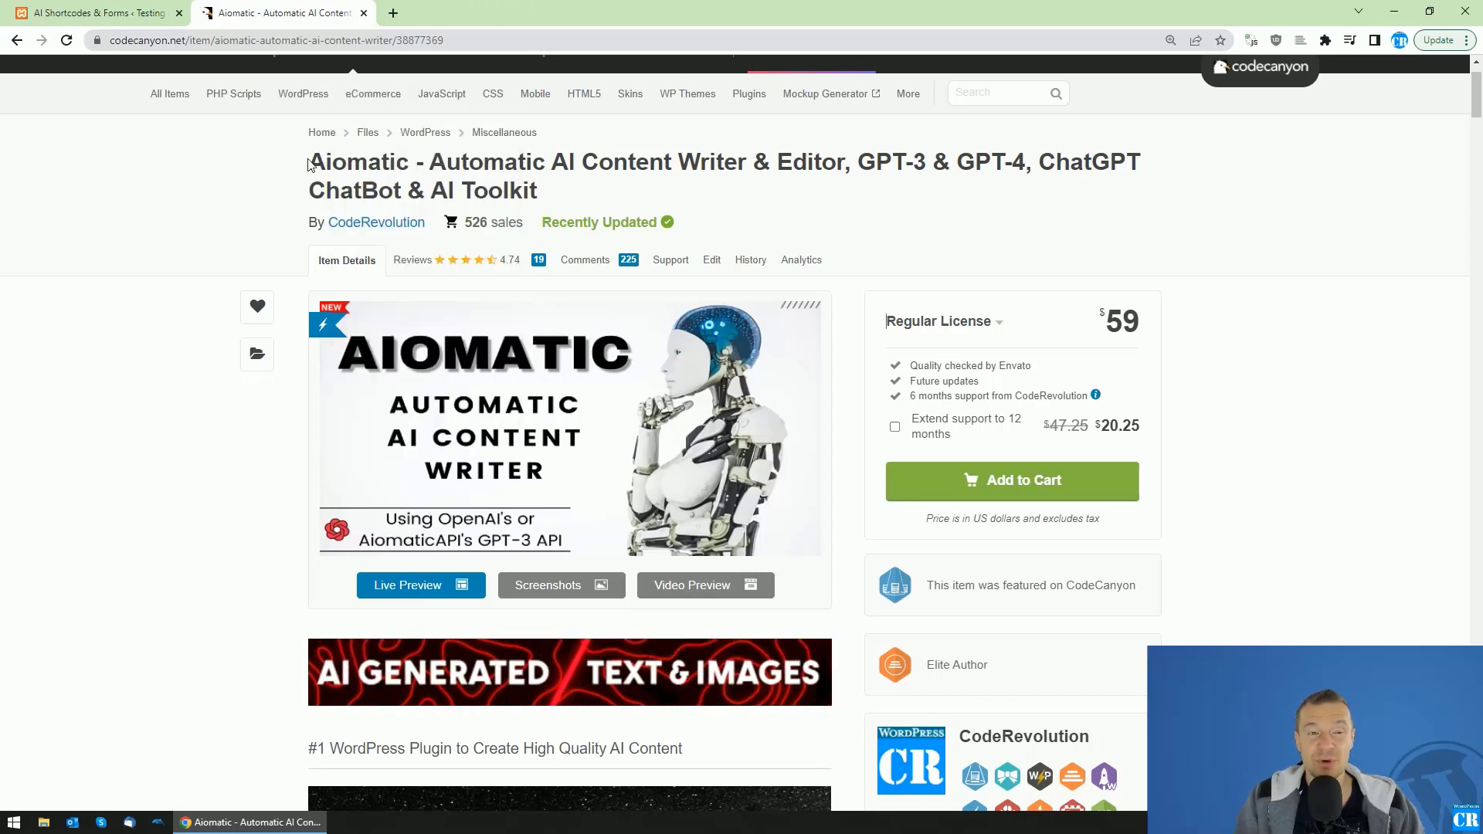
click(152, 8)
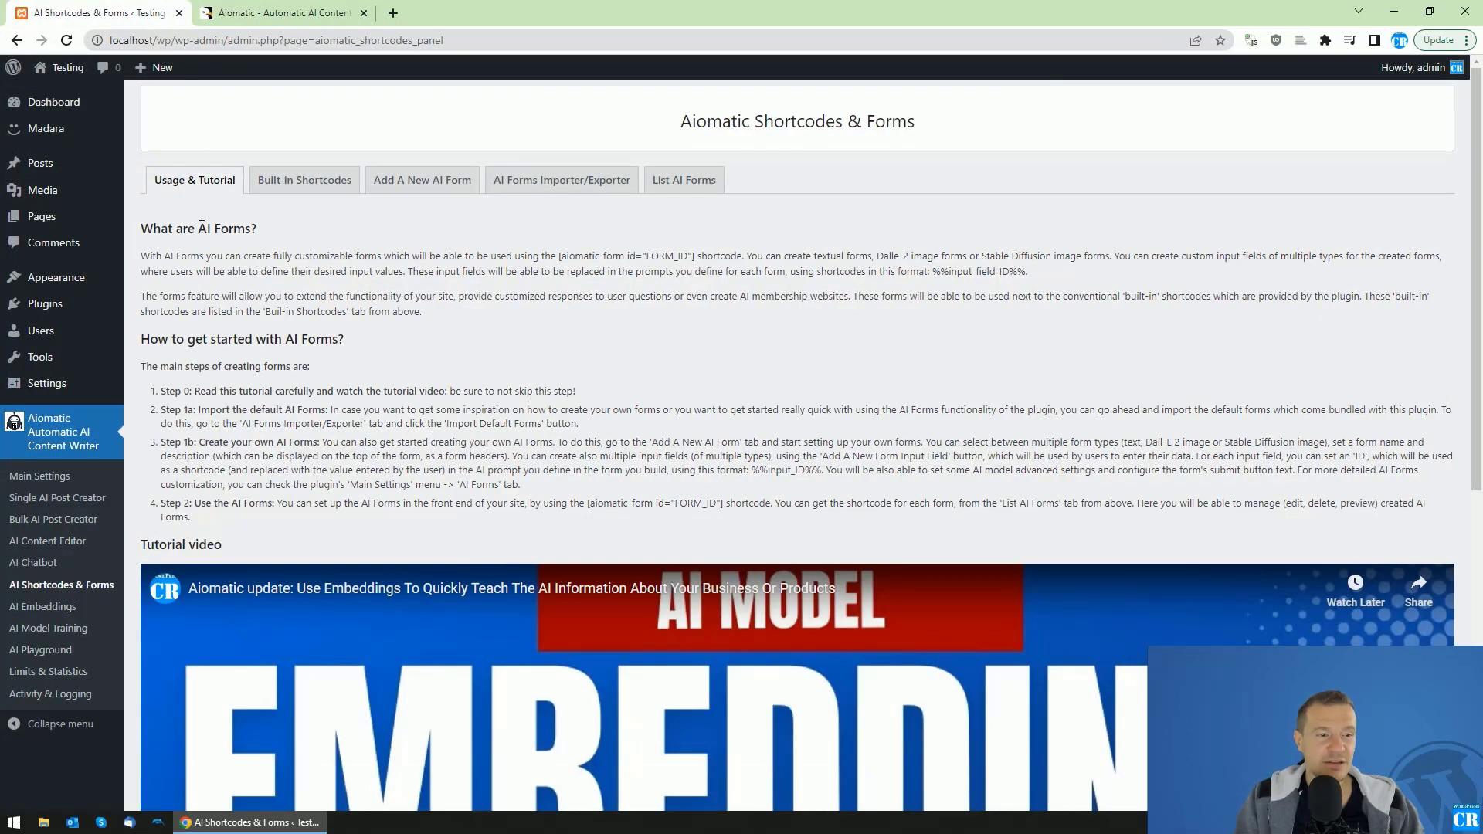
drag(199, 229, 247, 229)
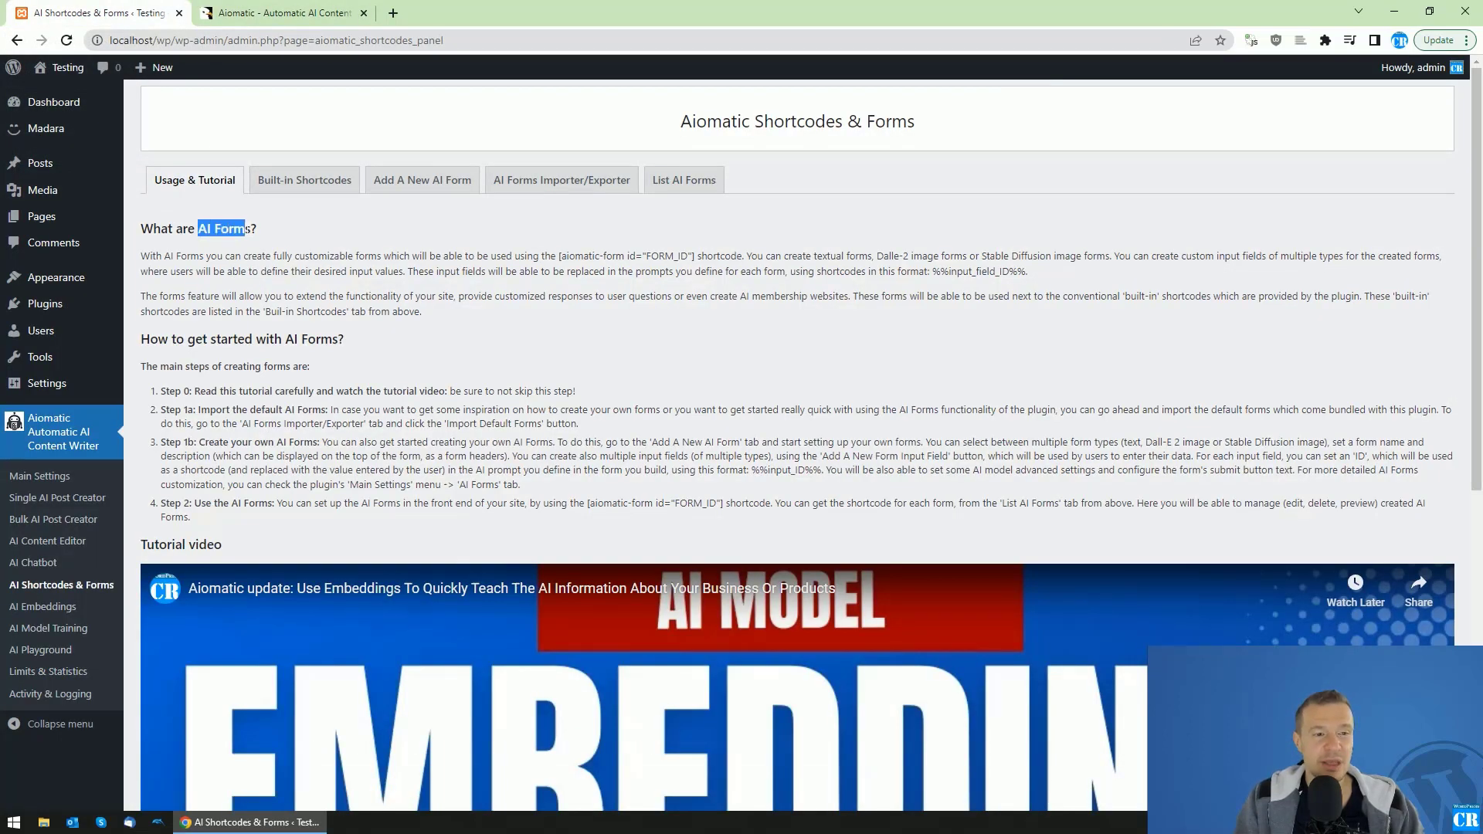
click(274, 256)
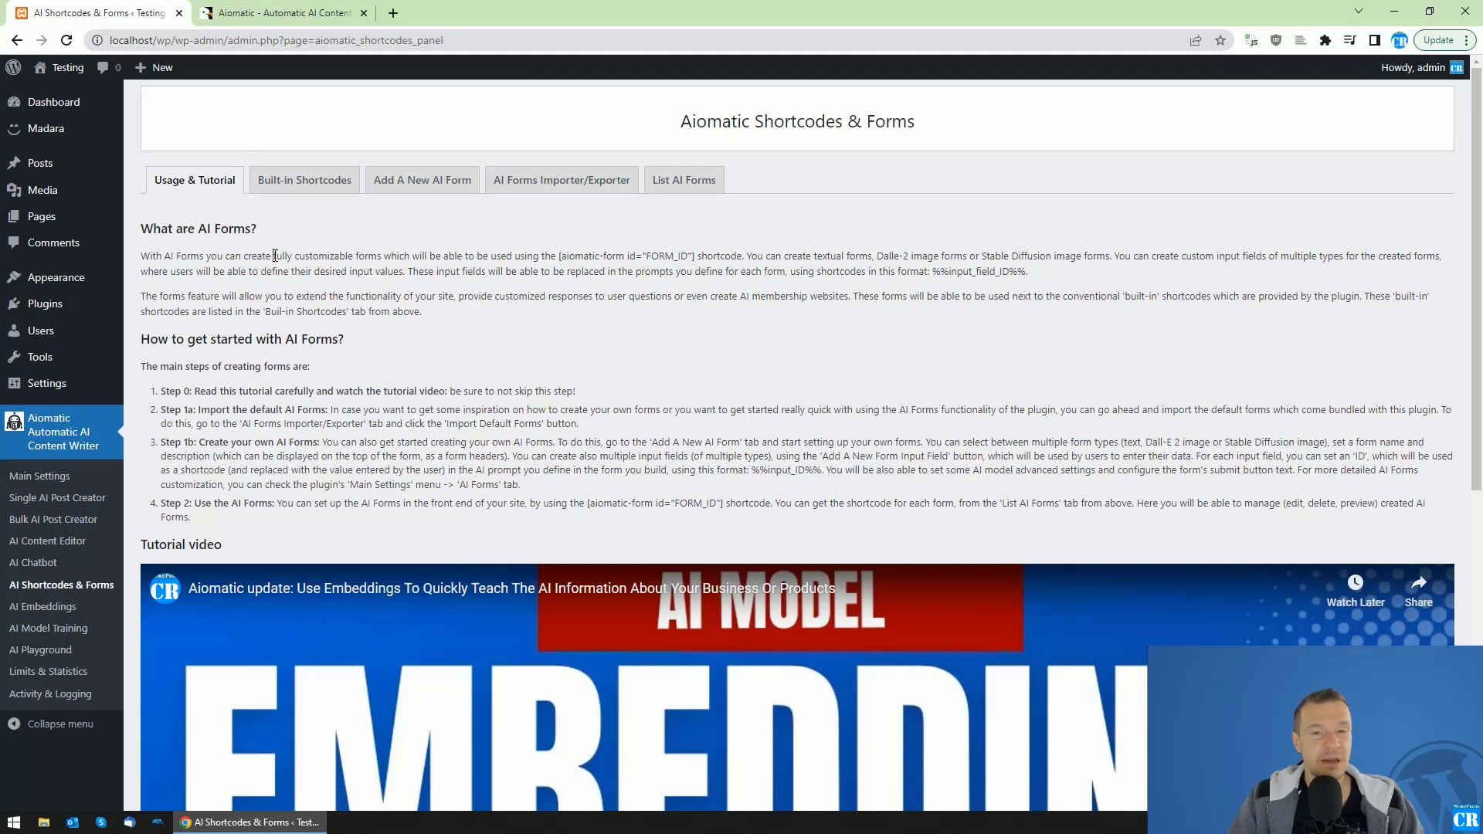
drag(560, 256, 697, 256)
click(594, 296)
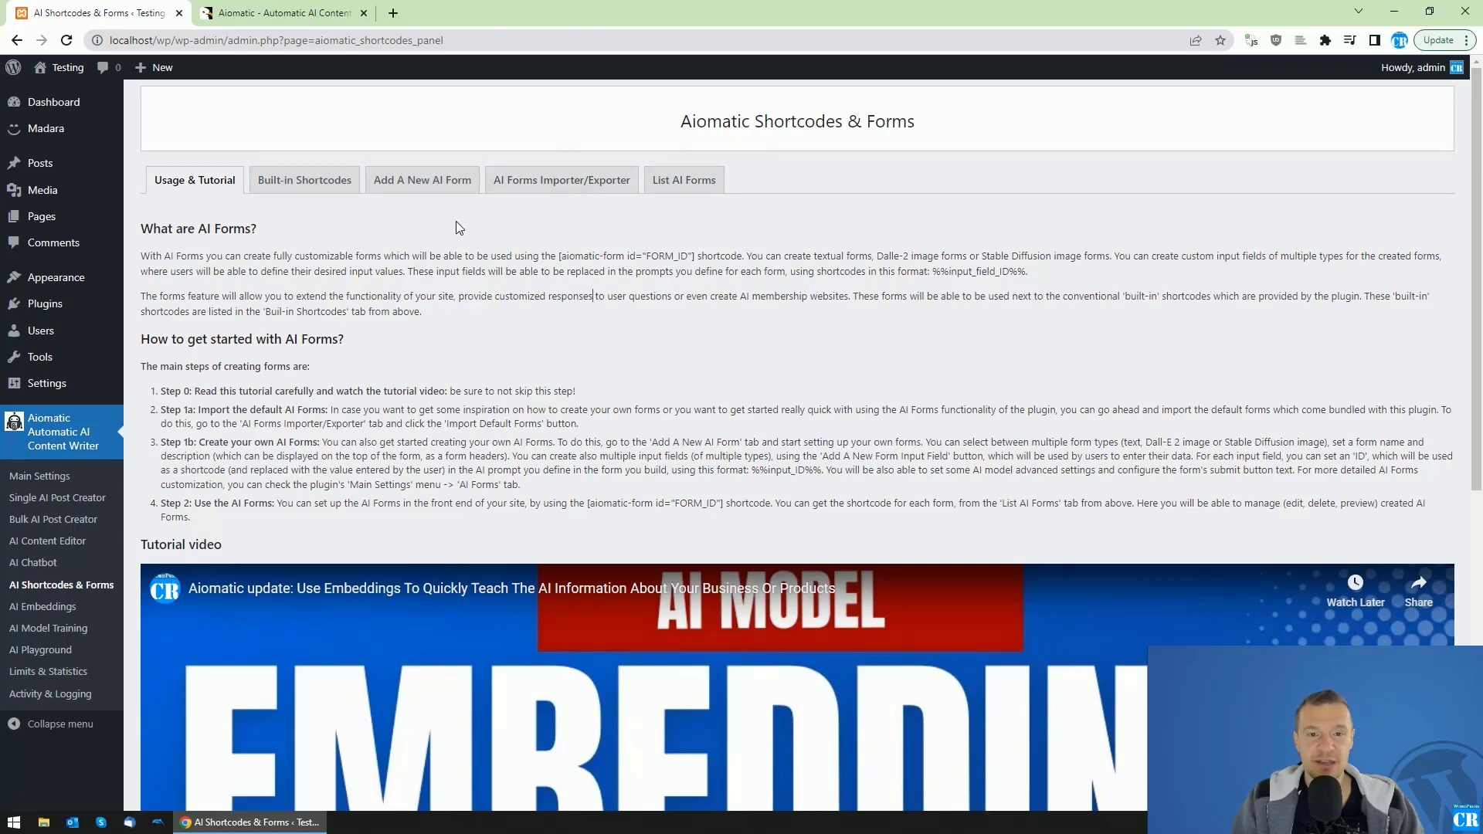
click(681, 181)
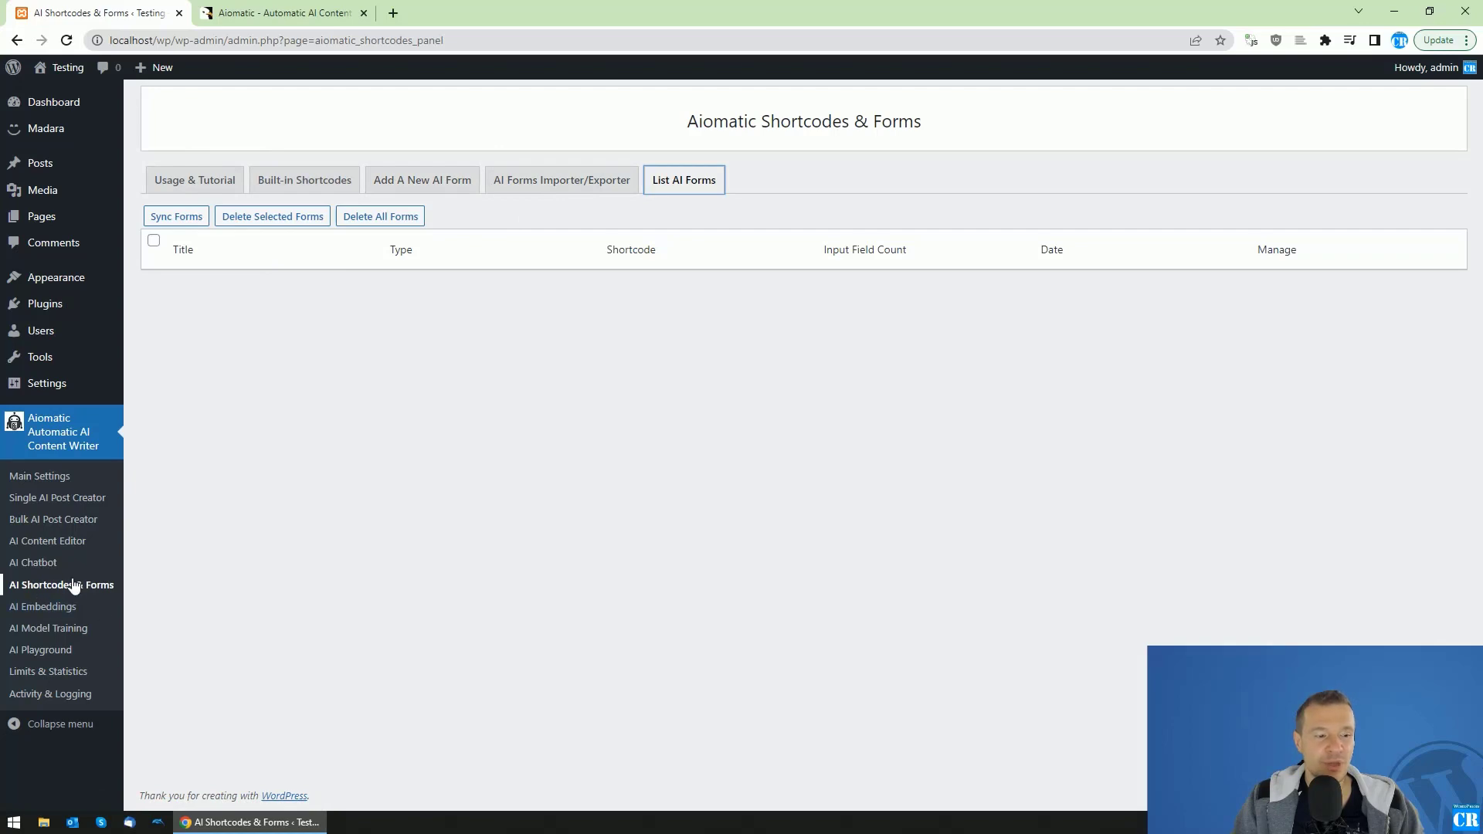
Browse the AI forms tutorial, the Built-in Shortcodes list and the Add A New AI Form page
click(194, 183)
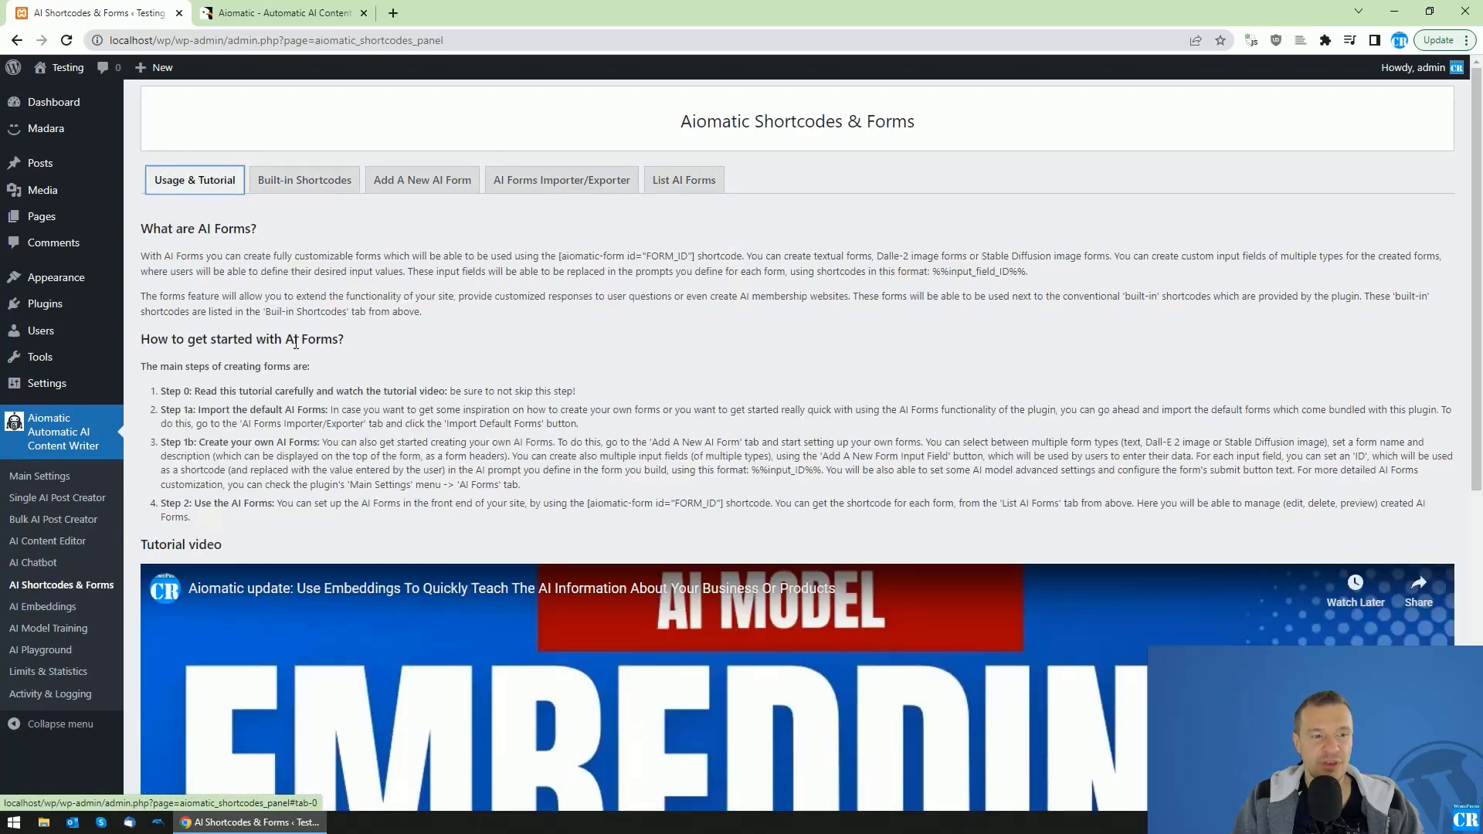
click(323, 184)
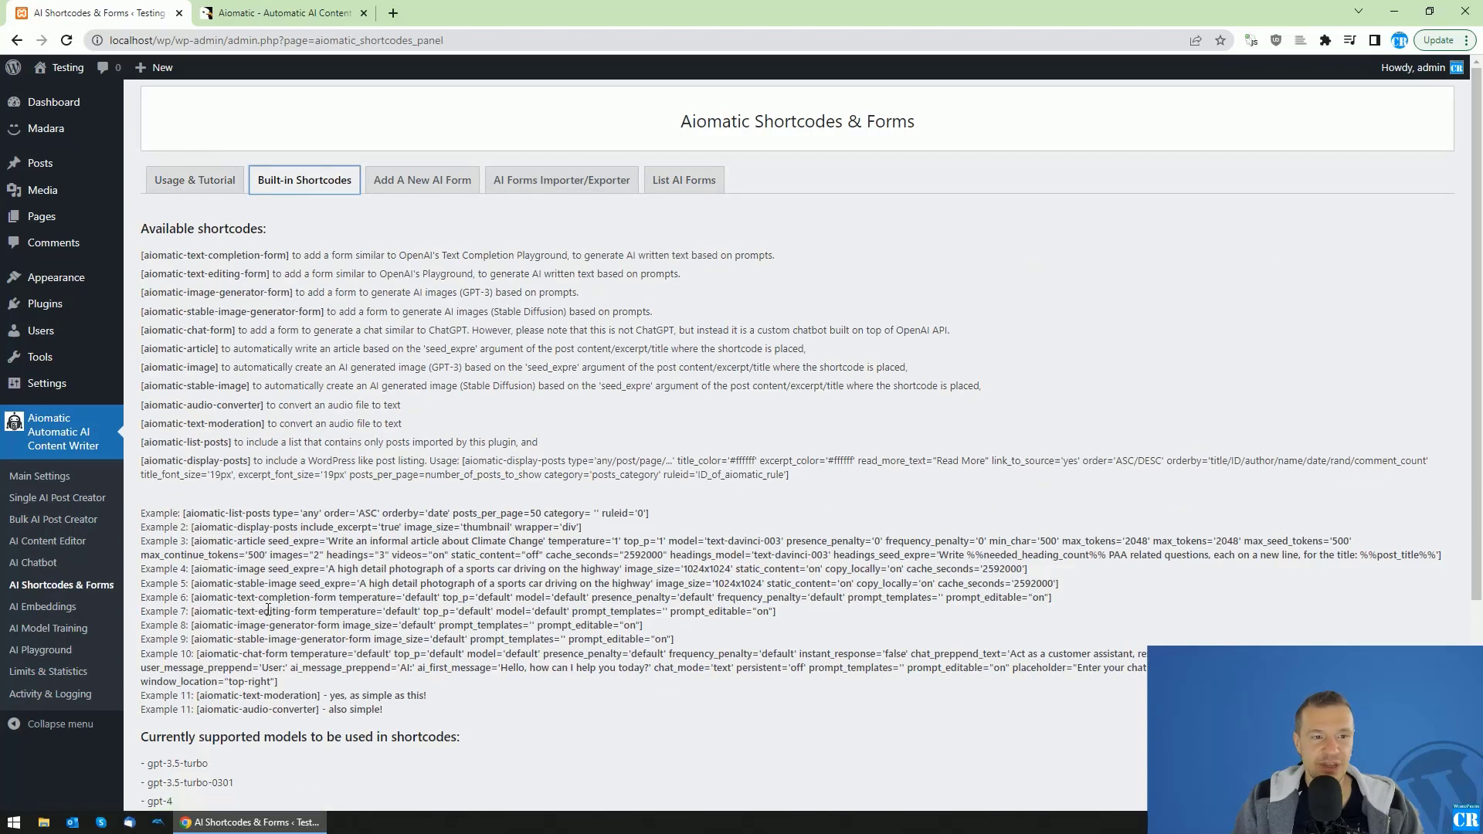
click(417, 187)
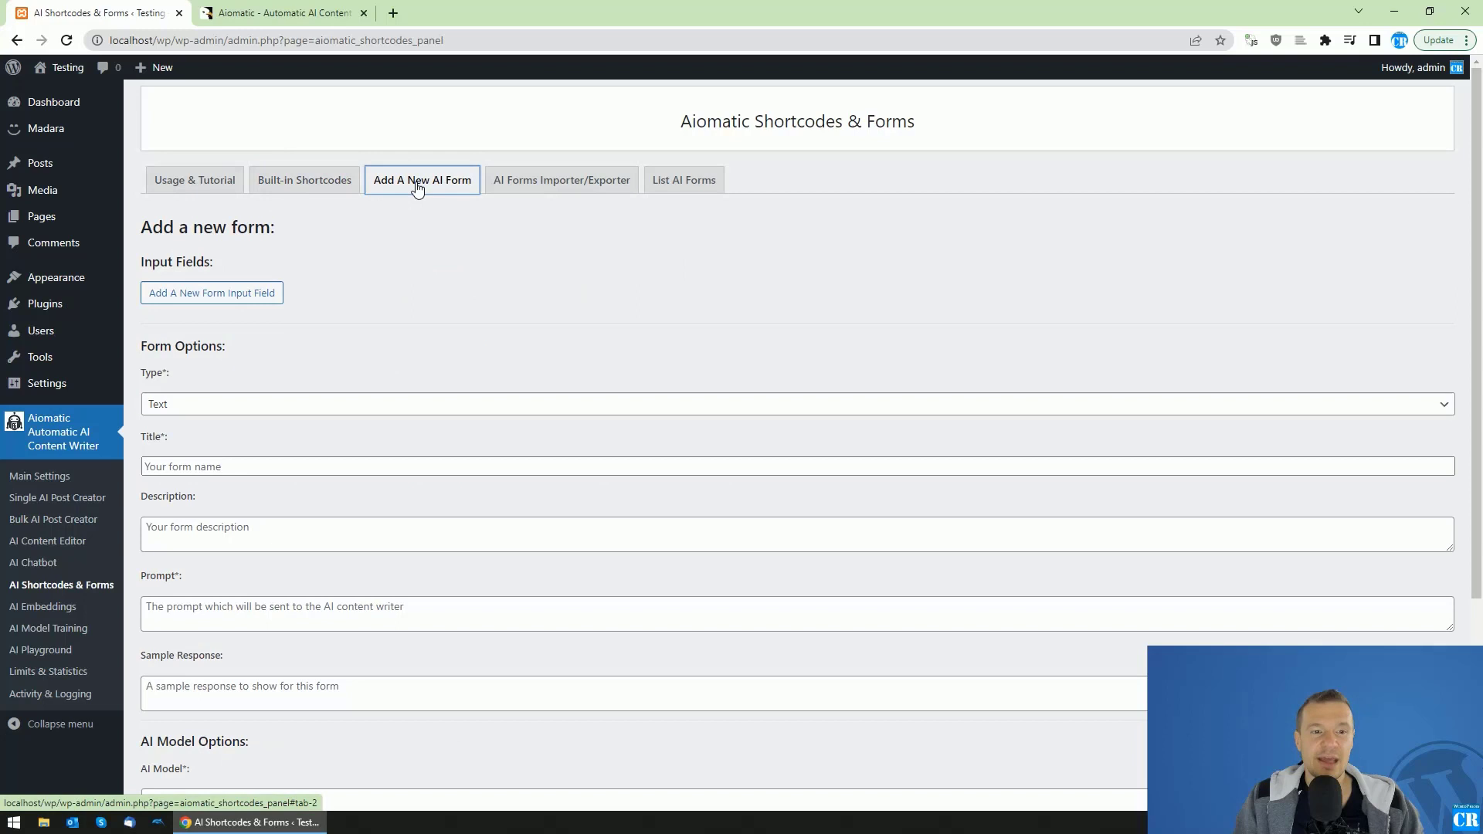
scroll(238, 371, down, 3)
scroll(235, 376, up, 3)
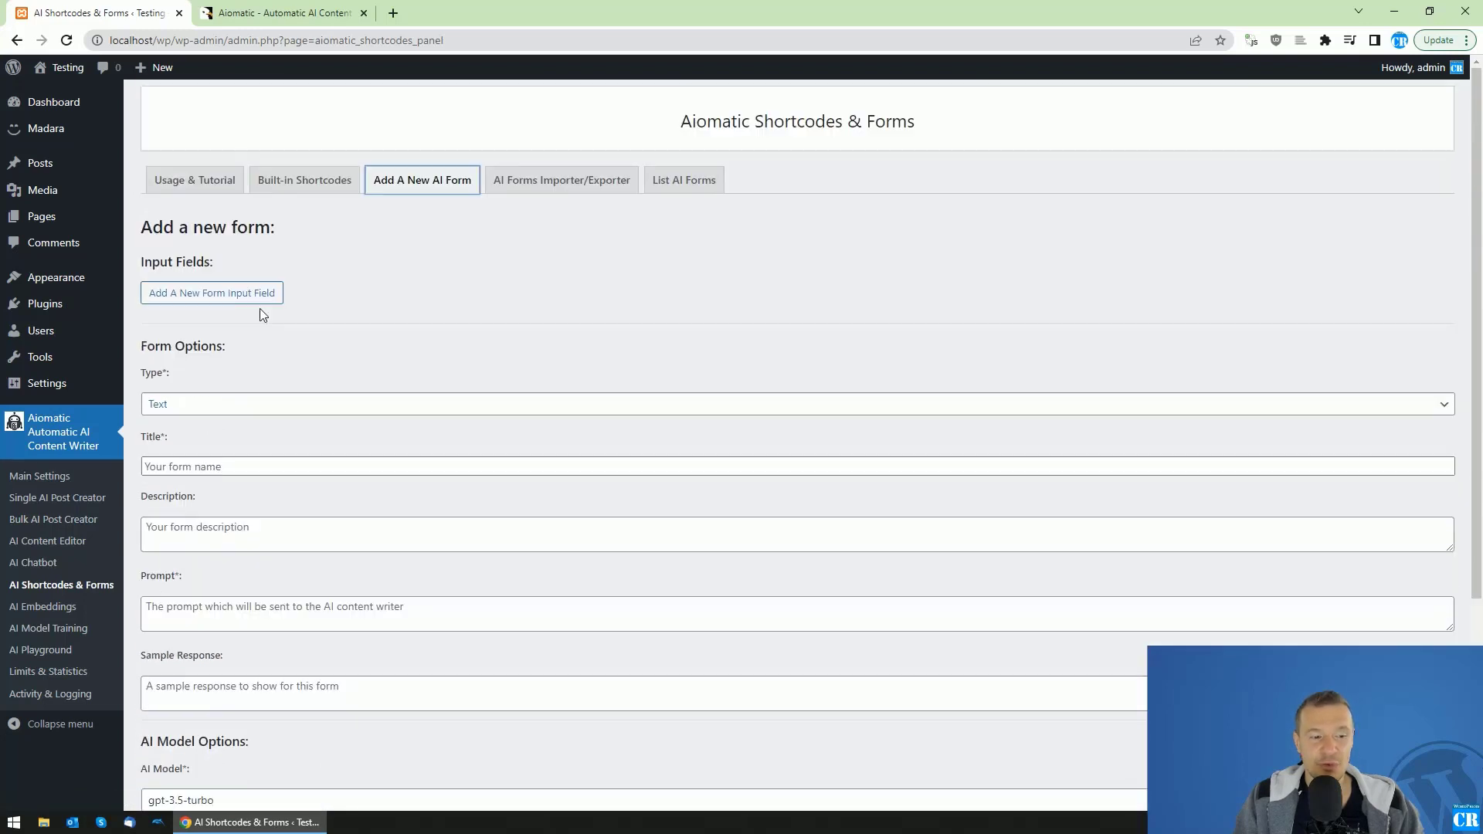
Confirm the List AI Forms tab is still empty, then return to AI Forms Importer/Exporter
click(512, 189)
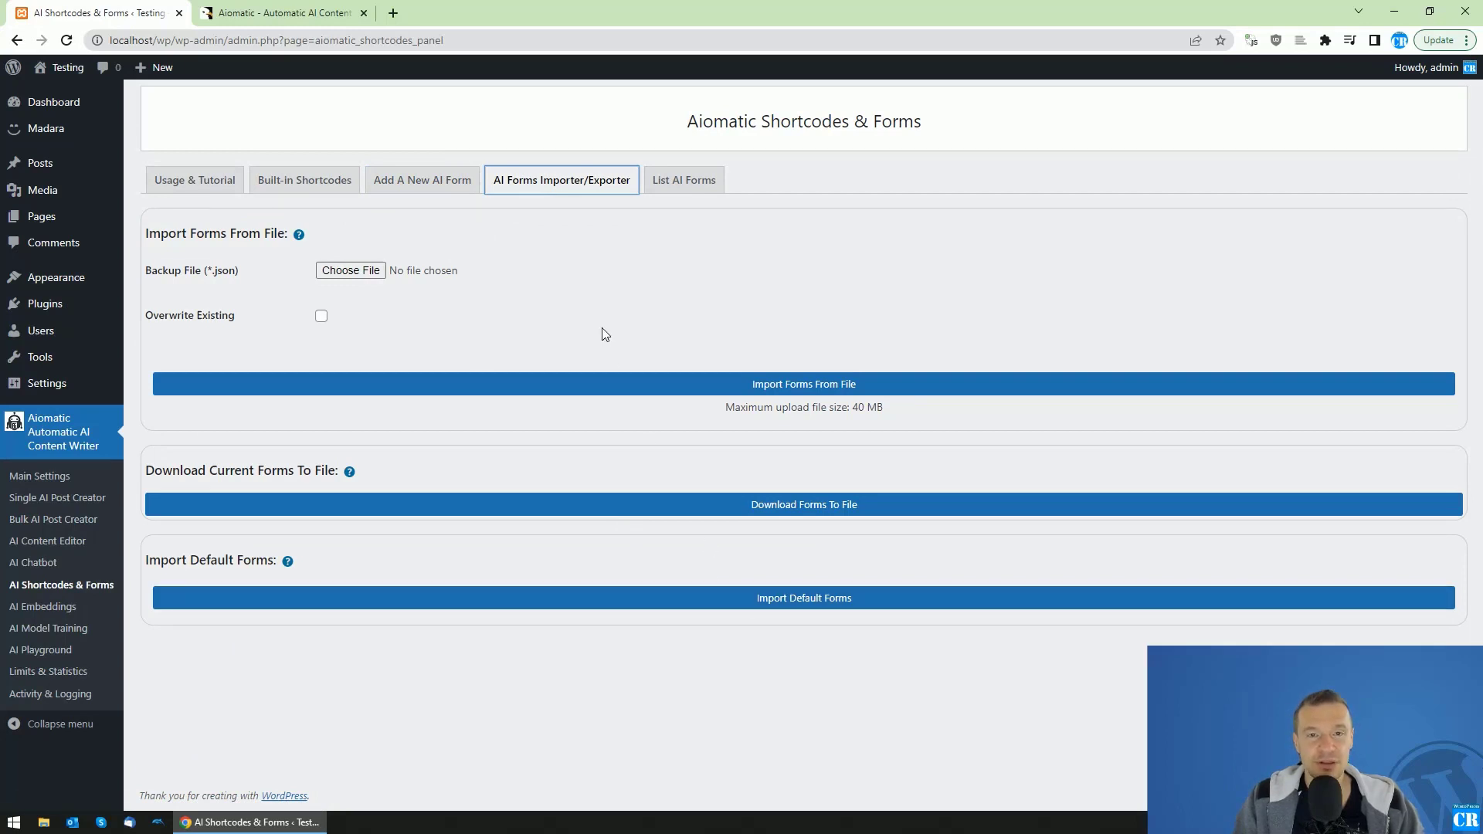
click(673, 181)
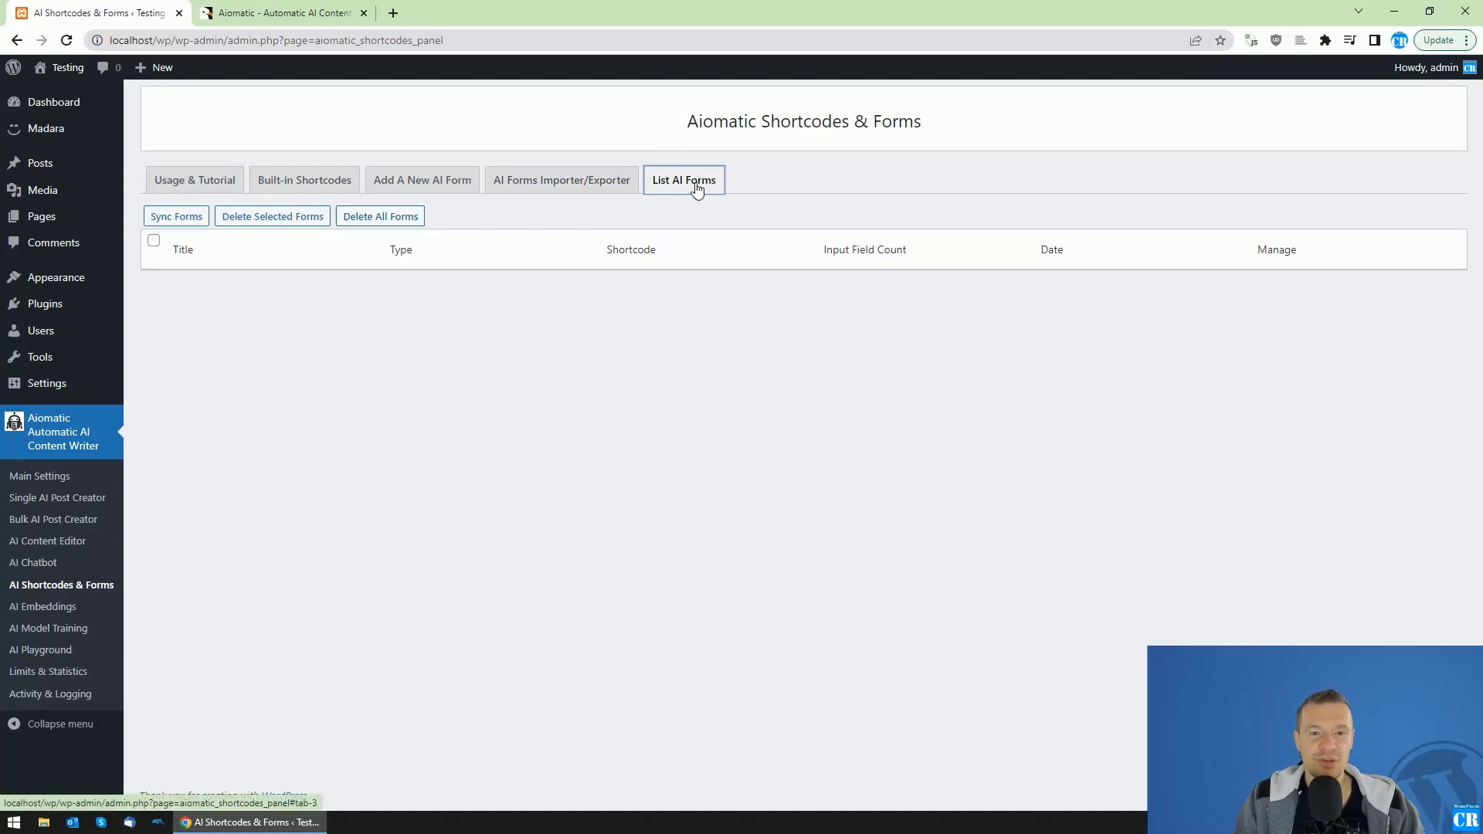
click(558, 183)
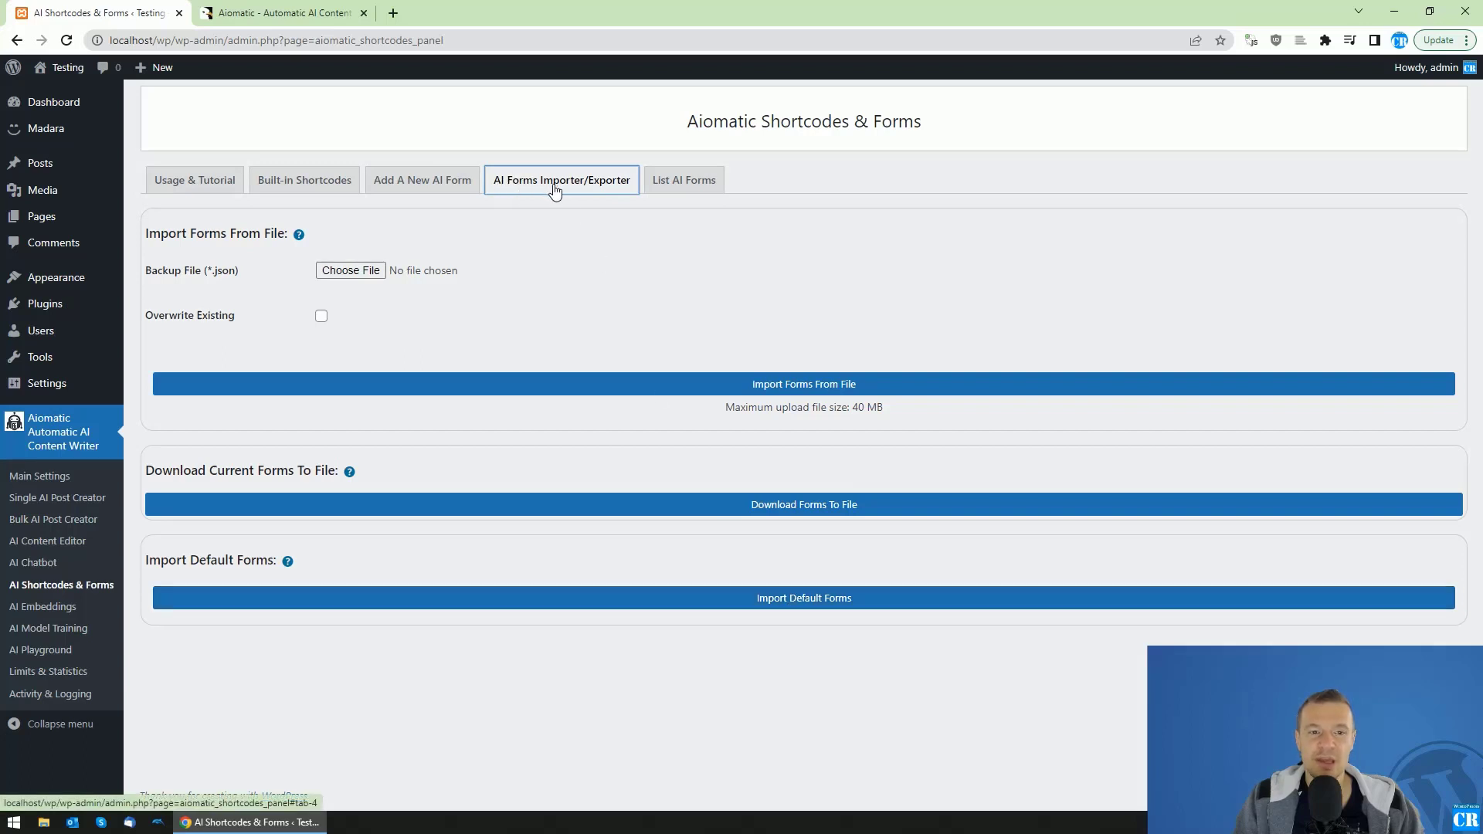
Import the default forms, confirm the prompt and dismiss the success message
click(729, 599)
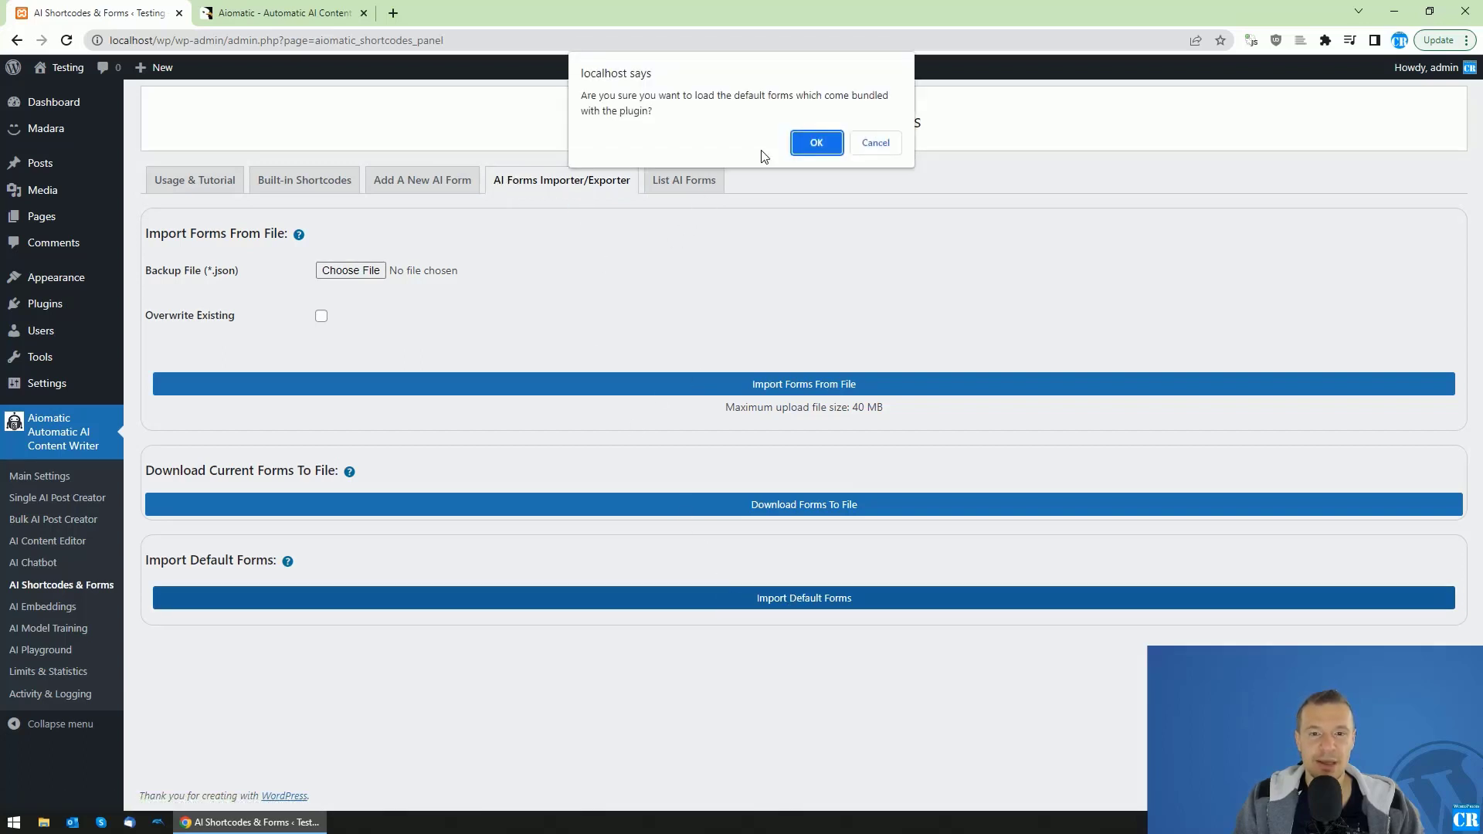
click(813, 144)
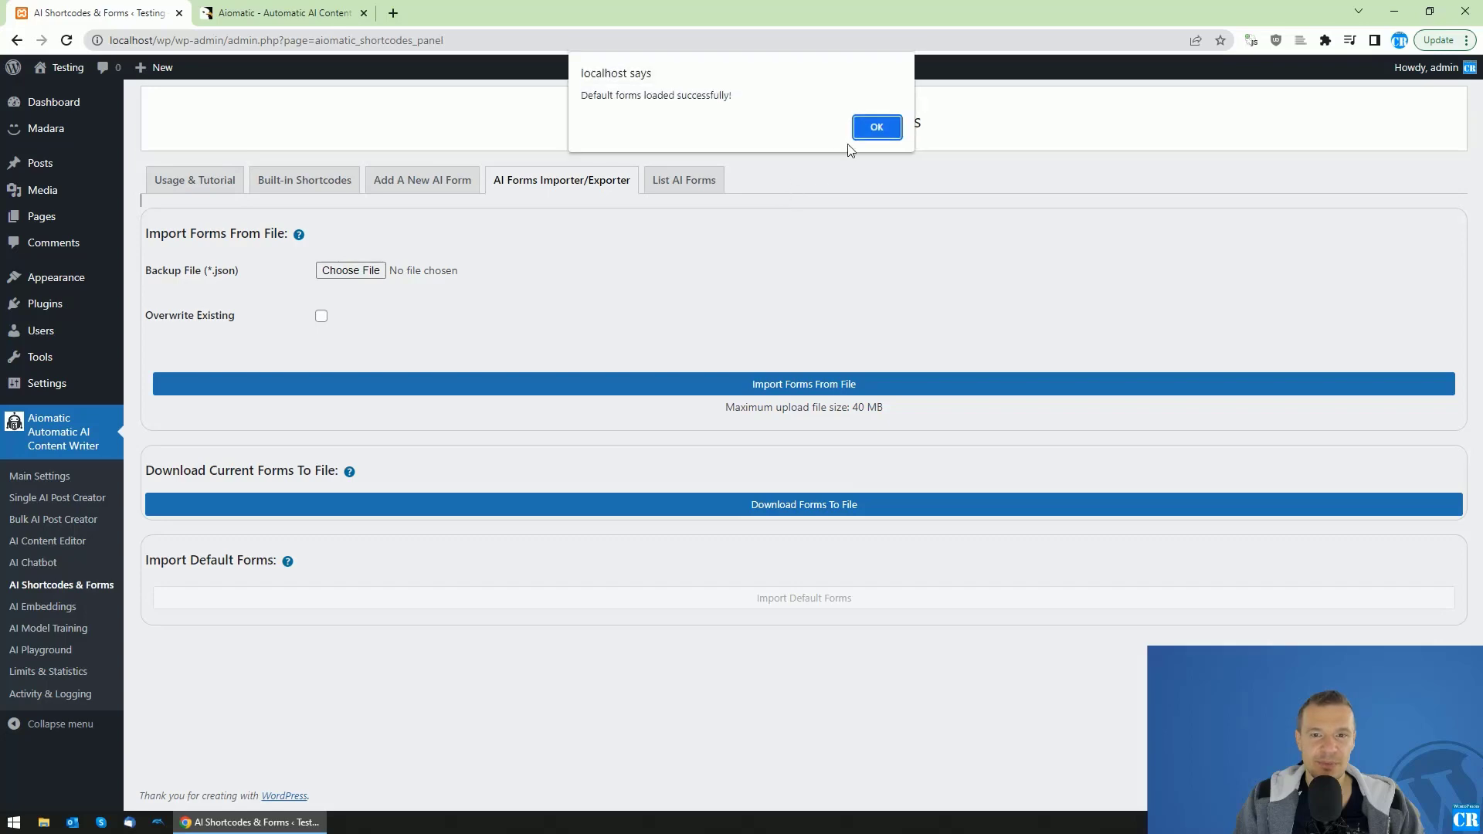
click(876, 122)
Scroll through the 97 imported forms in List AI Forms, such as Essay Outline and Mood to Color
click(669, 184)
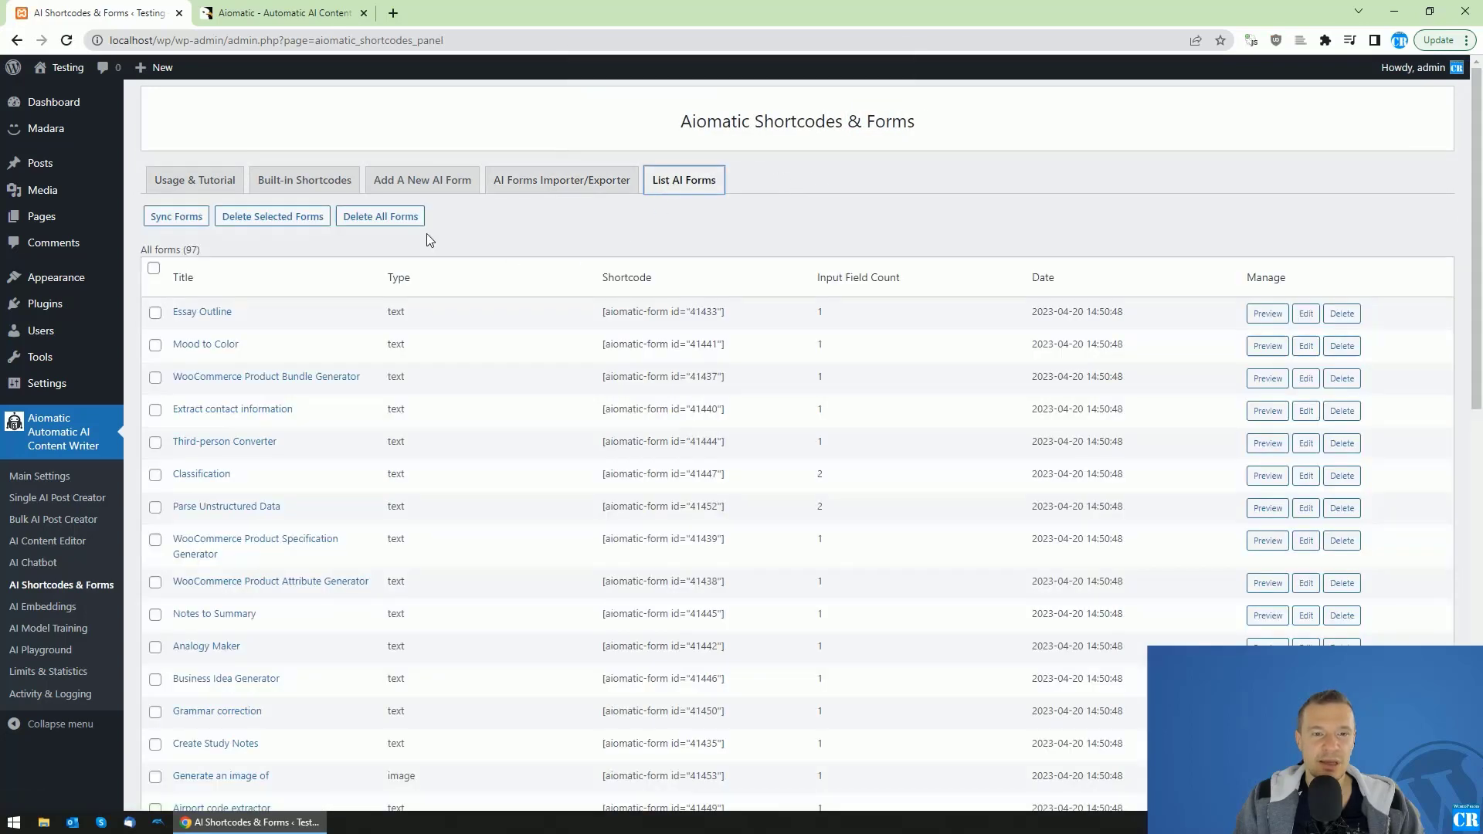
scroll(234, 331, down, 5)
scroll(234, 330, up, 2)
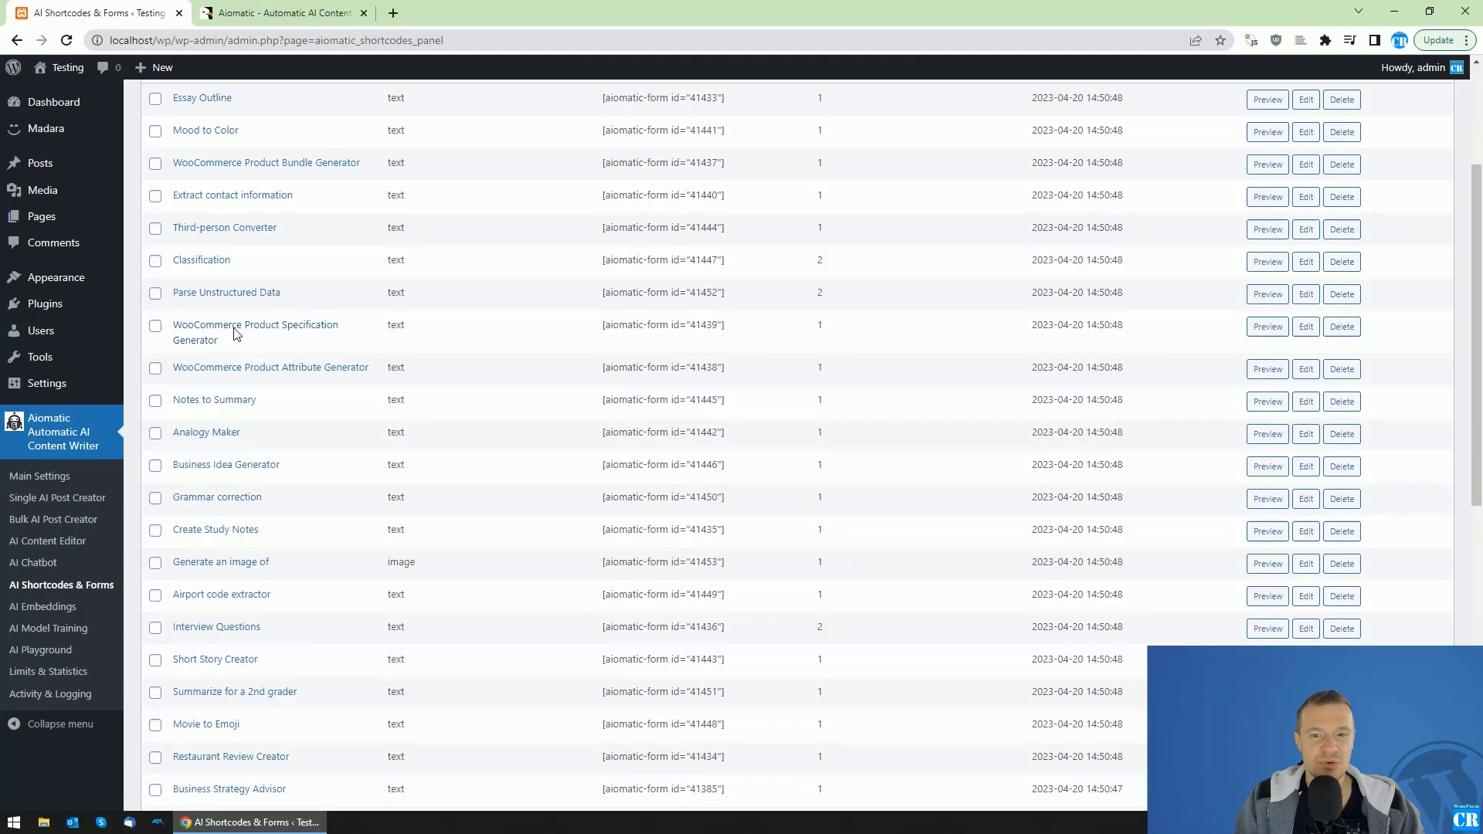
scroll(240, 336, down, 8)
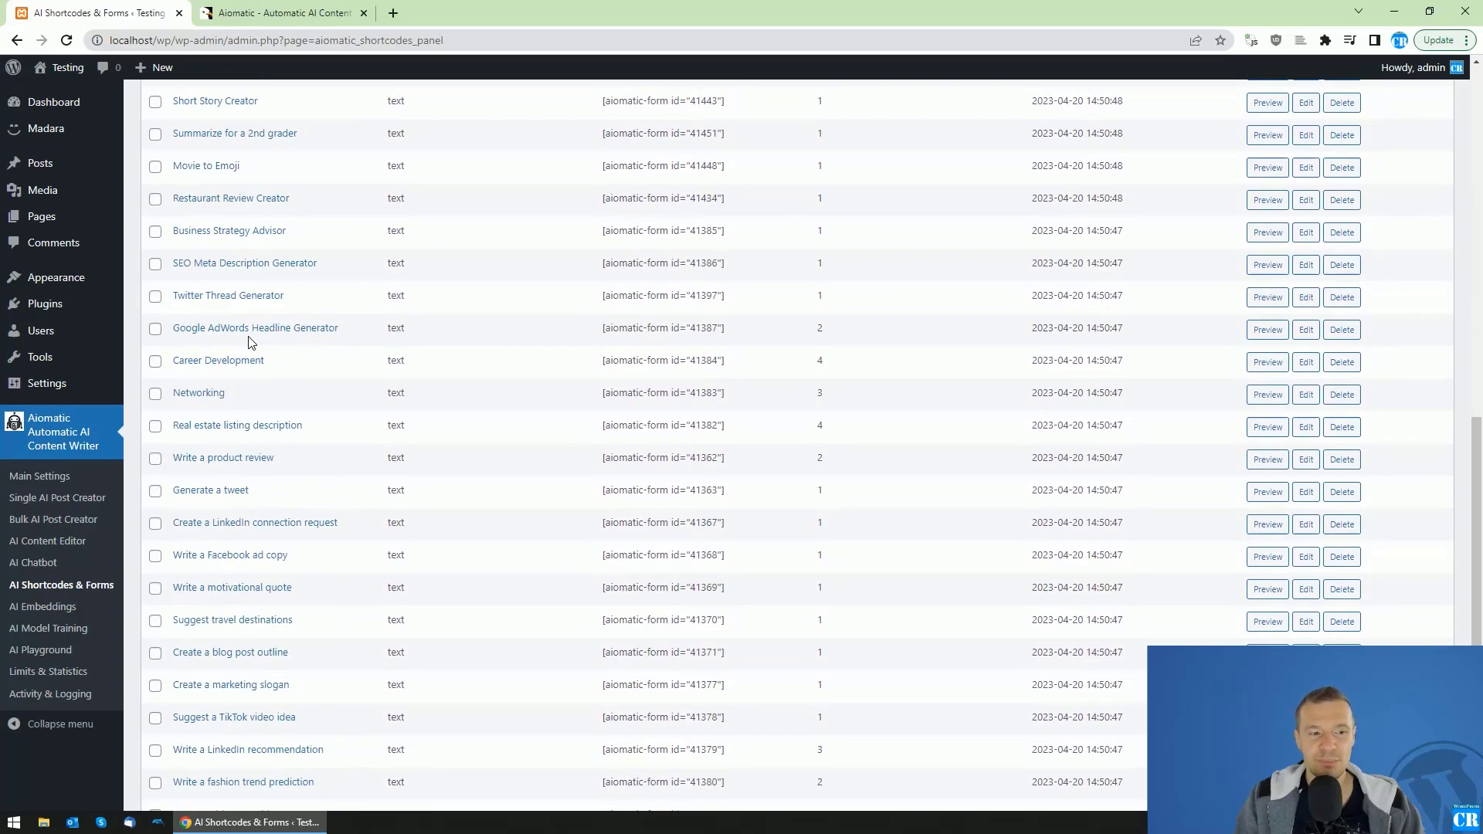
scroll(332, 541, down, 2)
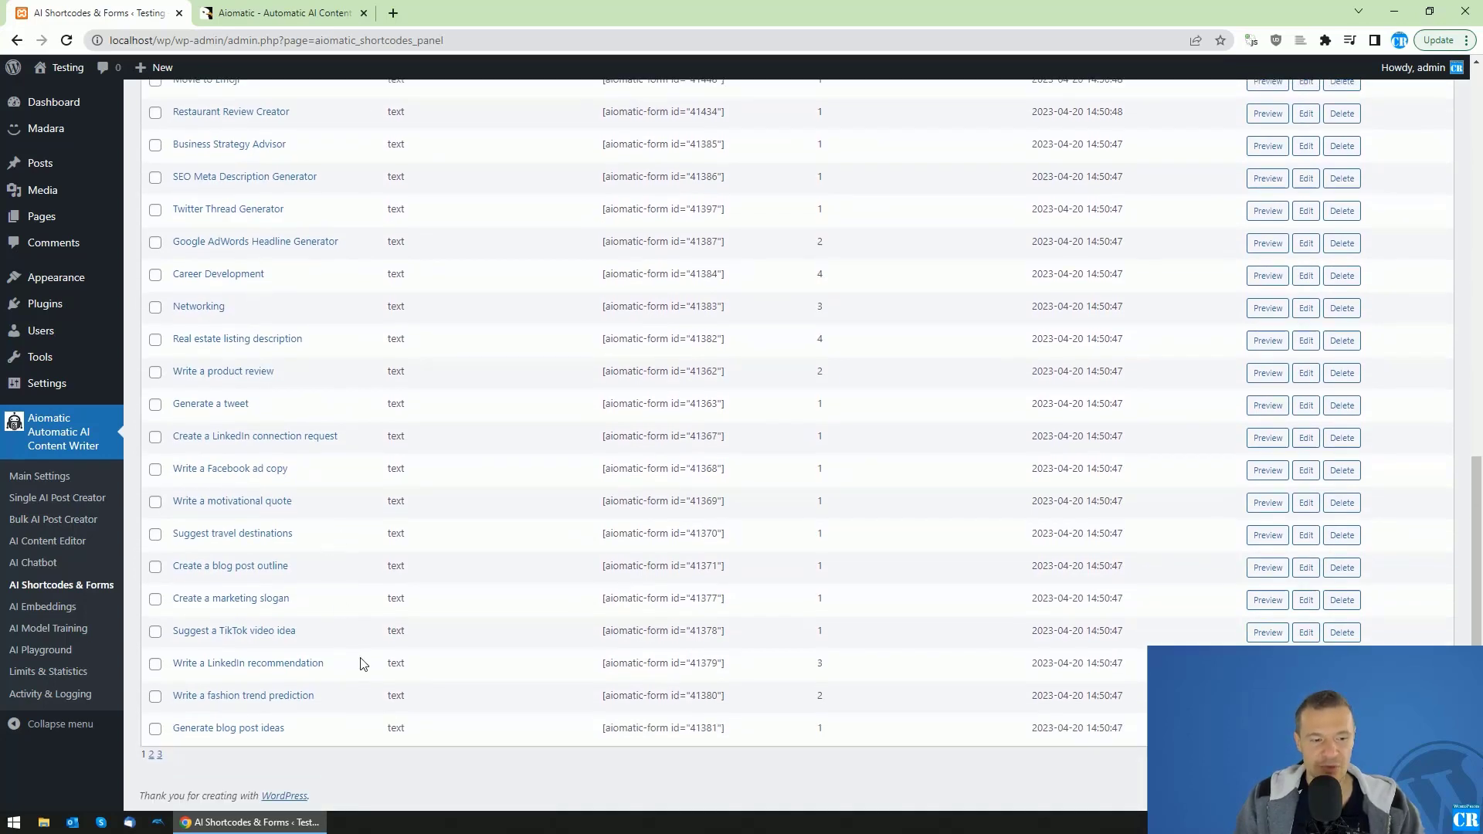
scroll(498, 646, up, 5)
scroll(496, 649, up, 5)
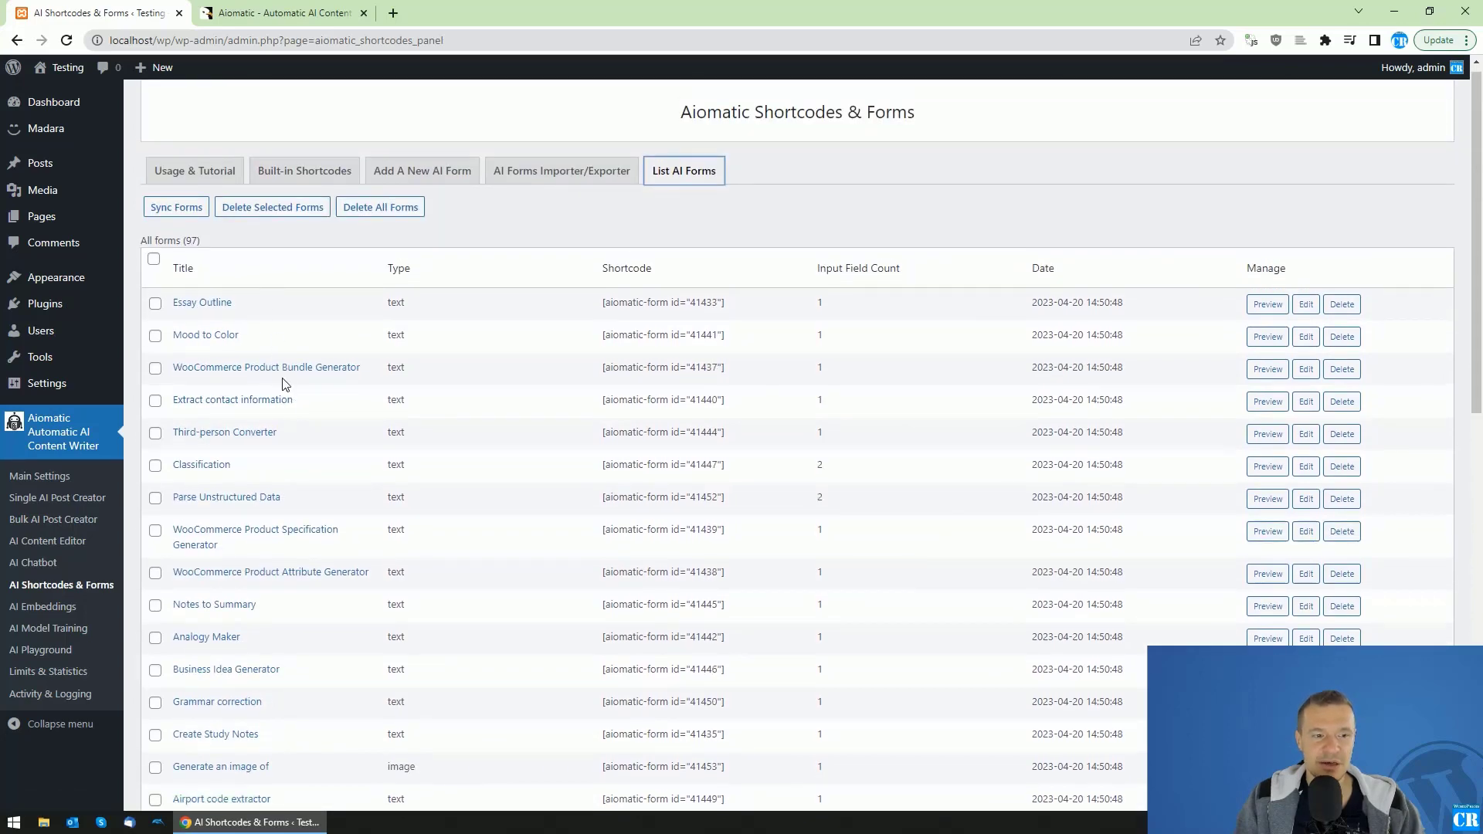
scroll(286, 386, down, 5)
scroll(302, 409, up, 4)
scroll(302, 410, up, 1)
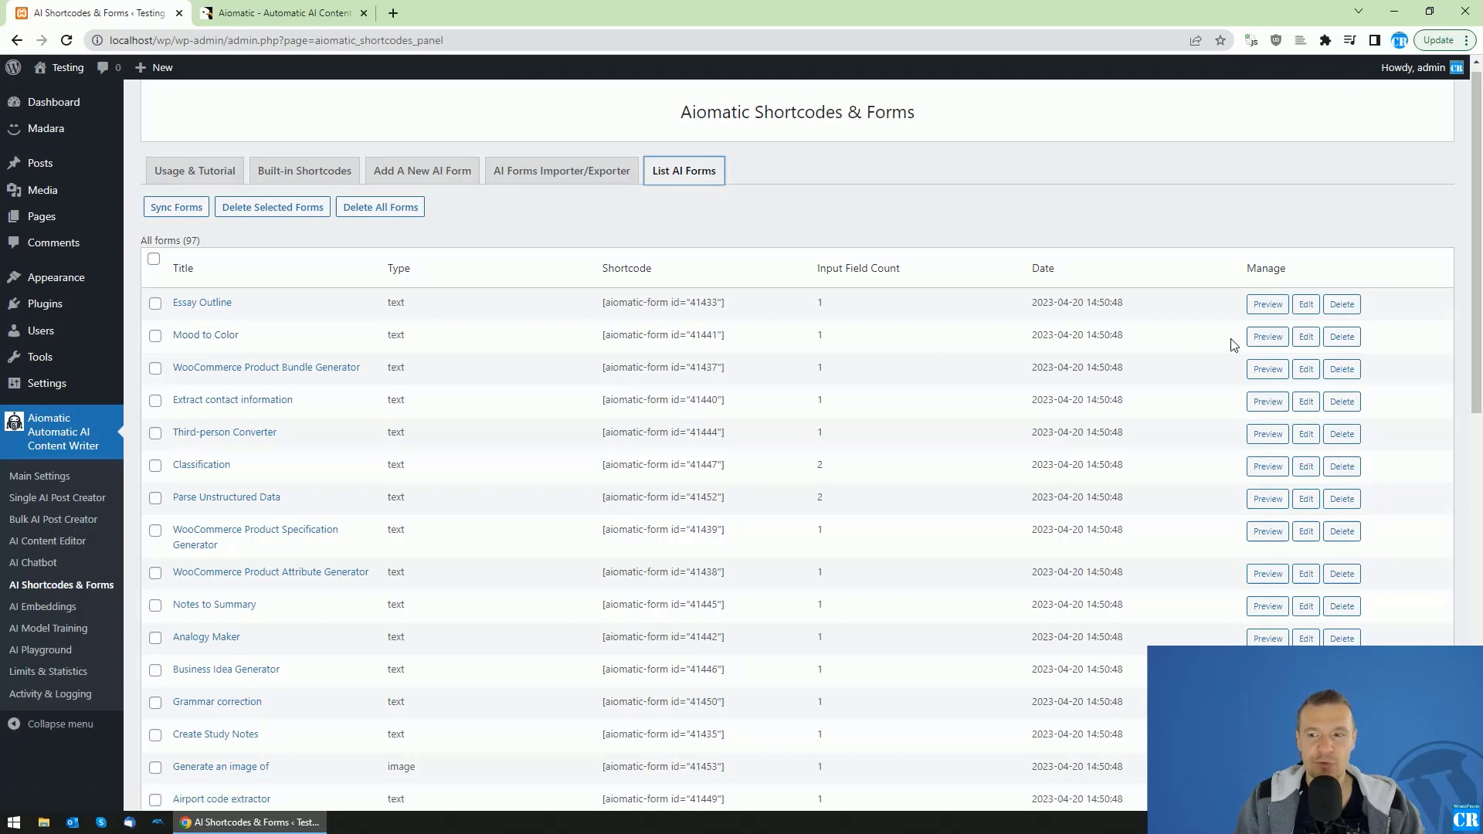
Preview Mood to Color, submit the mood 'Angry' and highlight the returned colour #FF5733
click(1268, 337)
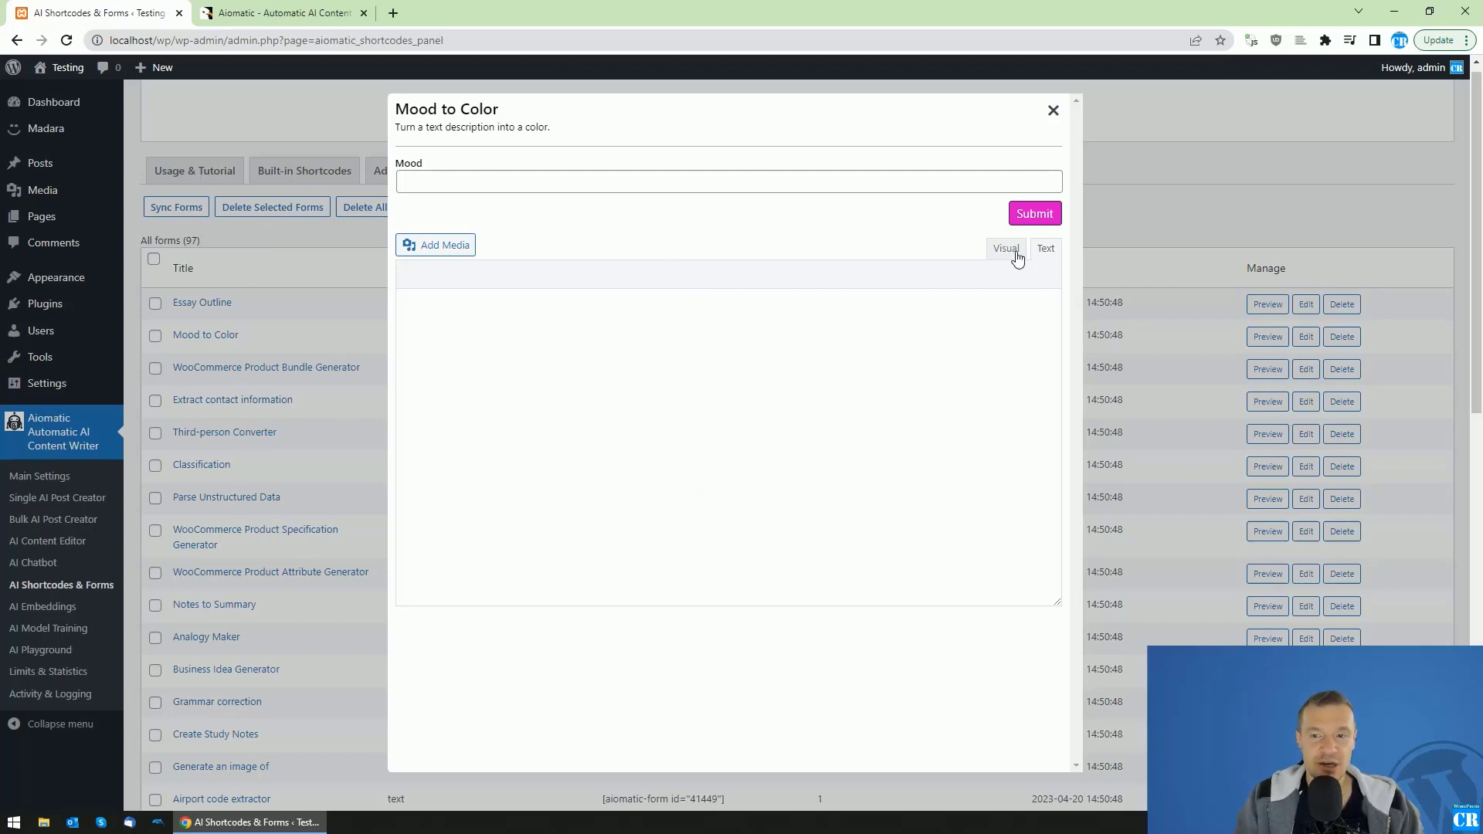
click(456, 185)
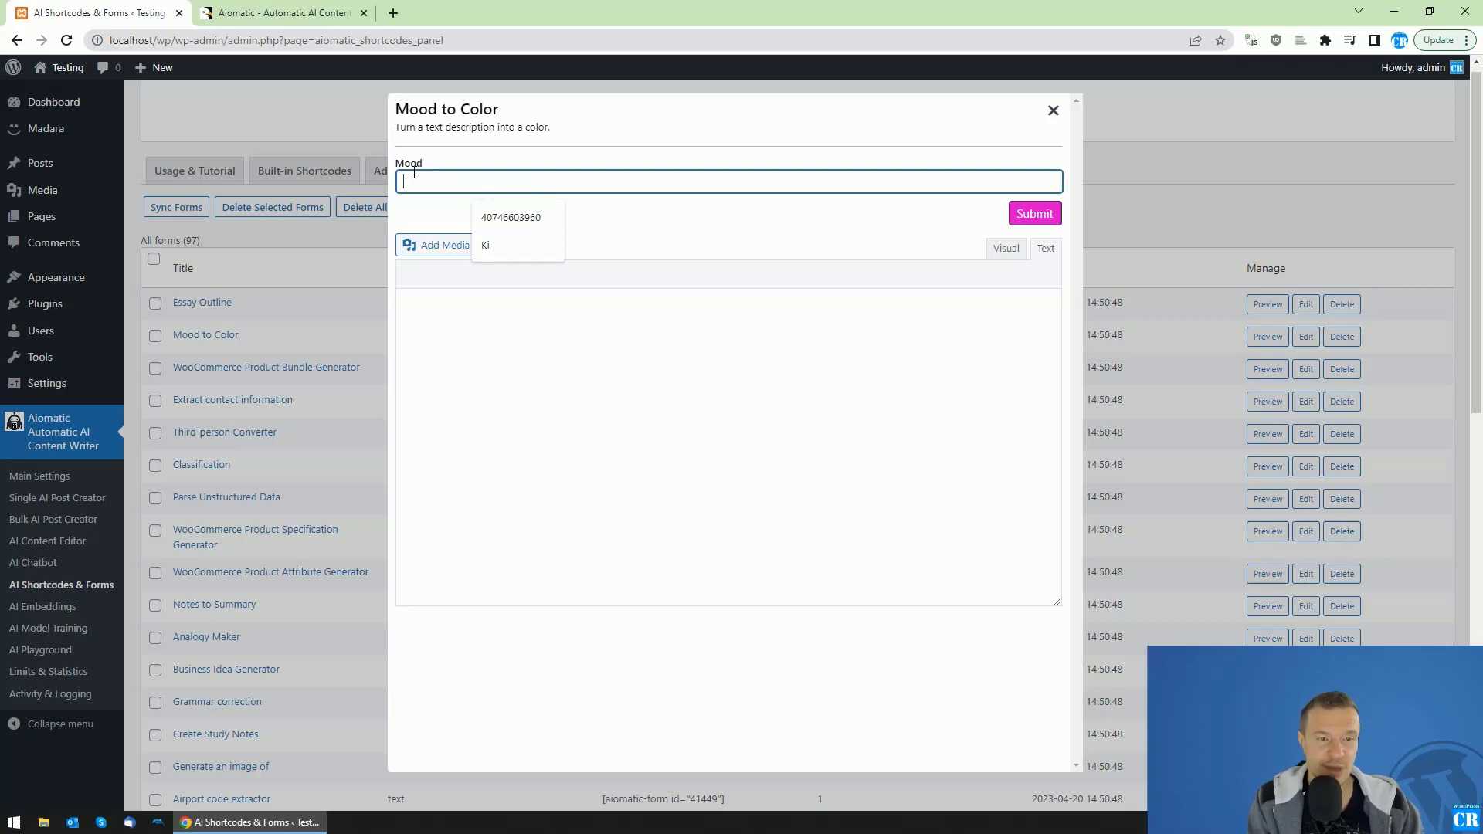
text(Angry)
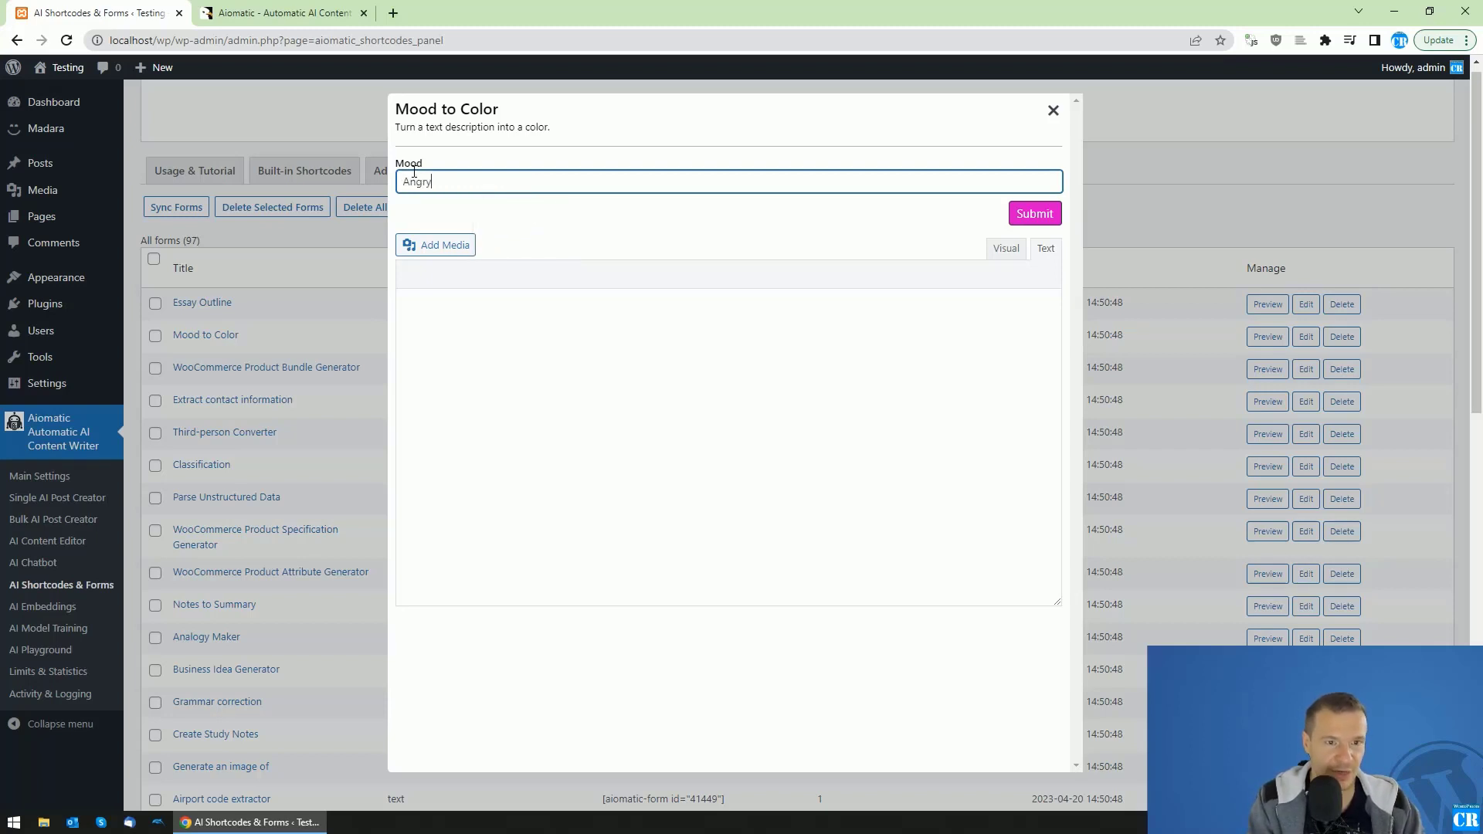
click(1041, 213)
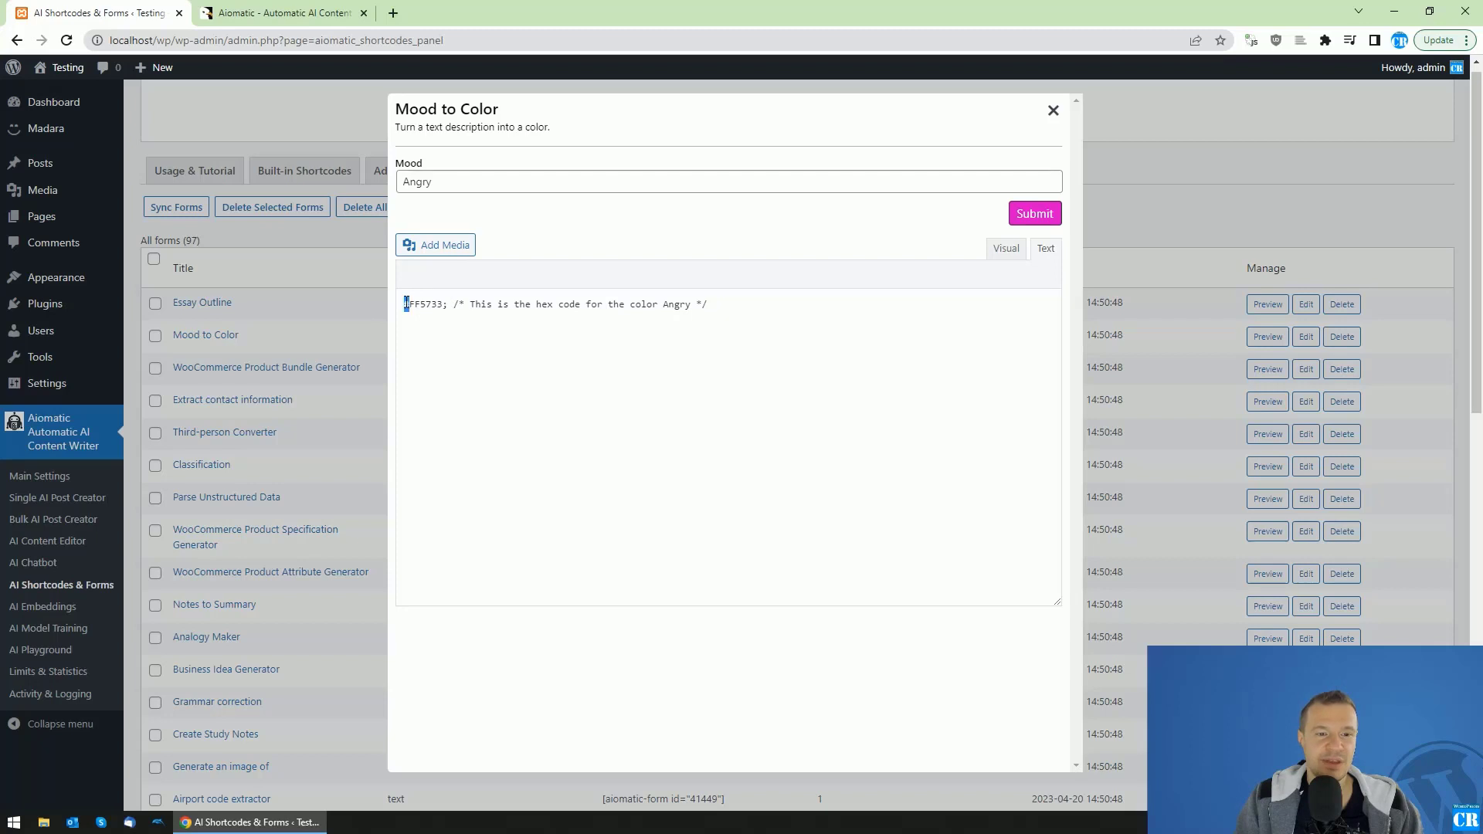
drag(444, 304, 404, 304)
Close the Mood to Color preview and open the Career Development preview, highlighting its title and description
click(1053, 110)
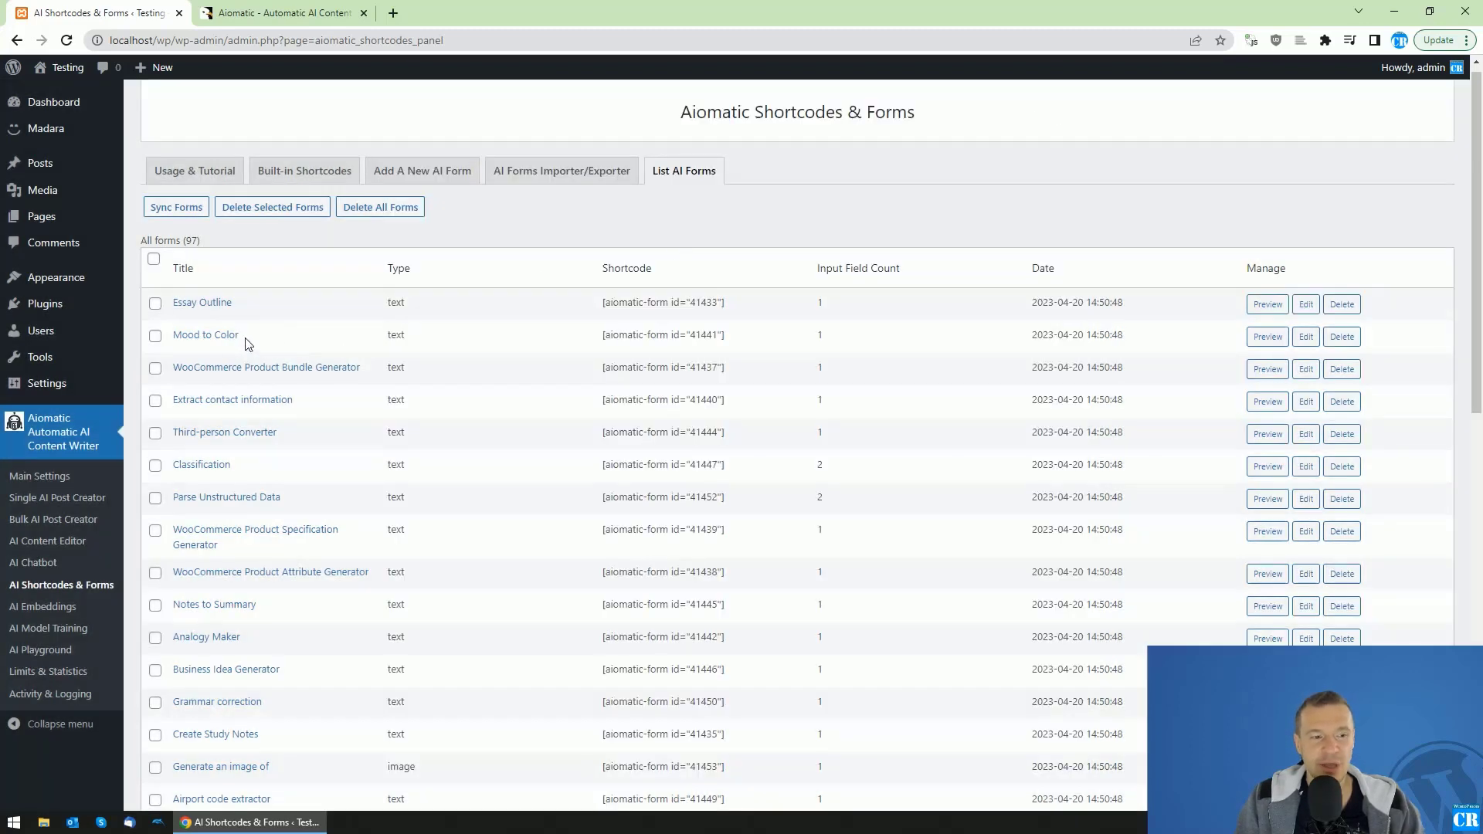
scroll(211, 454, down, 7)
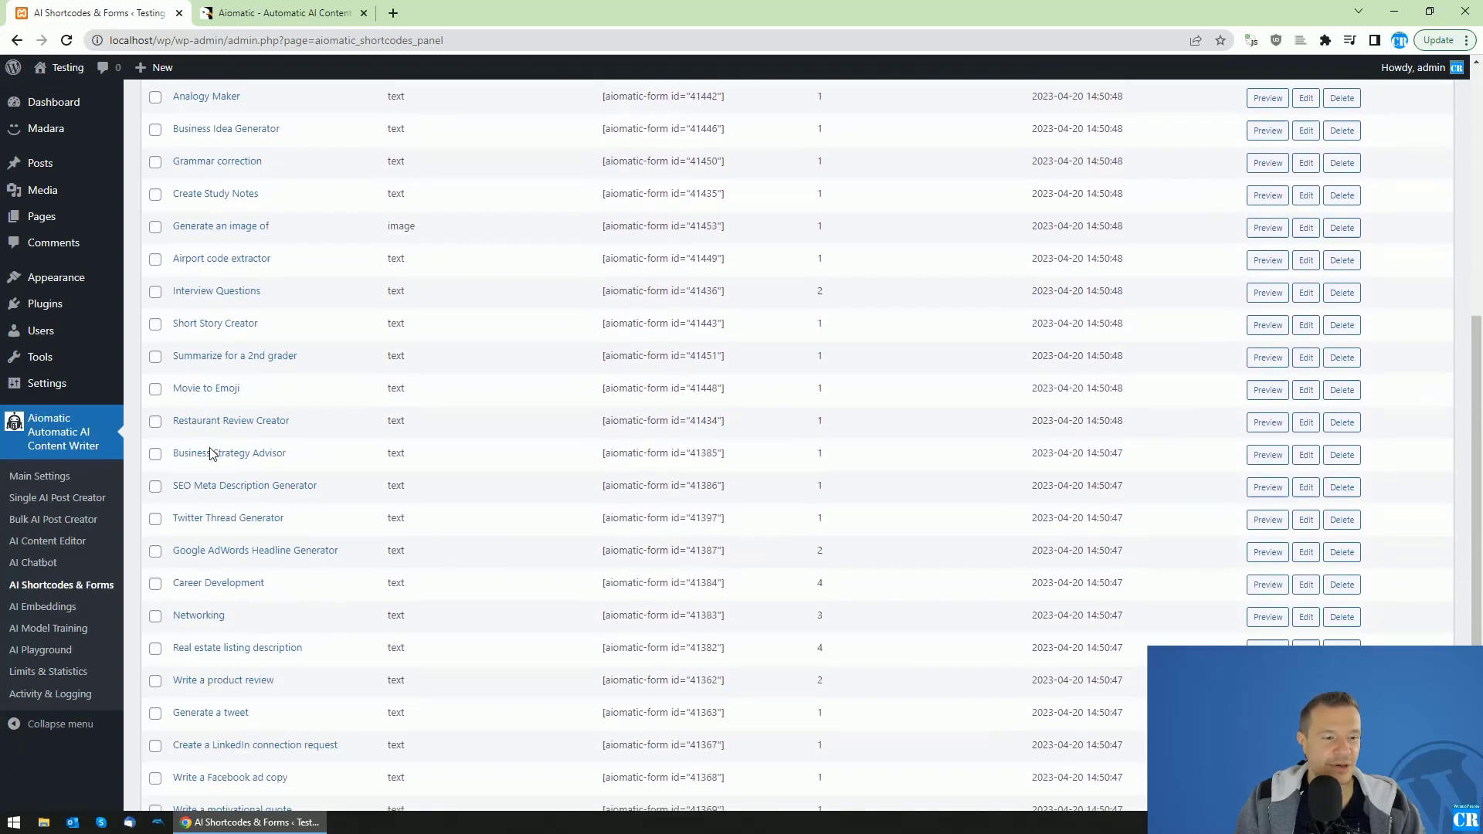
scroll(211, 454, down, 2)
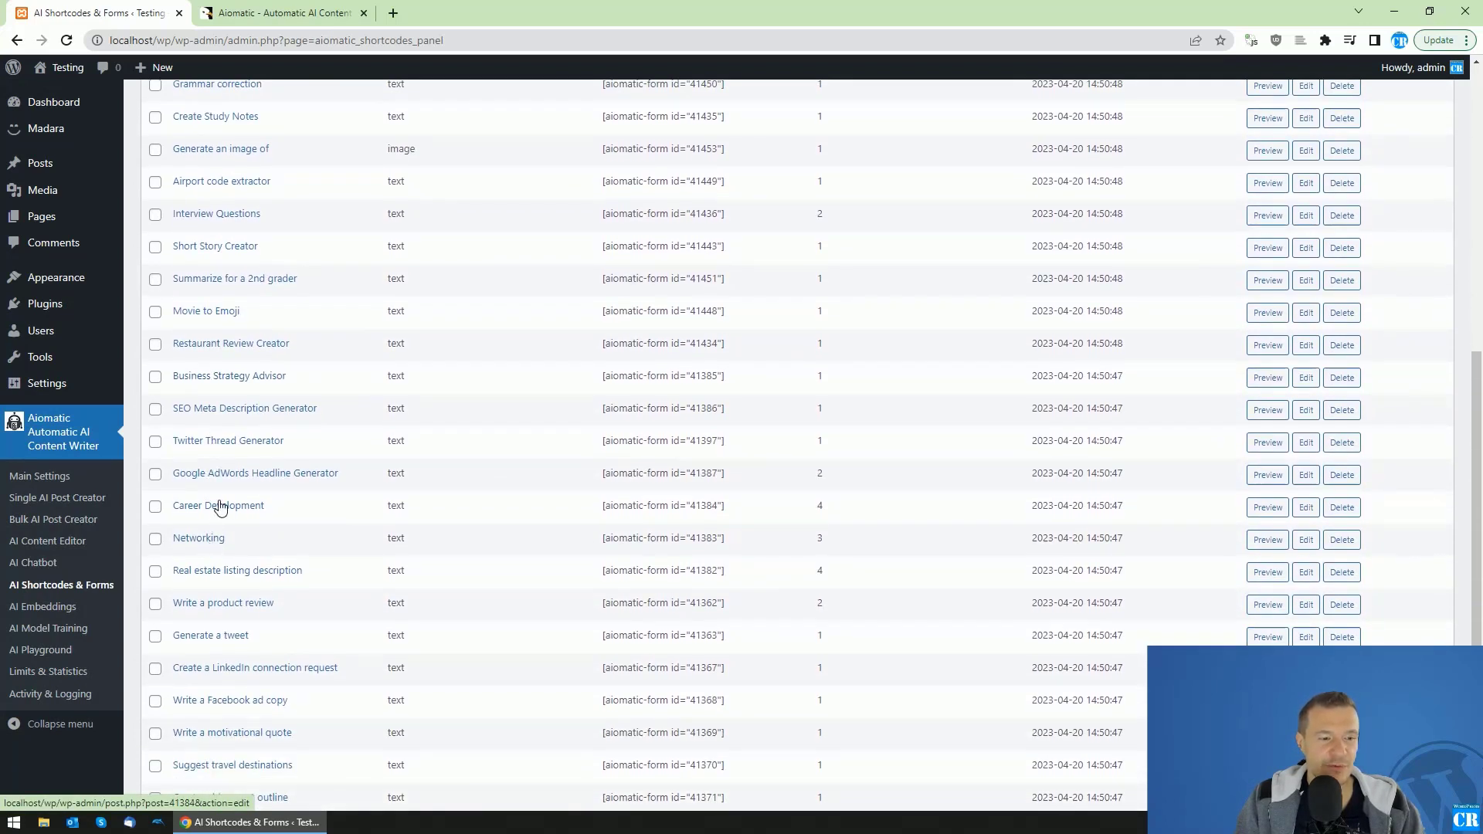
scroll(220, 507, down, 1)
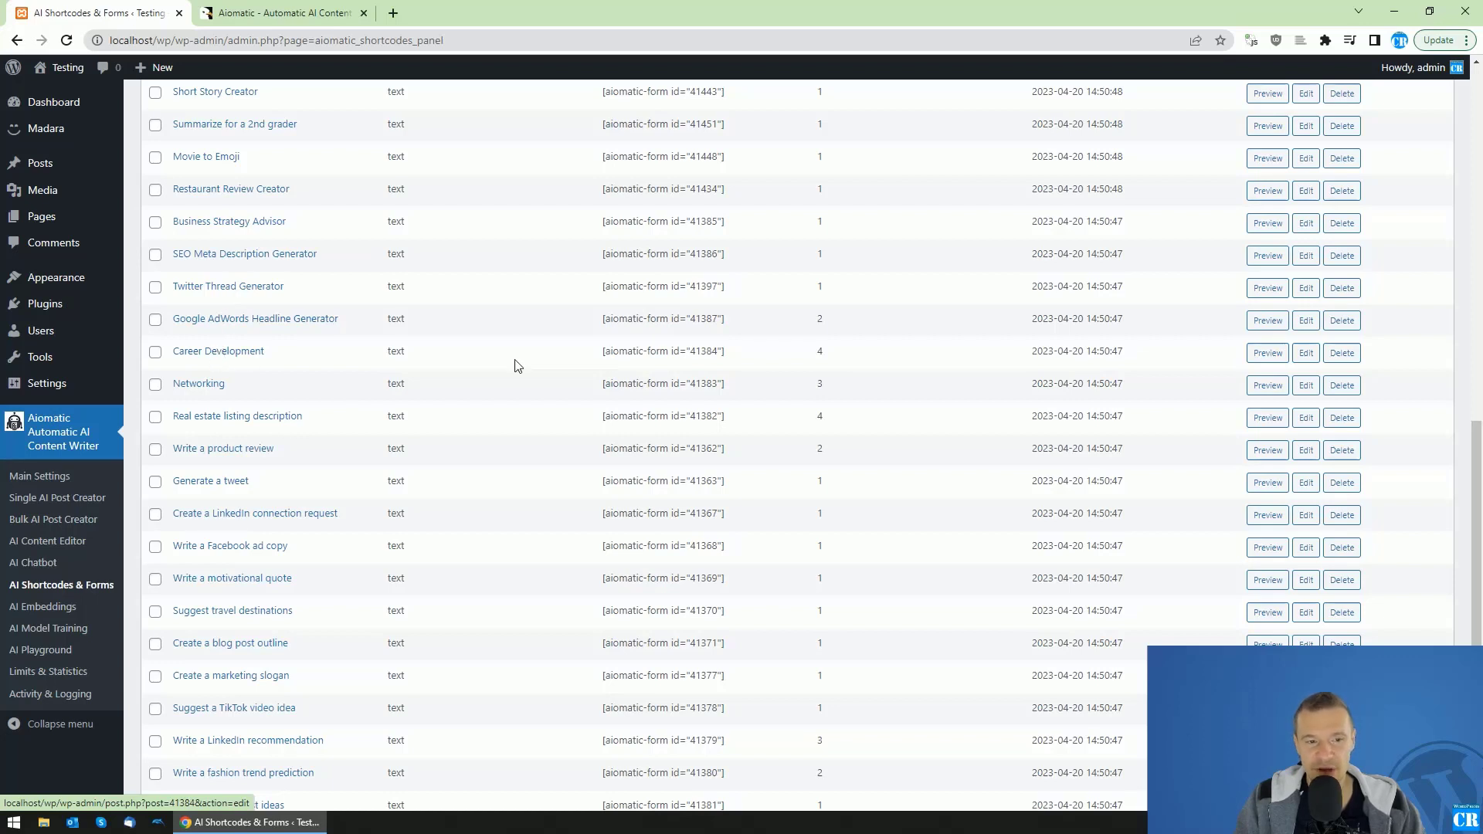
click(1268, 353)
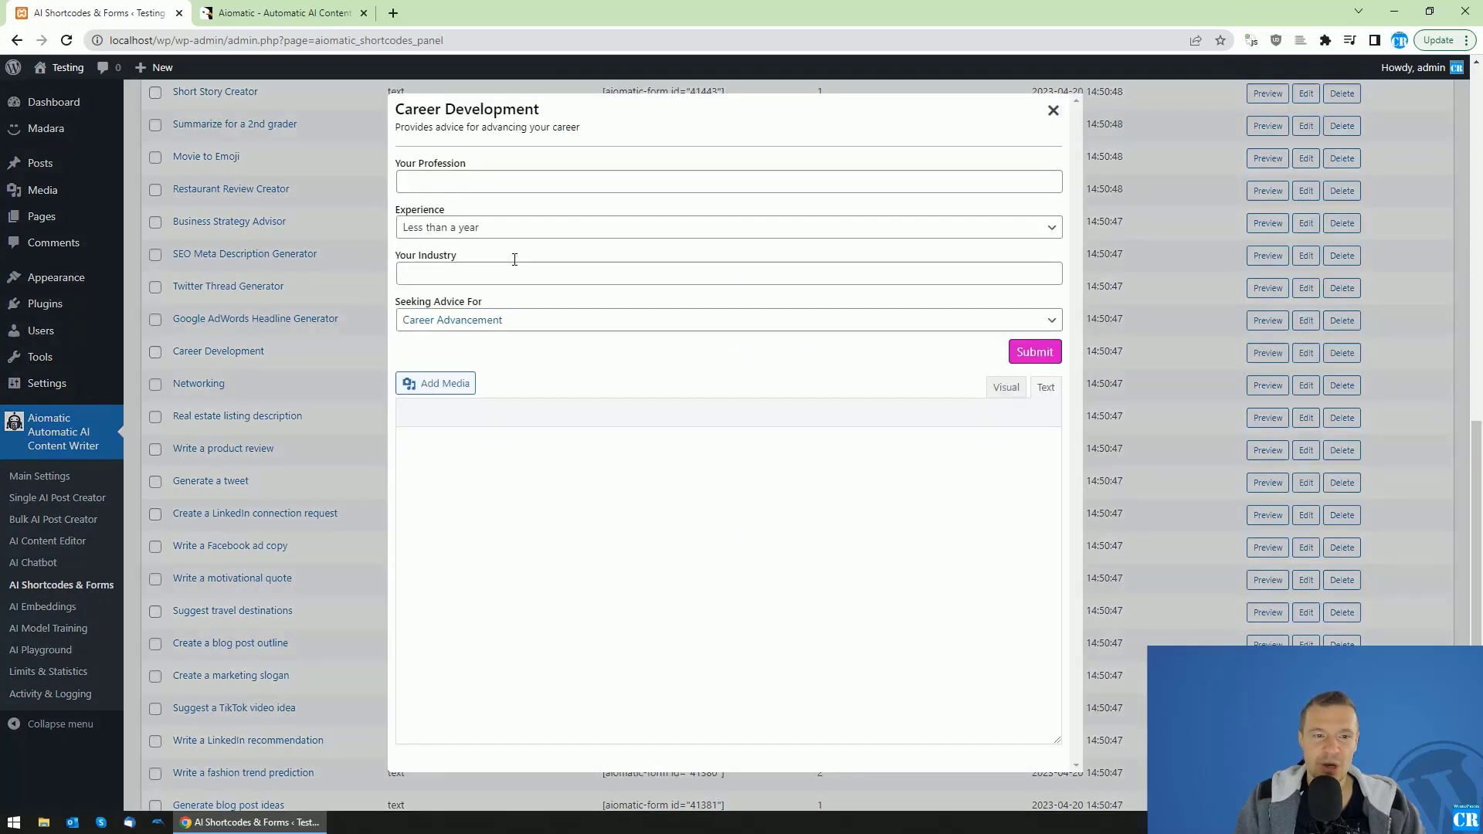
drag(397, 109, 533, 124)
drag(398, 128, 404, 128)
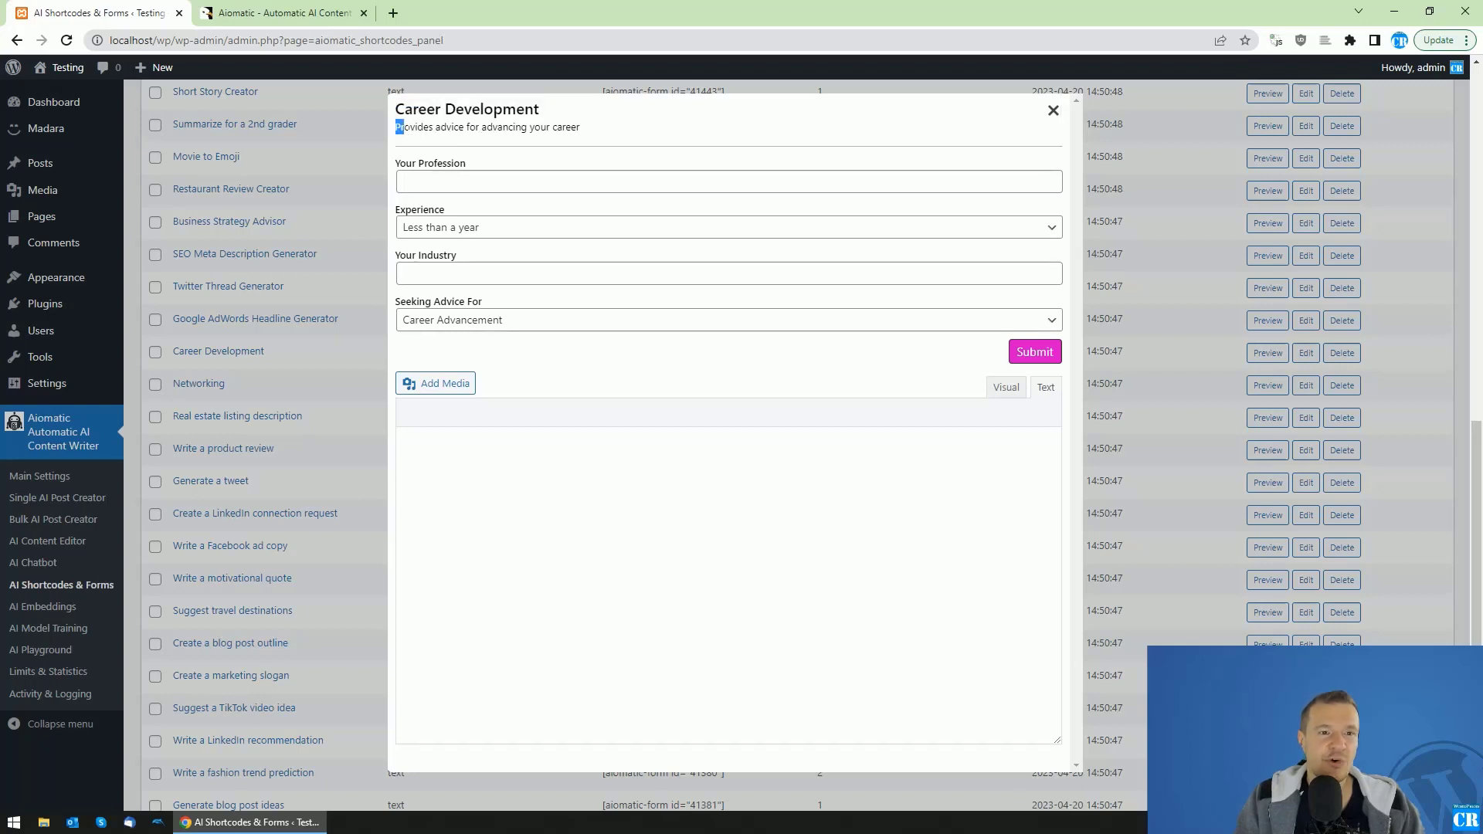
triple_click(417, 109)
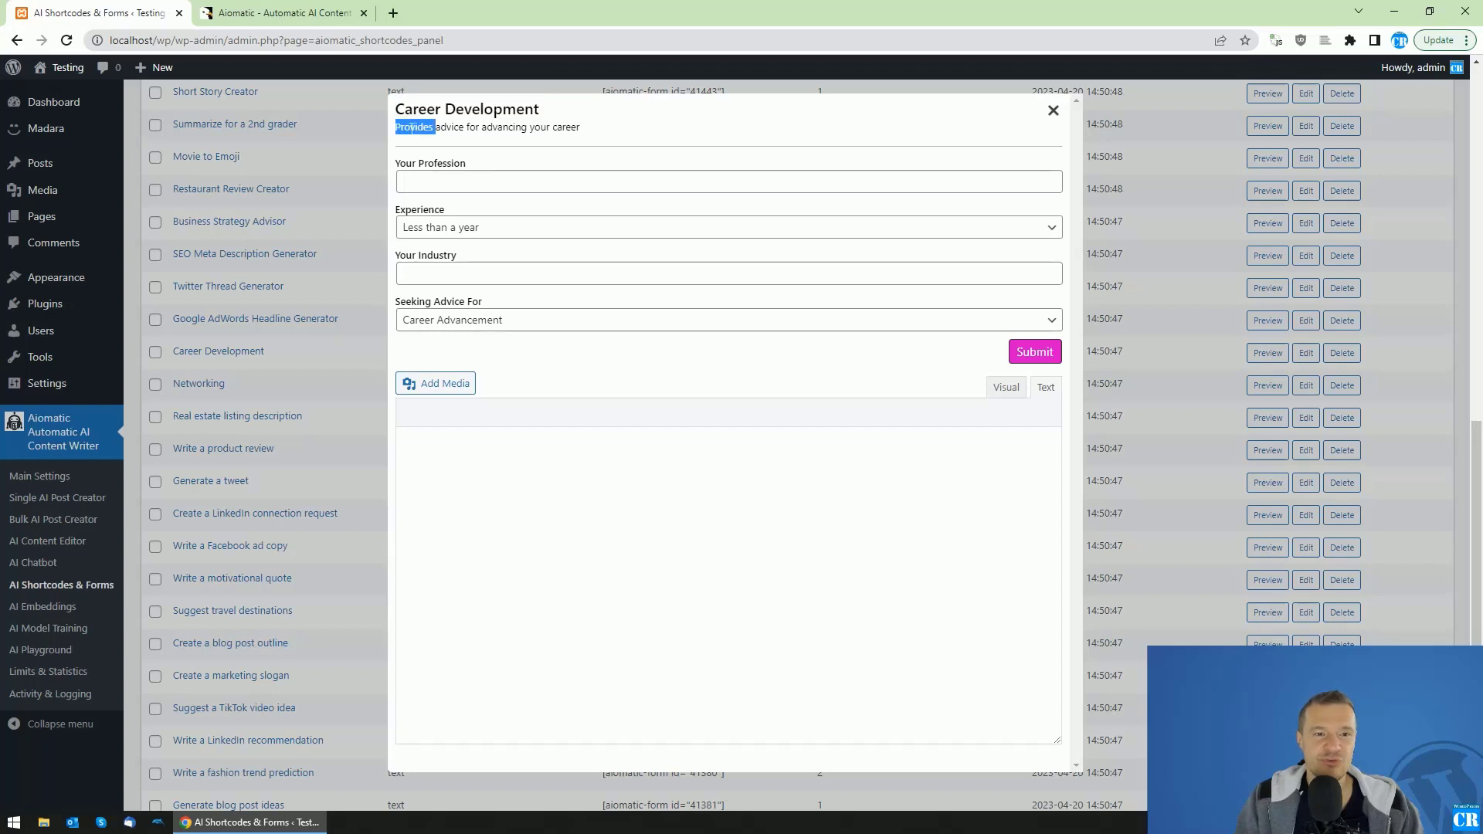
triple_click(440, 127)
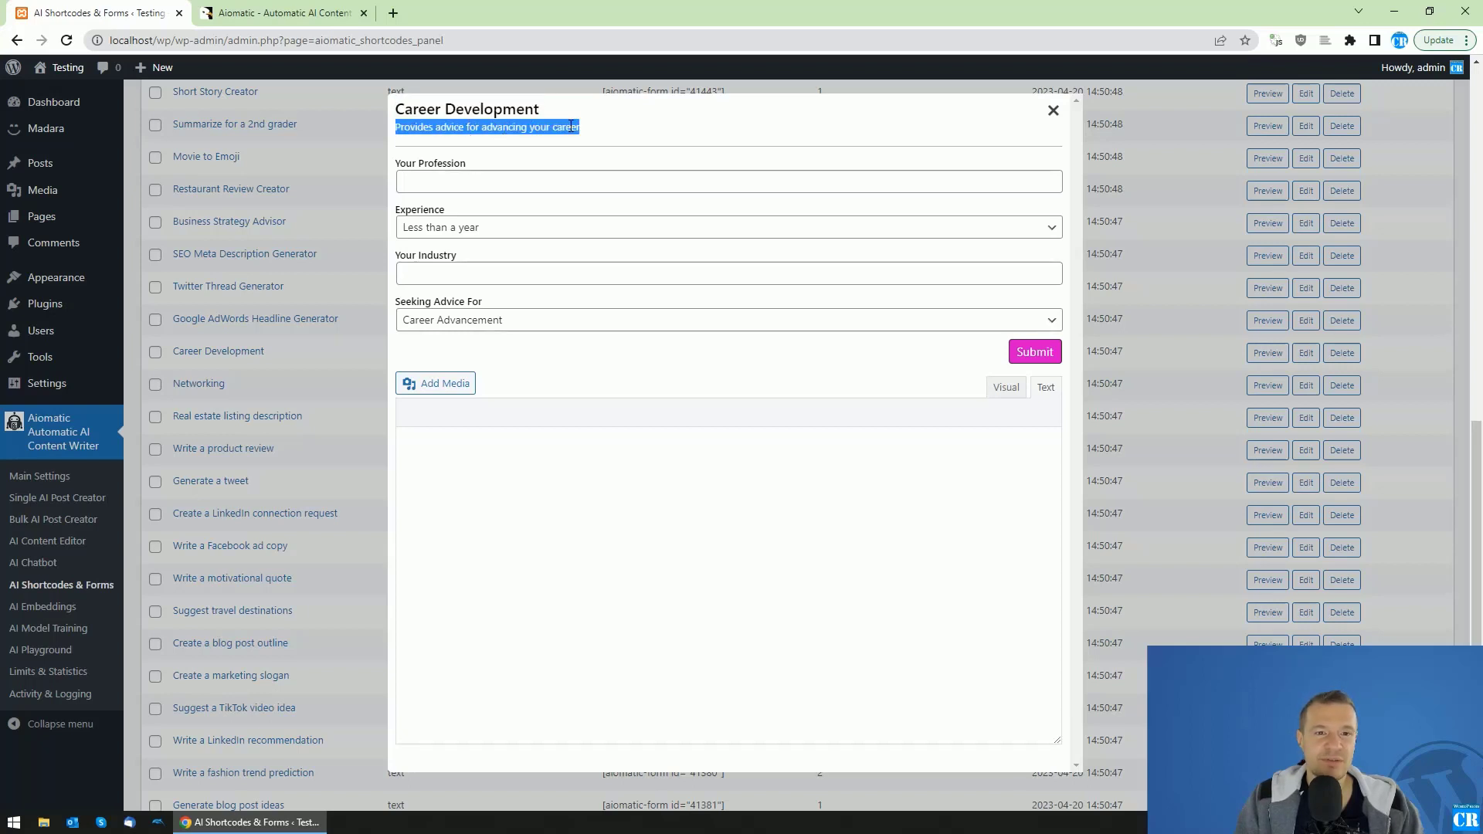
Enter profession Marketer, experience Between 3 and 5 years, industry WordPress and advice Career Change
click(427, 180)
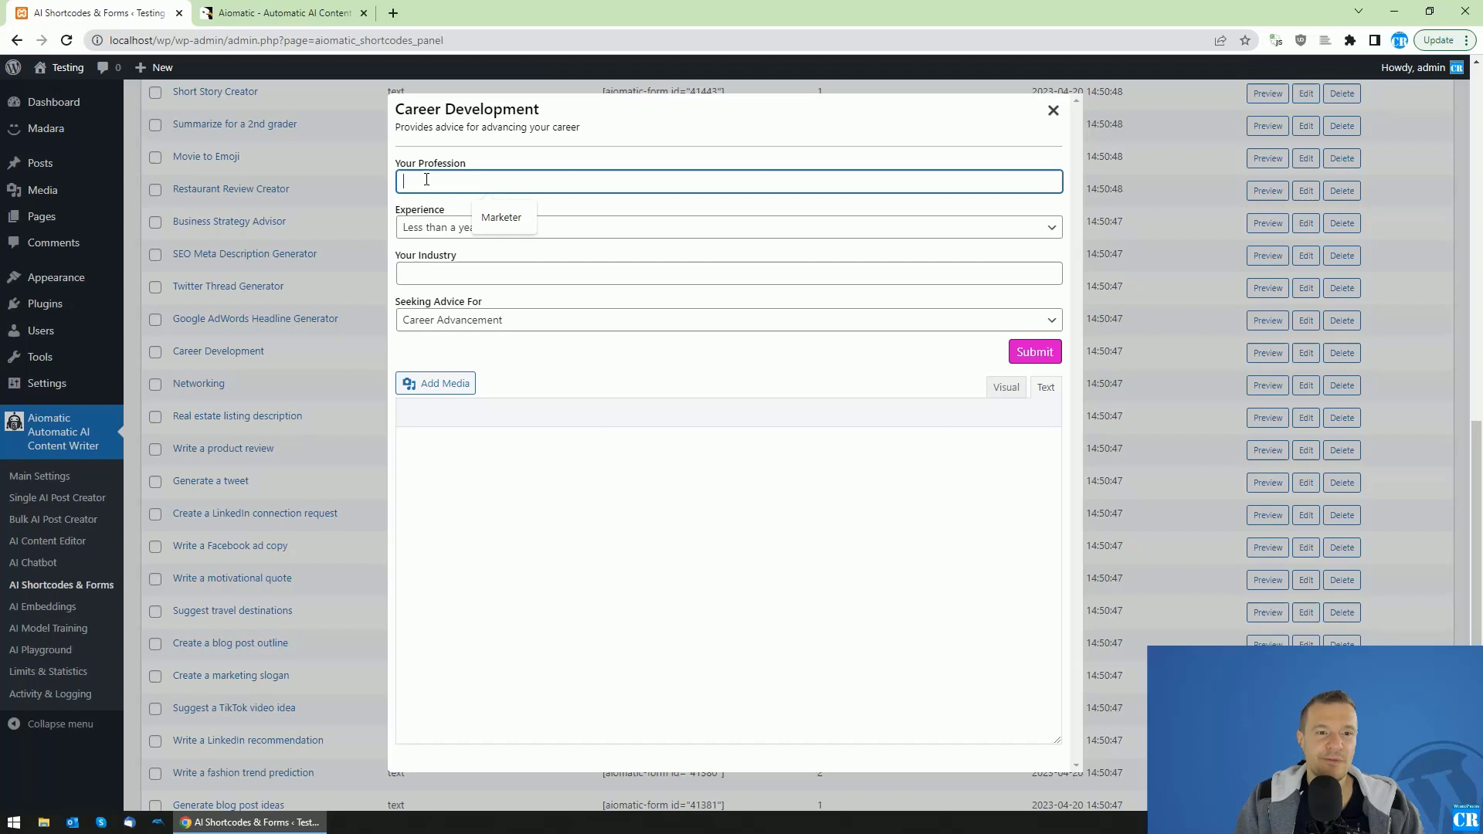
click(475, 220)
click(428, 230)
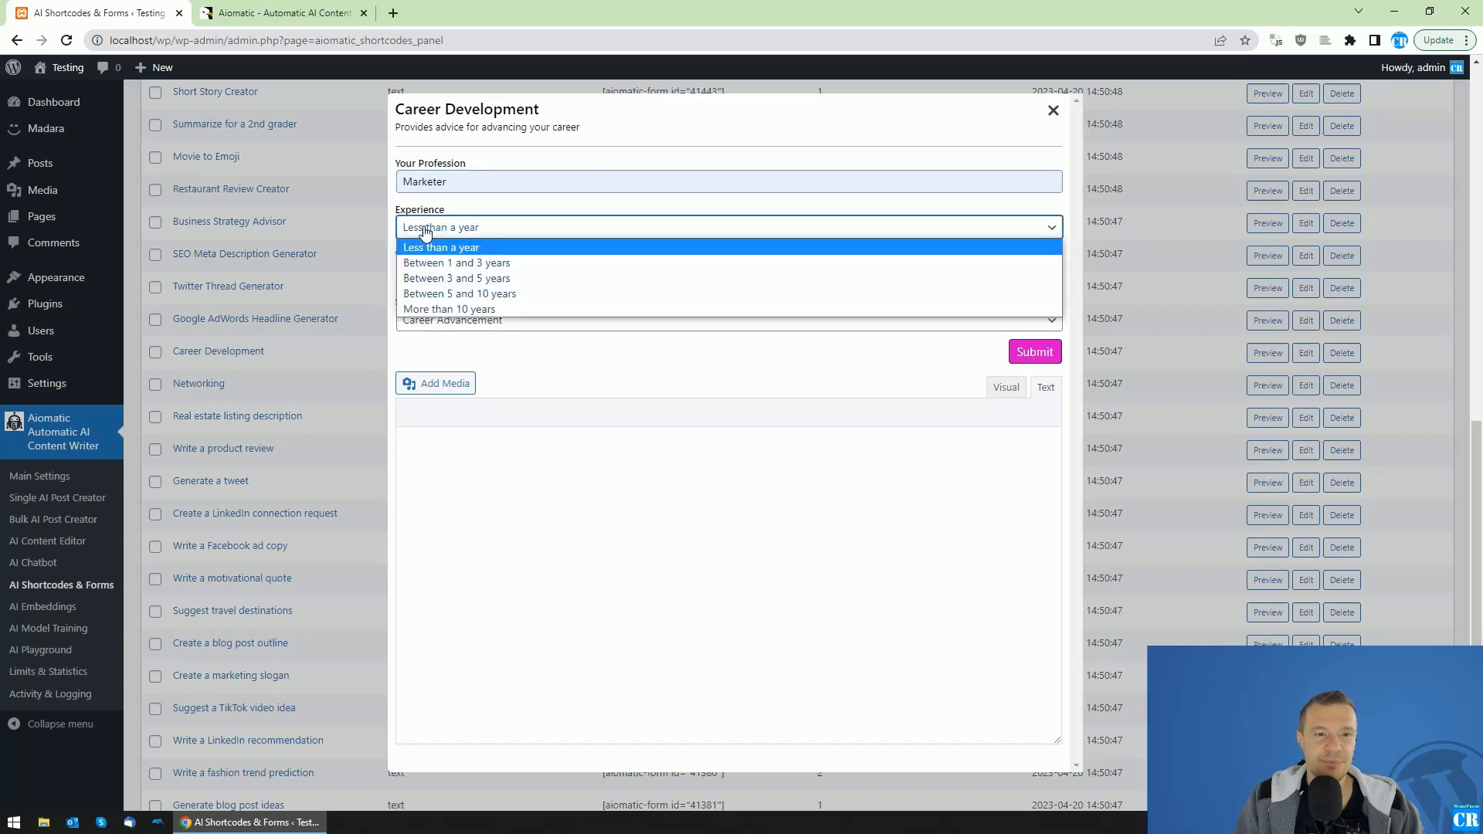
click(437, 280)
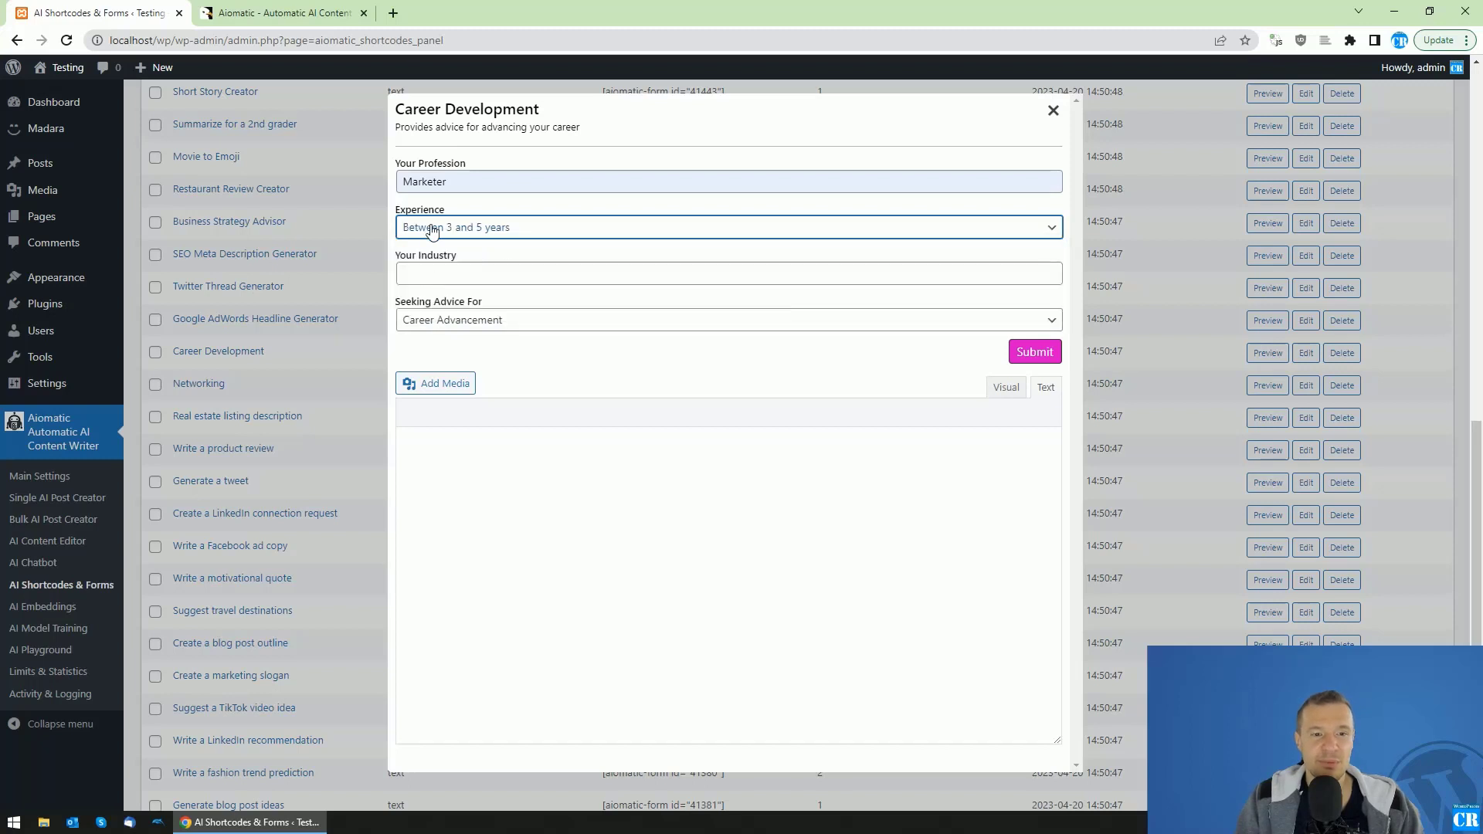
click(411, 274)
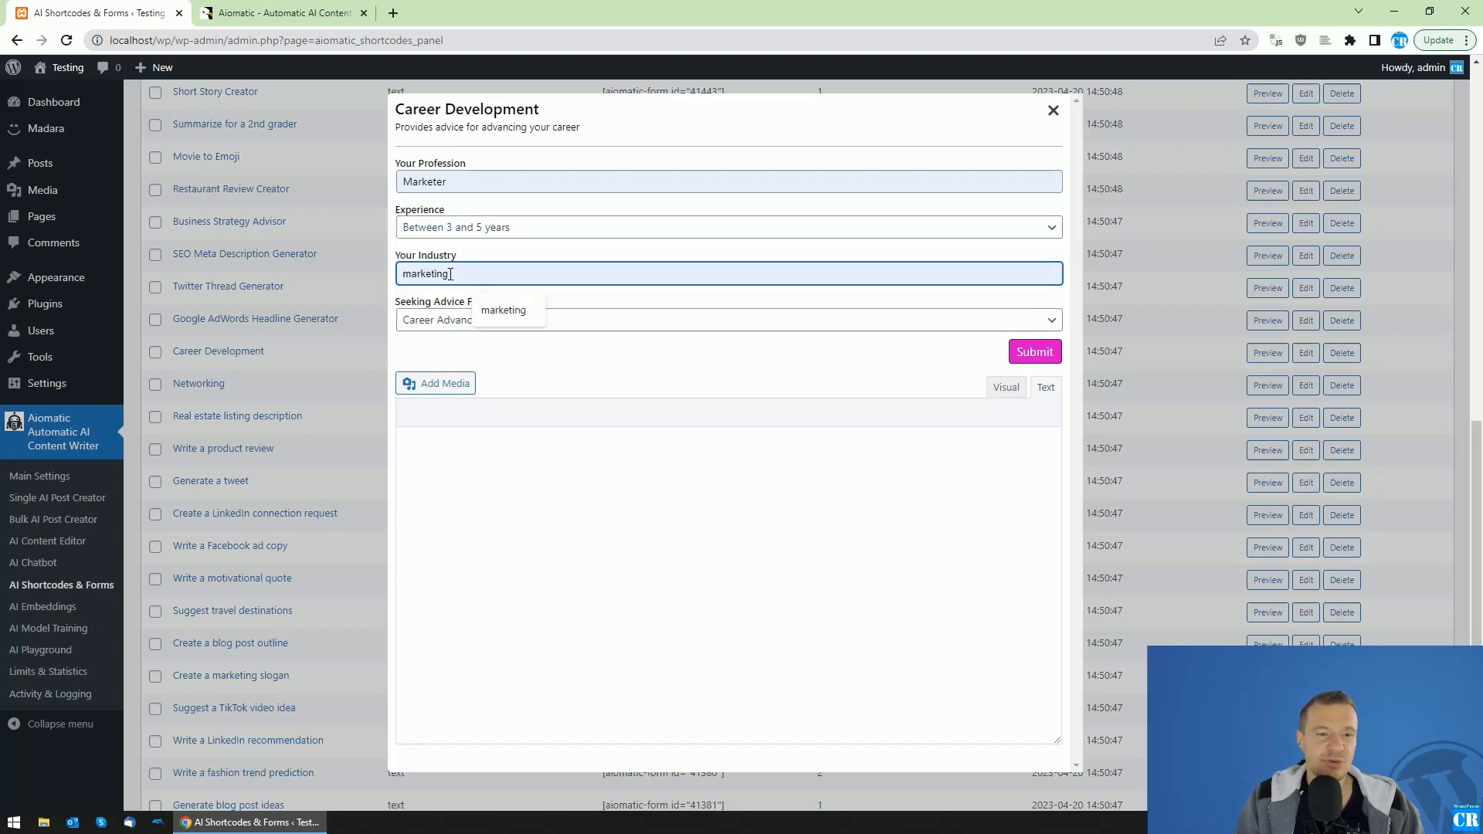
text(WordPress)
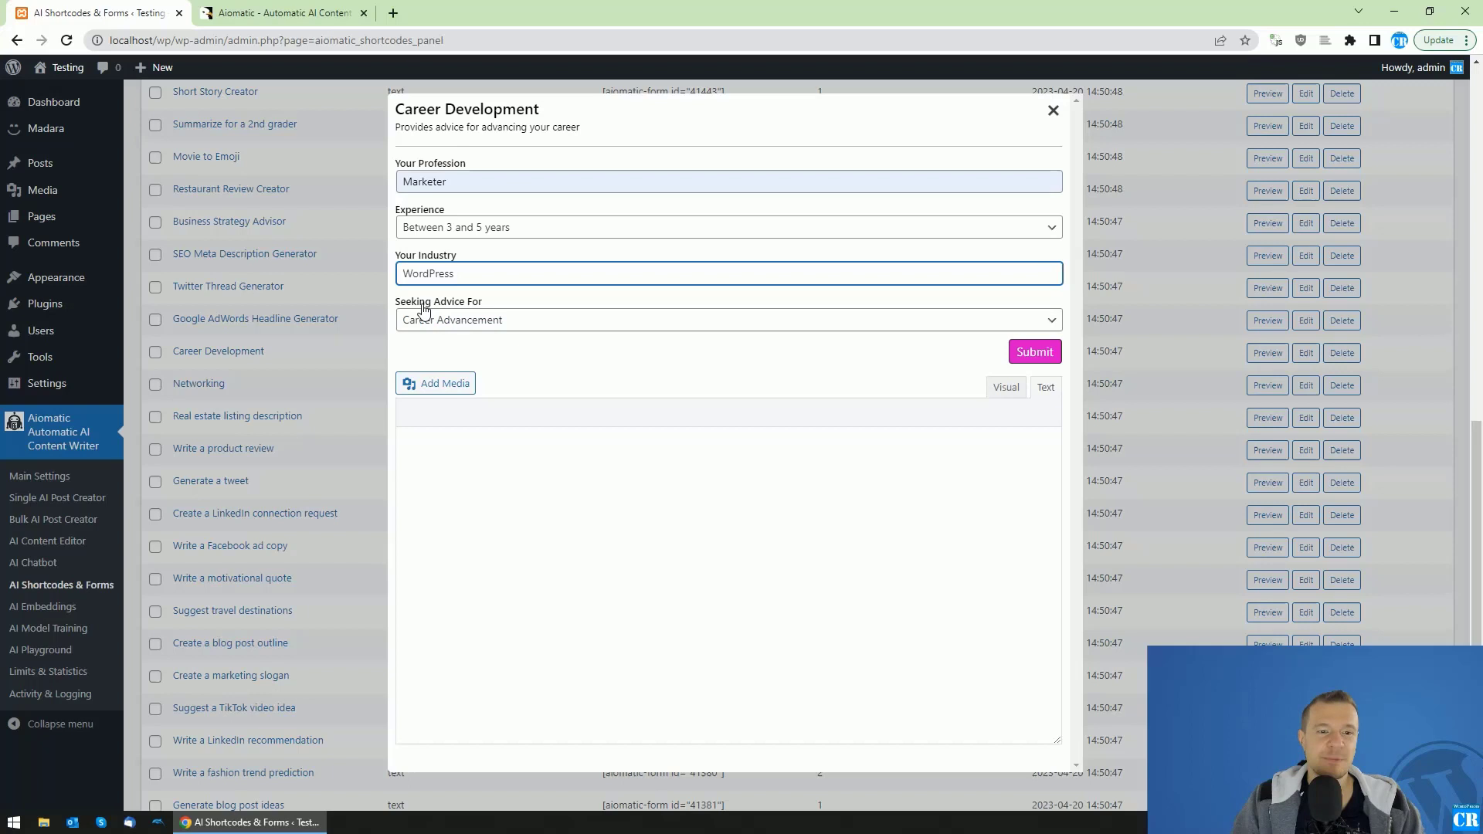
click(470, 319)
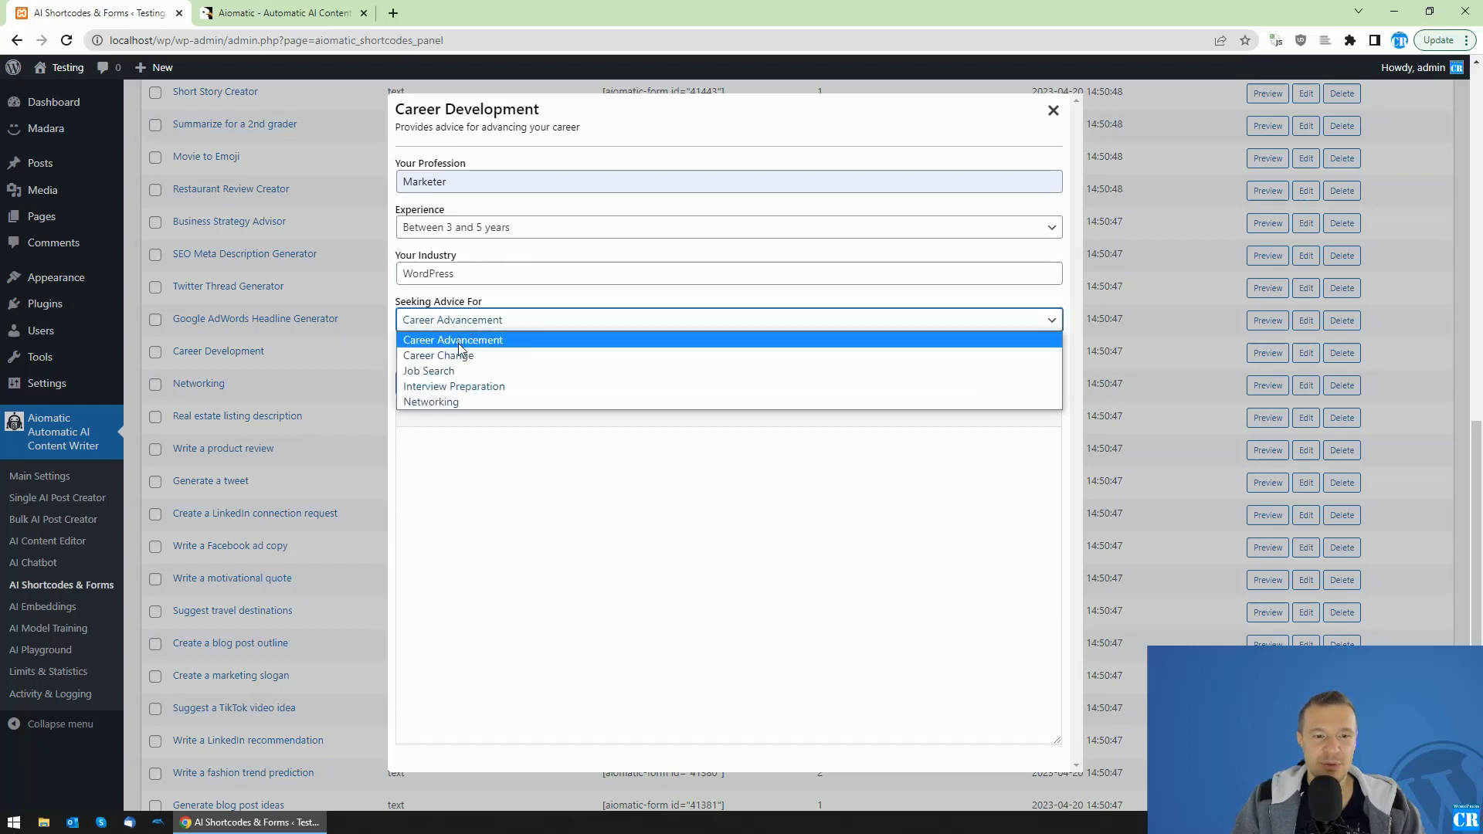
click(454, 356)
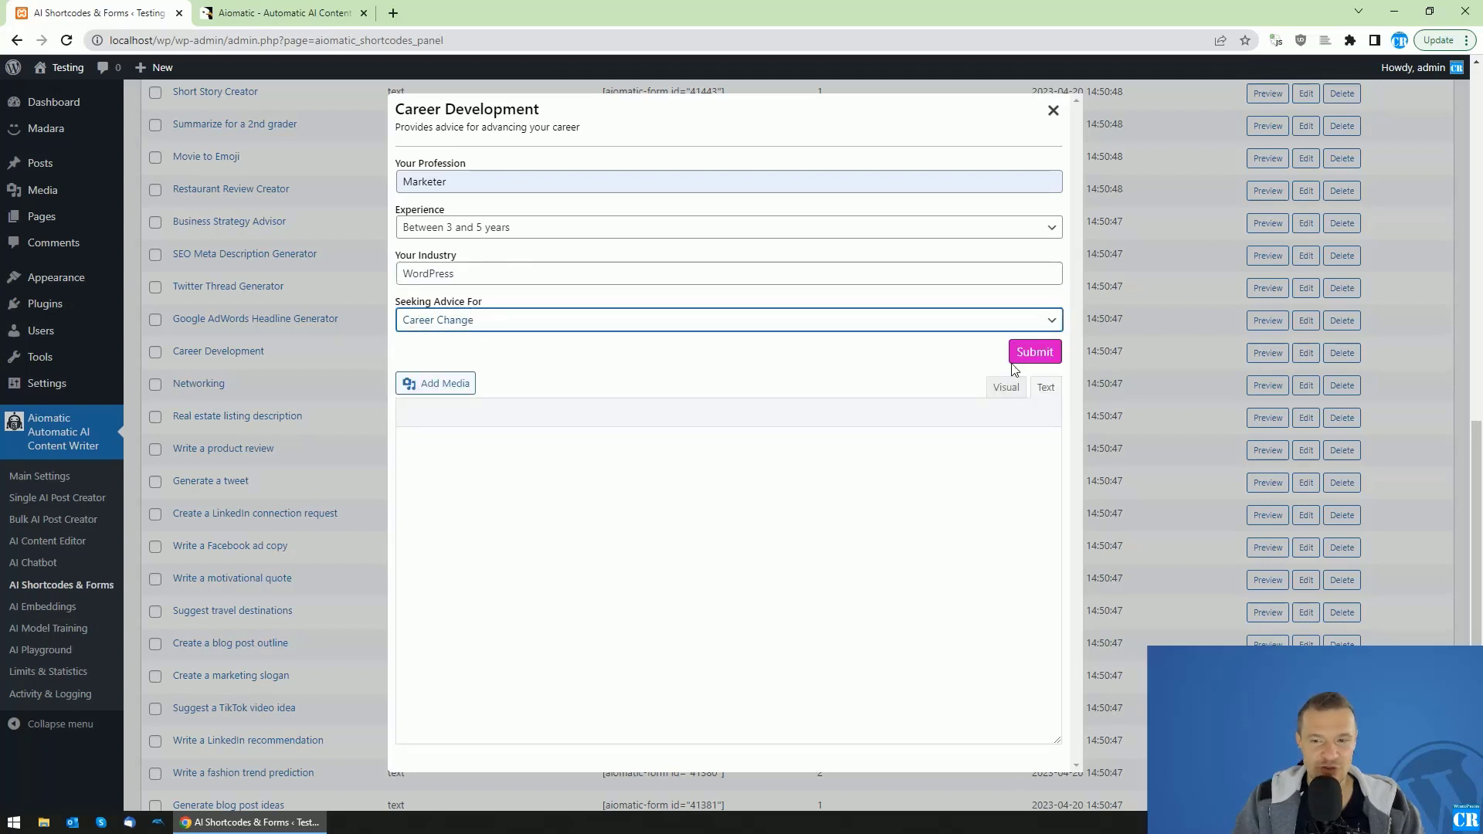
Submit the Career Development form and scroll through the six-step career-change advice it generates
click(1036, 351)
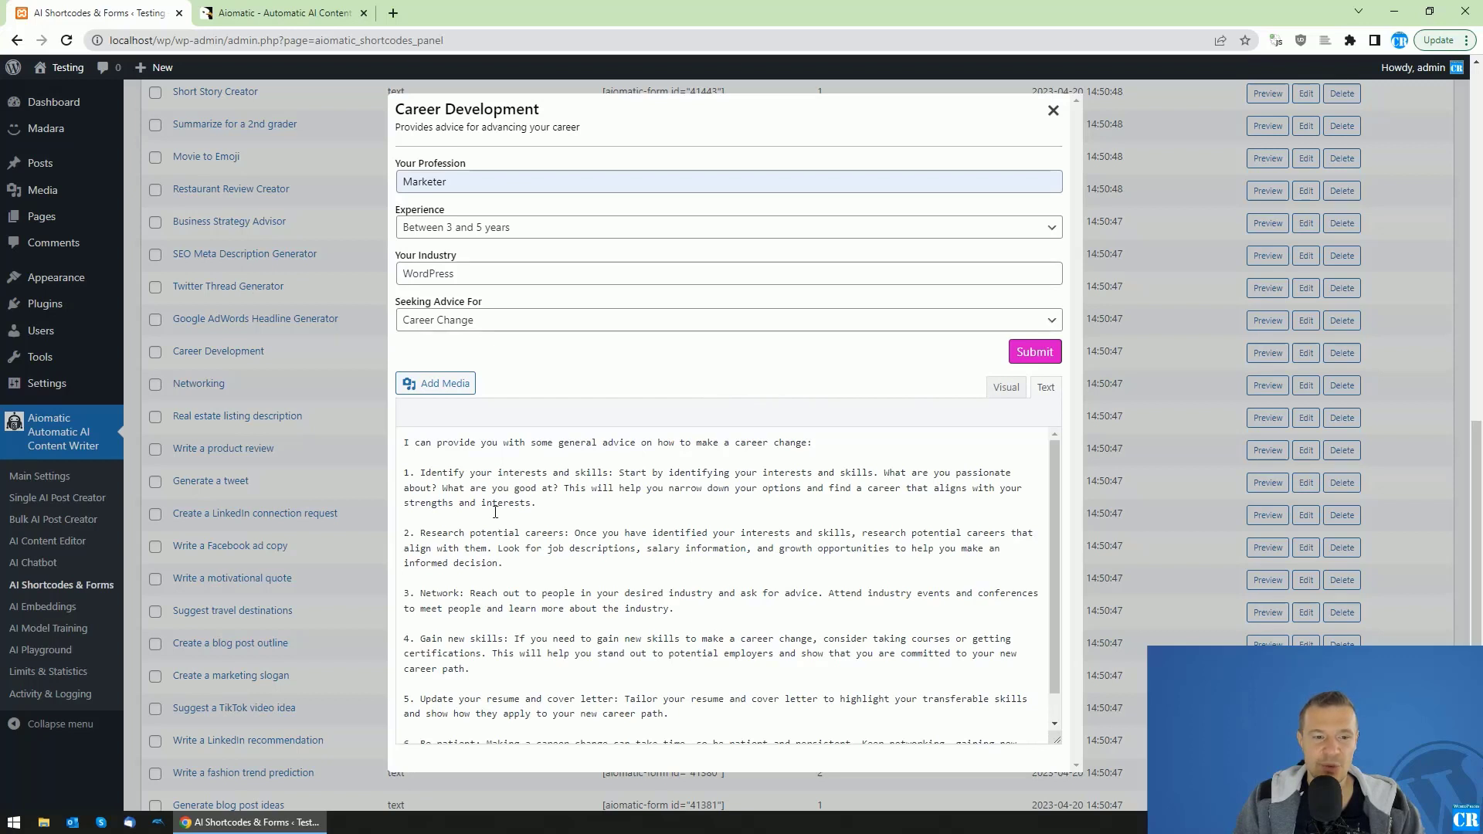
scroll(1081, 461, down, 1)
drag(1056, 472, 1054, 547)
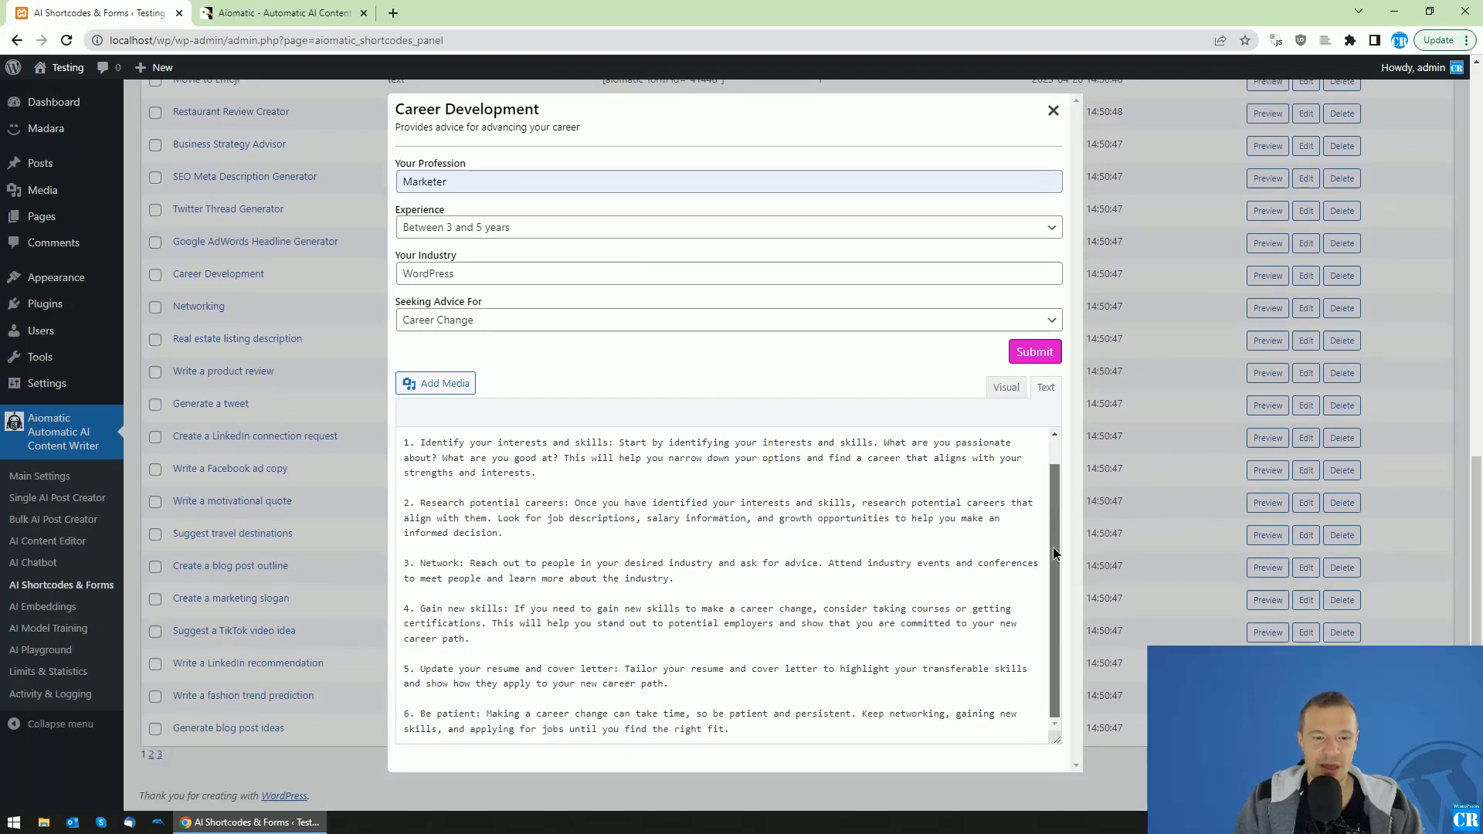
scroll(558, 447, up, 1)
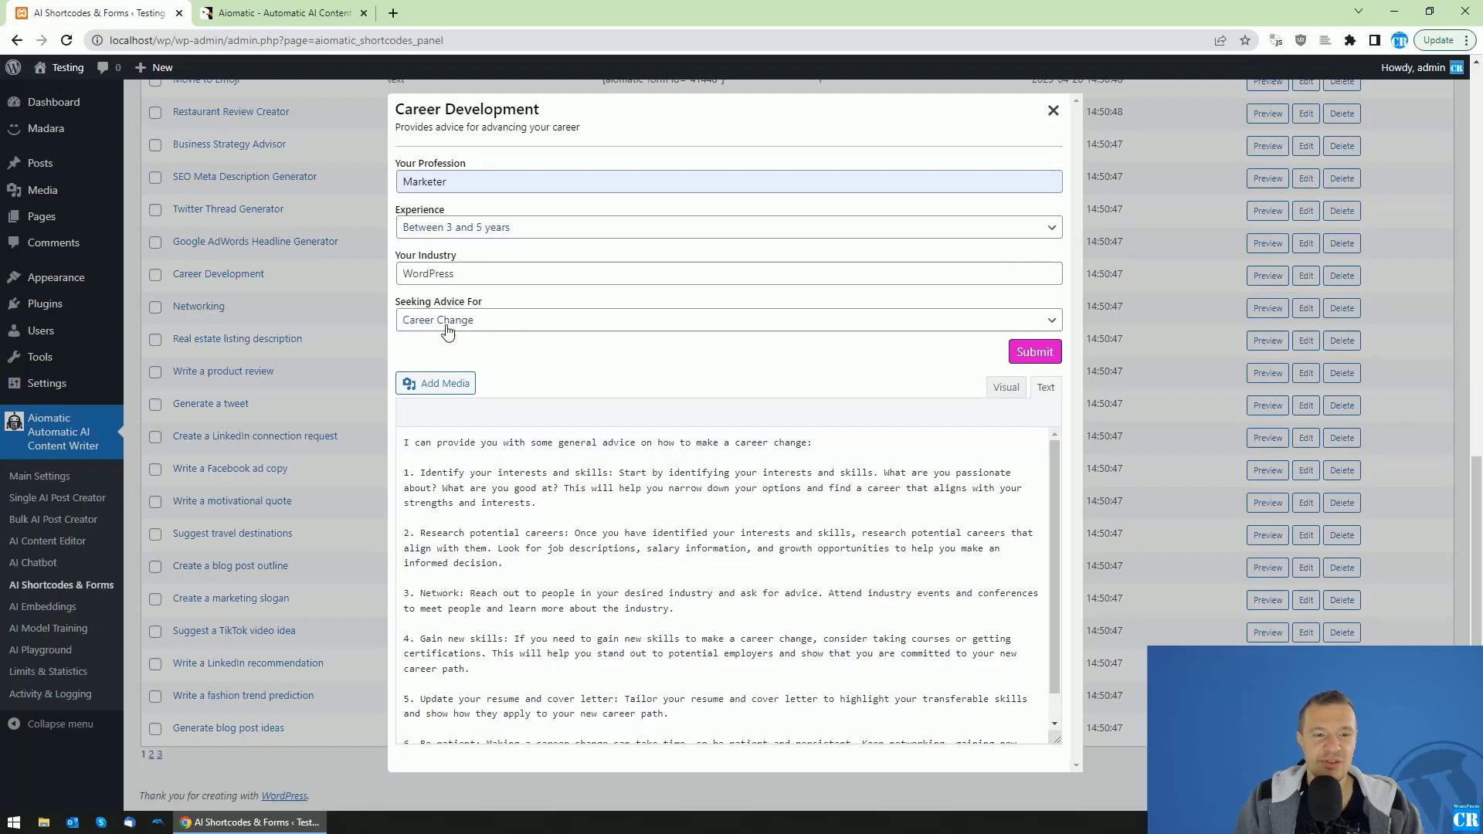
scroll(793, 562, down, 1)
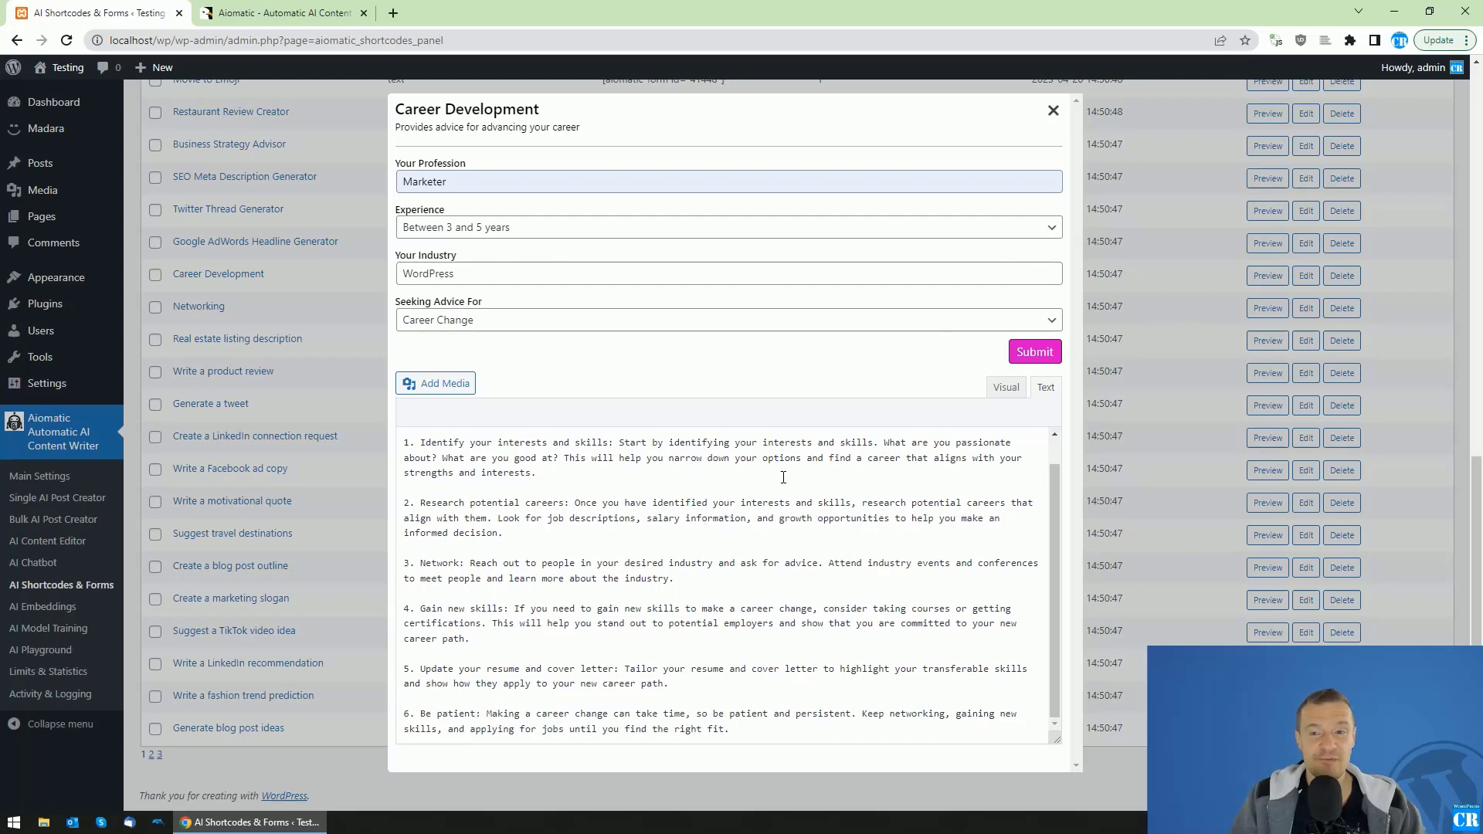
Close the Career Development preview and return to the top of the forms list
click(1053, 111)
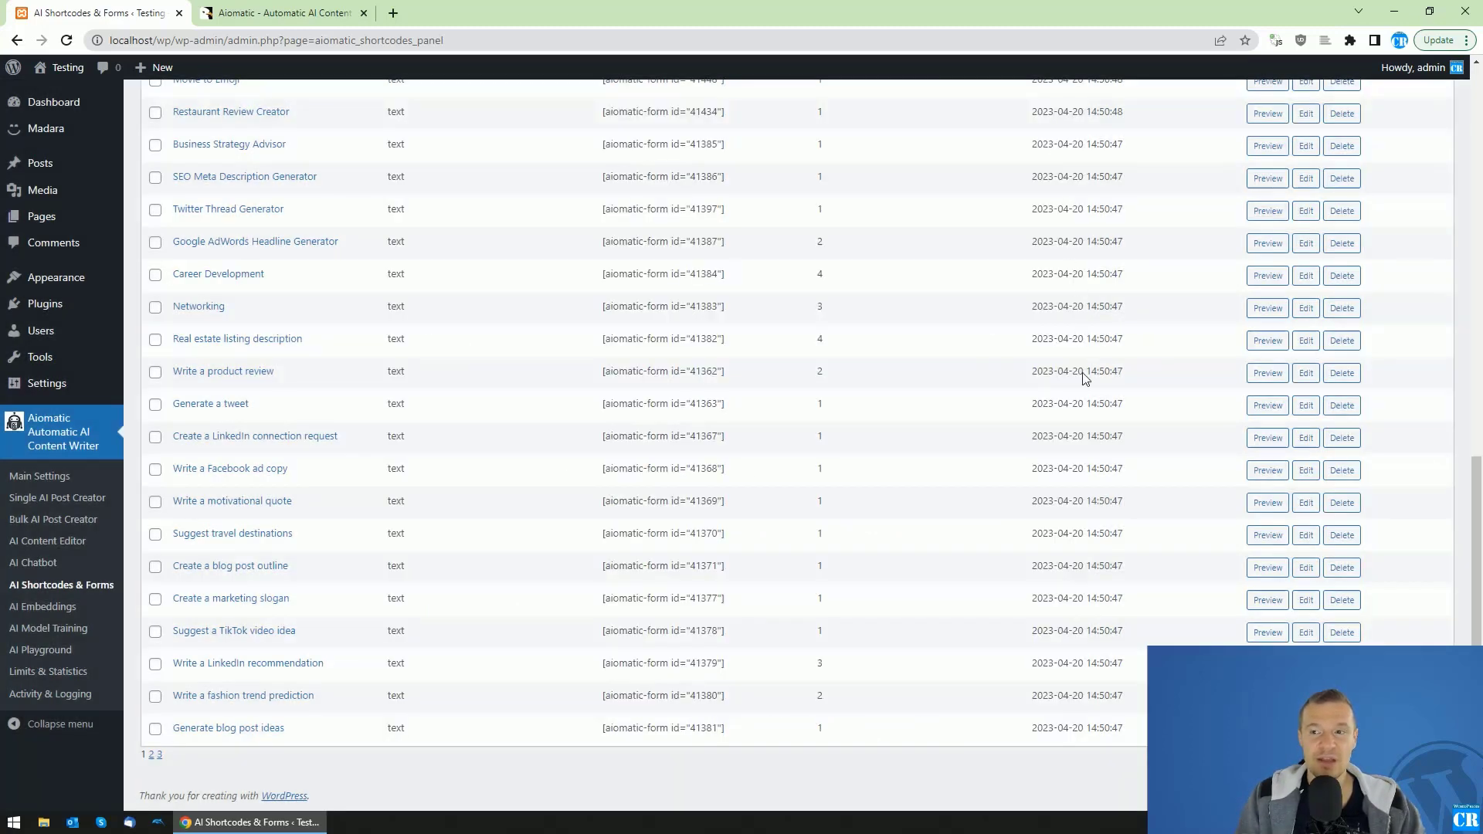
scroll(1074, 402, up, 5)
scroll(1069, 418, up, 5)
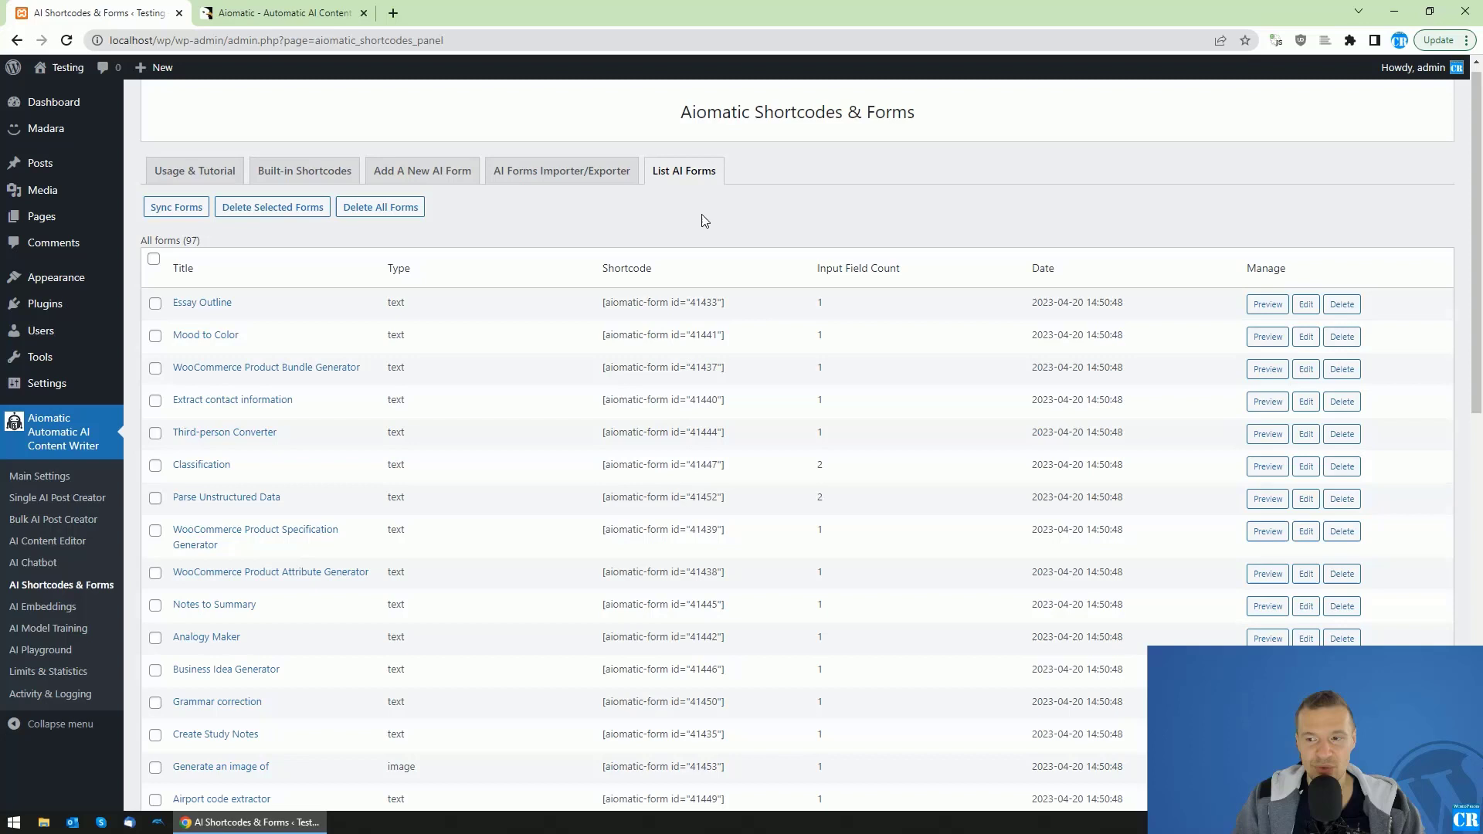
Search the forms page for 'caree' to locate the Career Development row, shortcode id 41384
scroll(695, 326, down, 2)
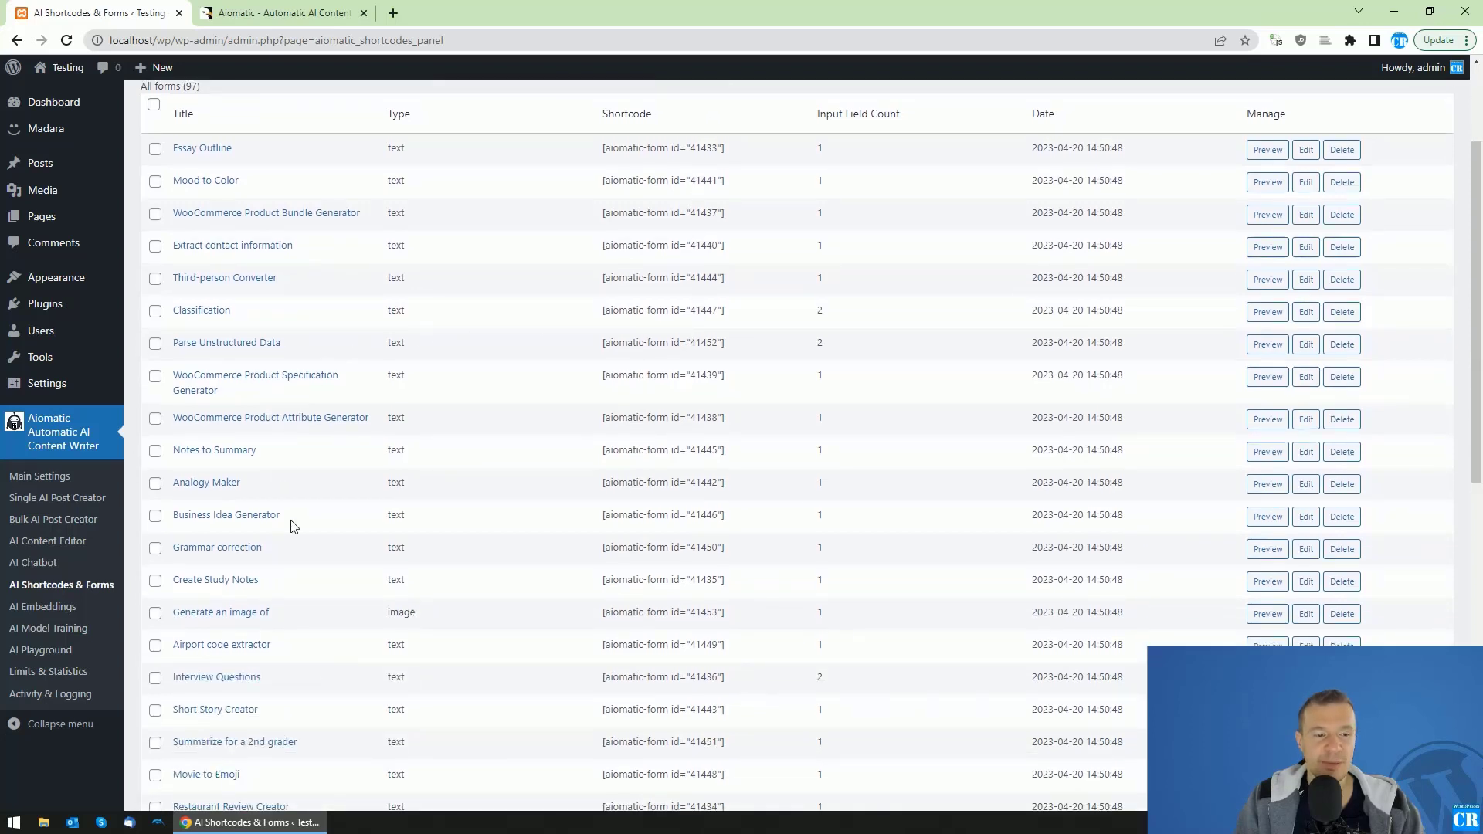
scroll(290, 524, up, 1)
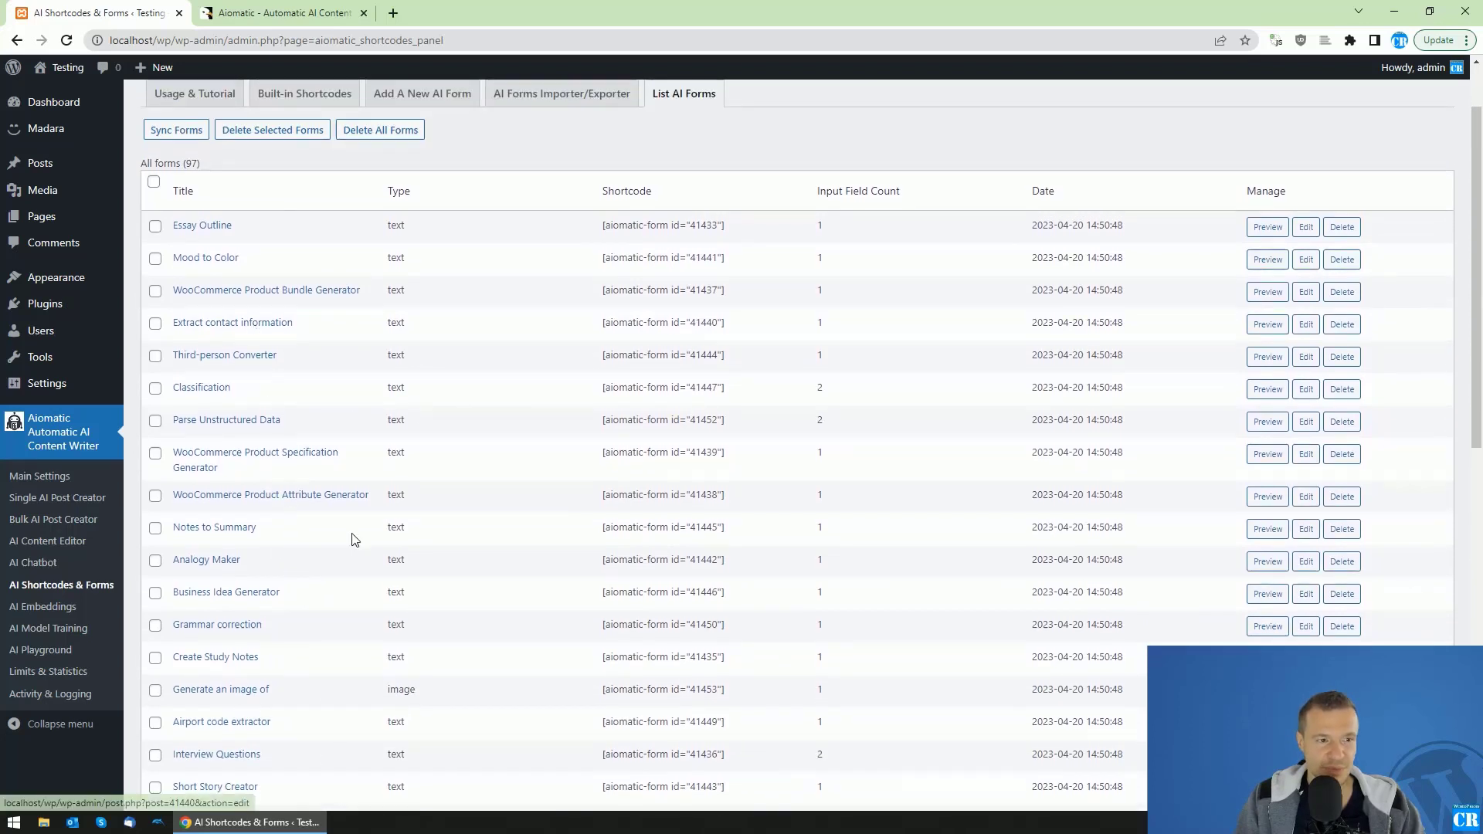
scroll(348, 548, down, 2)
scroll(309, 564, down, 2)
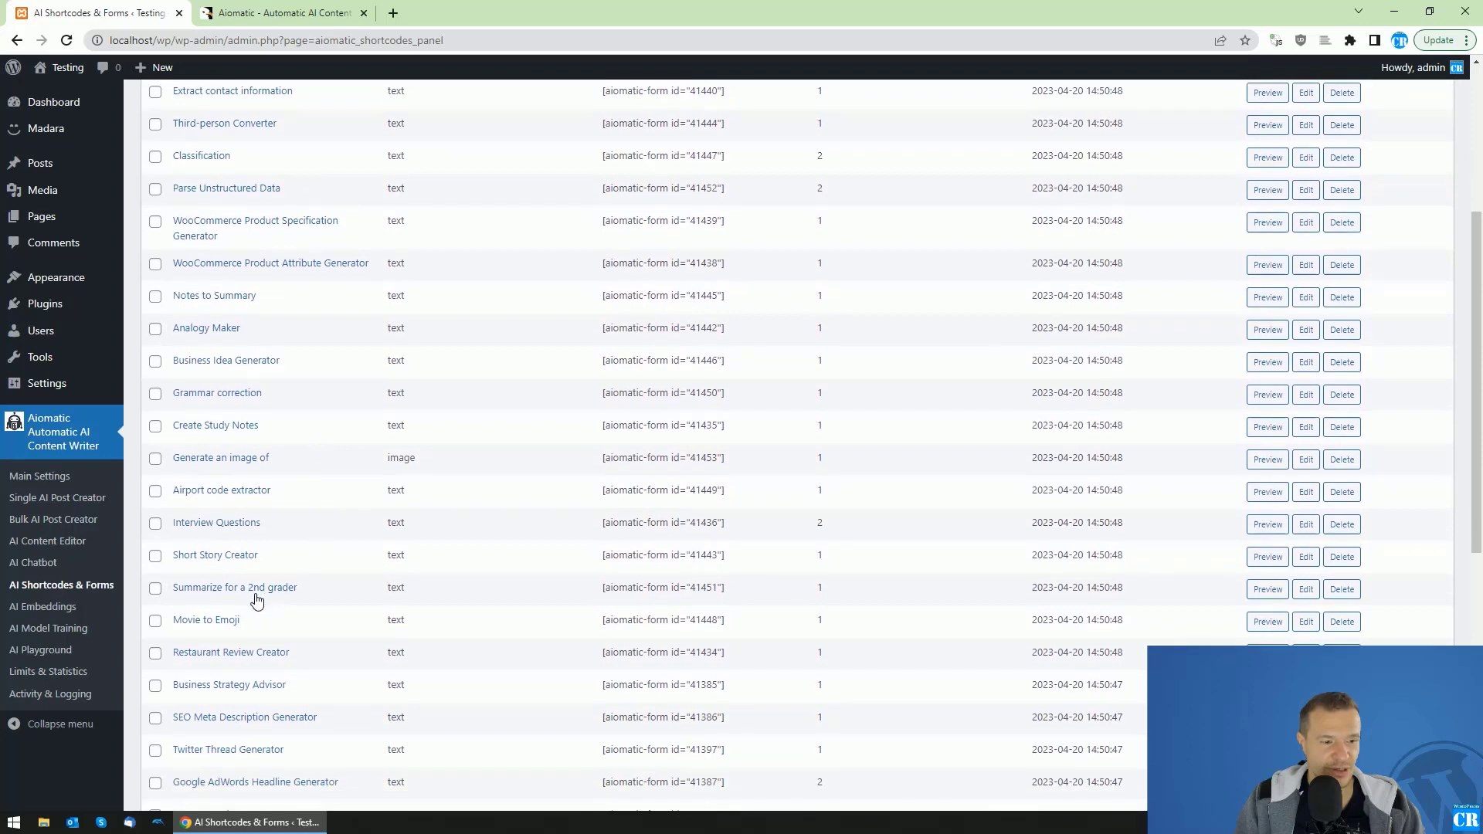
scroll(232, 533, up, 1)
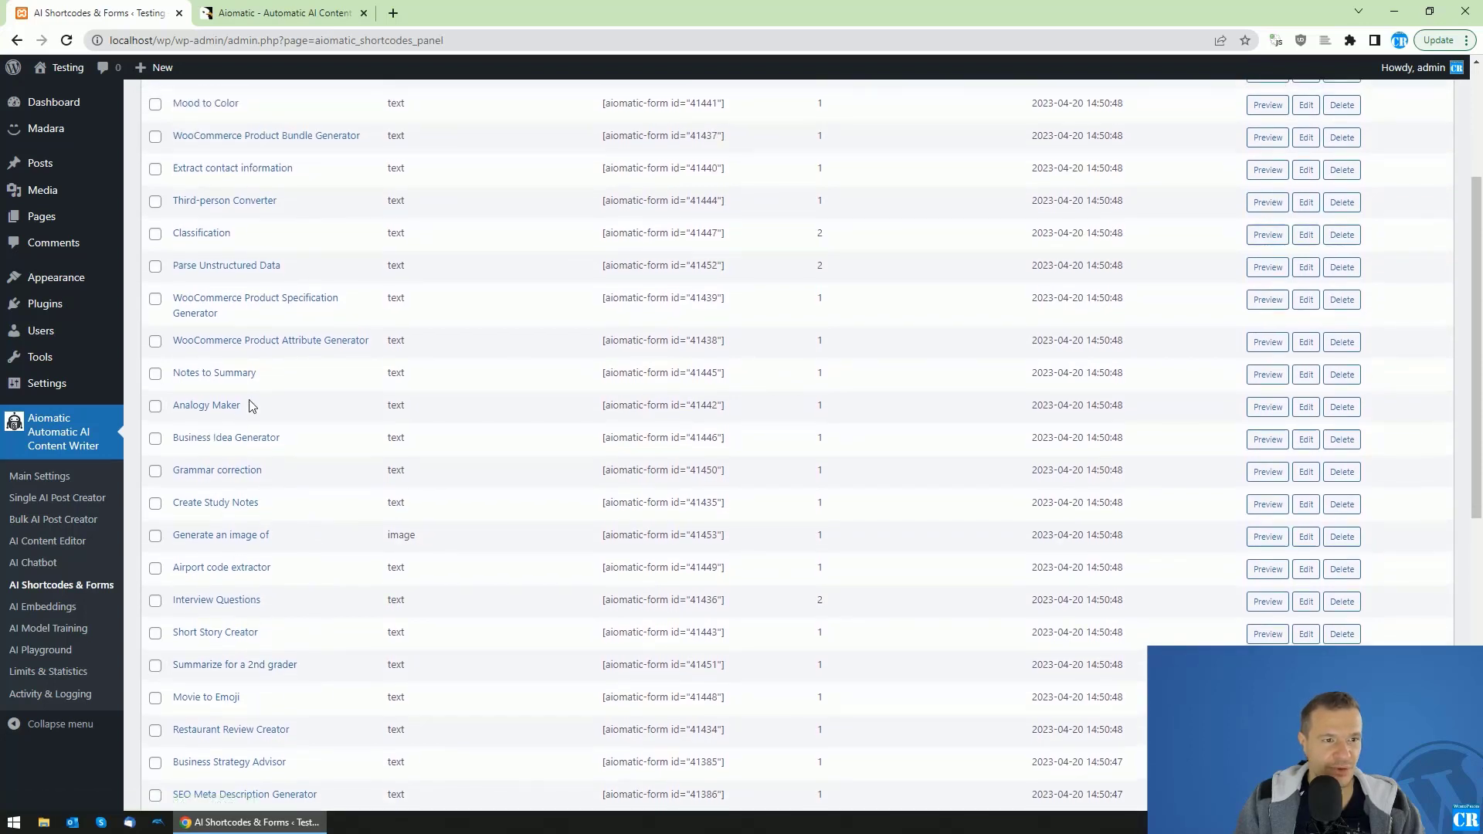
key(ctrl+f)
text(caree)
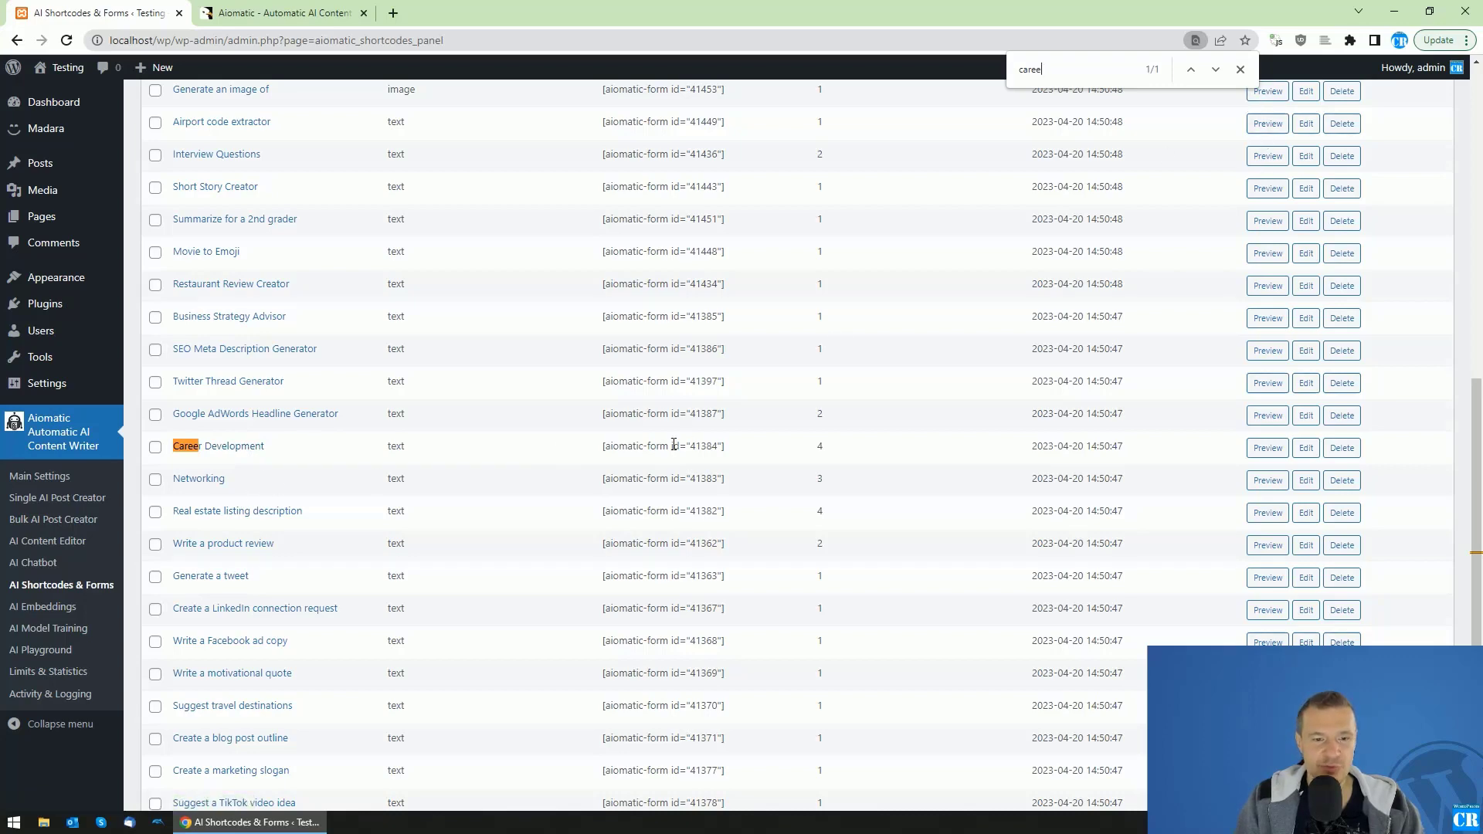
Open Career Development for editing, close the page search and highlight the Input Fields heading
click(1306, 450)
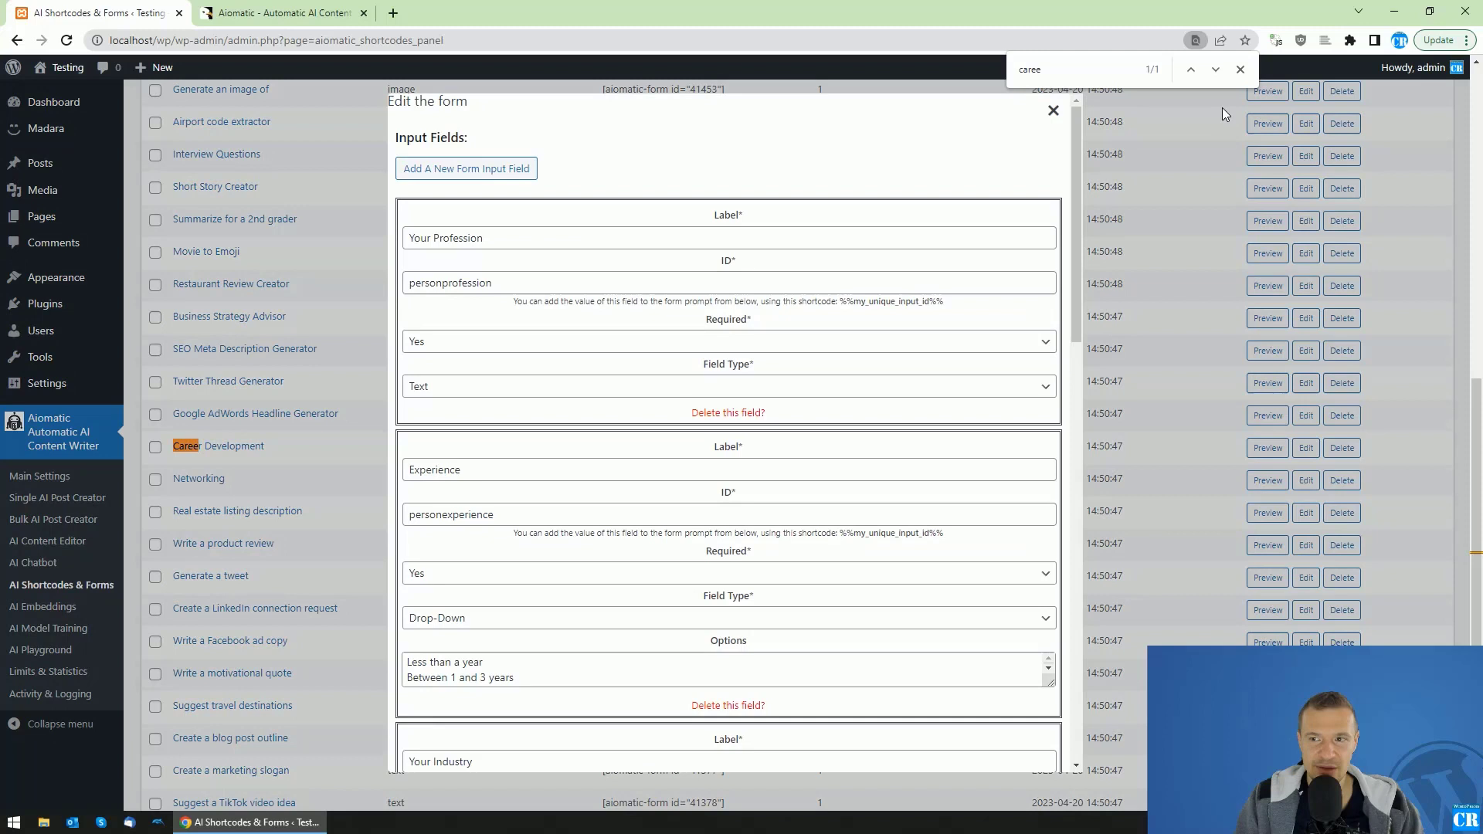
click(1241, 69)
scroll(748, 271, up, 2)
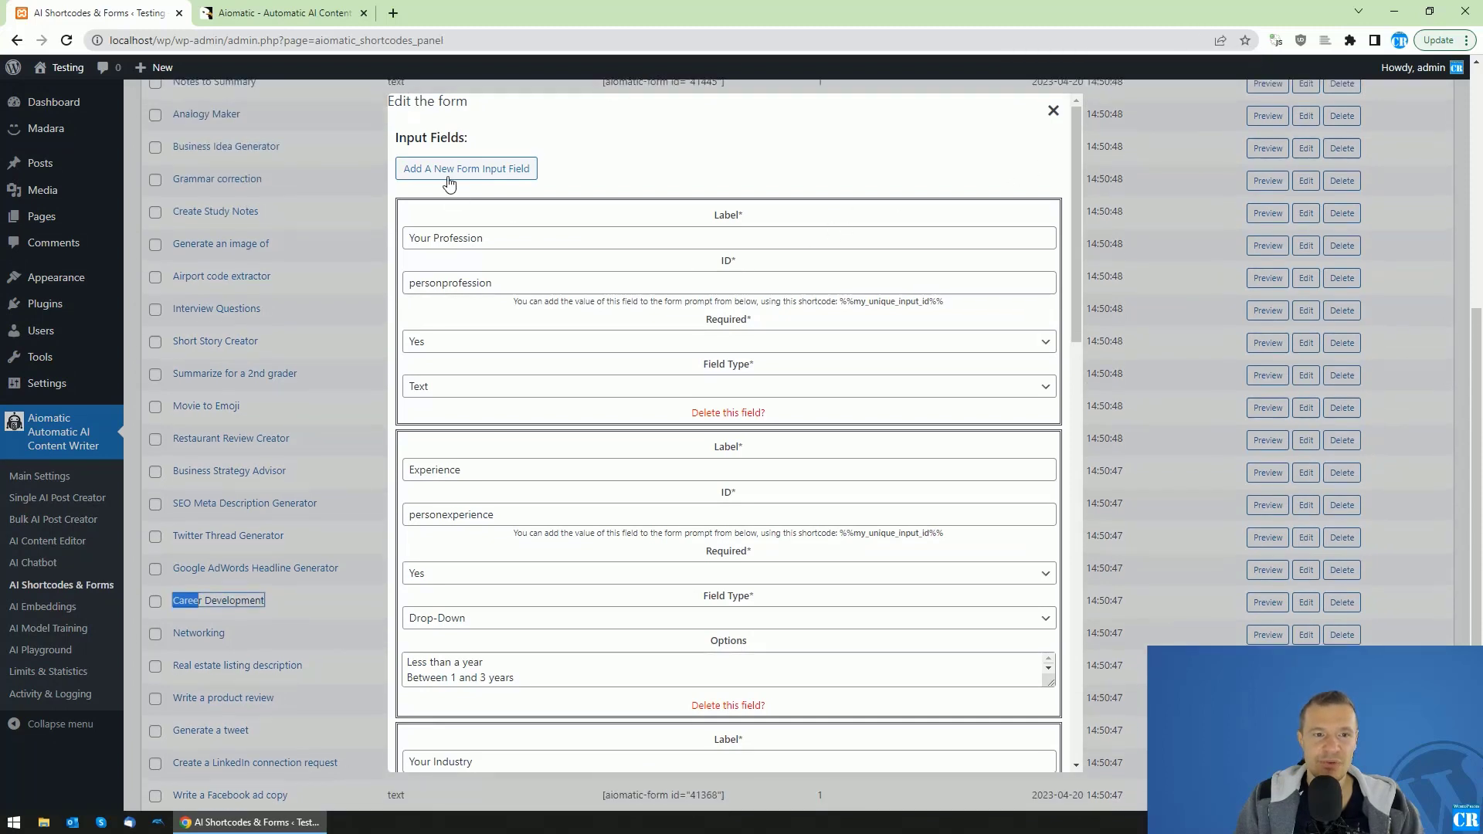
mouse_move(1081, 151)
mouse_down()
mouse_move(1071, 595)
mouse_move(1088, 129)
mouse_up()
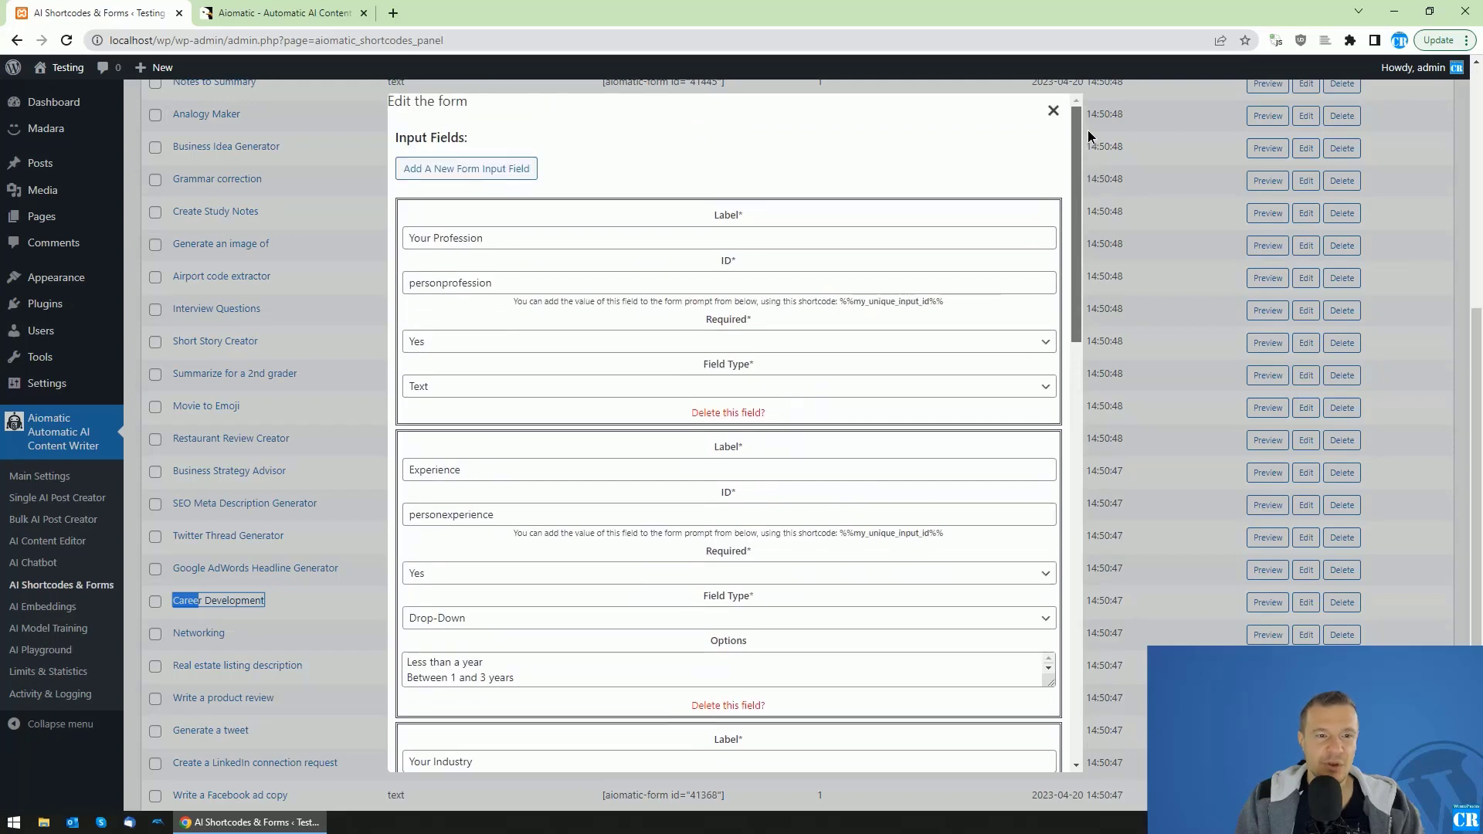
click(397, 137)
drag(396, 138, 482, 134)
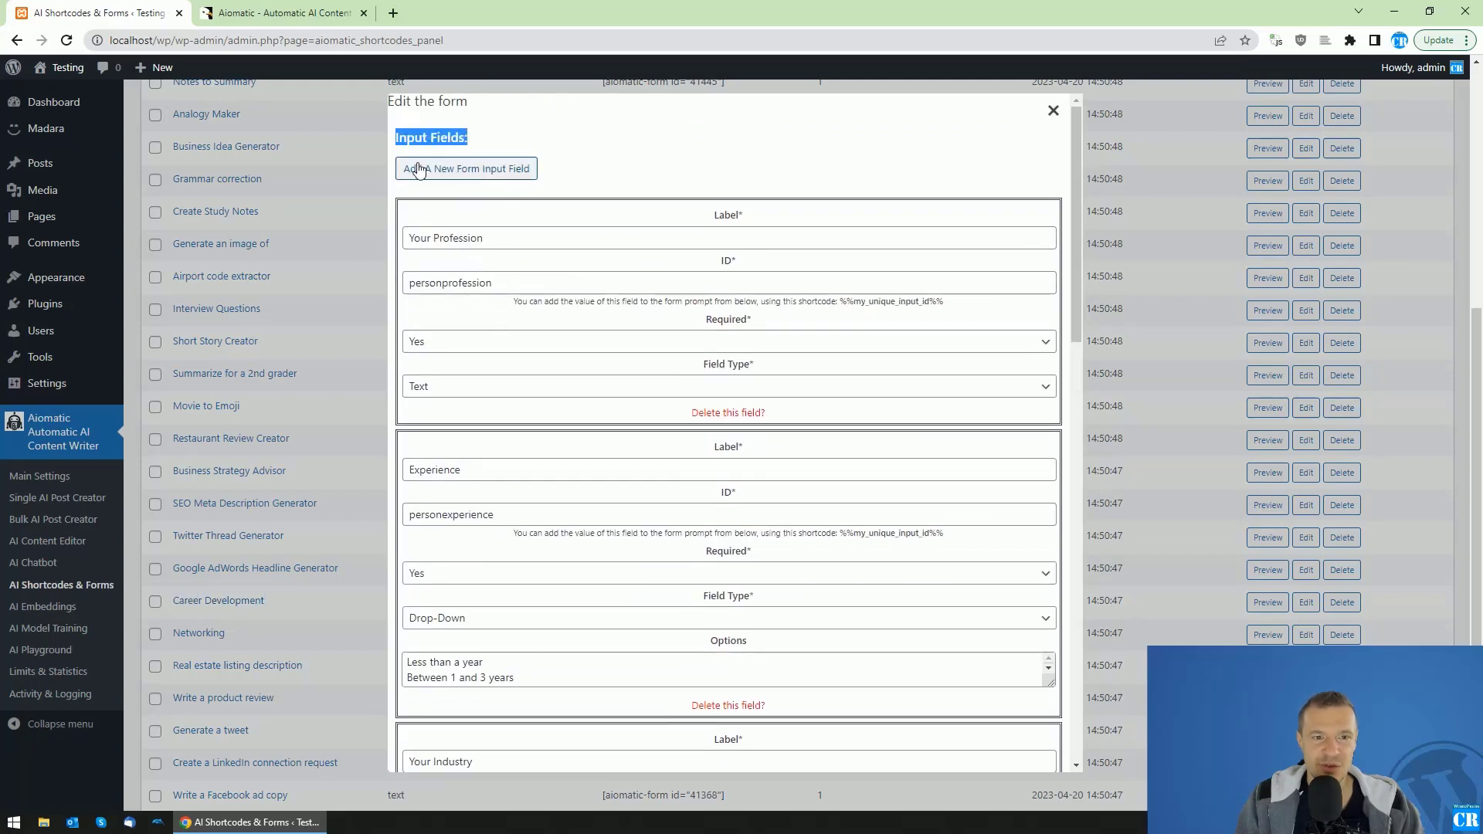
click(537, 139)
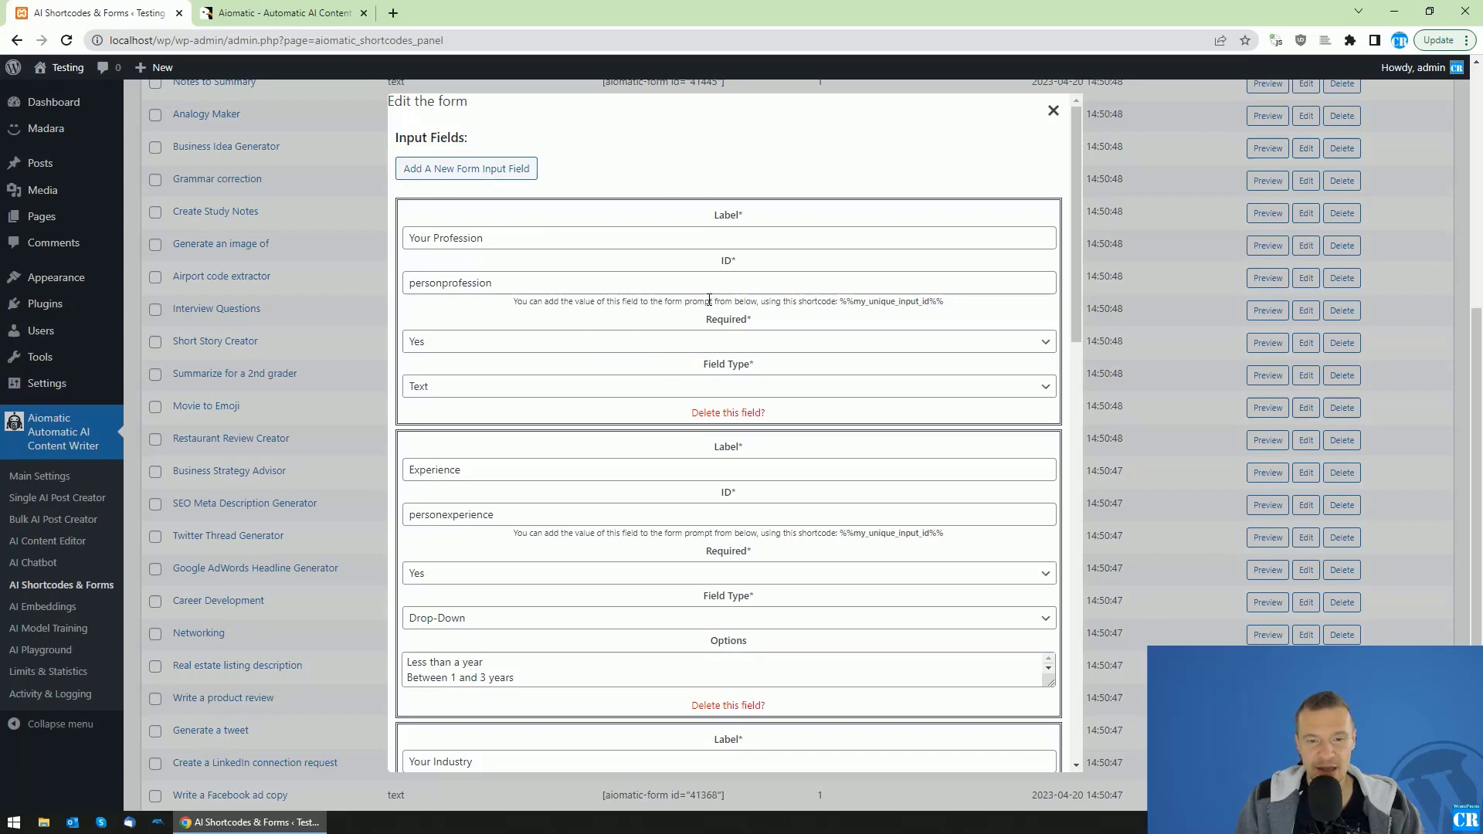
Scroll through the four input fields down to Form Options and the prompt built from their IDs
scroll(630, 398, down, 3)
scroll(630, 397, down, 6)
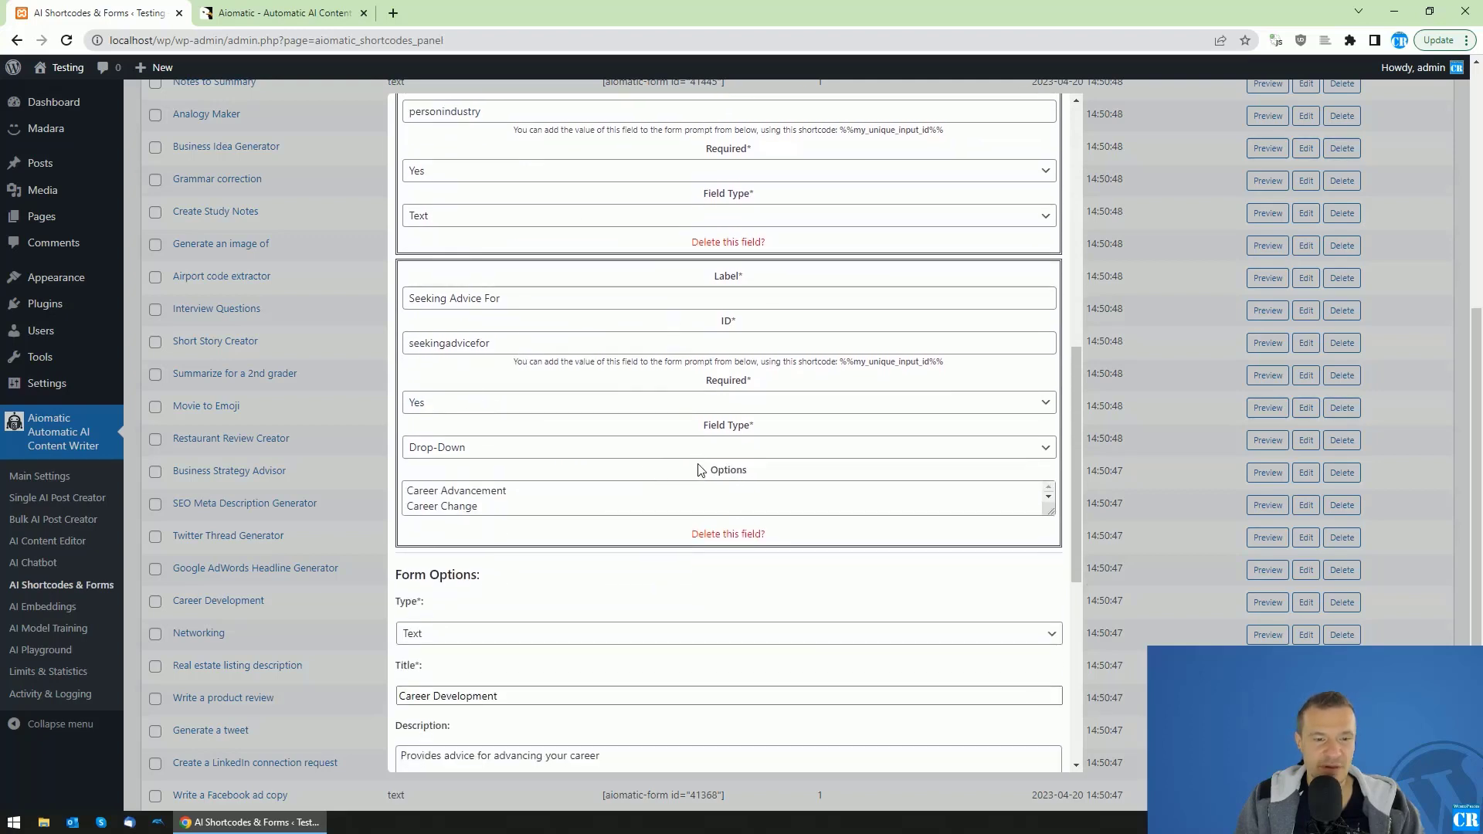
scroll(687, 347, up, 9)
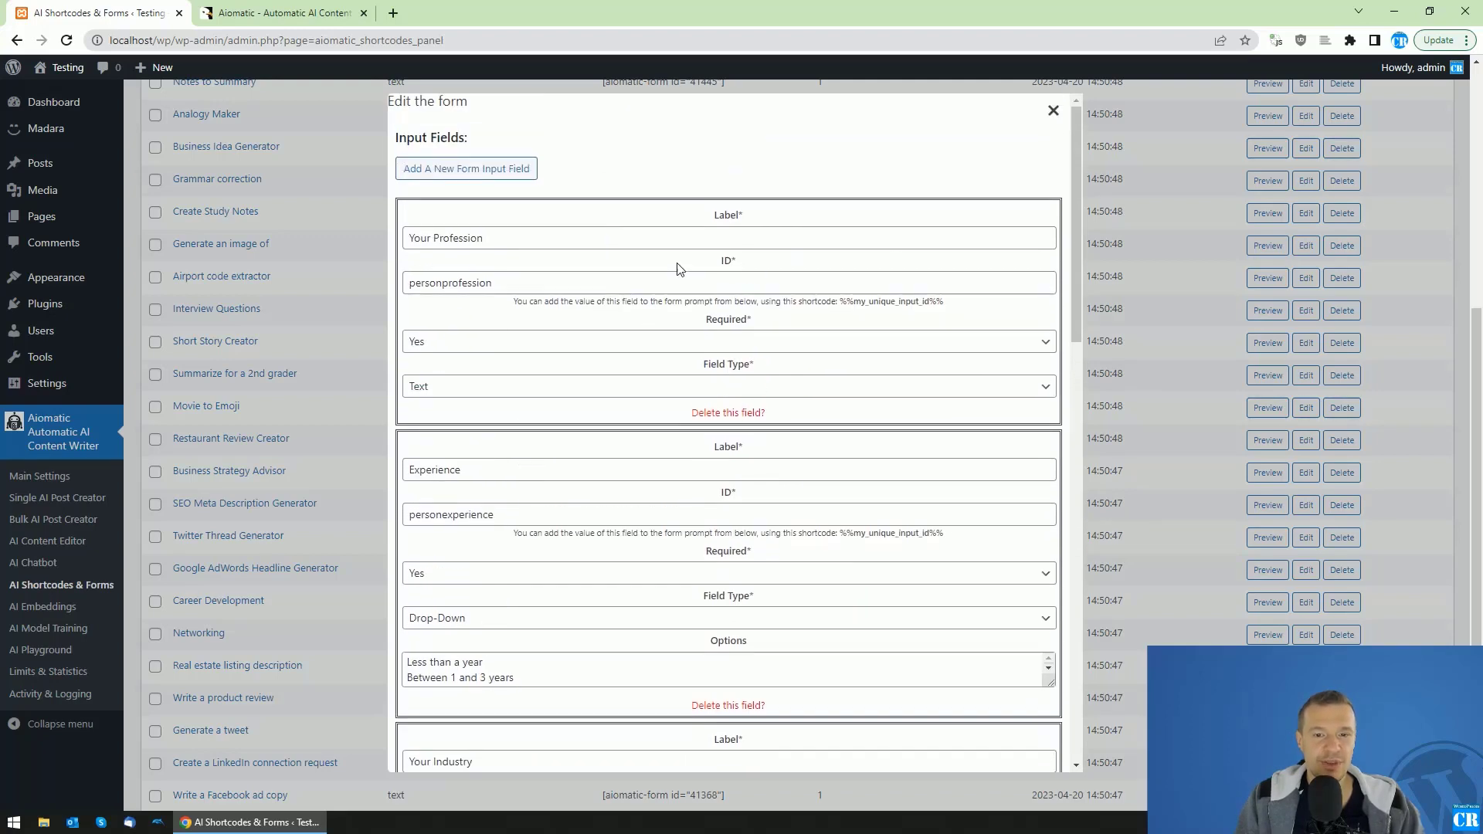
scroll(570, 358, down, 8)
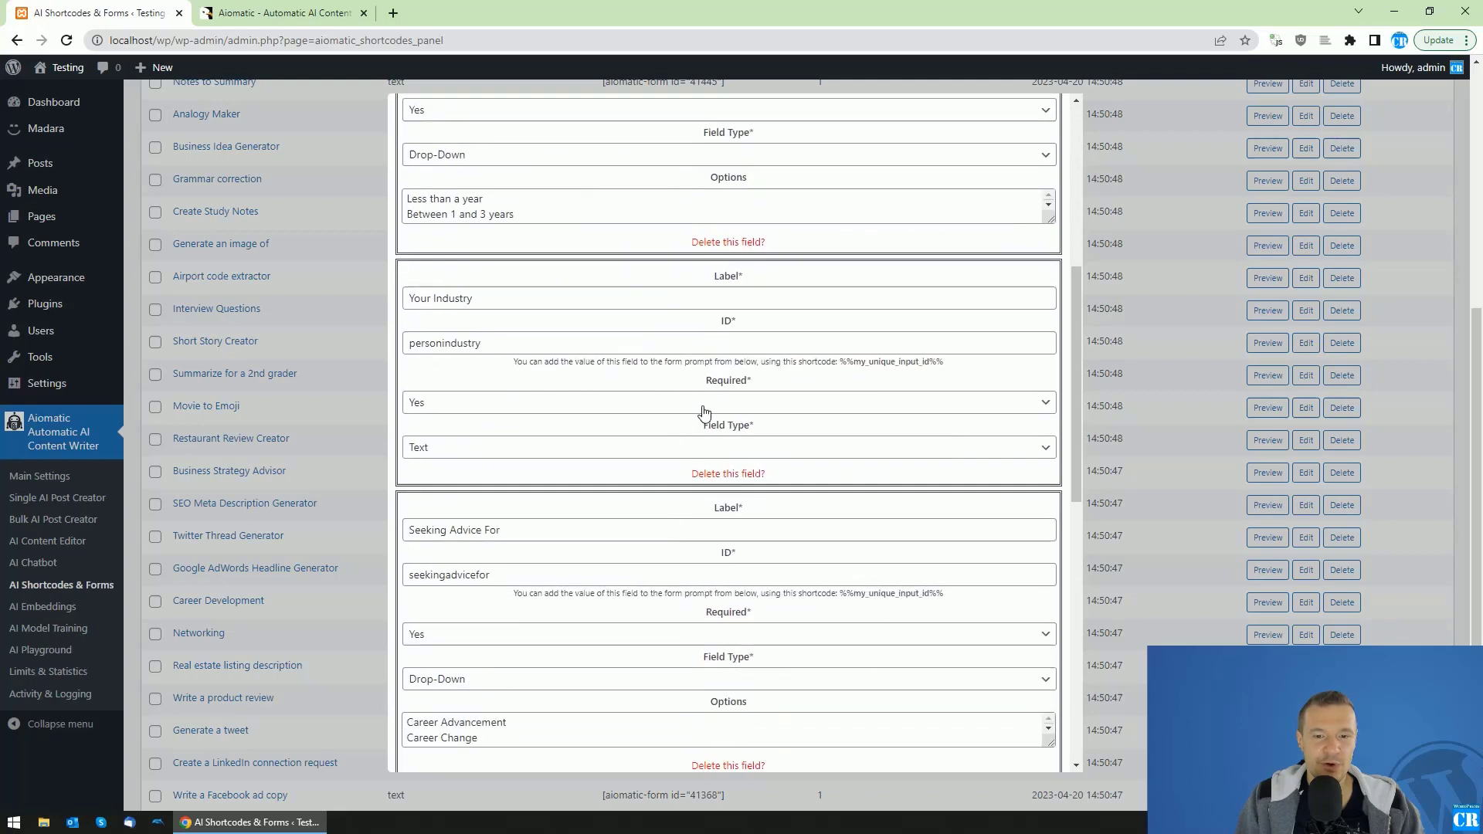
scroll(620, 470, down, 1)
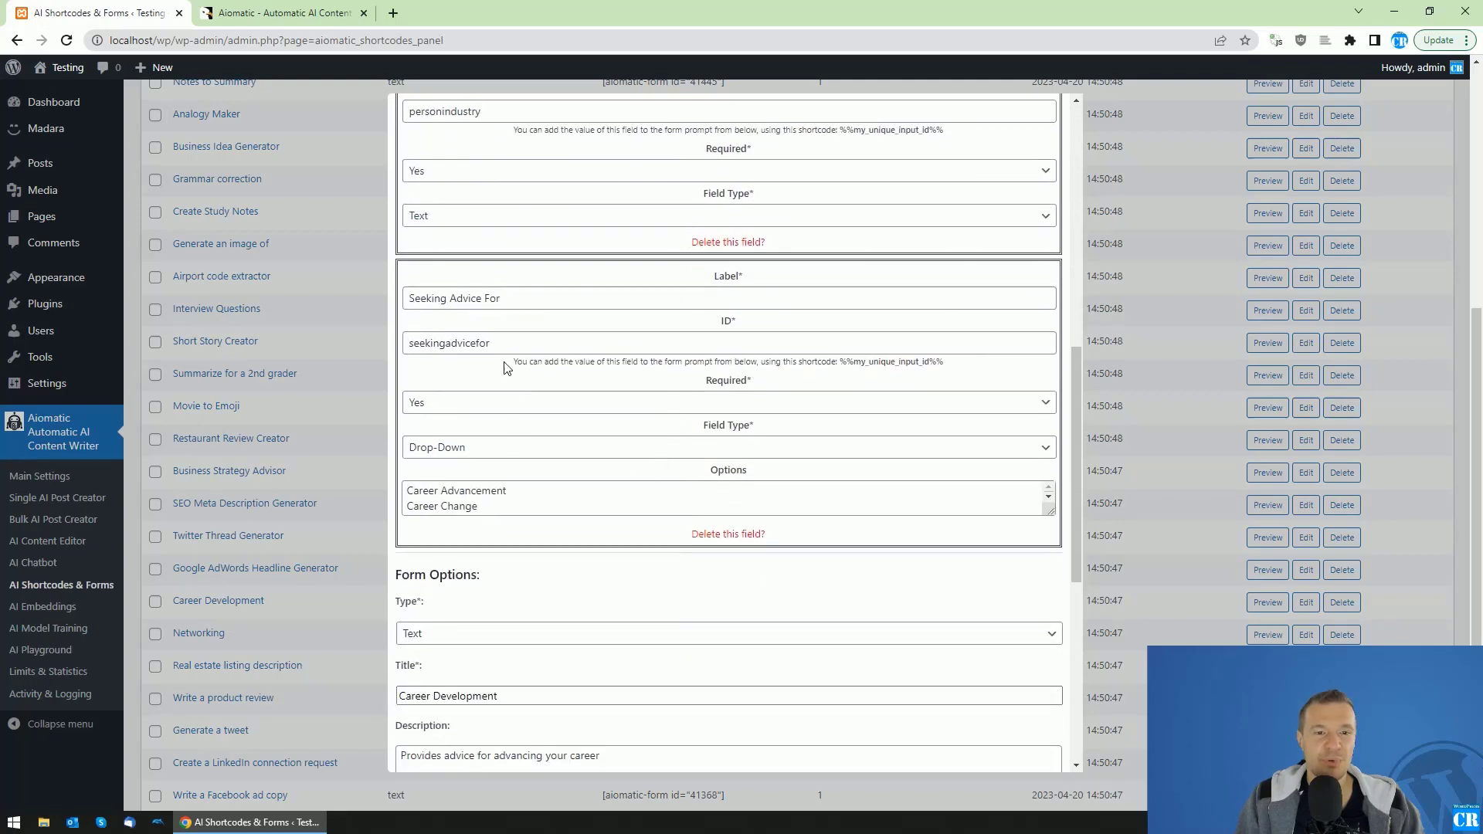
scroll(533, 425, up, 5)
scroll(549, 417, up, 3)
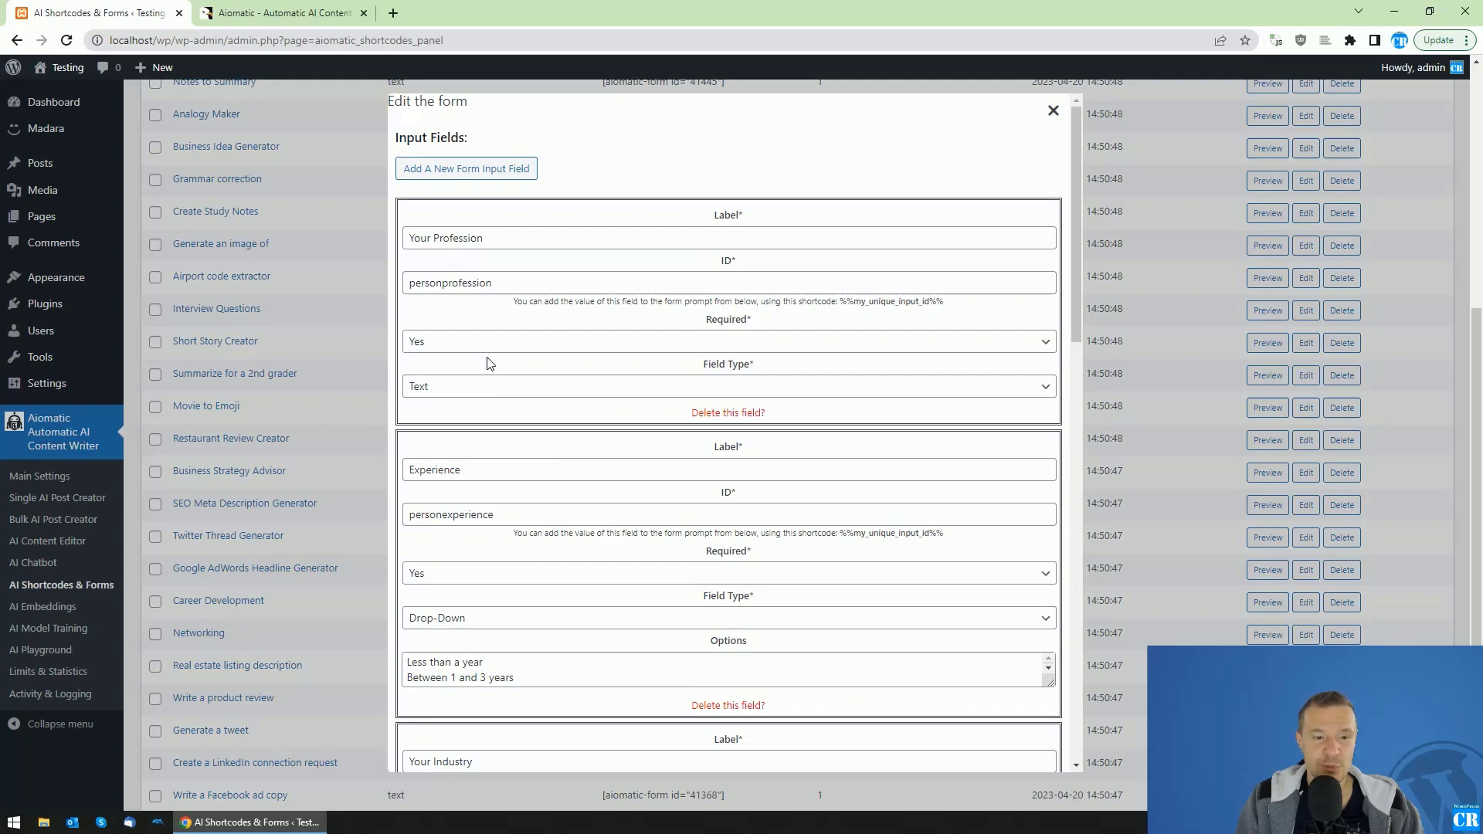
scroll(488, 363, down, 5)
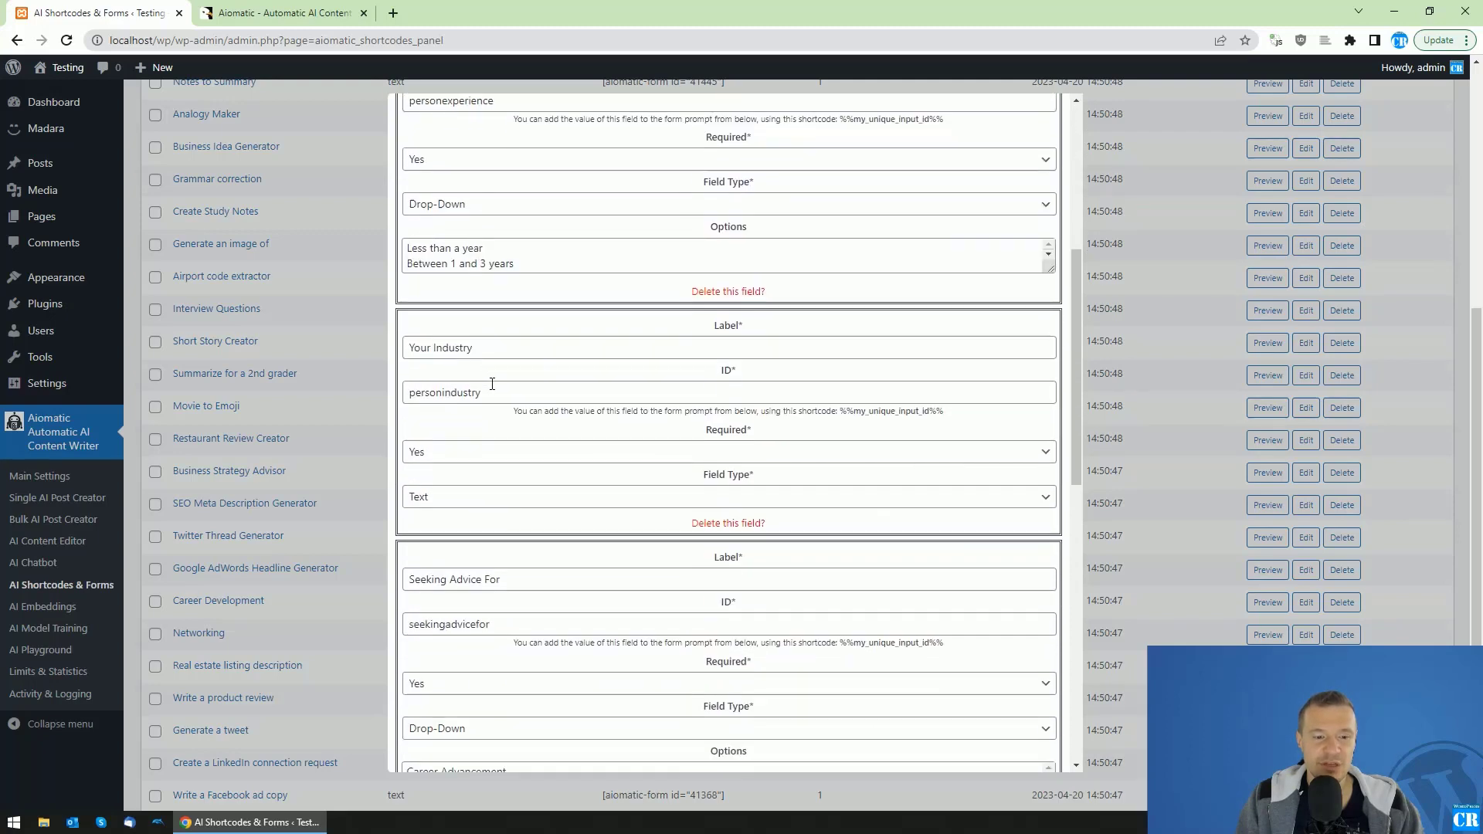
scroll(492, 384, down, 2)
scroll(497, 377, down, 5)
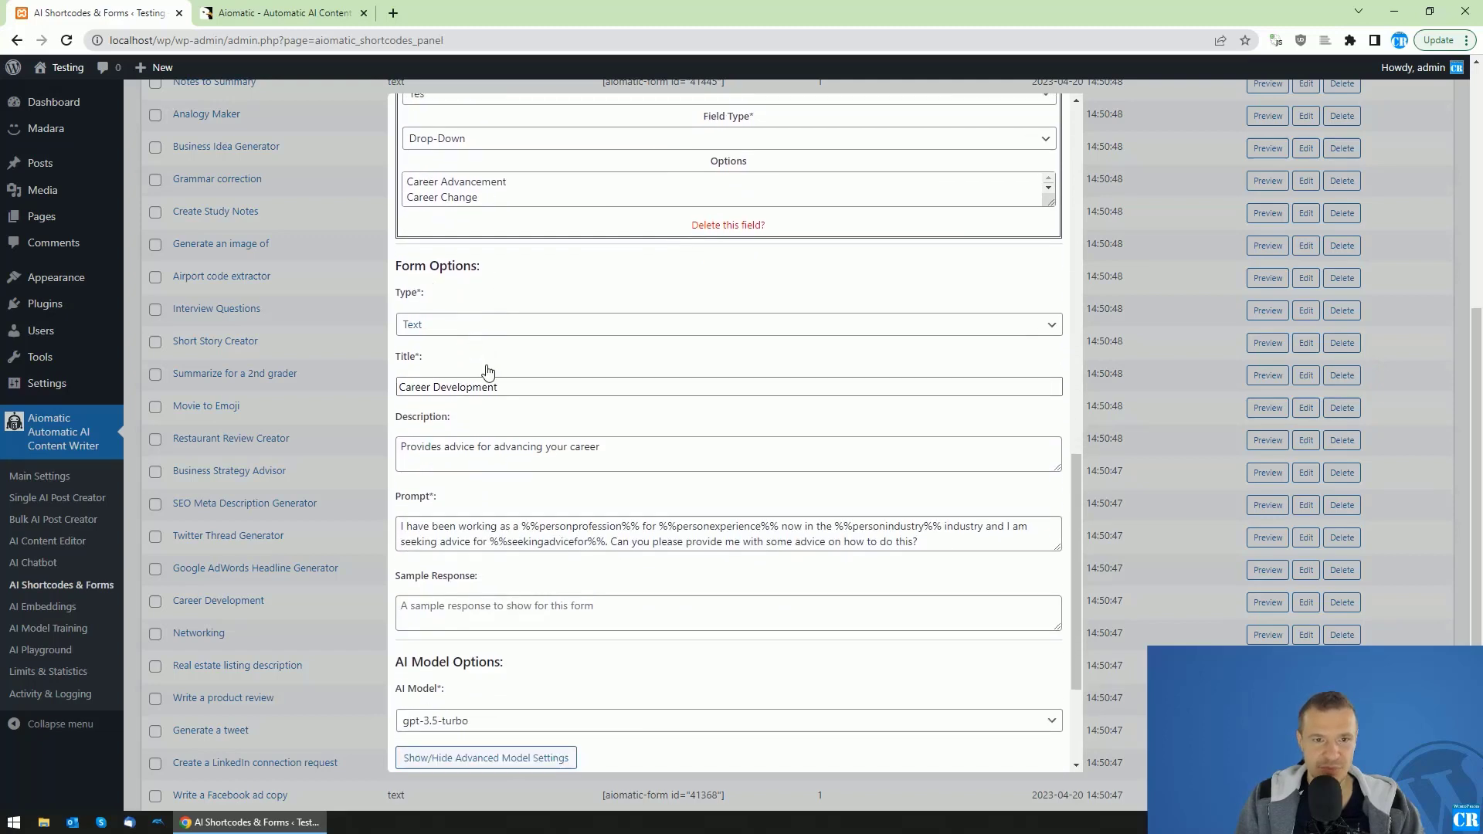
scroll(489, 374, up, 5)
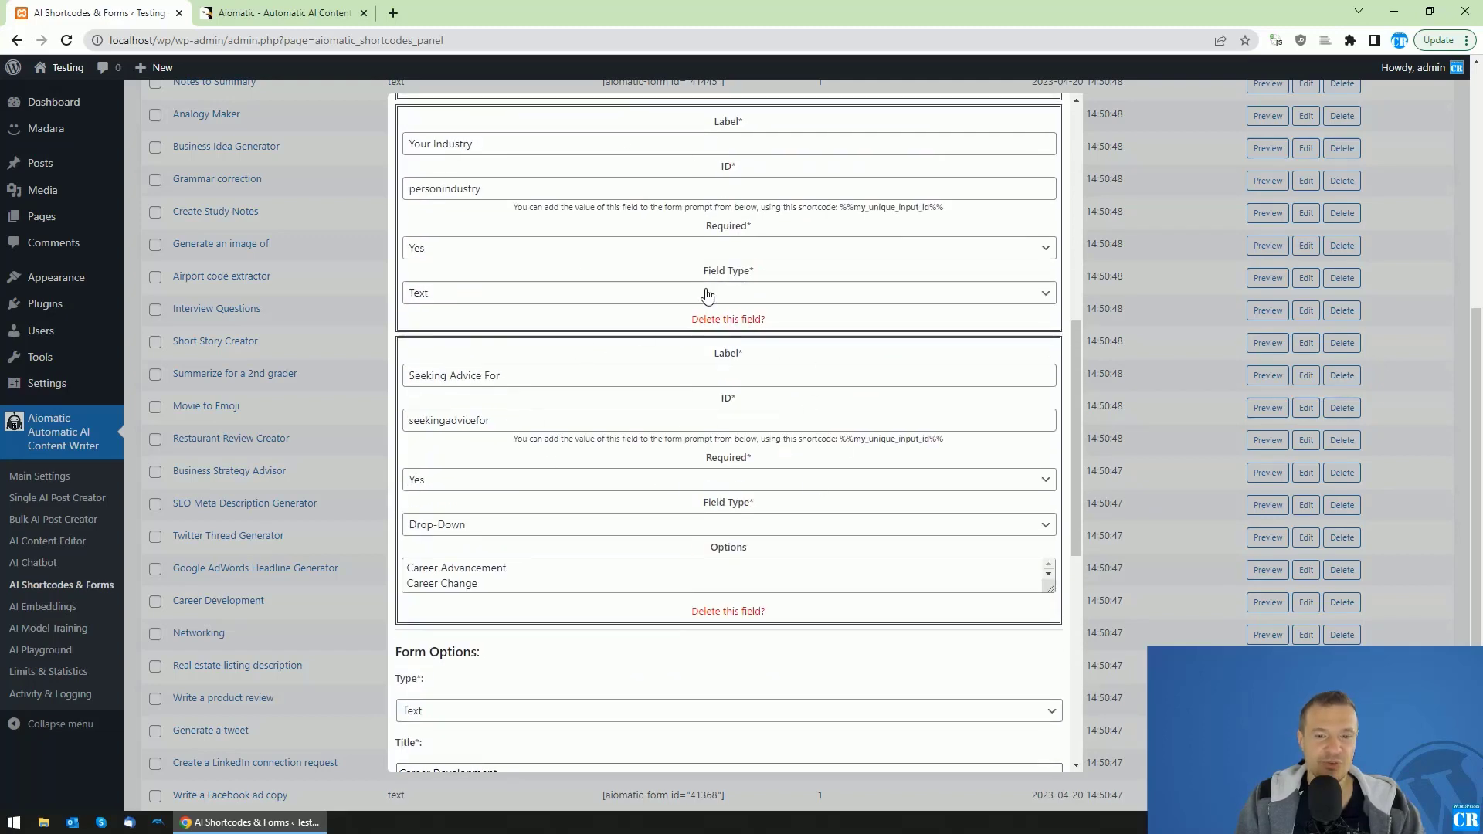
scroll(659, 365, down, 5)
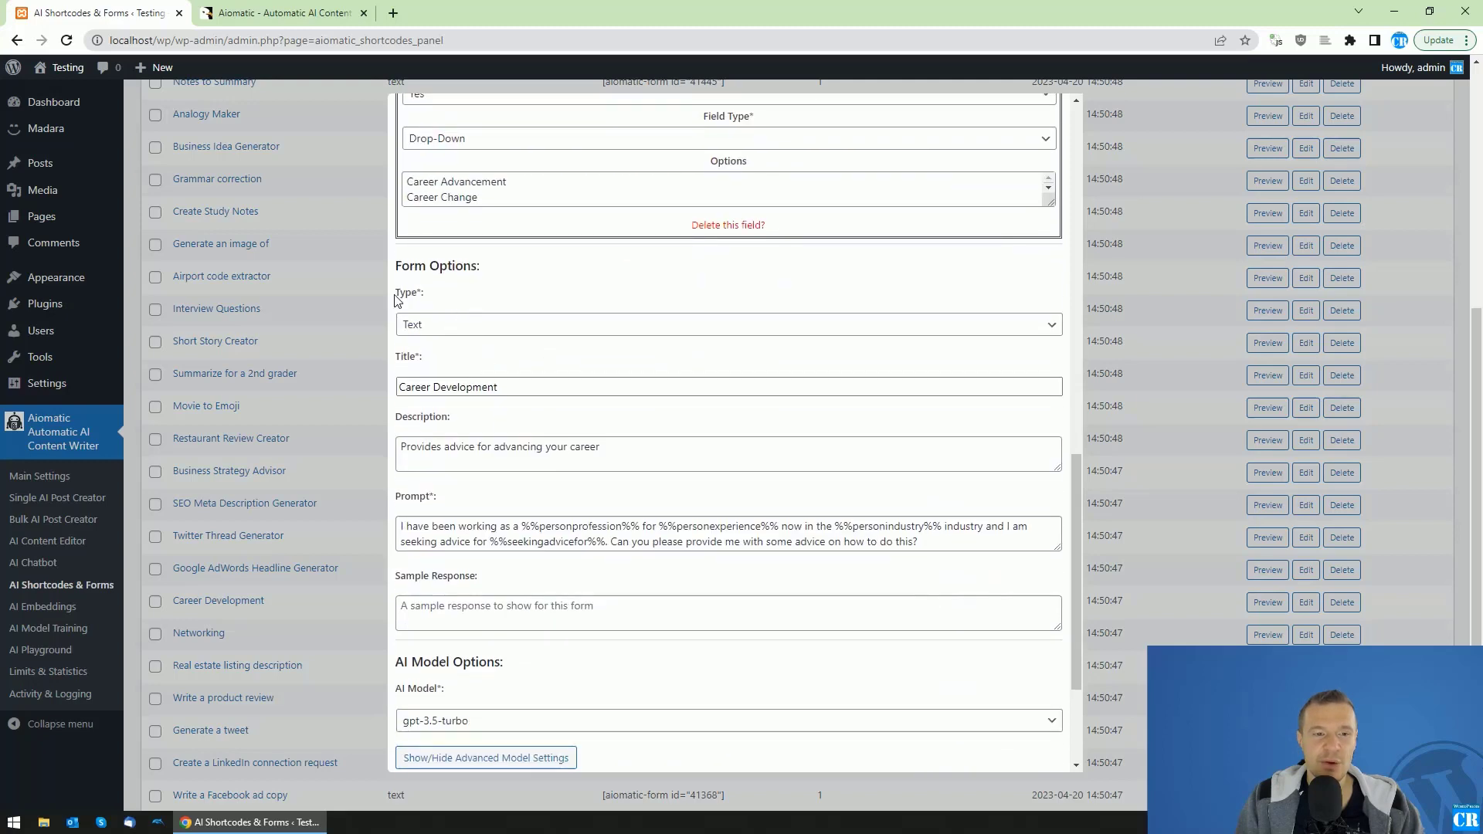
drag(397, 300, 425, 290)
click(435, 324)
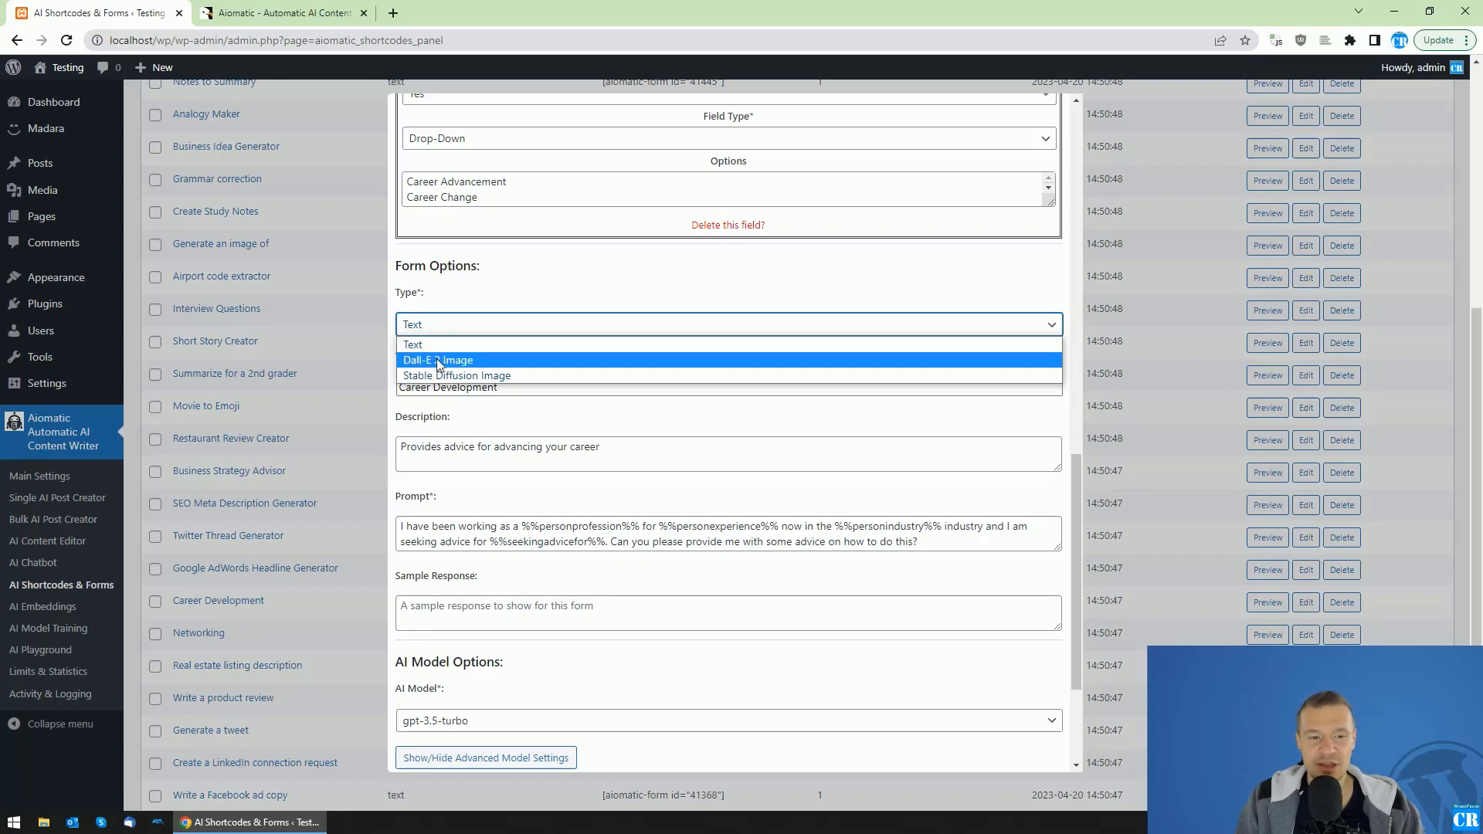
click(466, 290)
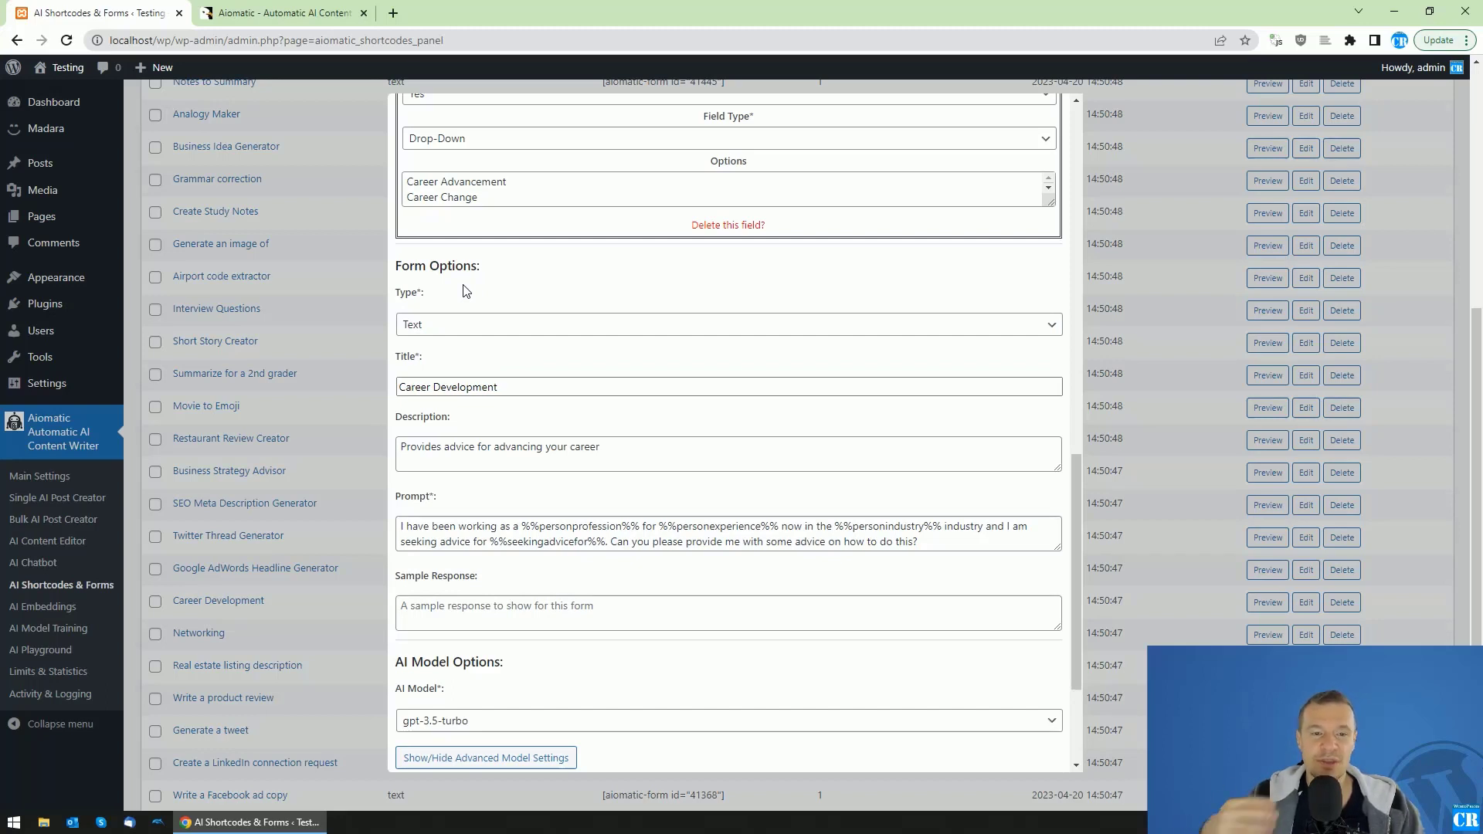
click(452, 328)
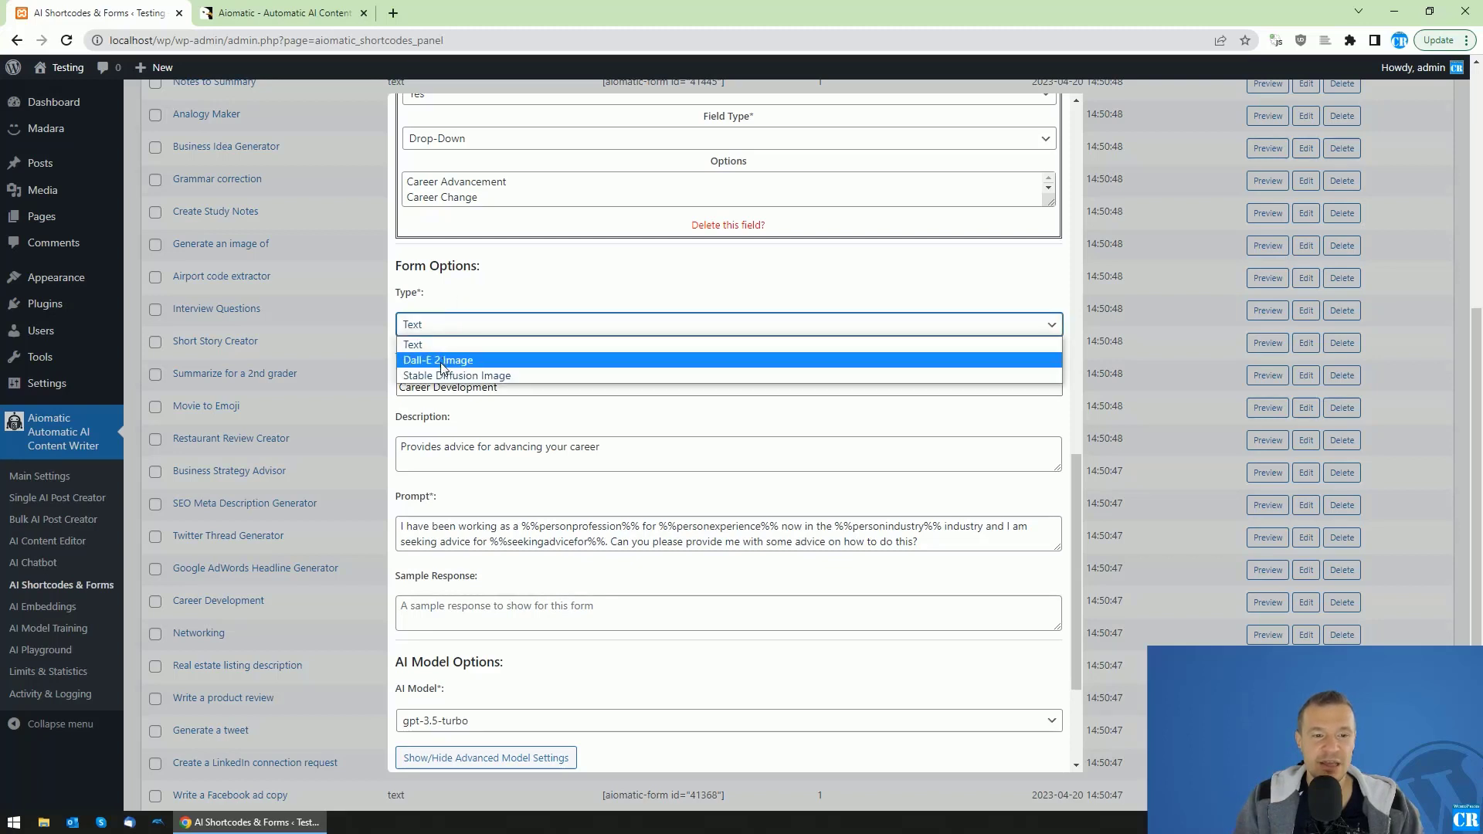
click(458, 301)
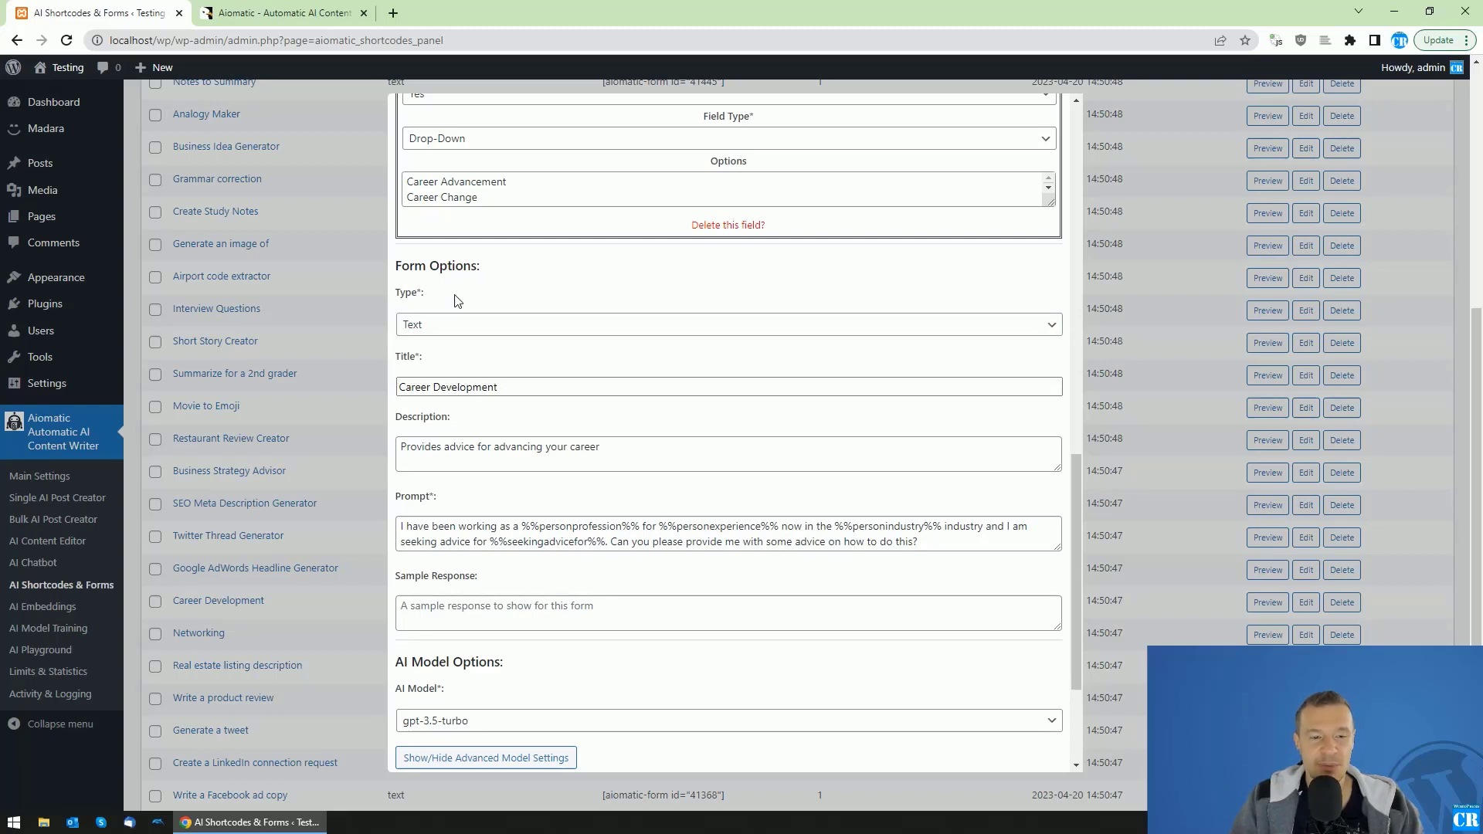
click(448, 394)
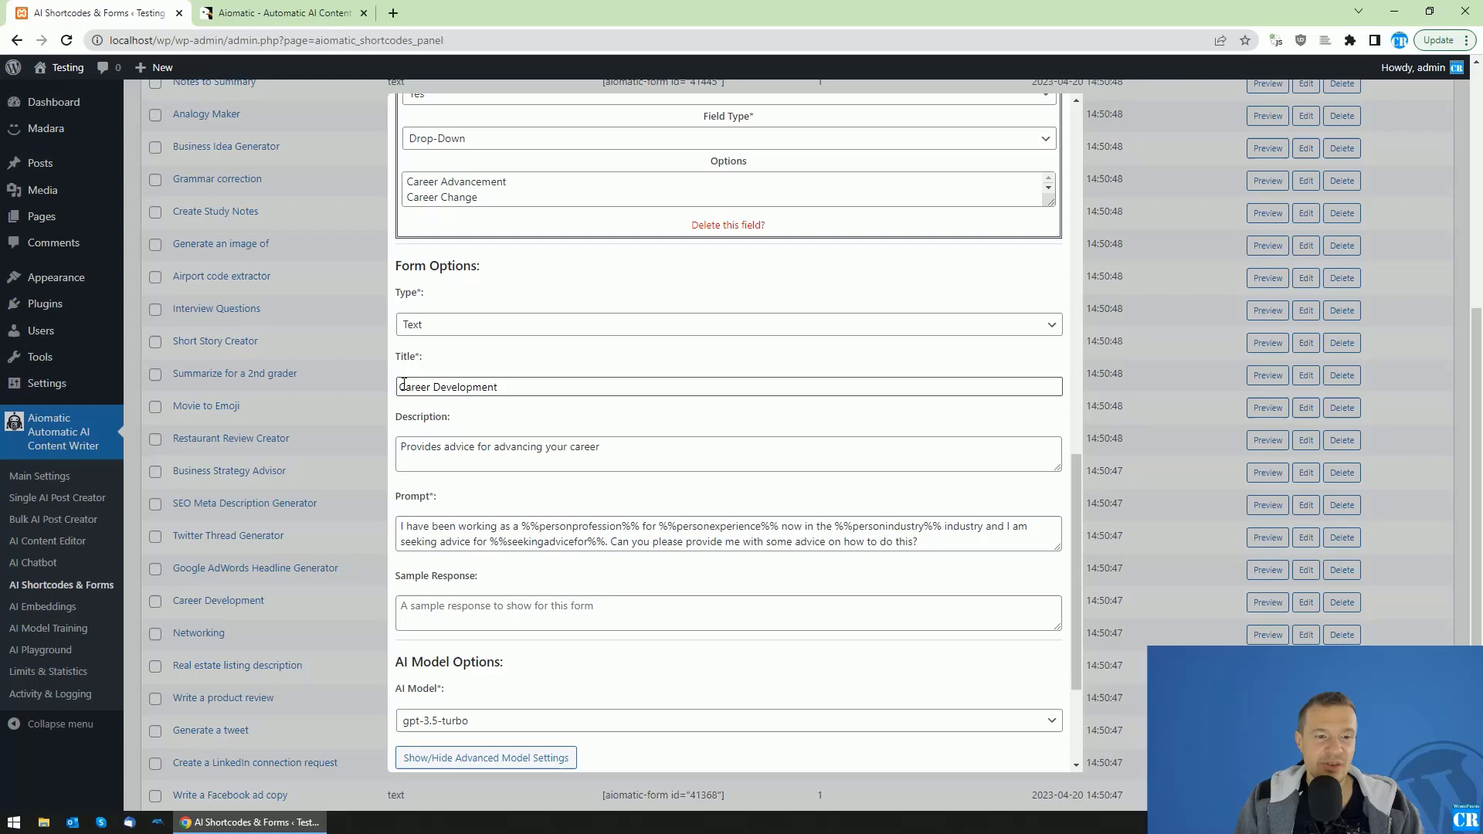
drag(401, 388, 487, 387)
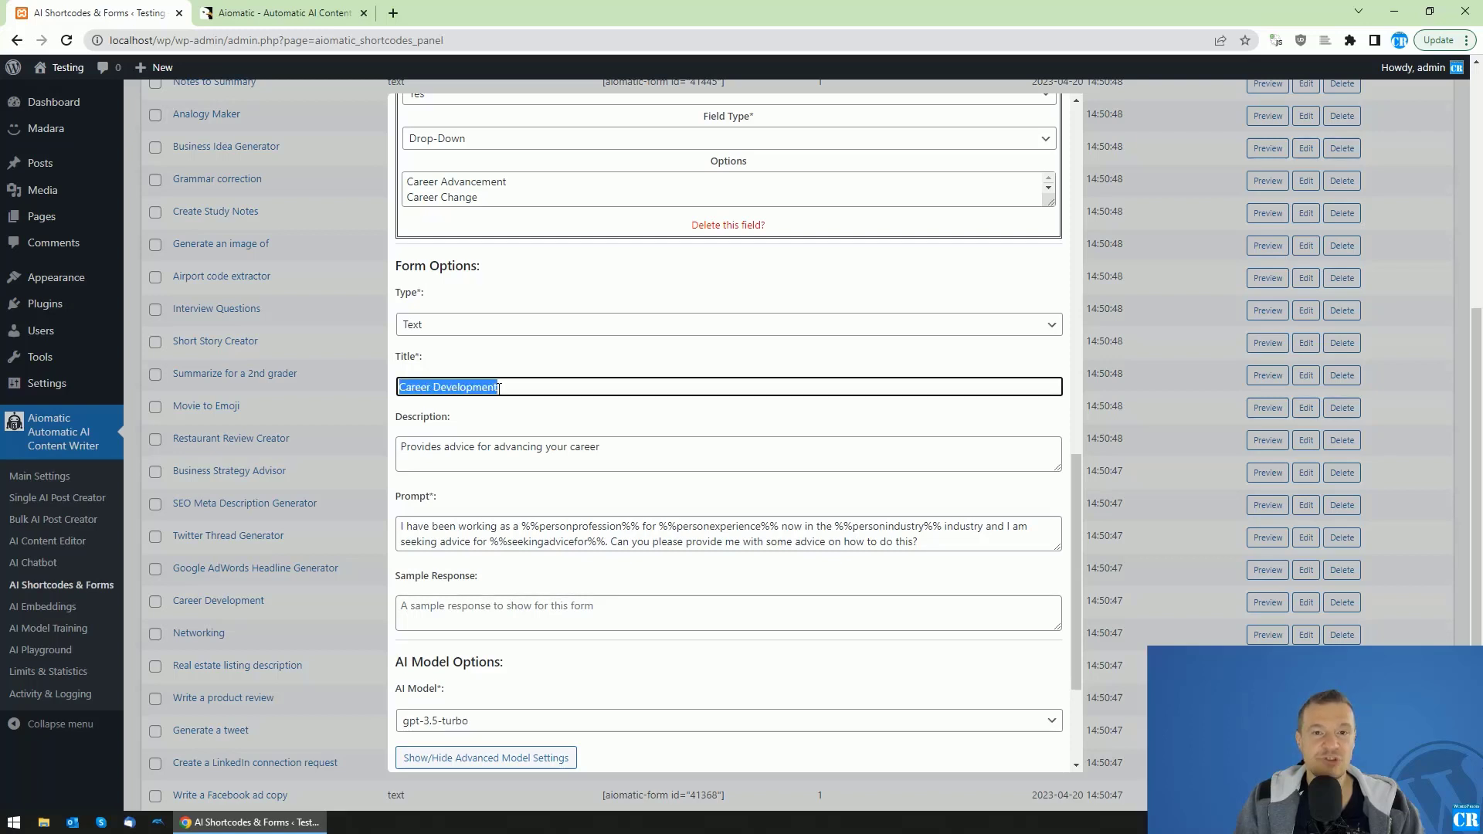
triple_click(465, 450)
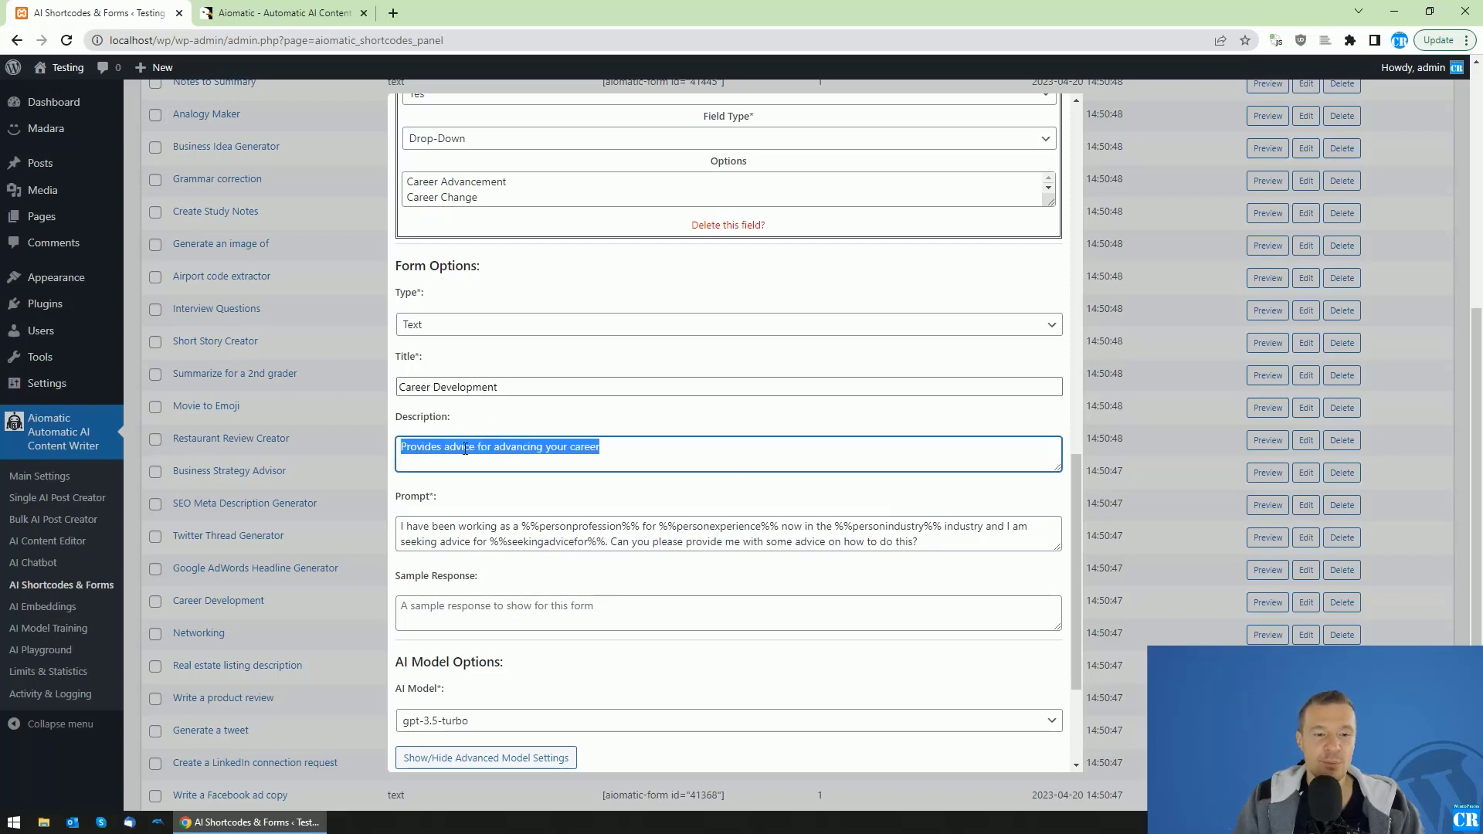
click(440, 393)
scroll(444, 386, down, 2)
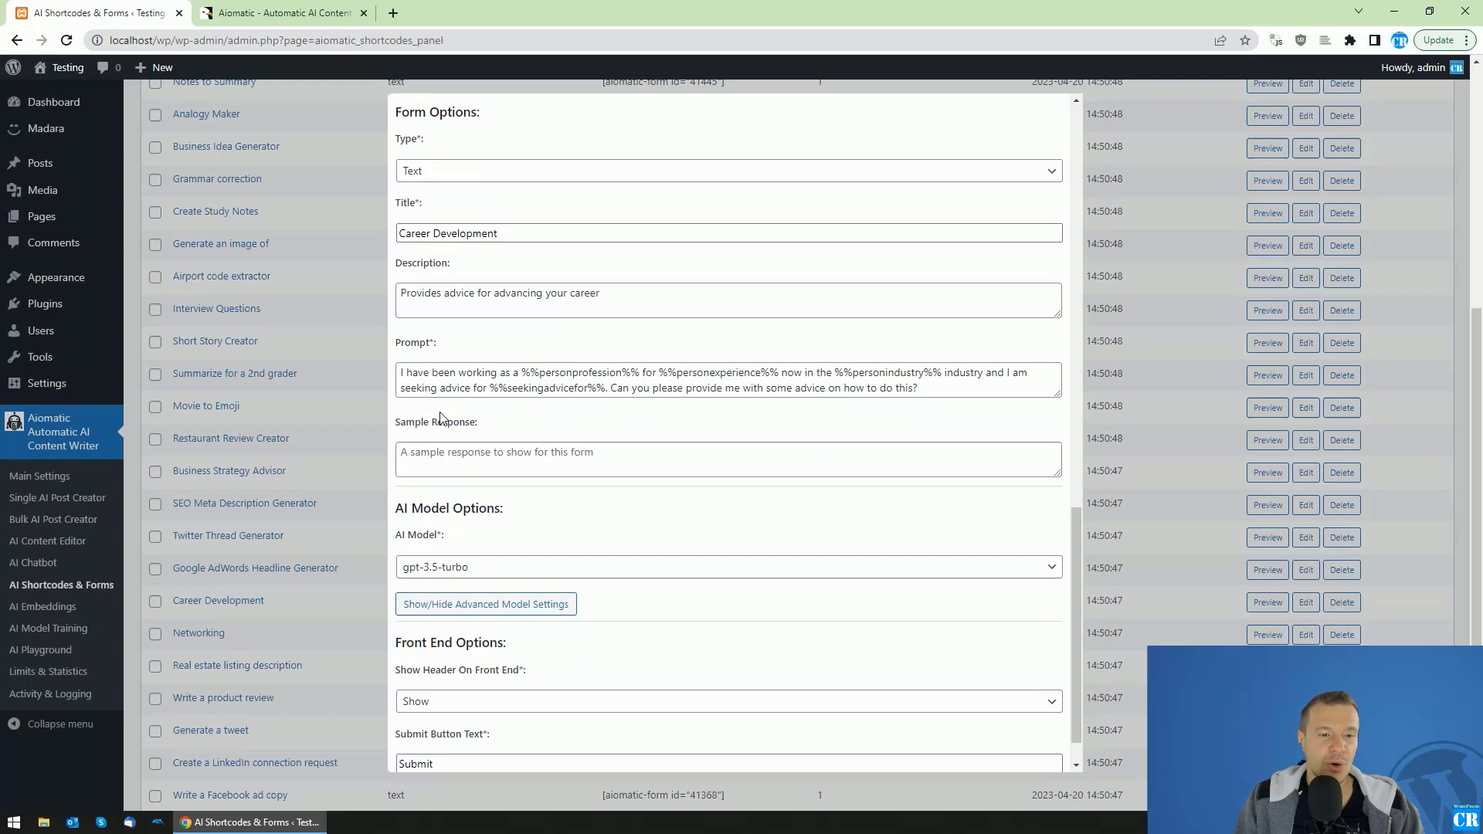
drag(1054, 394, 1056, 459)
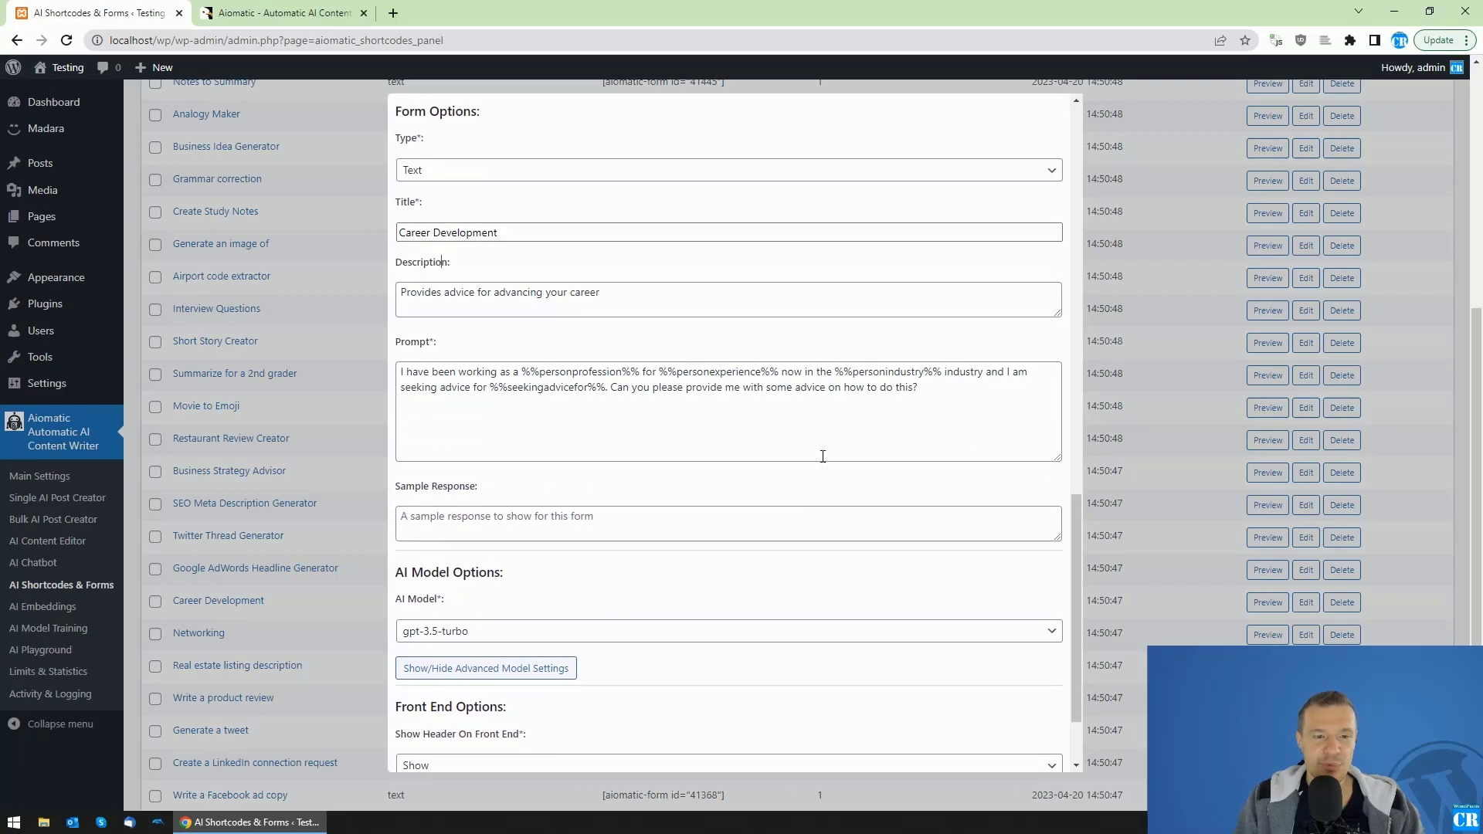
drag(402, 371, 618, 401)
click(477, 371)
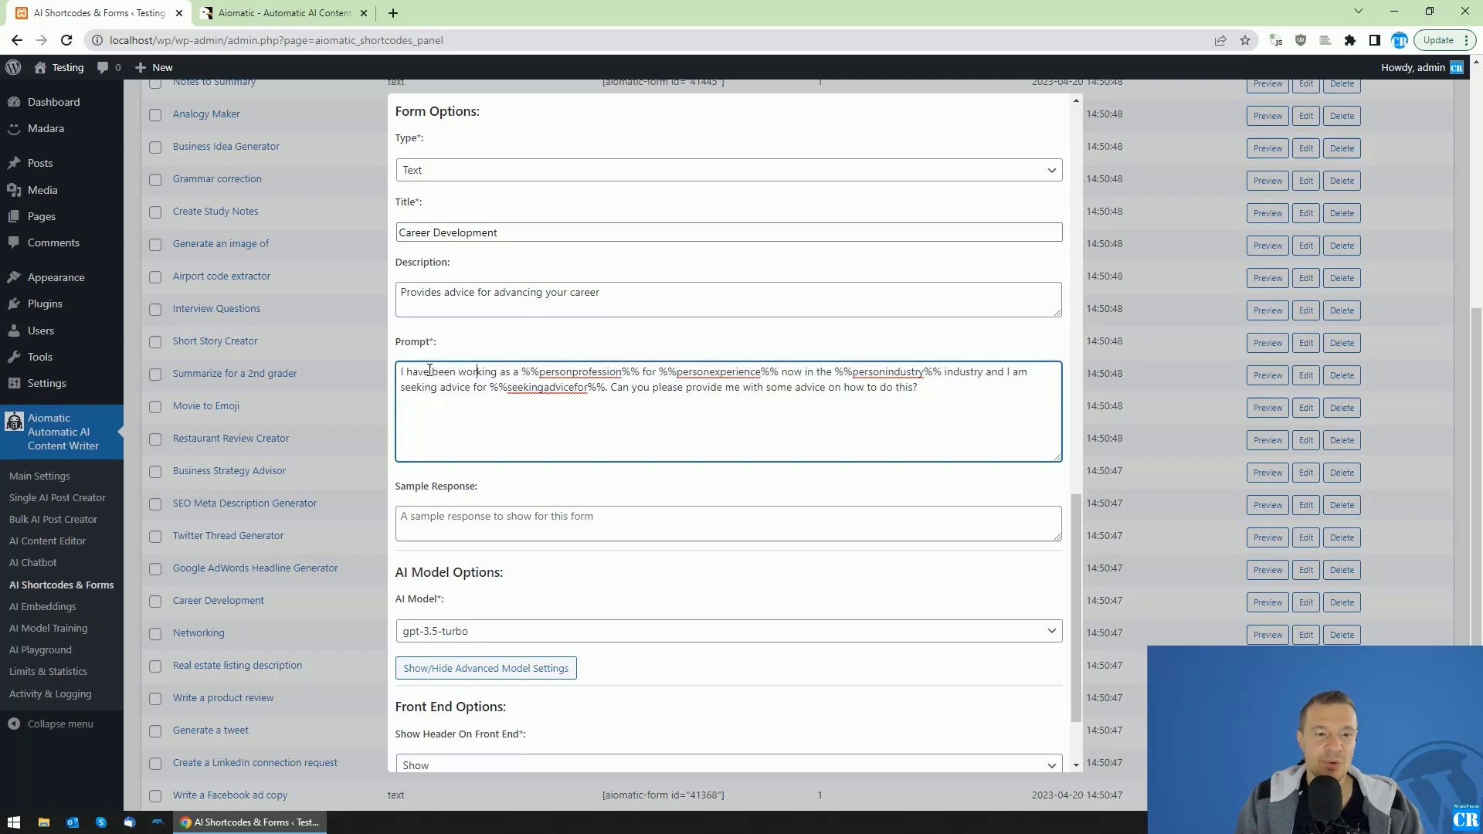
drag(401, 372, 519, 372)
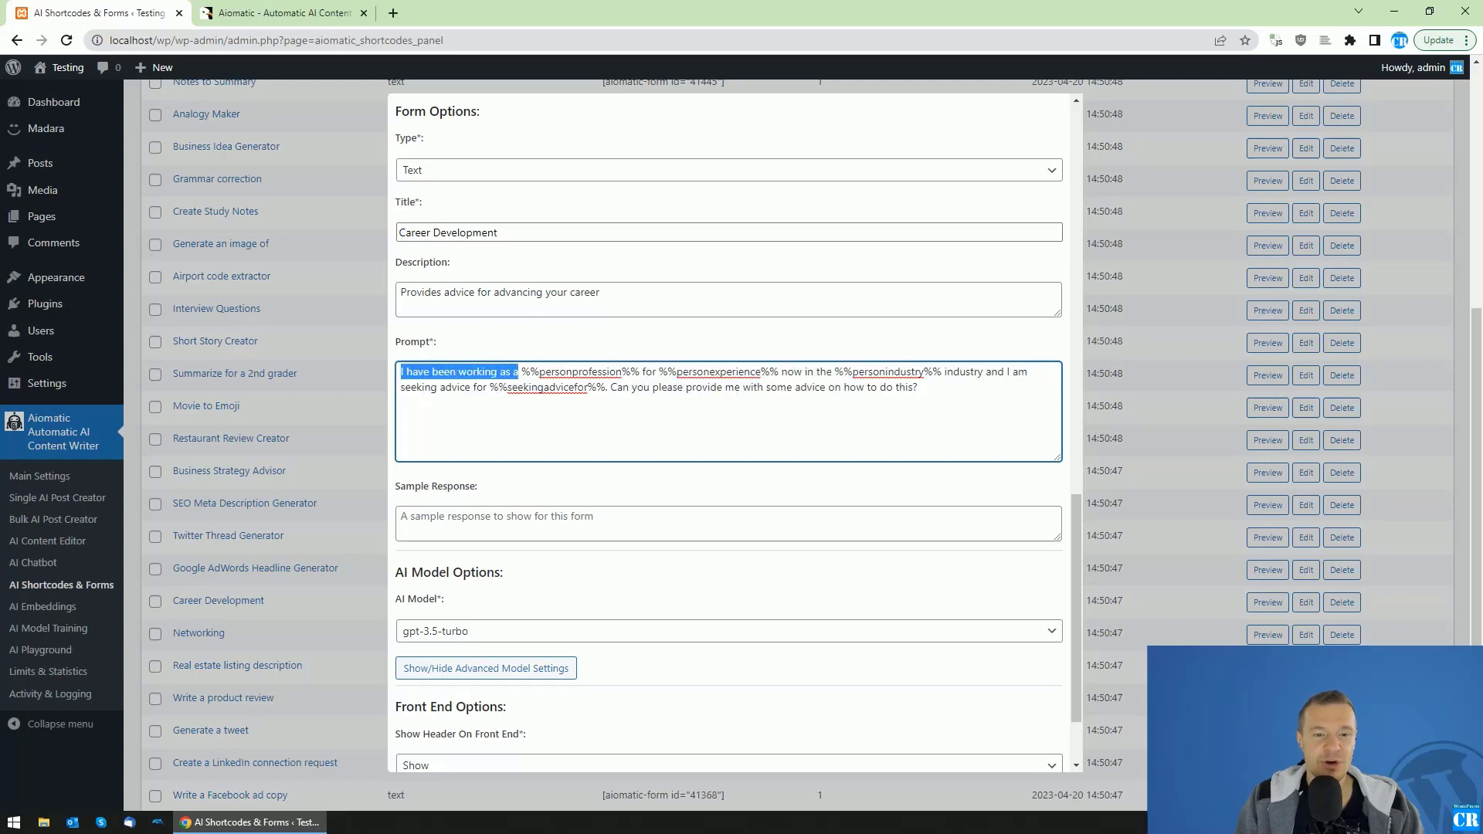
double_click(575, 374)
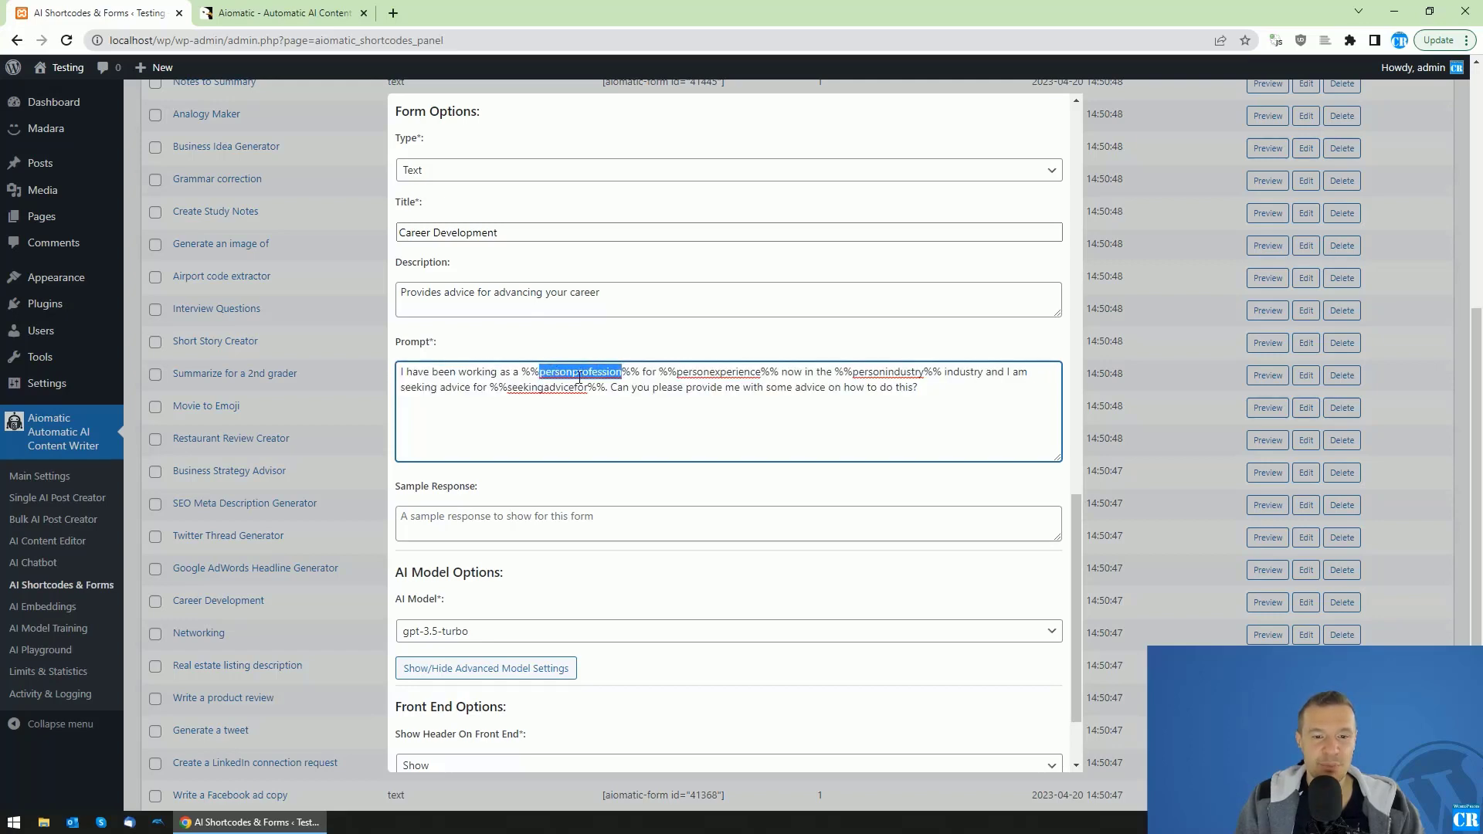
scroll(580, 377, up, 15)
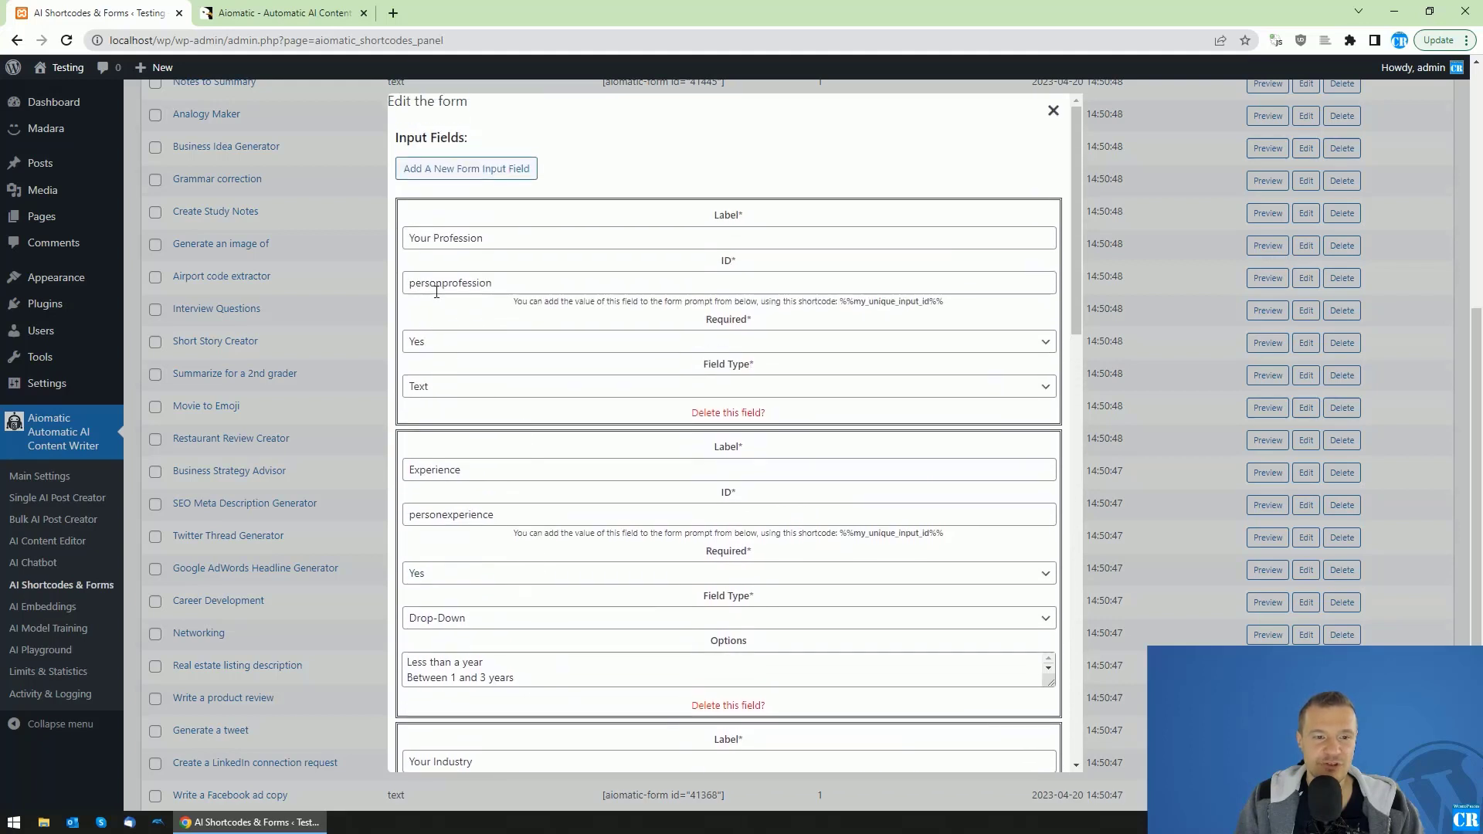
drag(416, 283, 487, 284)
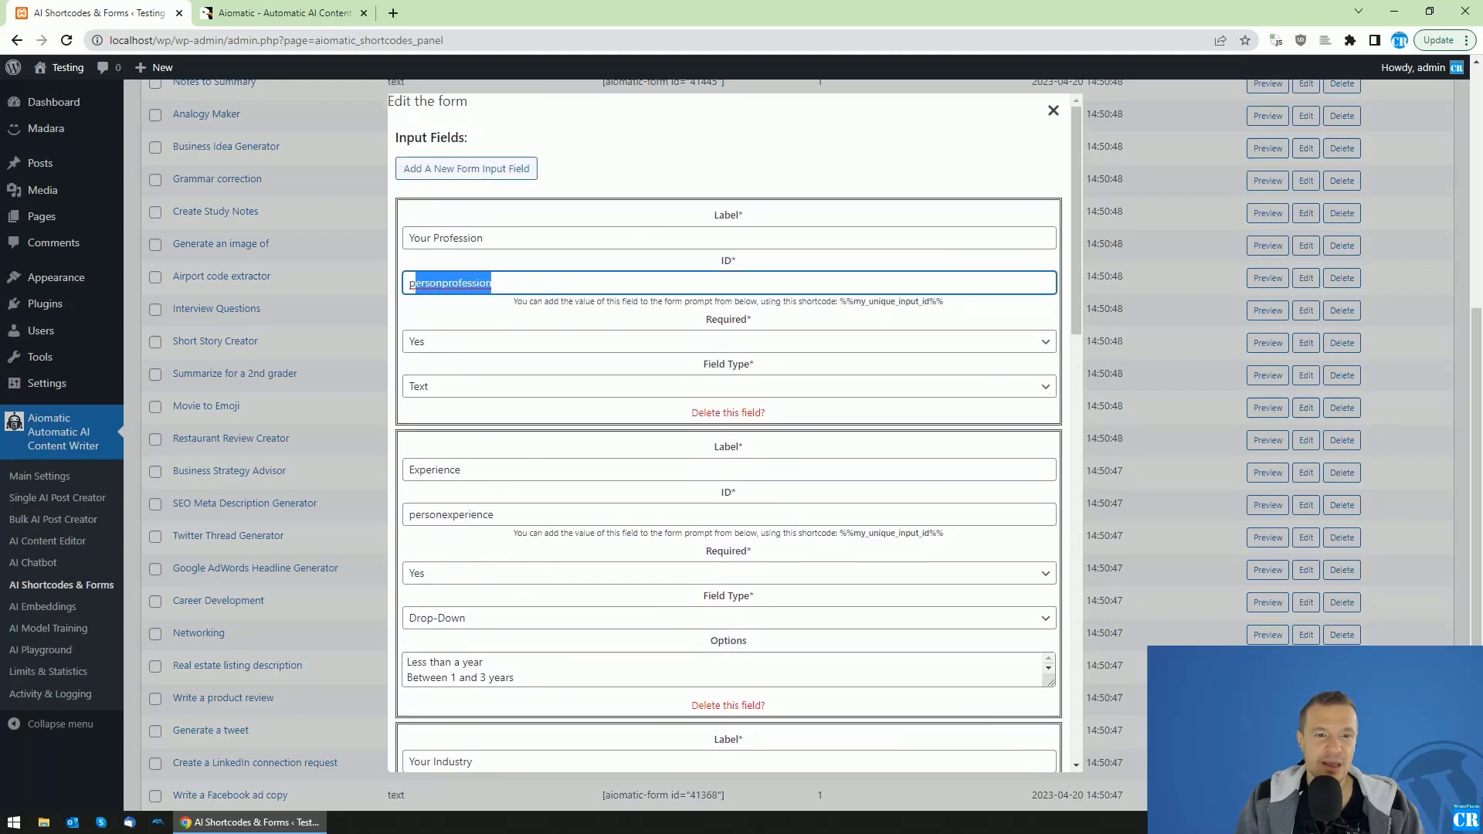
key(Right)
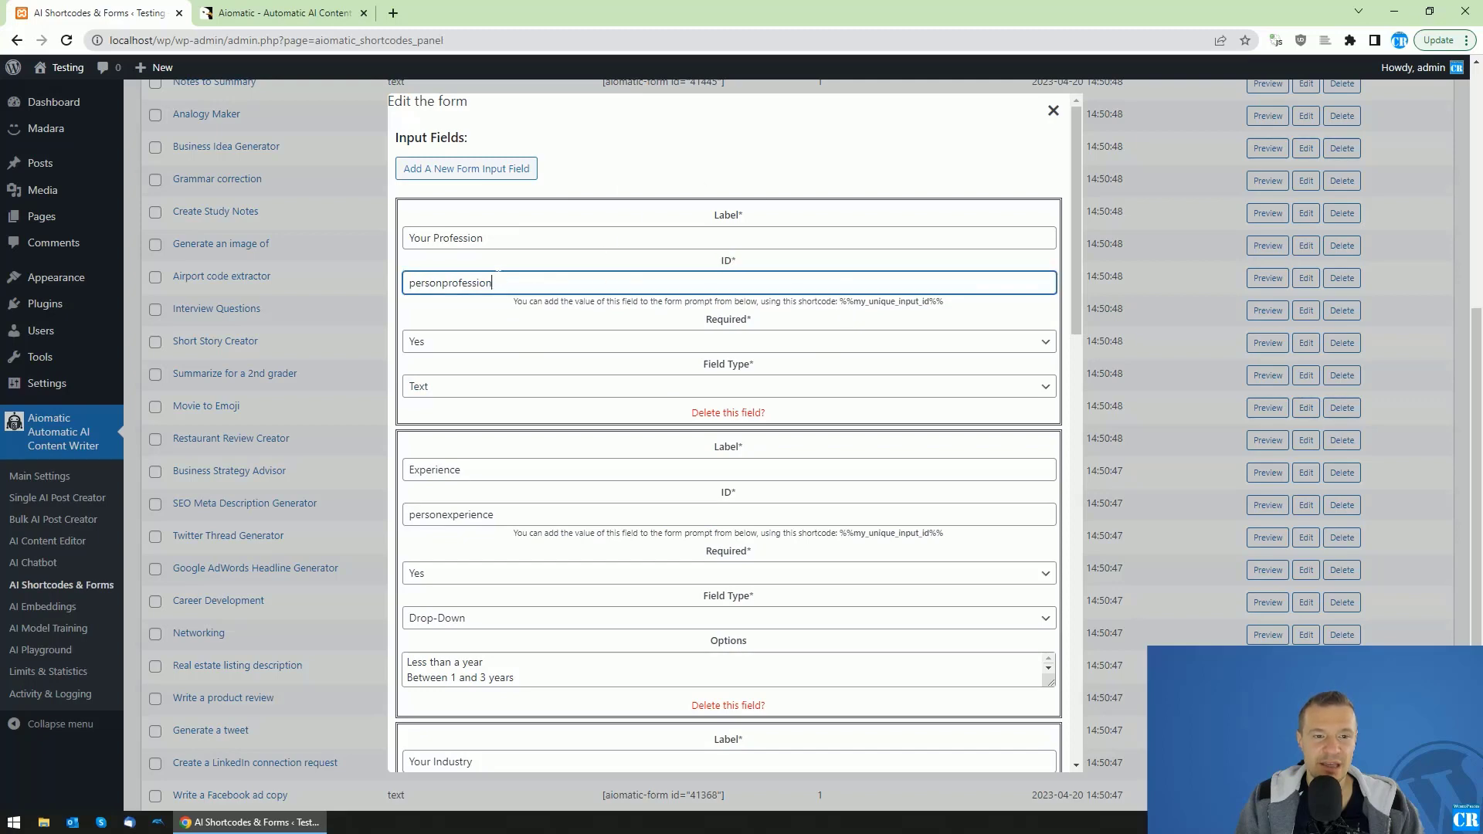
drag(494, 283, 404, 283)
scroll(438, 403, down, 1)
scroll(438, 403, down, 12)
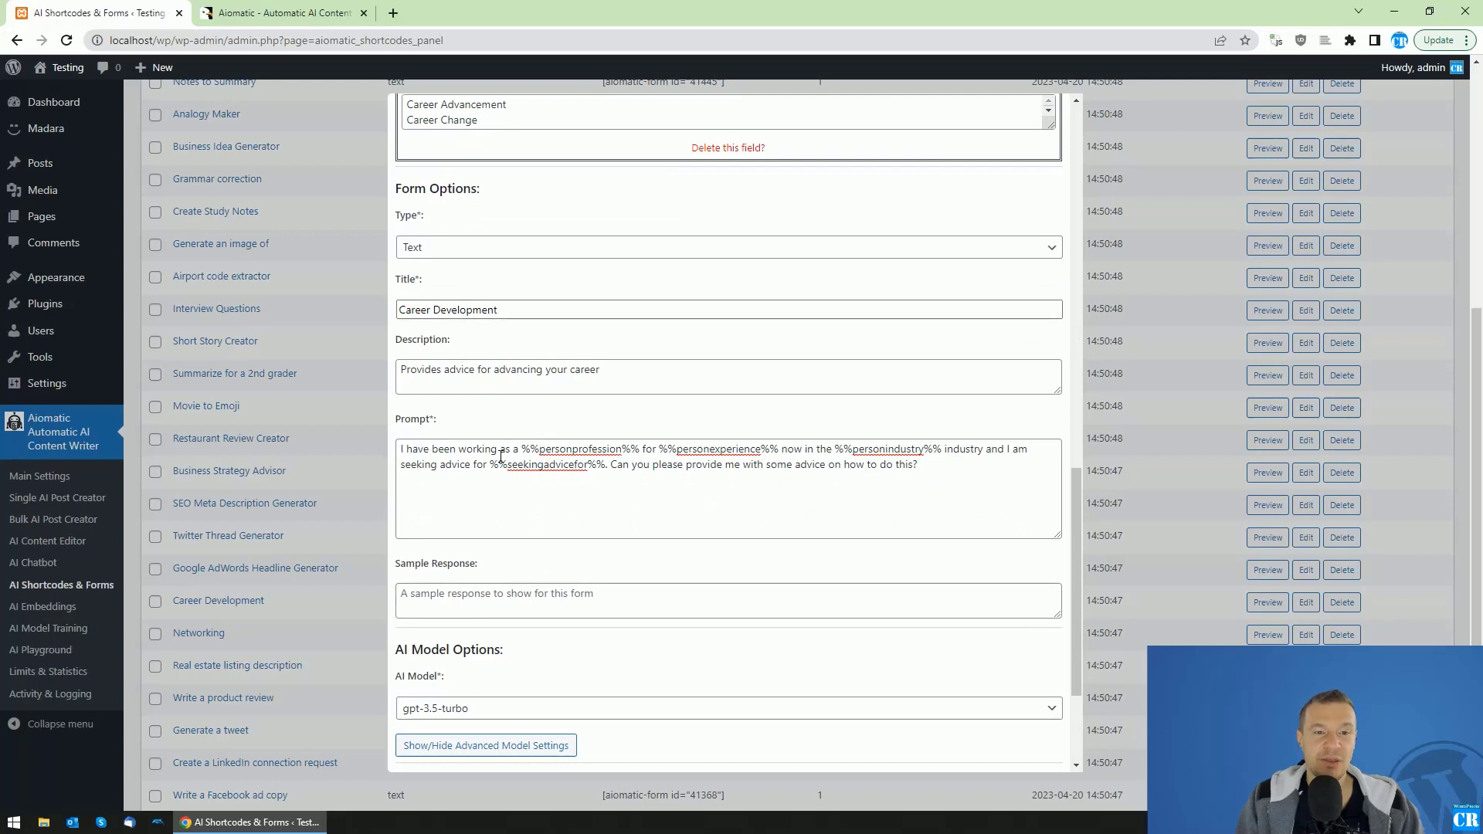
drag(523, 448, 640, 449)
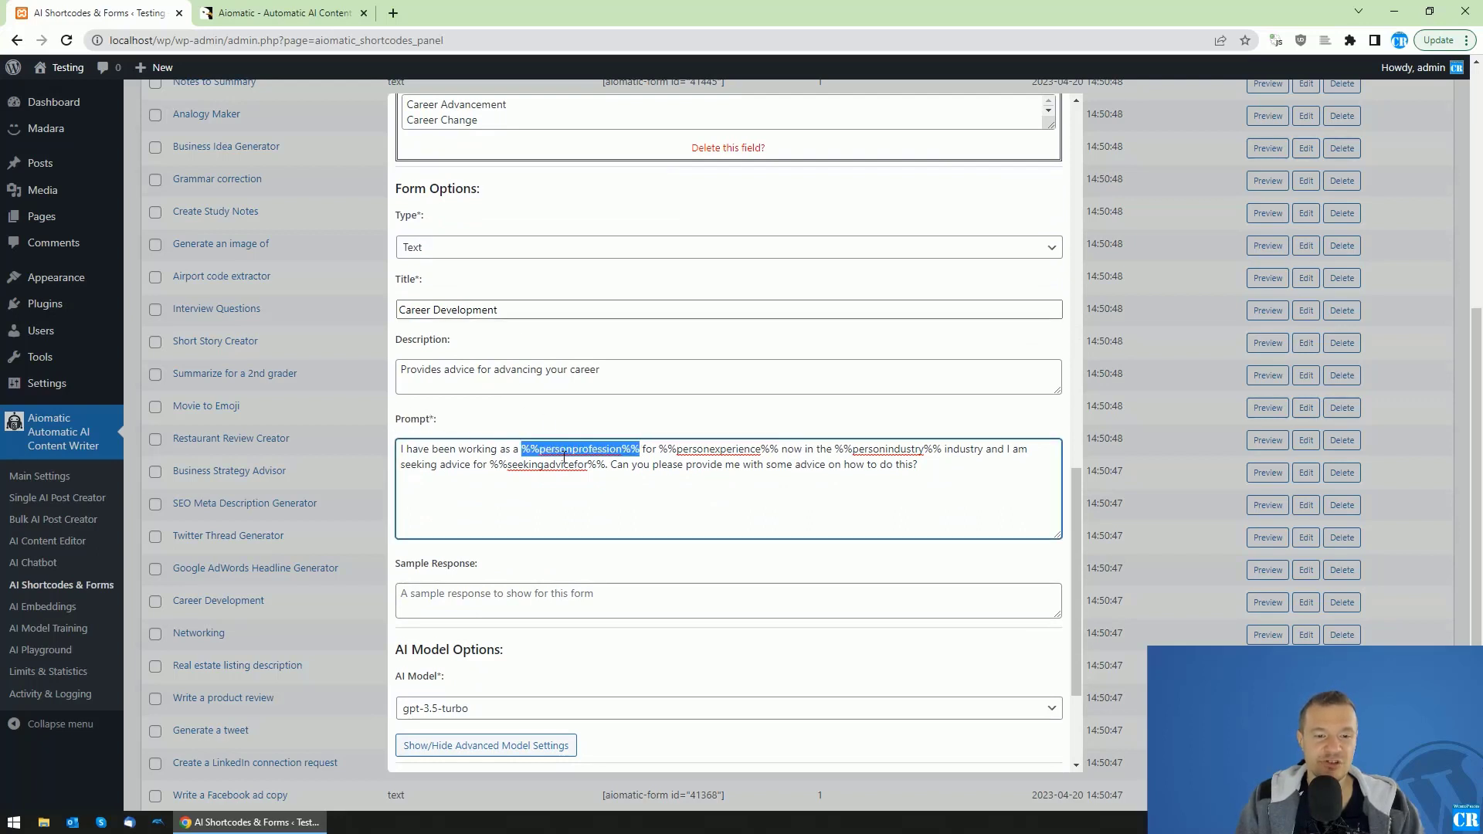
click(534, 450)
drag(523, 450, 617, 449)
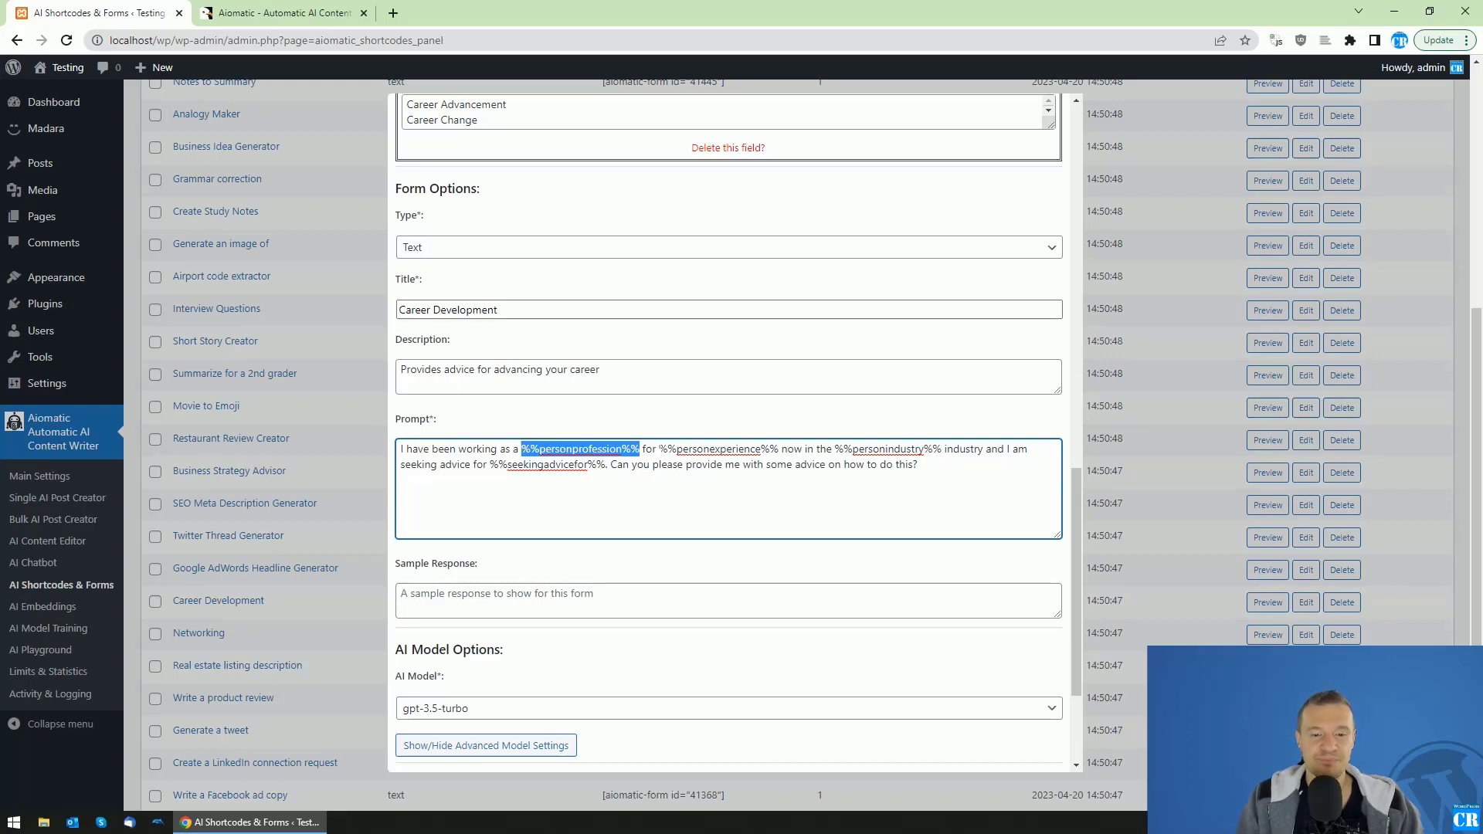
drag(659, 449, 778, 449)
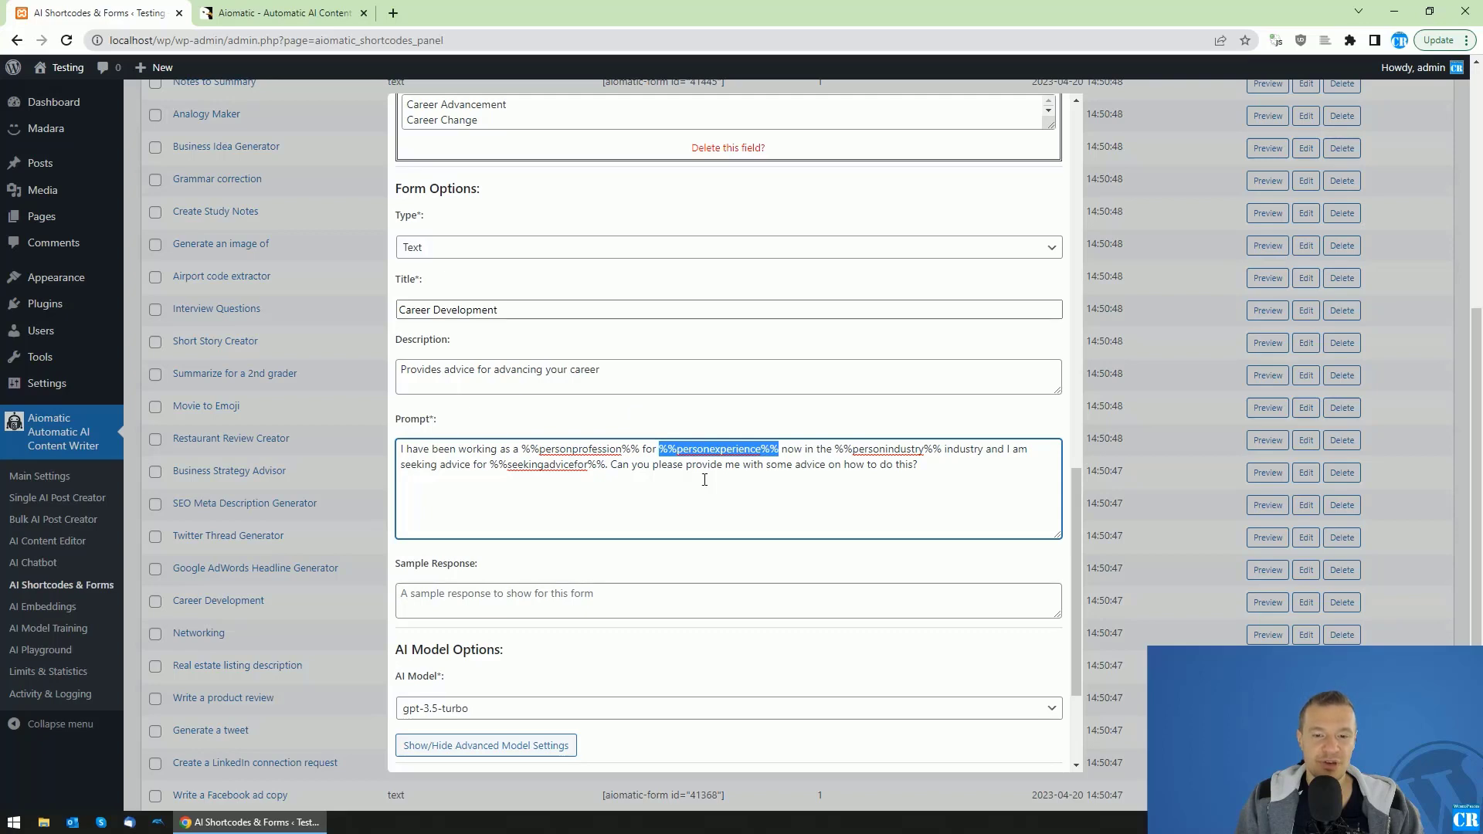
Enlarge the Experience Options box and review its five choices, Less than a year through More than 10 years
scroll(618, 463, up, 12)
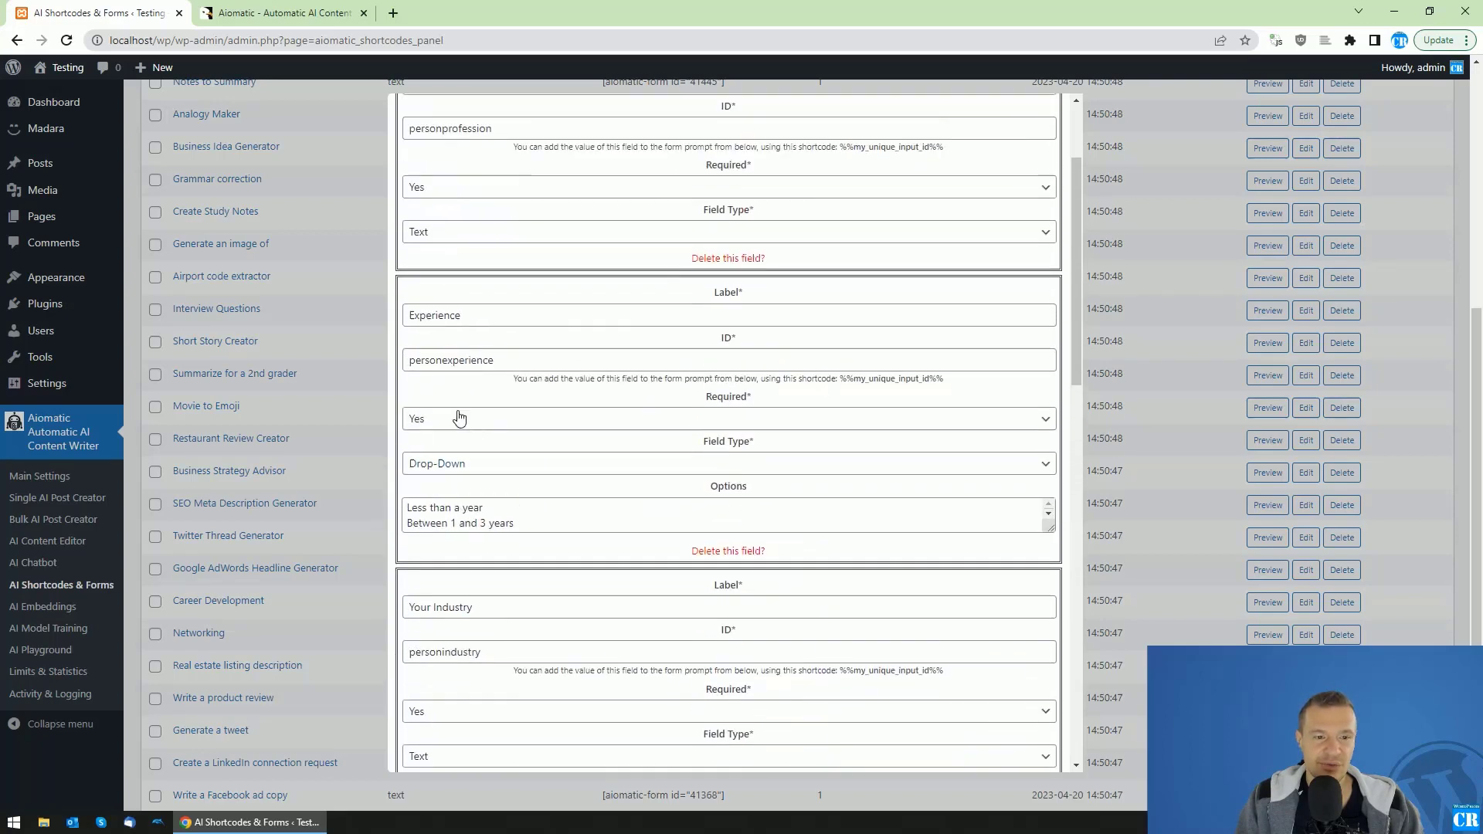
scroll(452, 405, down, 2)
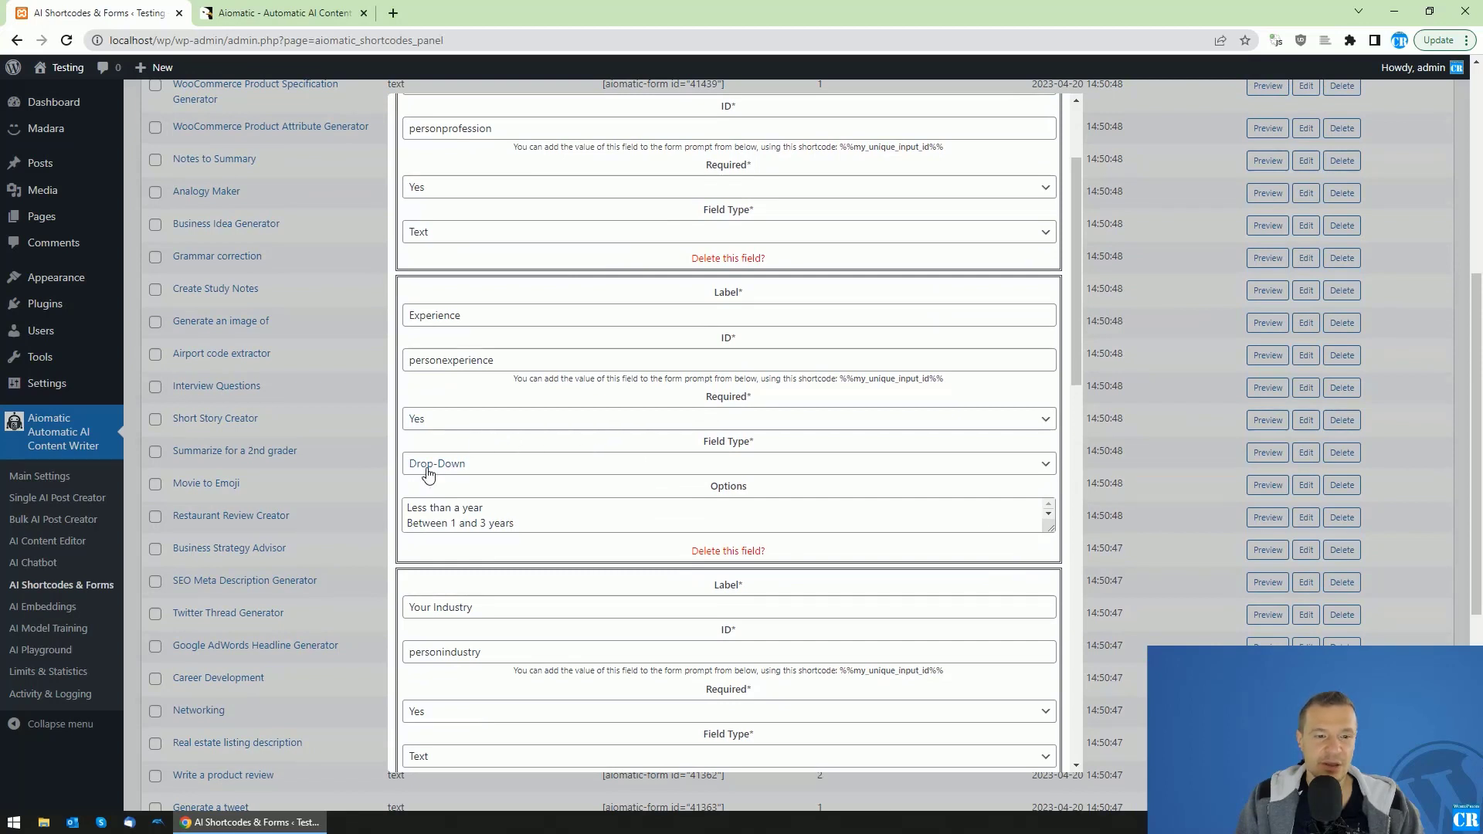
drag(1055, 528, 1052, 624)
drag(496, 510, 405, 510)
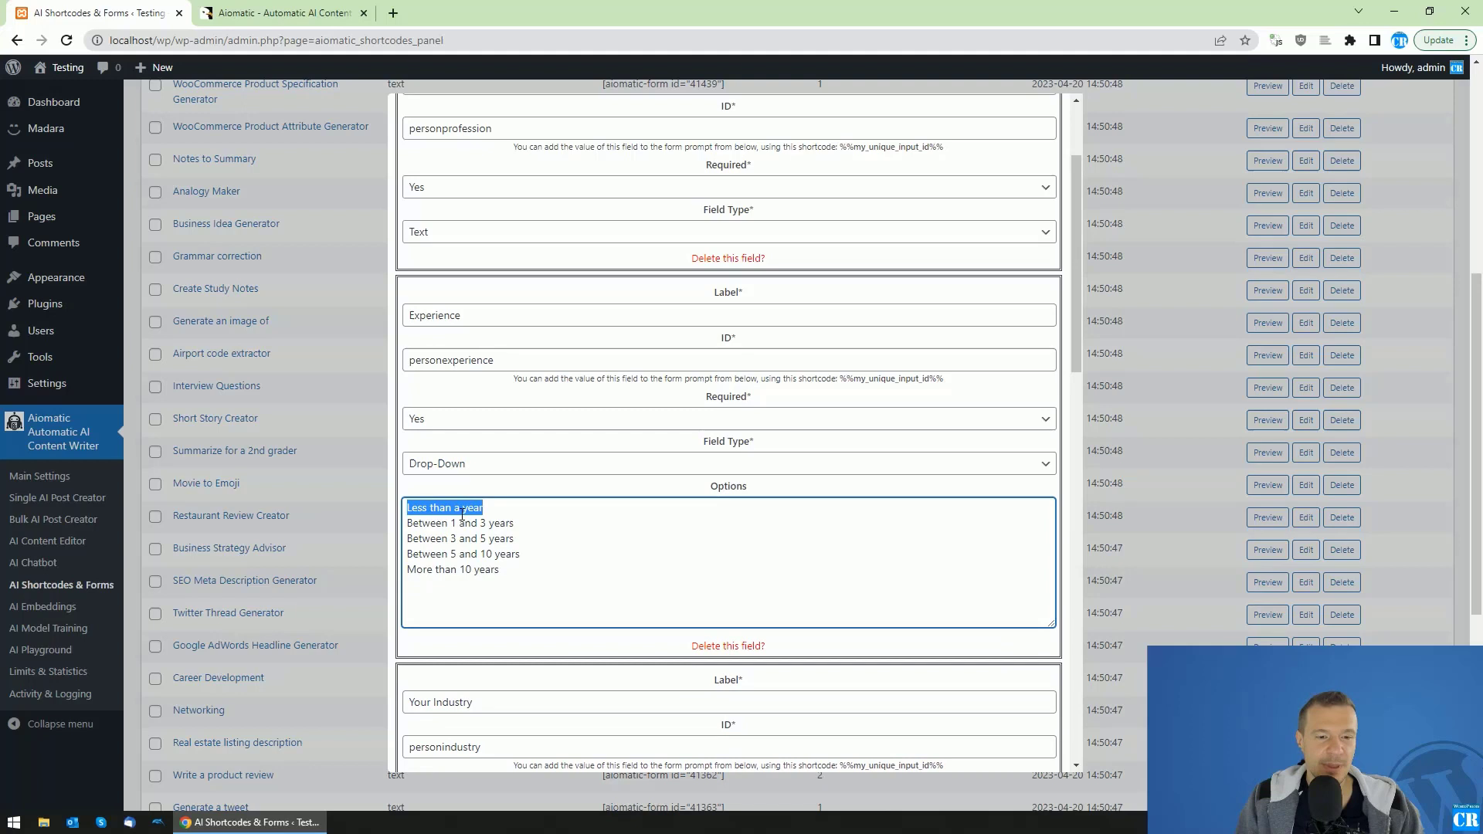
drag(516, 523, 408, 523)
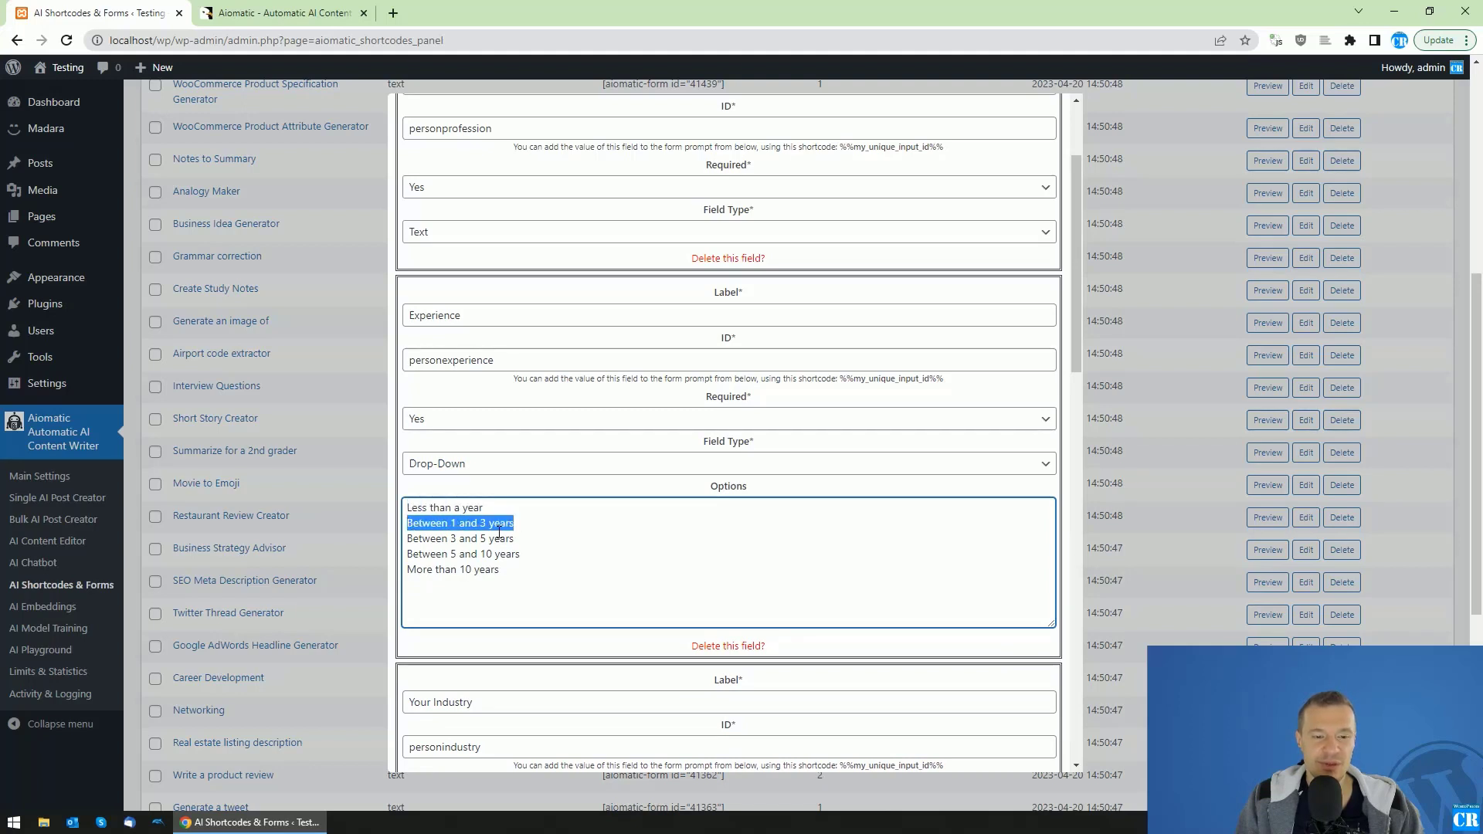
drag(513, 538, 407, 538)
drag(520, 554, 410, 554)
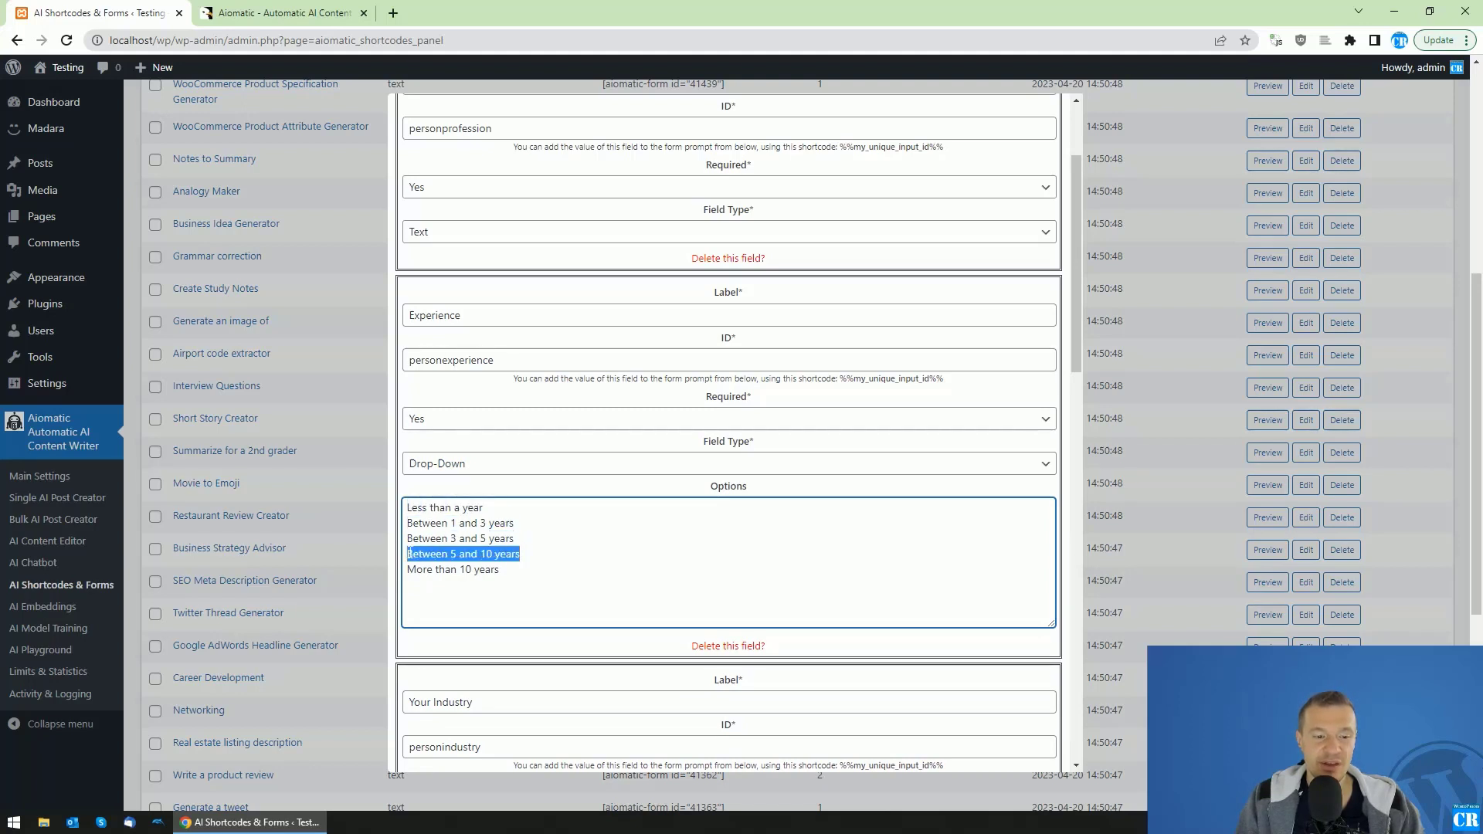
drag(500, 569, 407, 570)
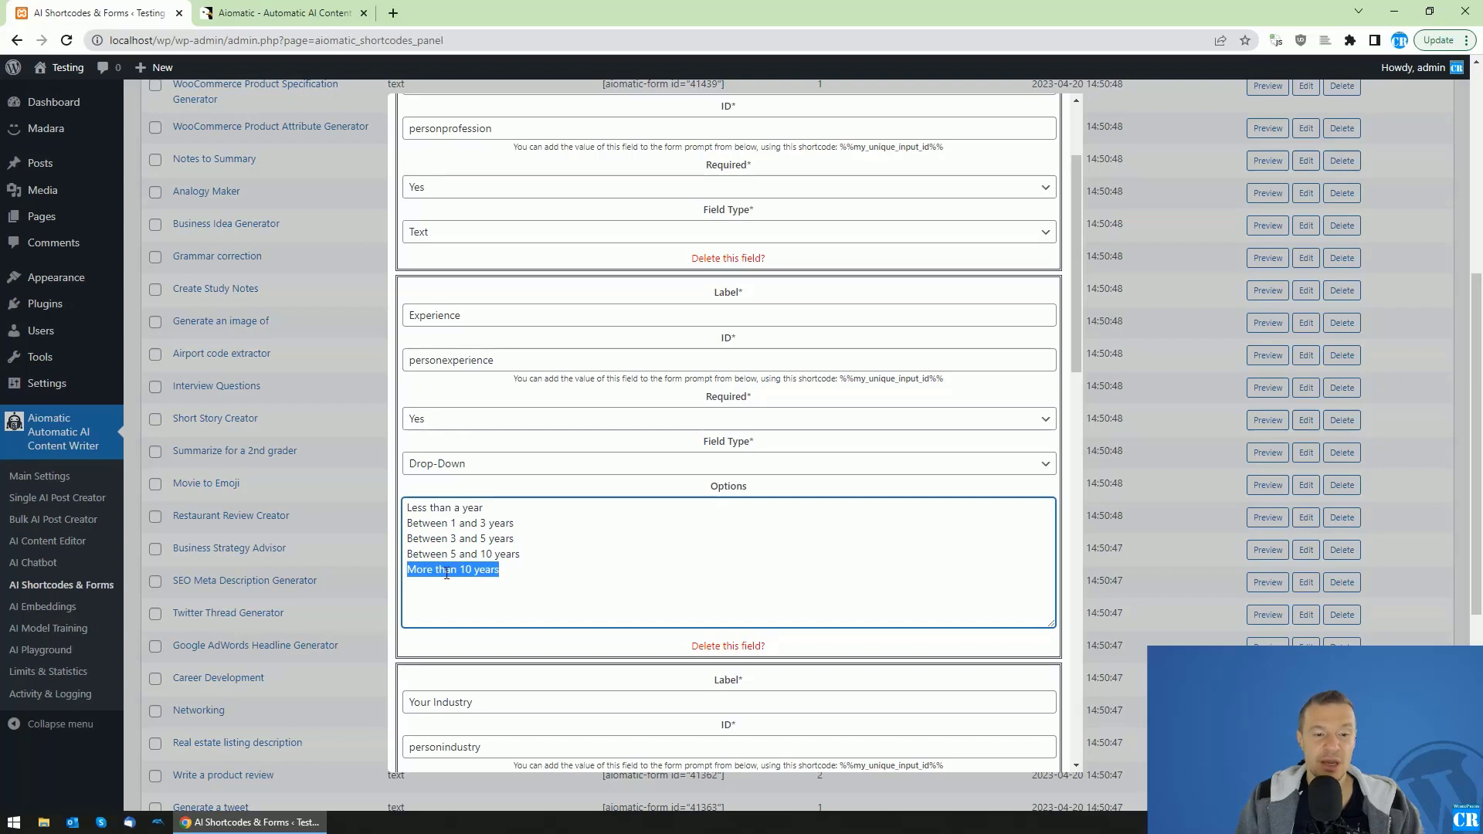
Add '100 years' as a new line after 'More than 10 years'
click(509, 569)
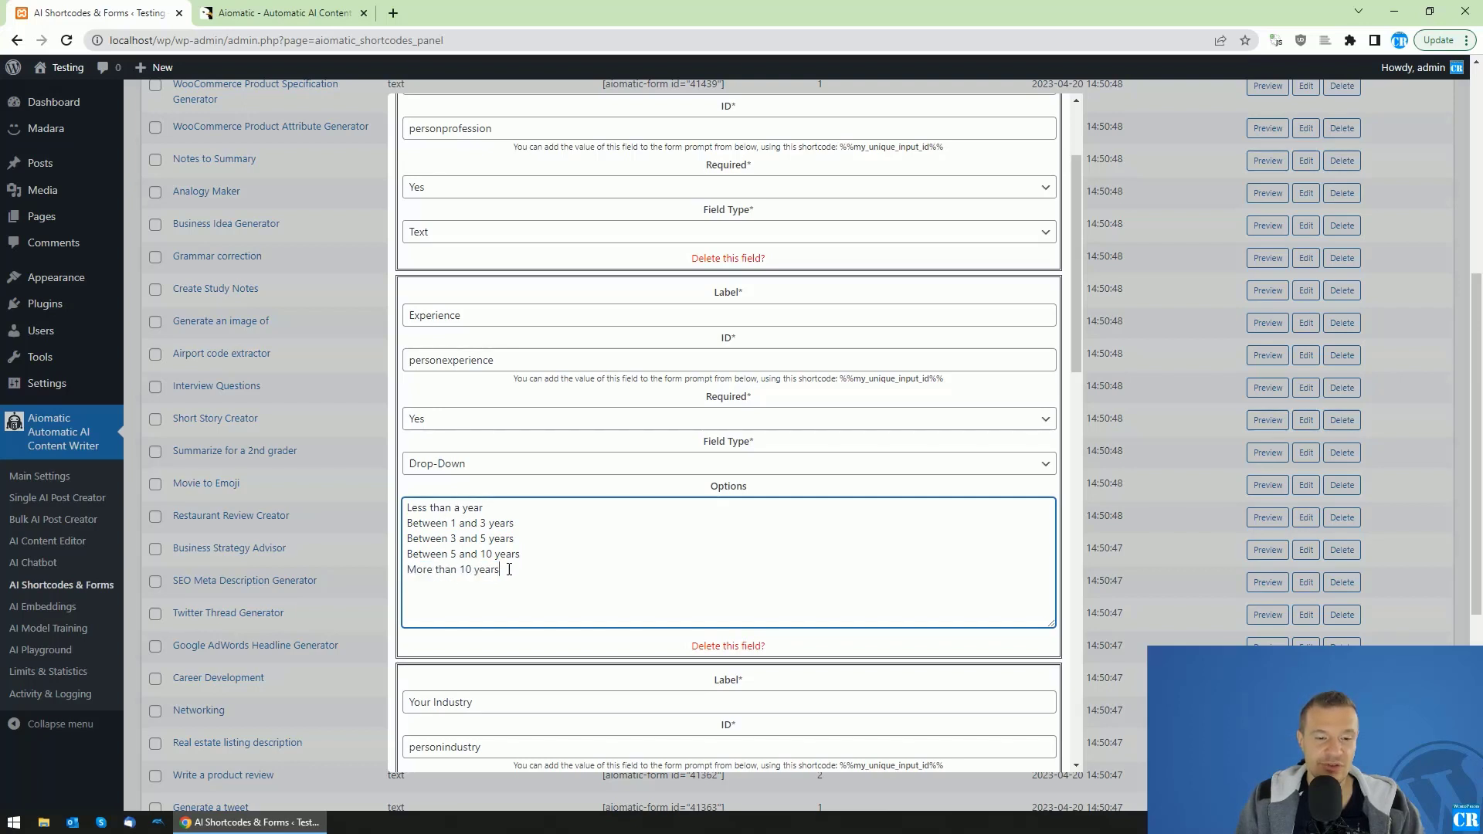
key(Return)
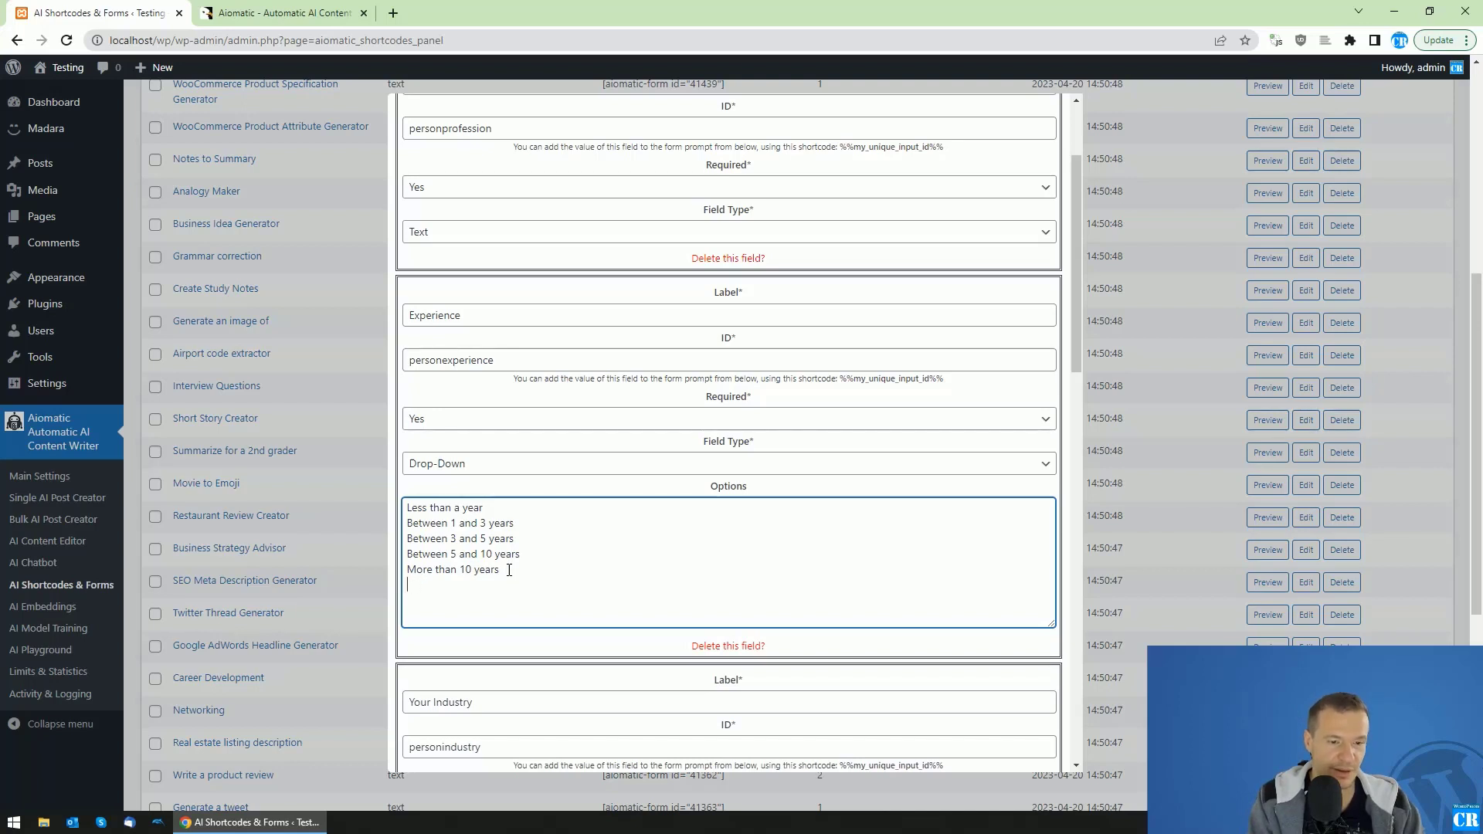
text(100 Ye)
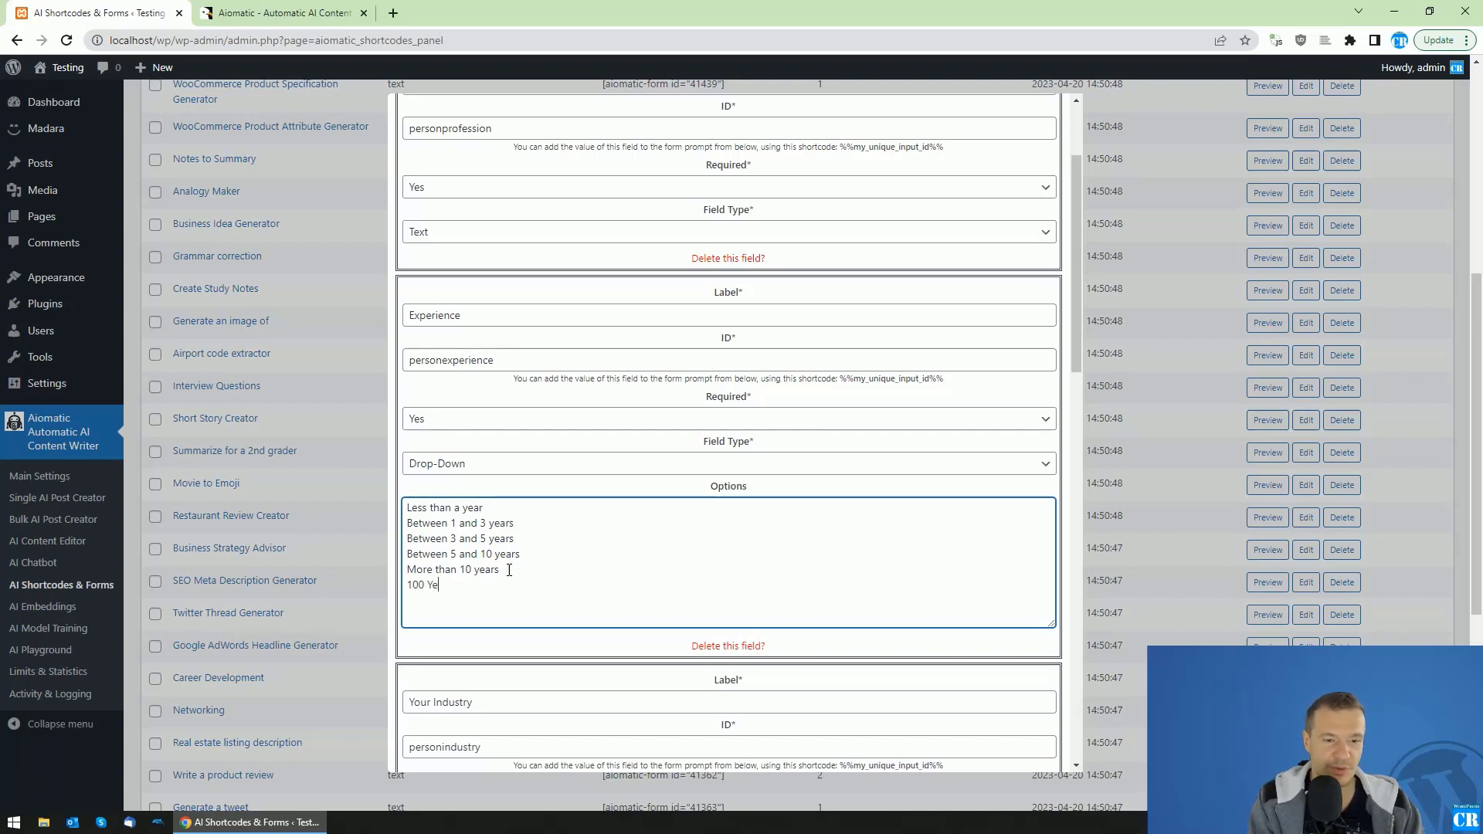
key(BackSpace)
key(BackSpace)
text(year)
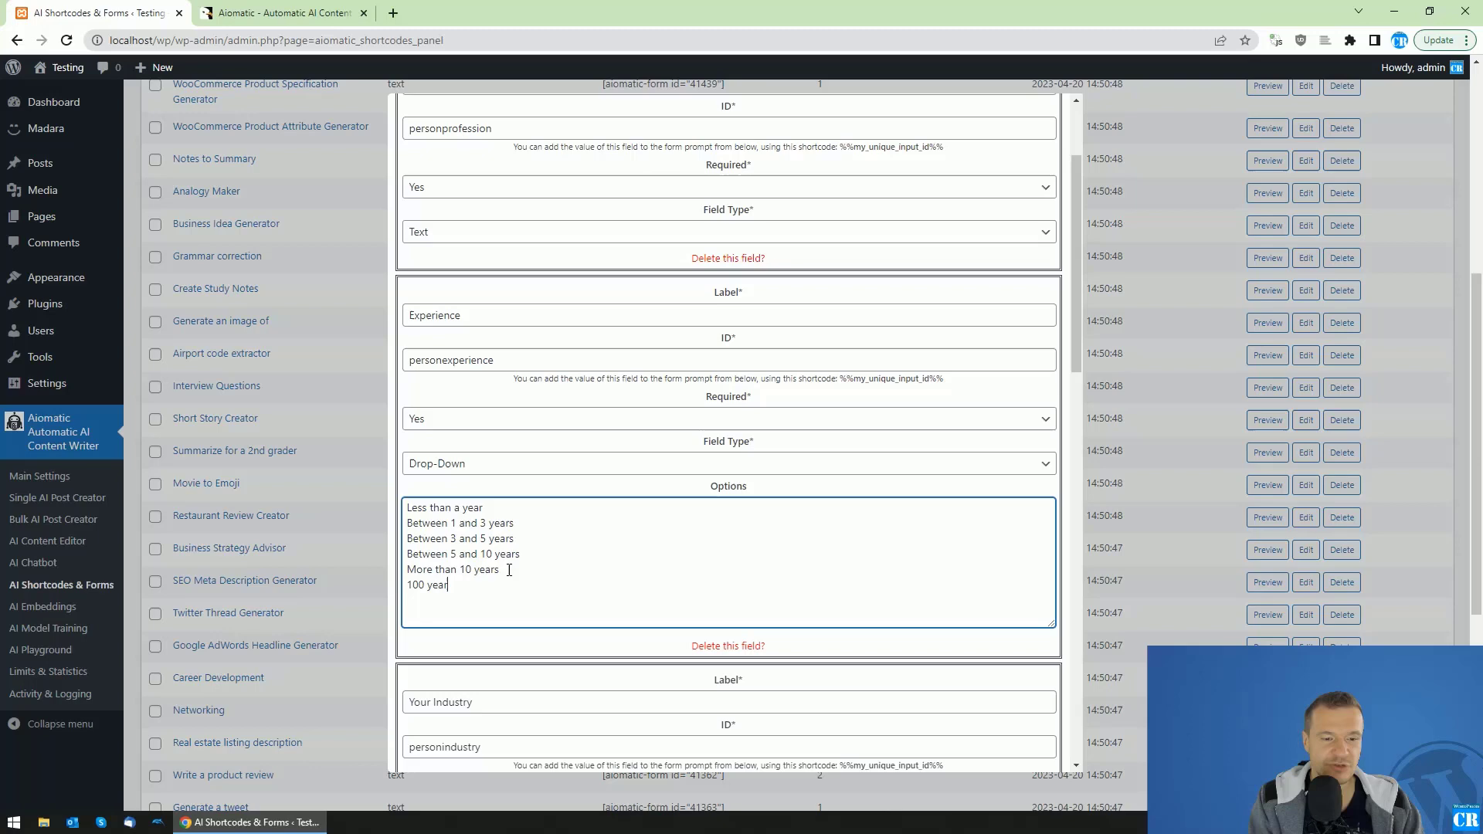
text(s)
Locate the personexperience placeholder in the prompt and review the surrounding form fields
scroll(501, 575, down, 3)
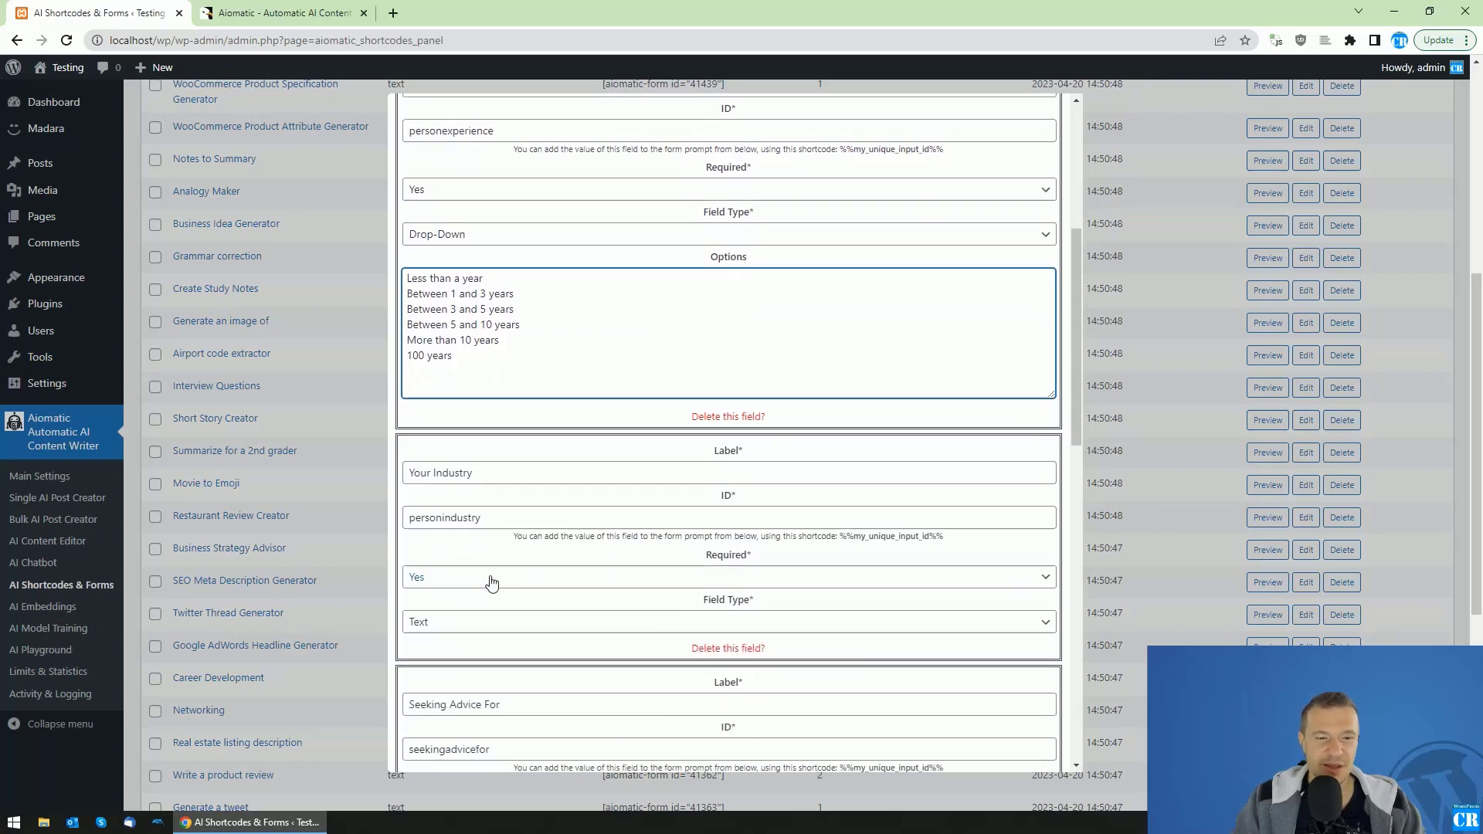
scroll(492, 583, down, 10)
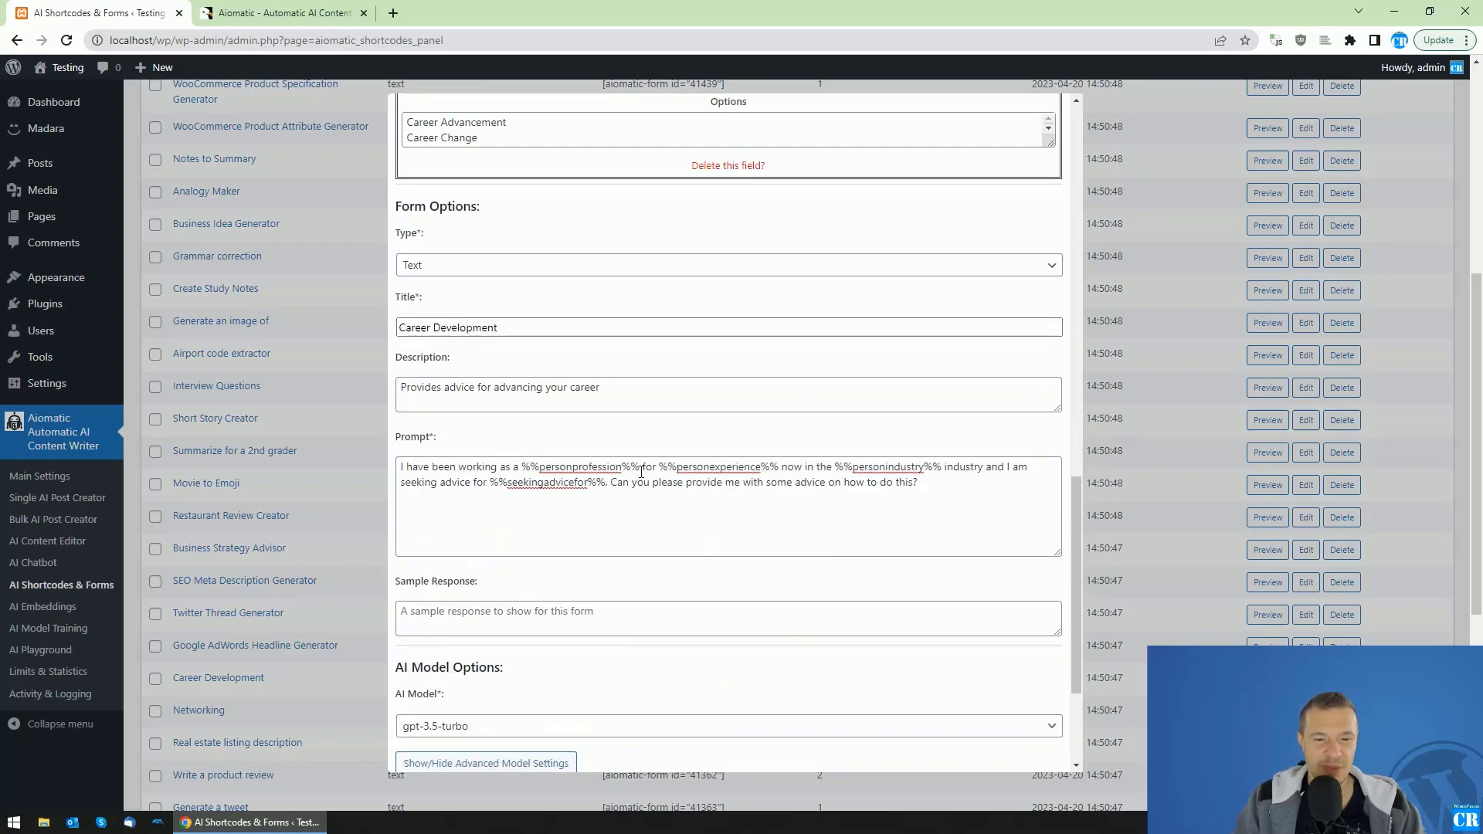
double_click(719, 468)
scroll(455, 507, up, 8)
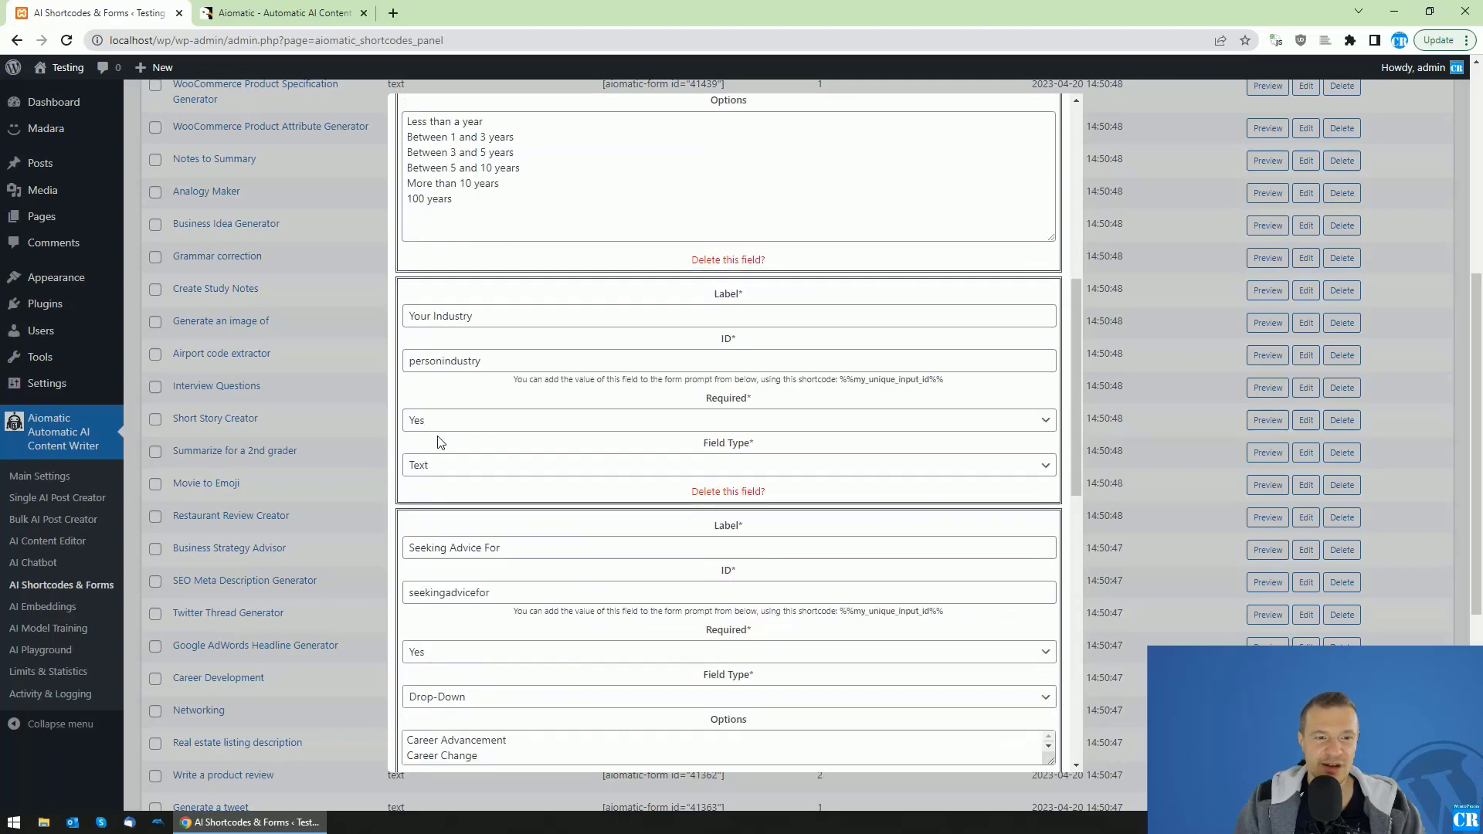
scroll(437, 441, up, 2)
drag(407, 353, 470, 353)
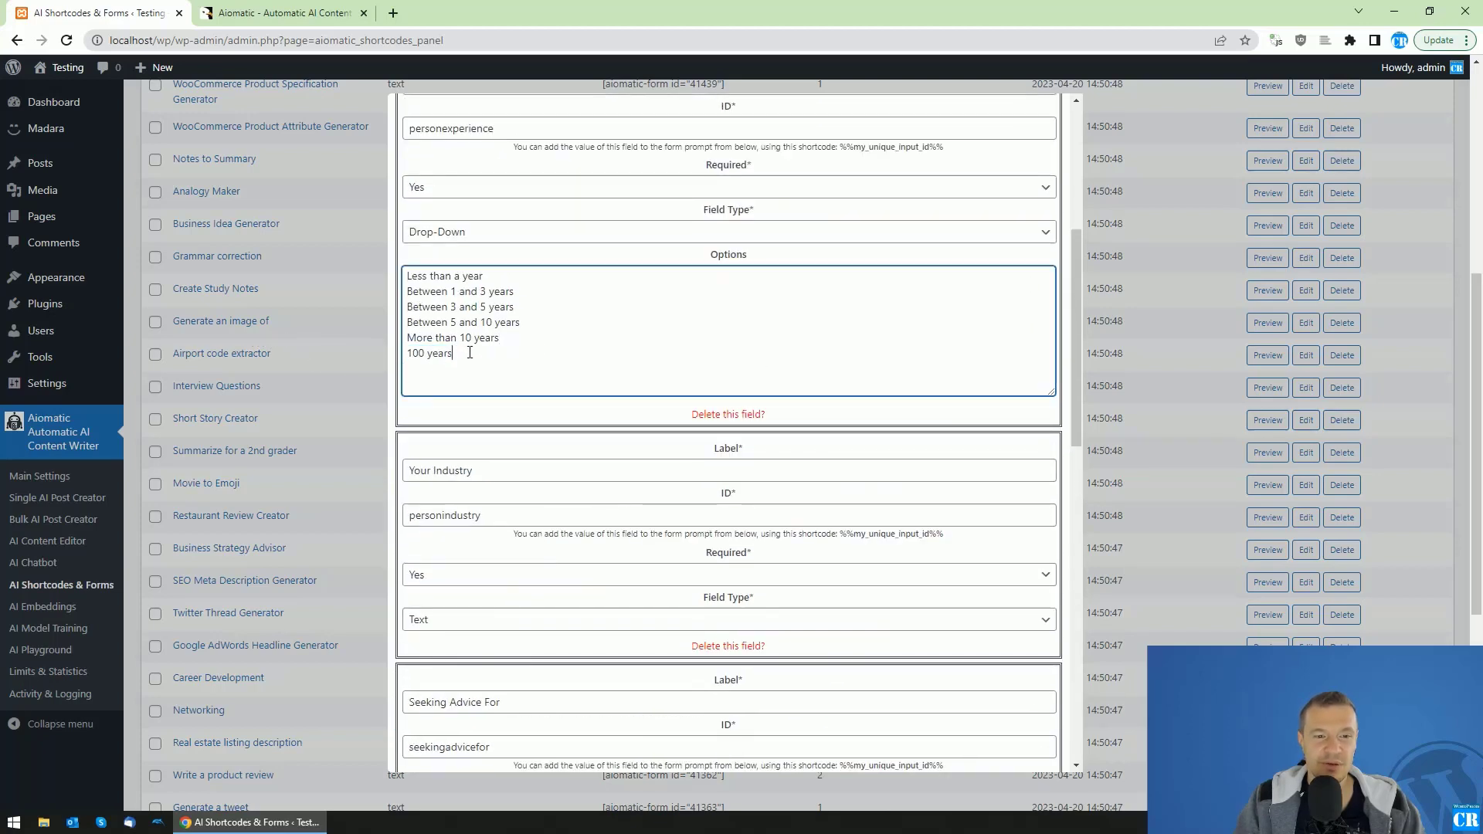
scroll(464, 345, up, 1)
drag(541, 416, 394, 416)
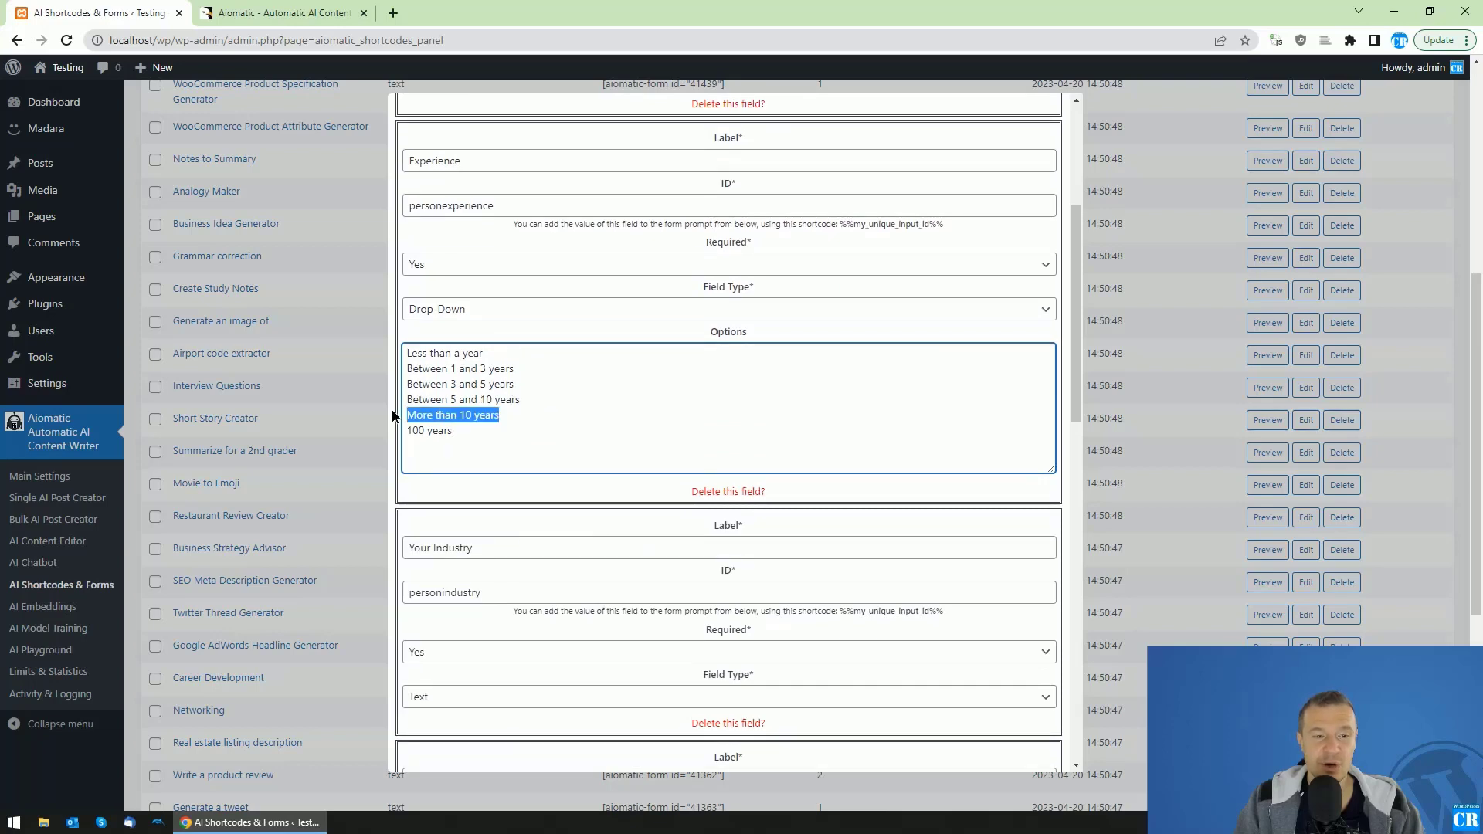
click(452, 318)
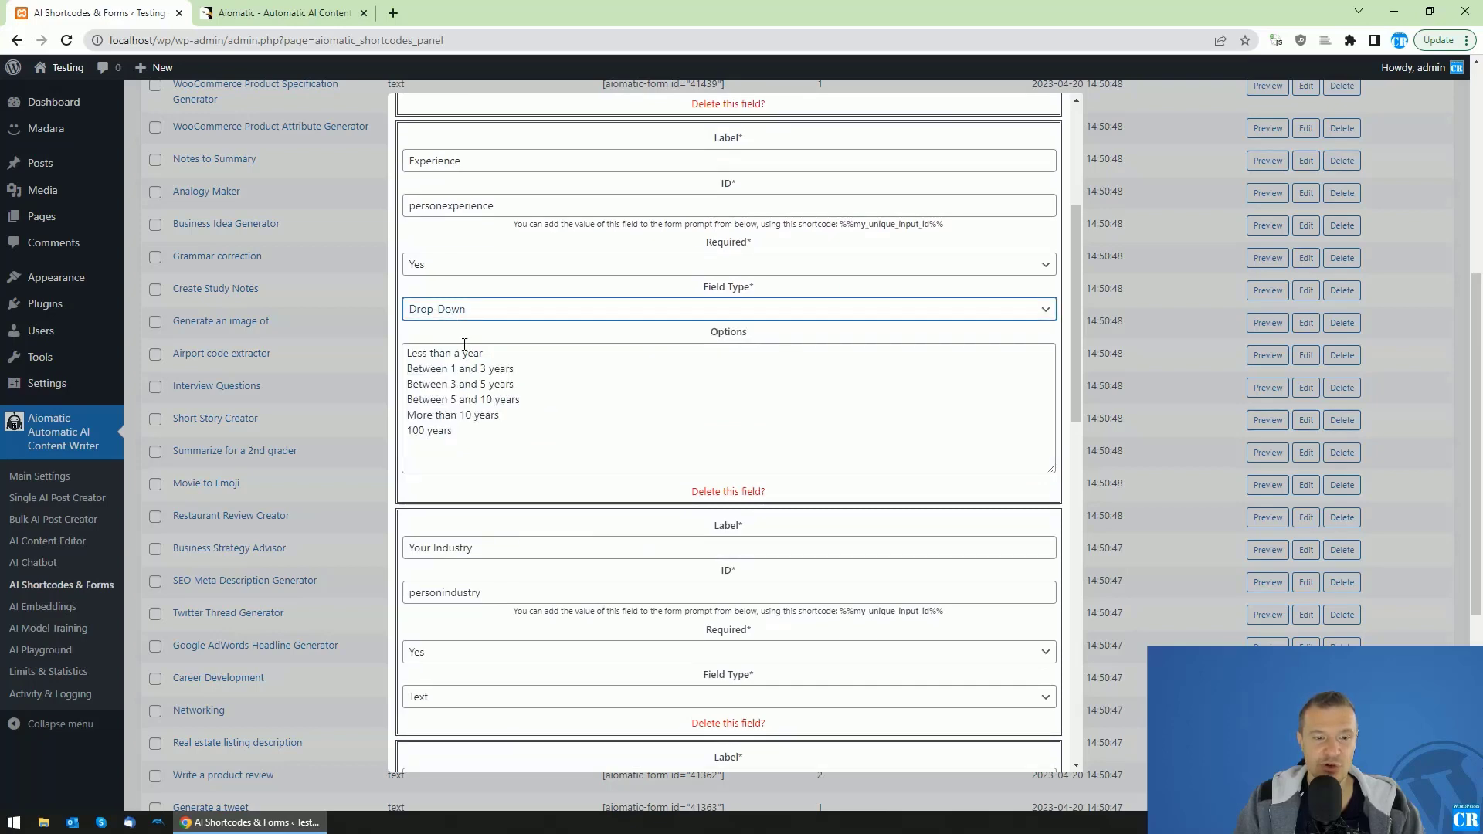
scroll(464, 344, down, 4)
scroll(530, 530, up, 2)
scroll(689, 258, up, 1)
scroll(672, 332, down, 5)
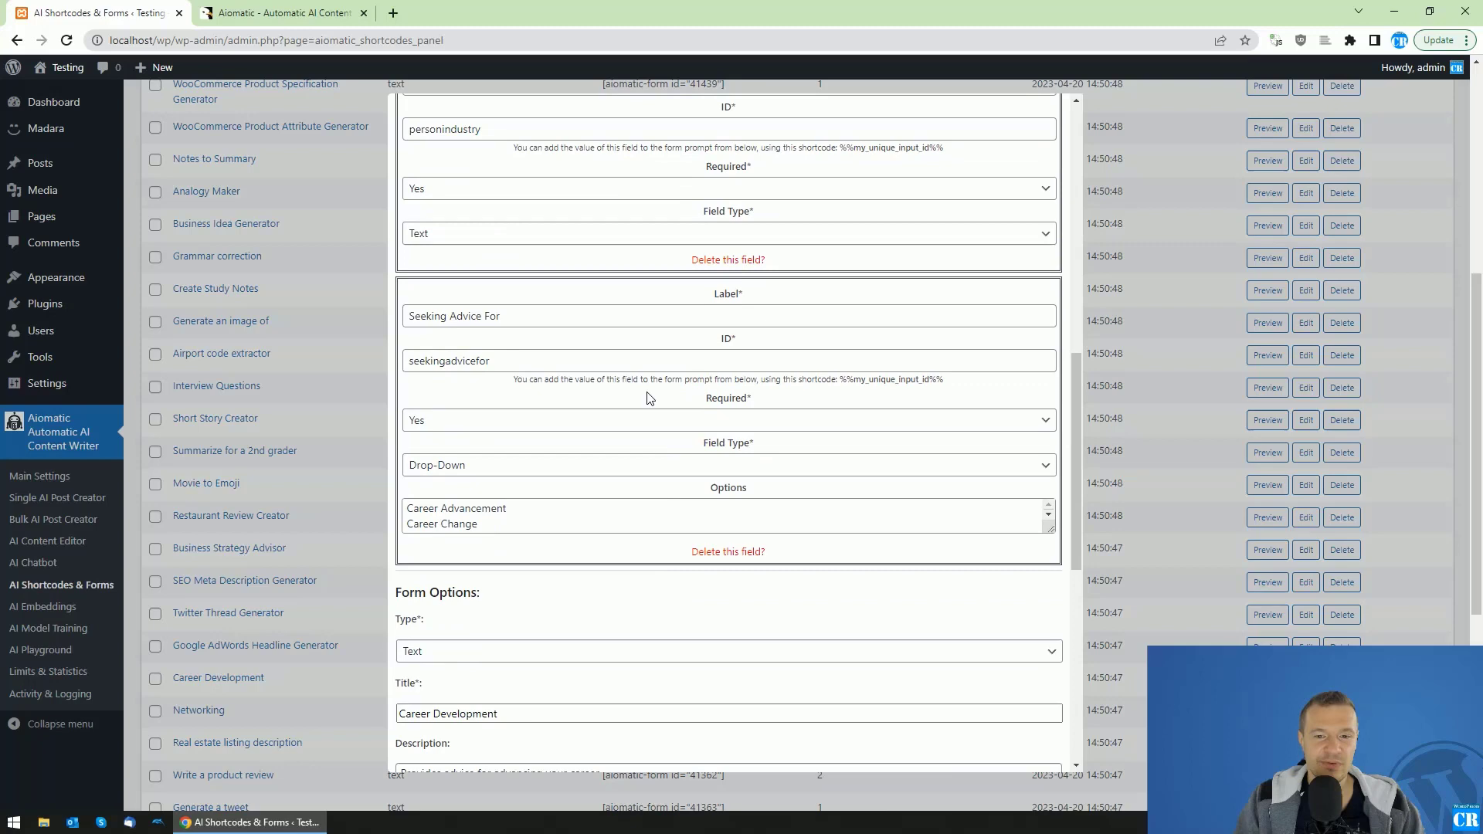
scroll(648, 398, down, 5)
double_click(700, 467)
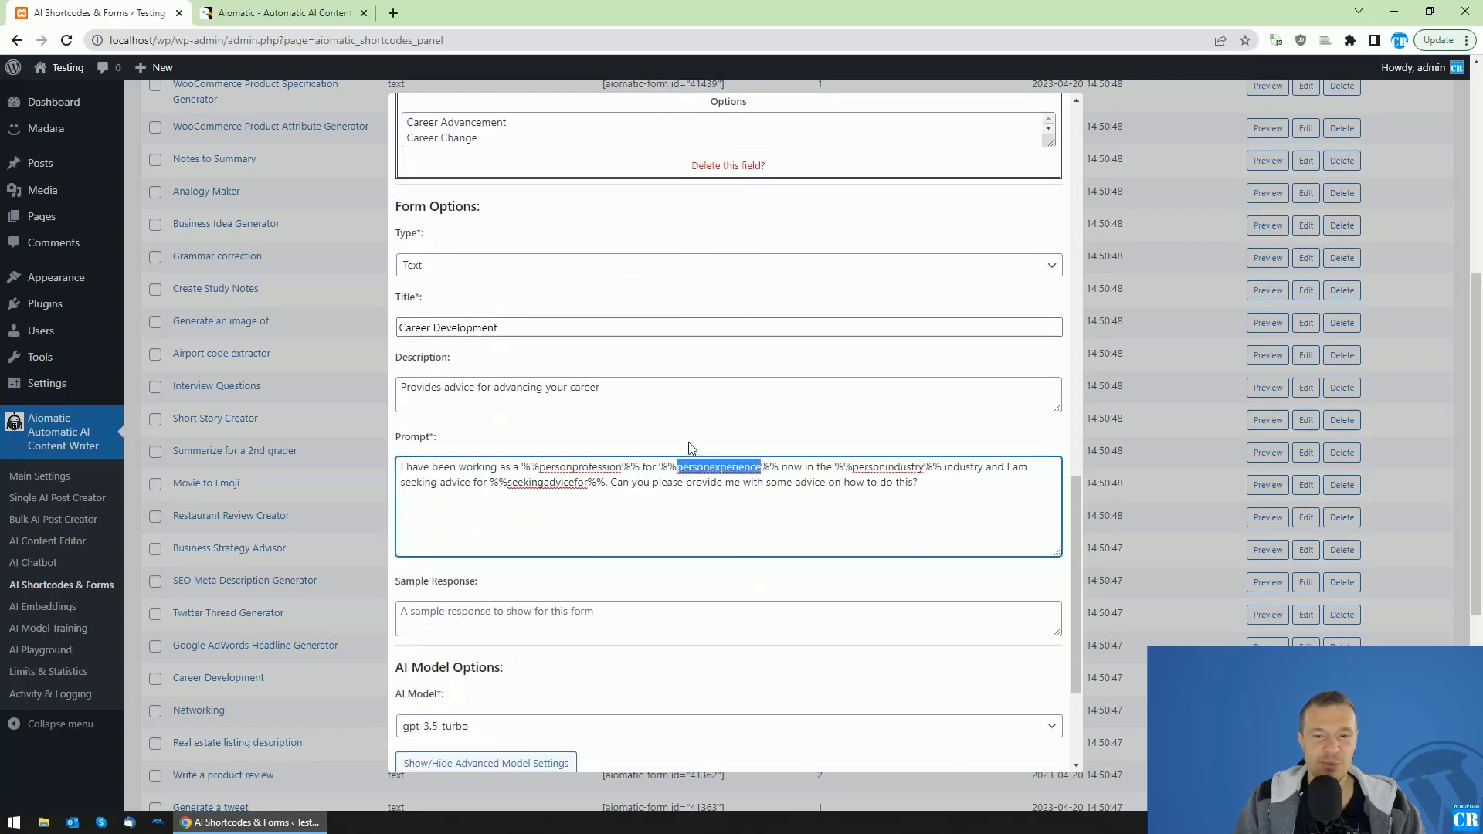
double_click(871, 467)
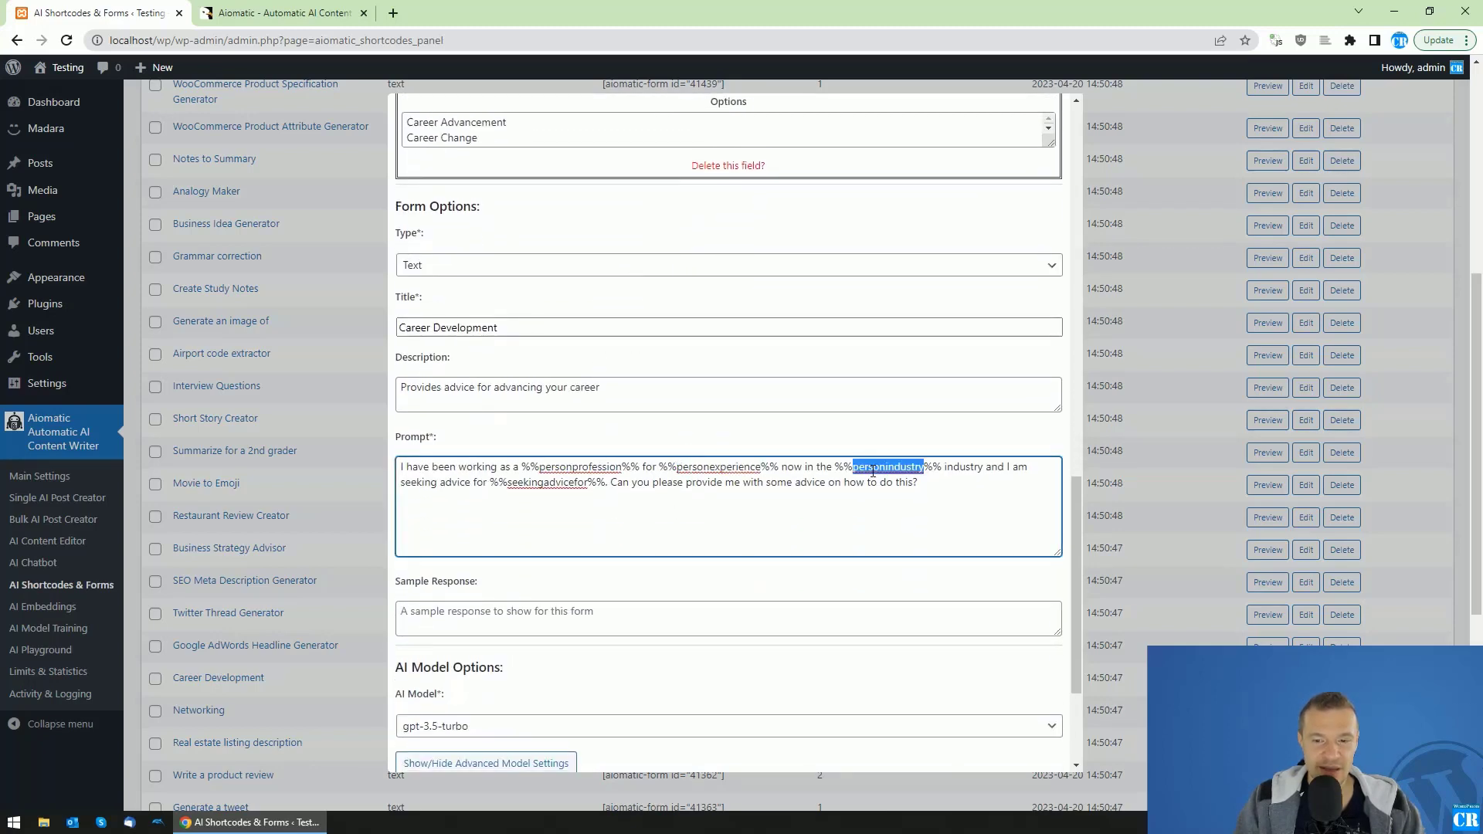
scroll(695, 536, up, 10)
scroll(462, 427, down, 3)
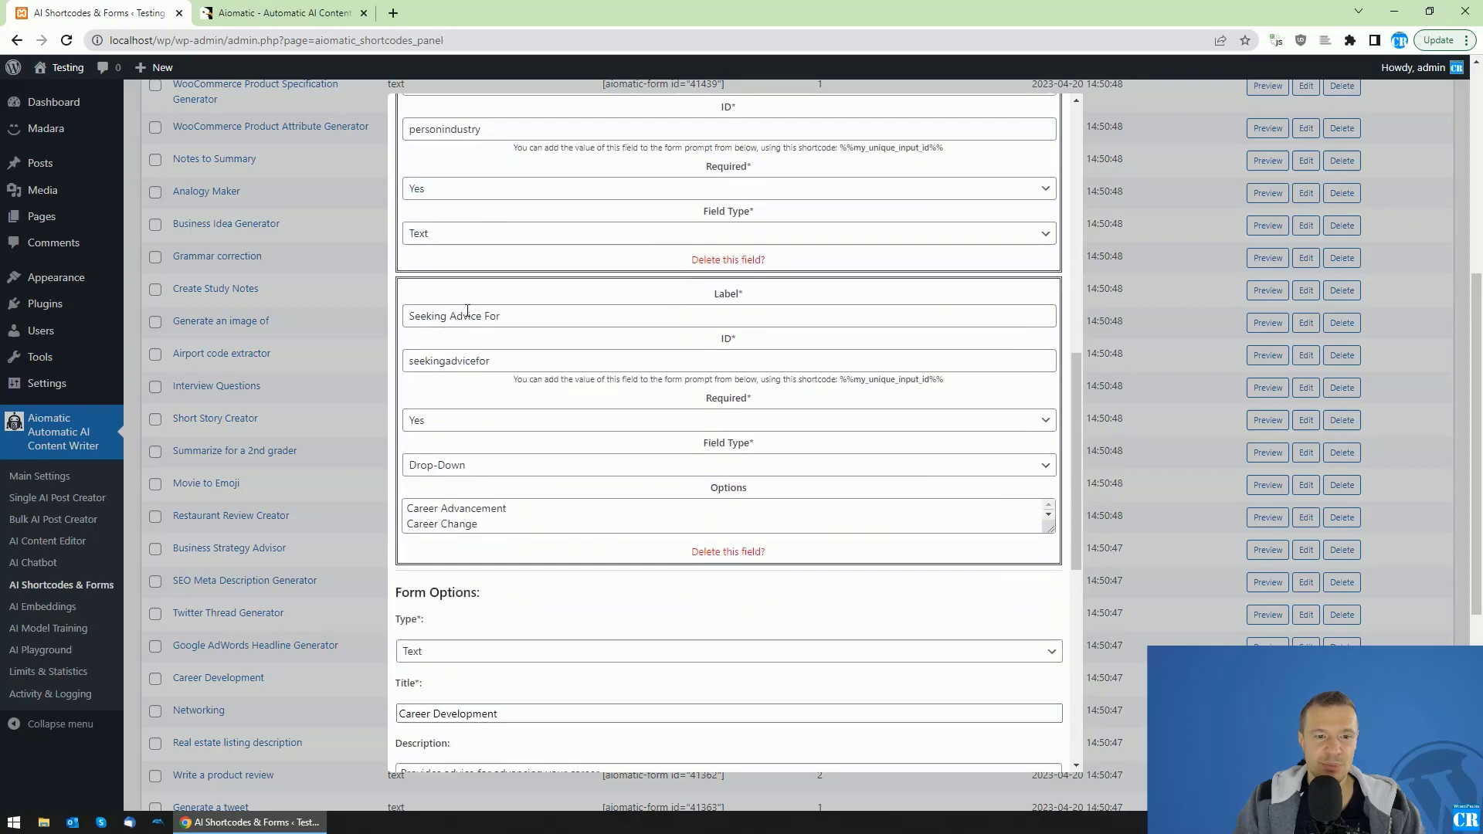
scroll(452, 283, up, 3)
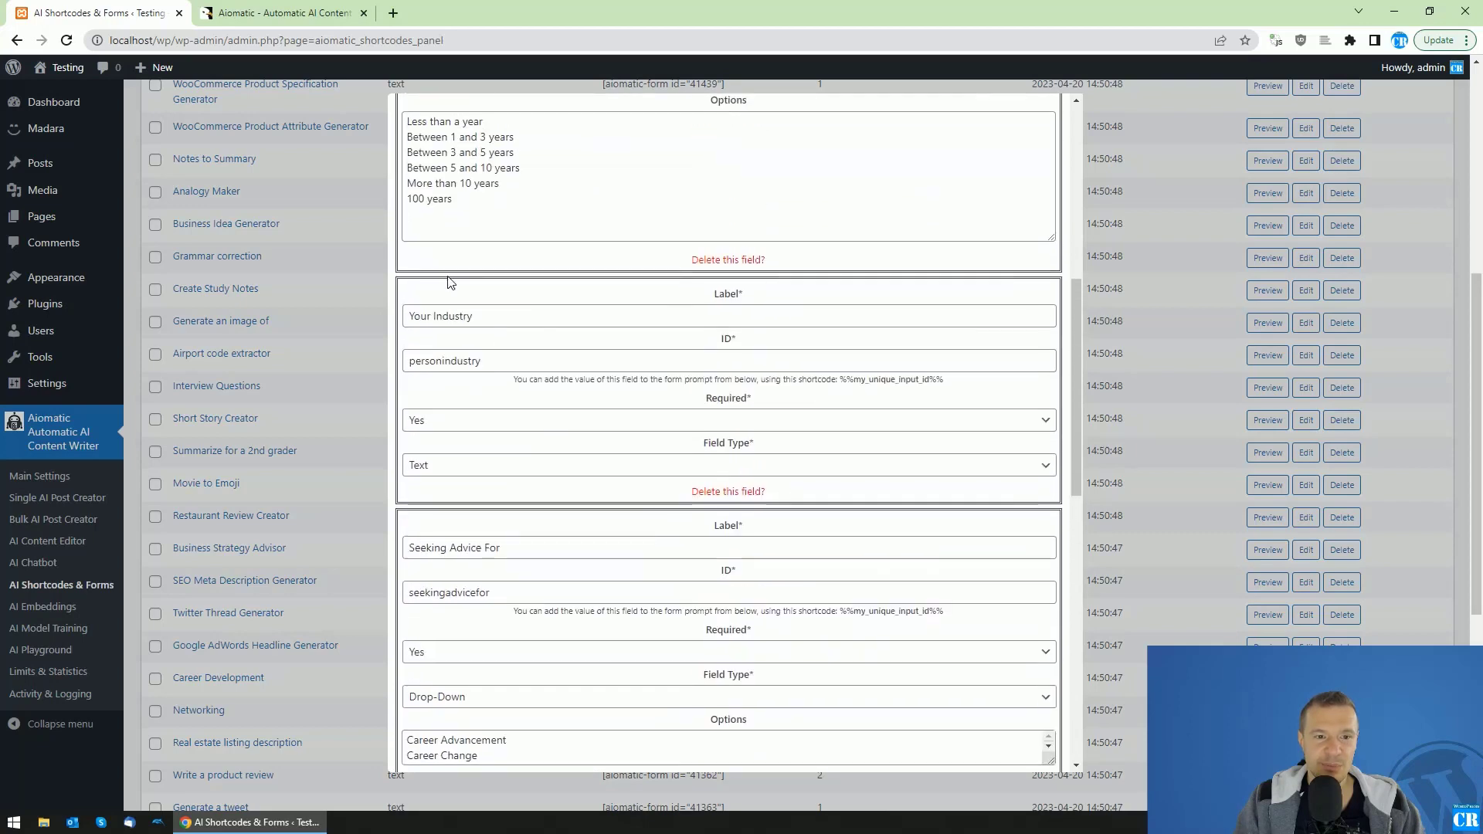
click(428, 468)
click(427, 470)
scroll(427, 470, down, 5)
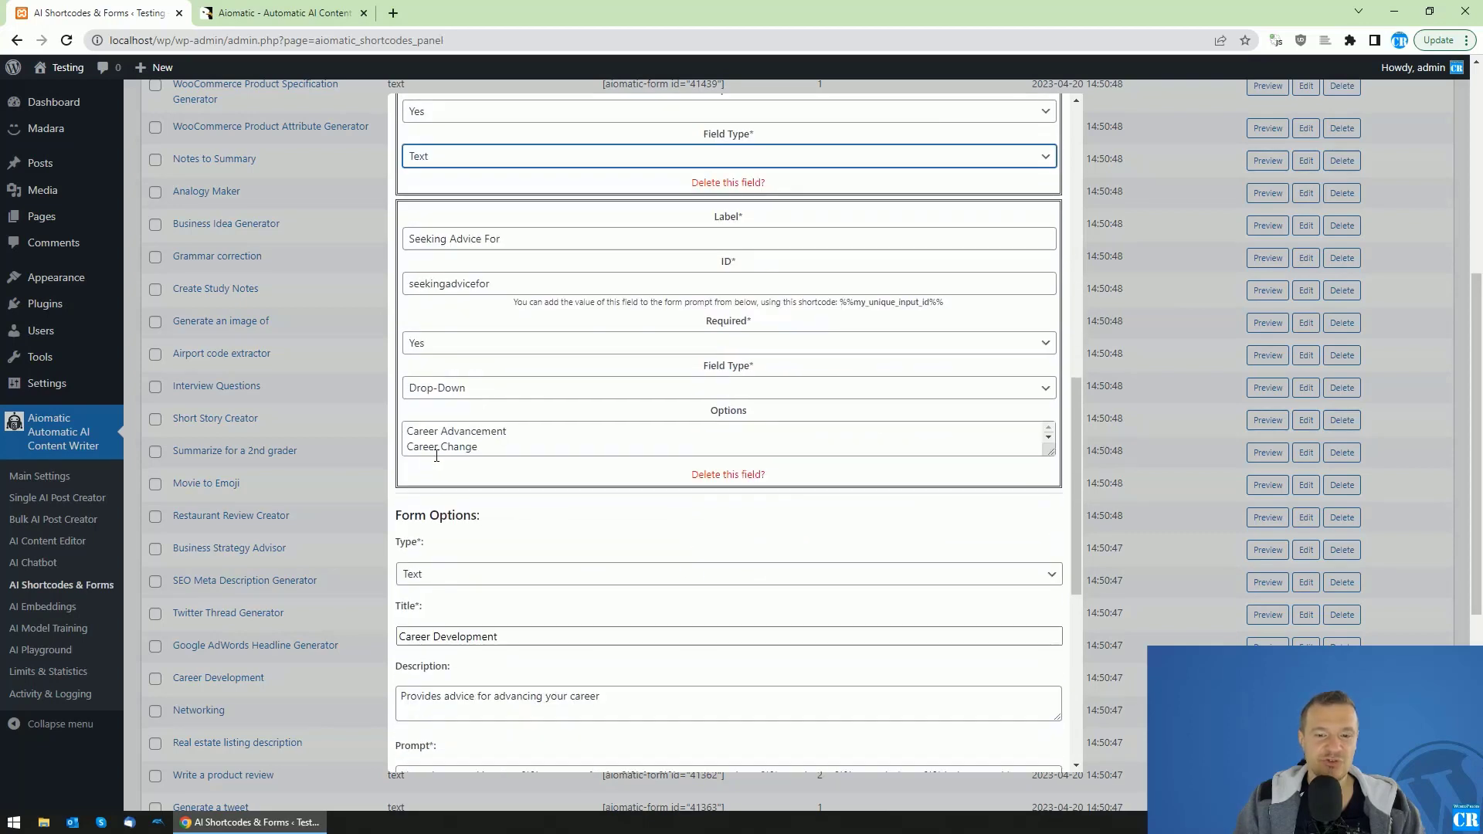
scroll(441, 456, down, 2)
scroll(564, 467, down, 6)
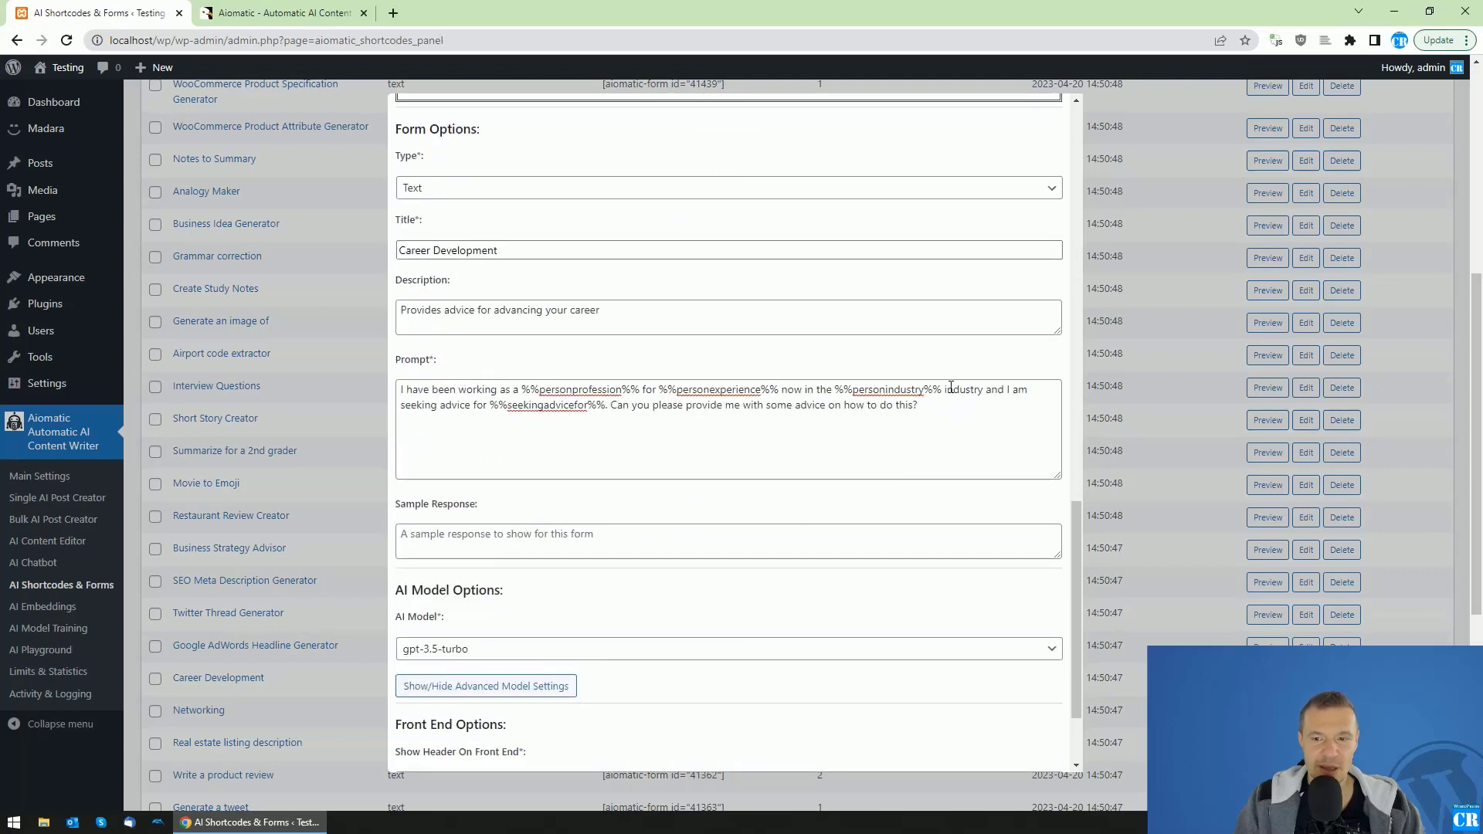
double_click(524, 407)
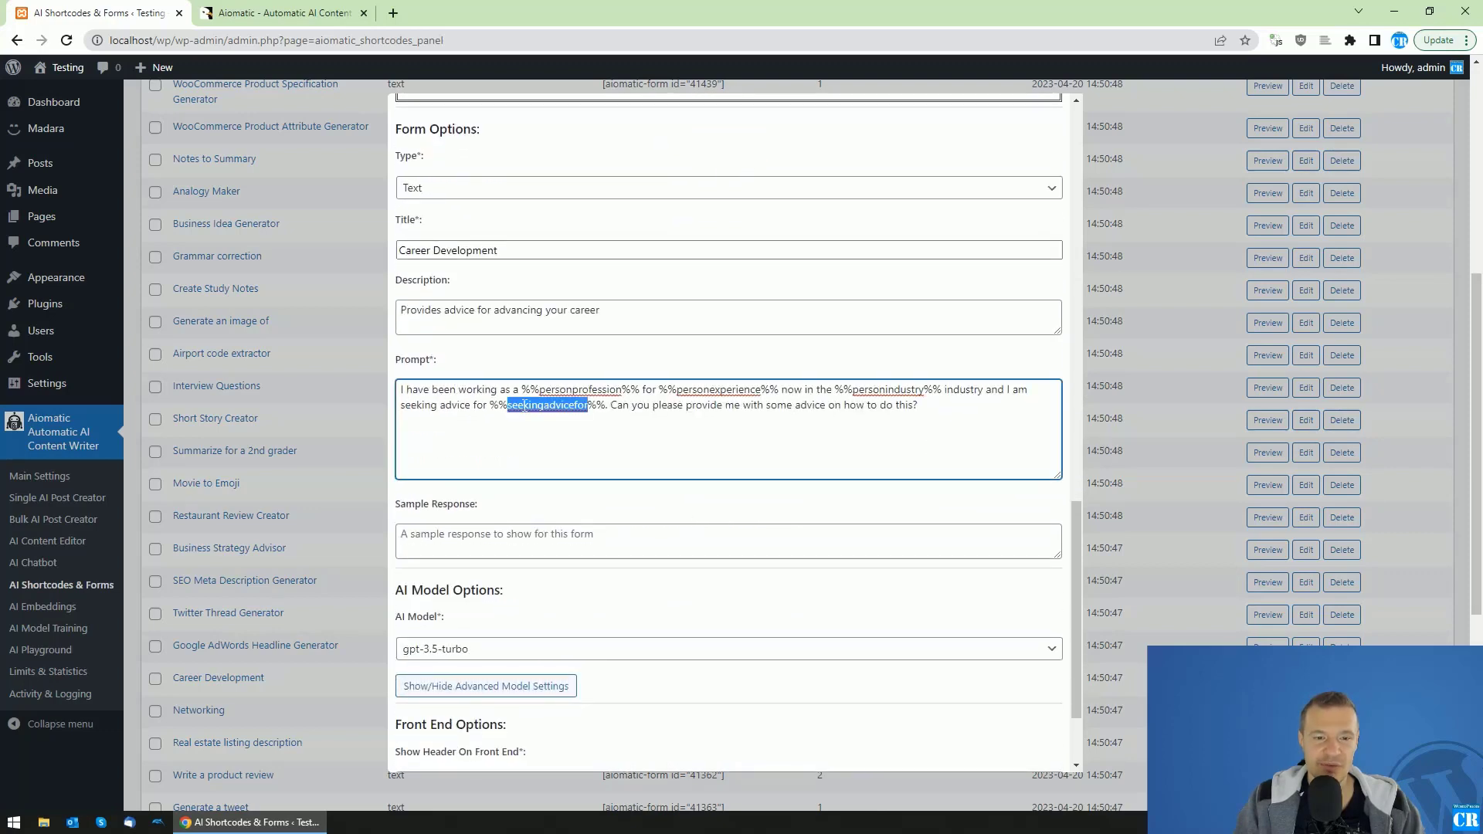
scroll(499, 448, up, 5)
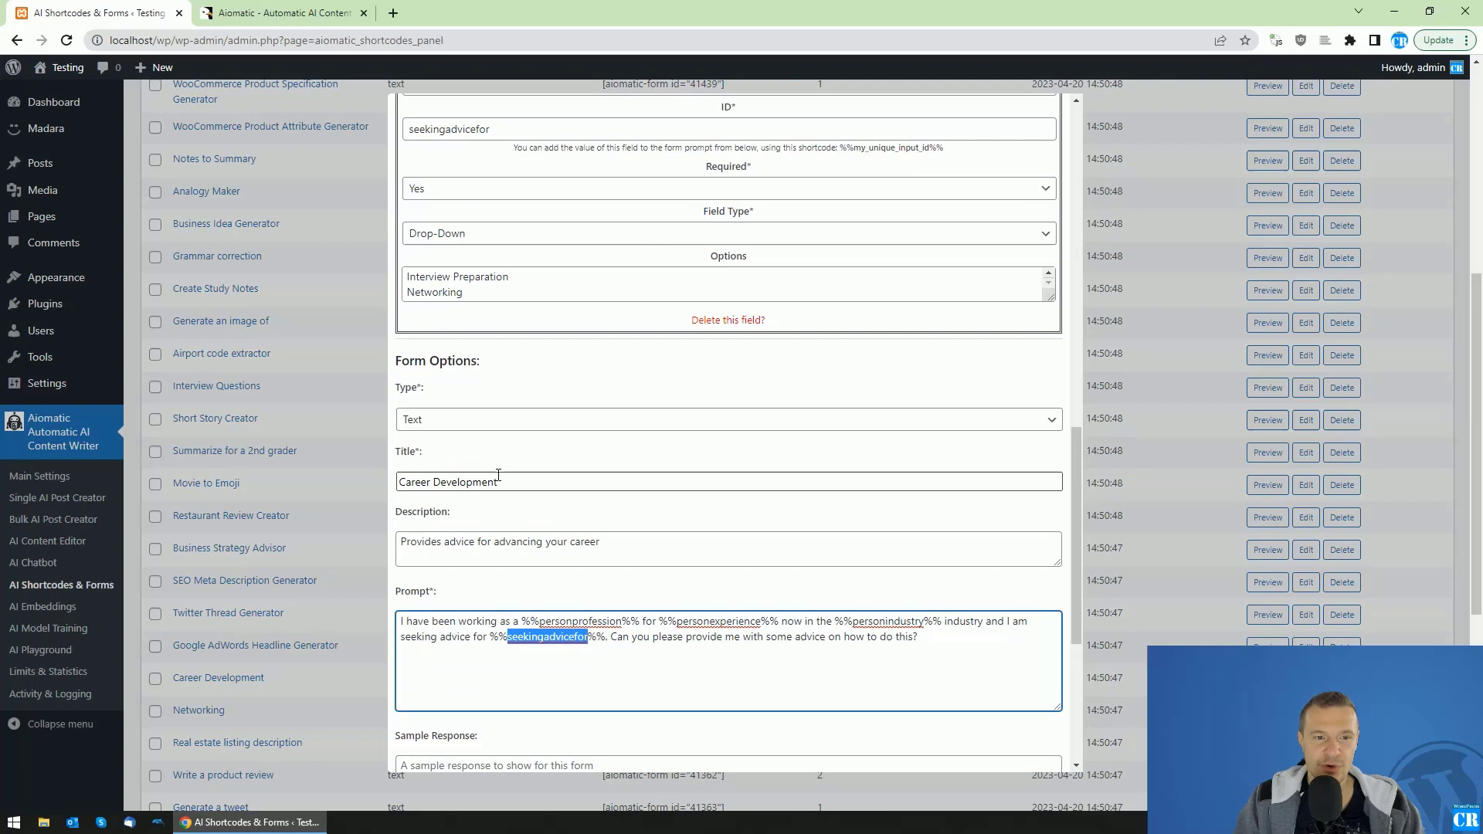
click(451, 389)
click(451, 393)
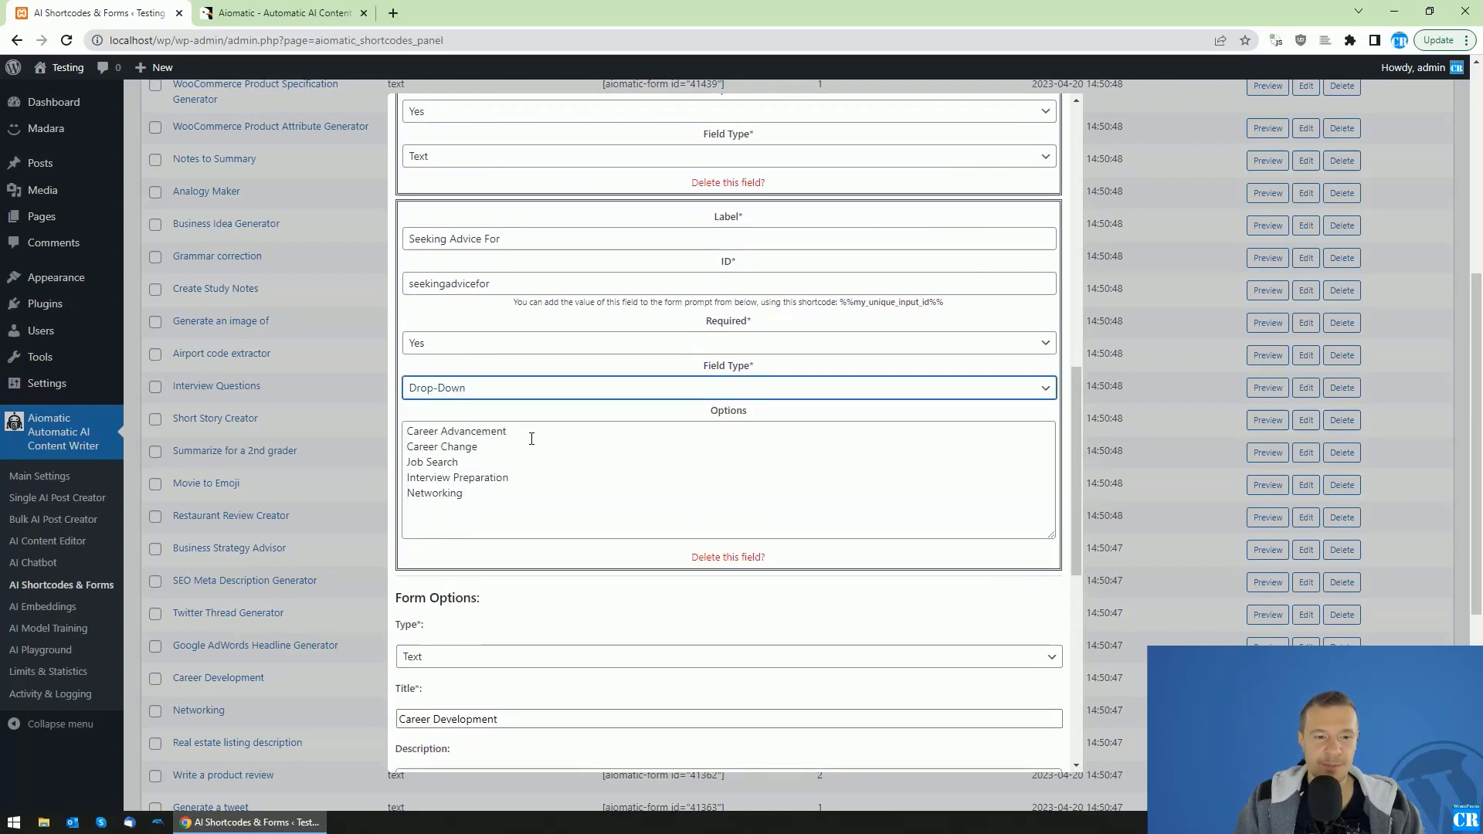
click(374, 436)
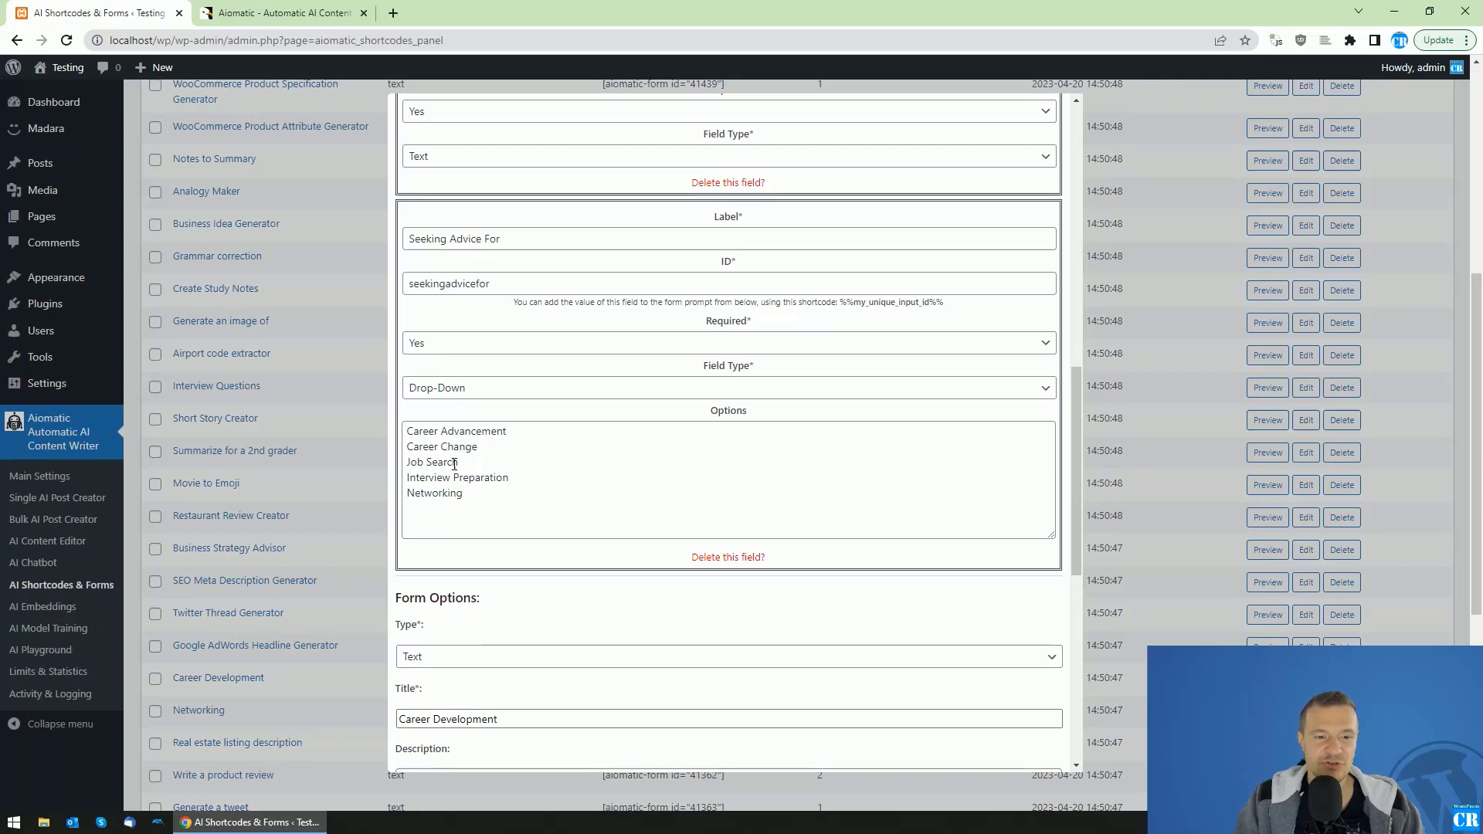
scroll(536, 503, down, 7)
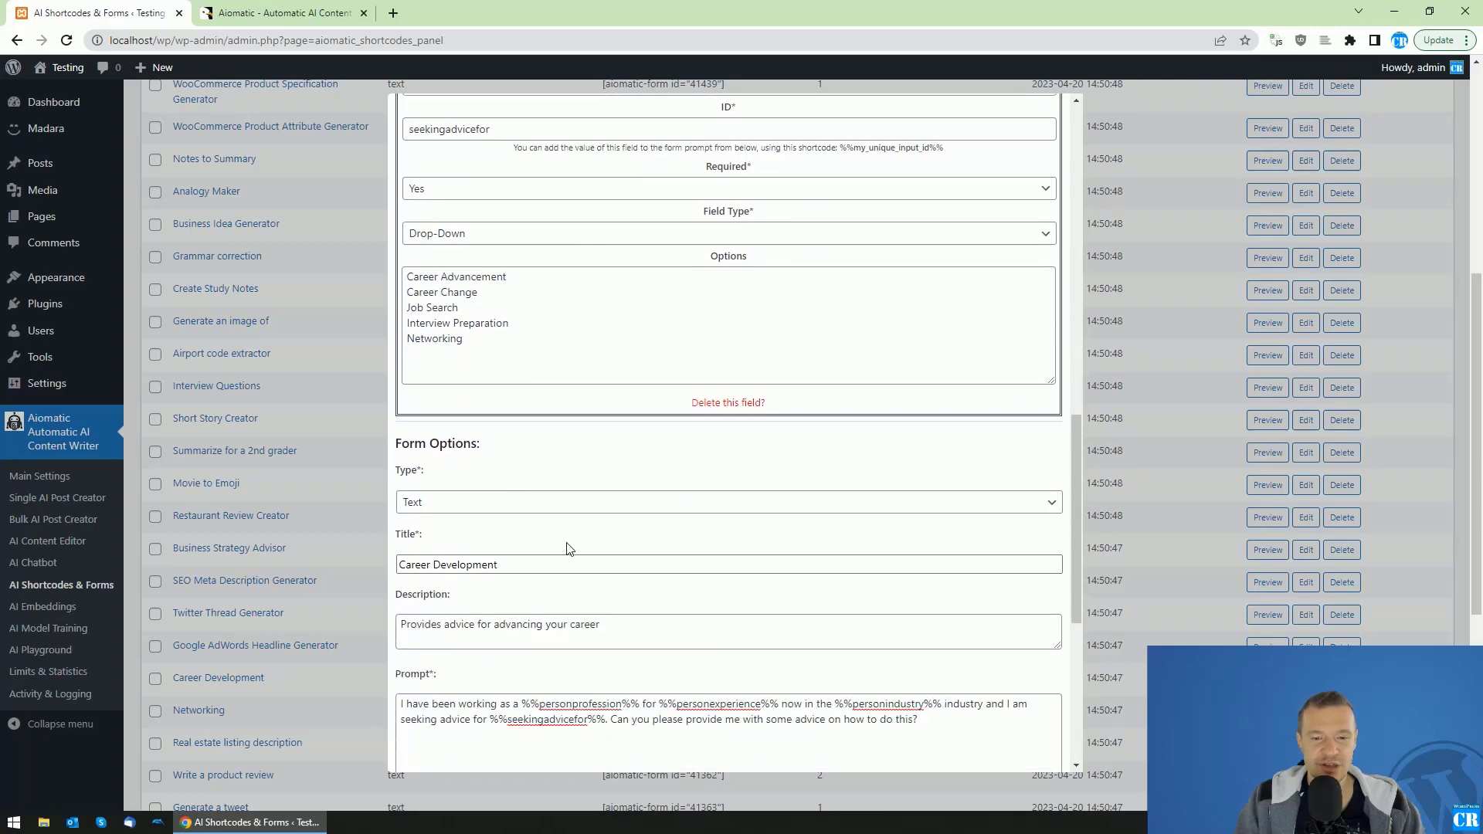
drag(401, 317, 937, 353)
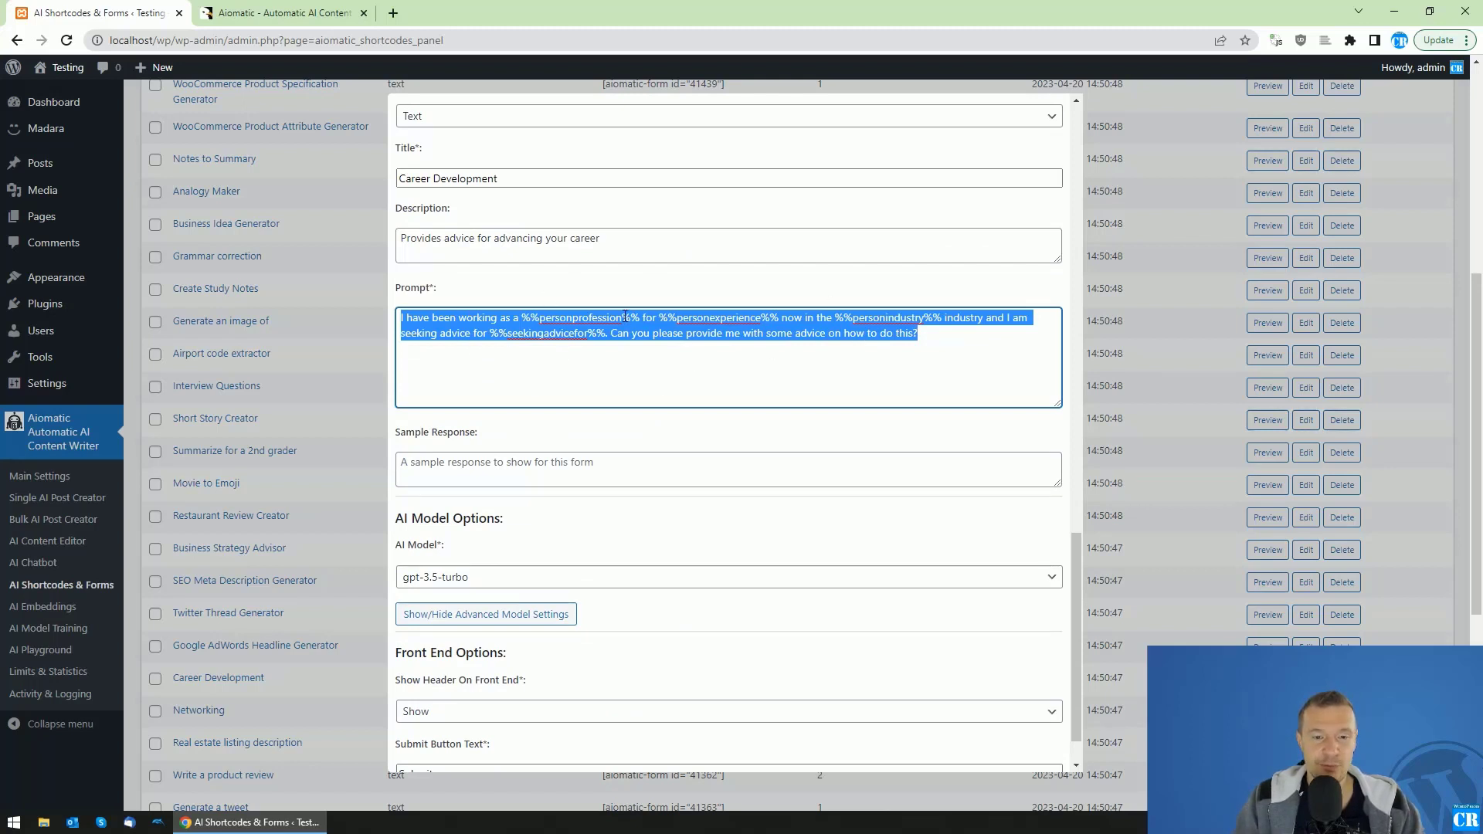
scroll(557, 452, down, 1)
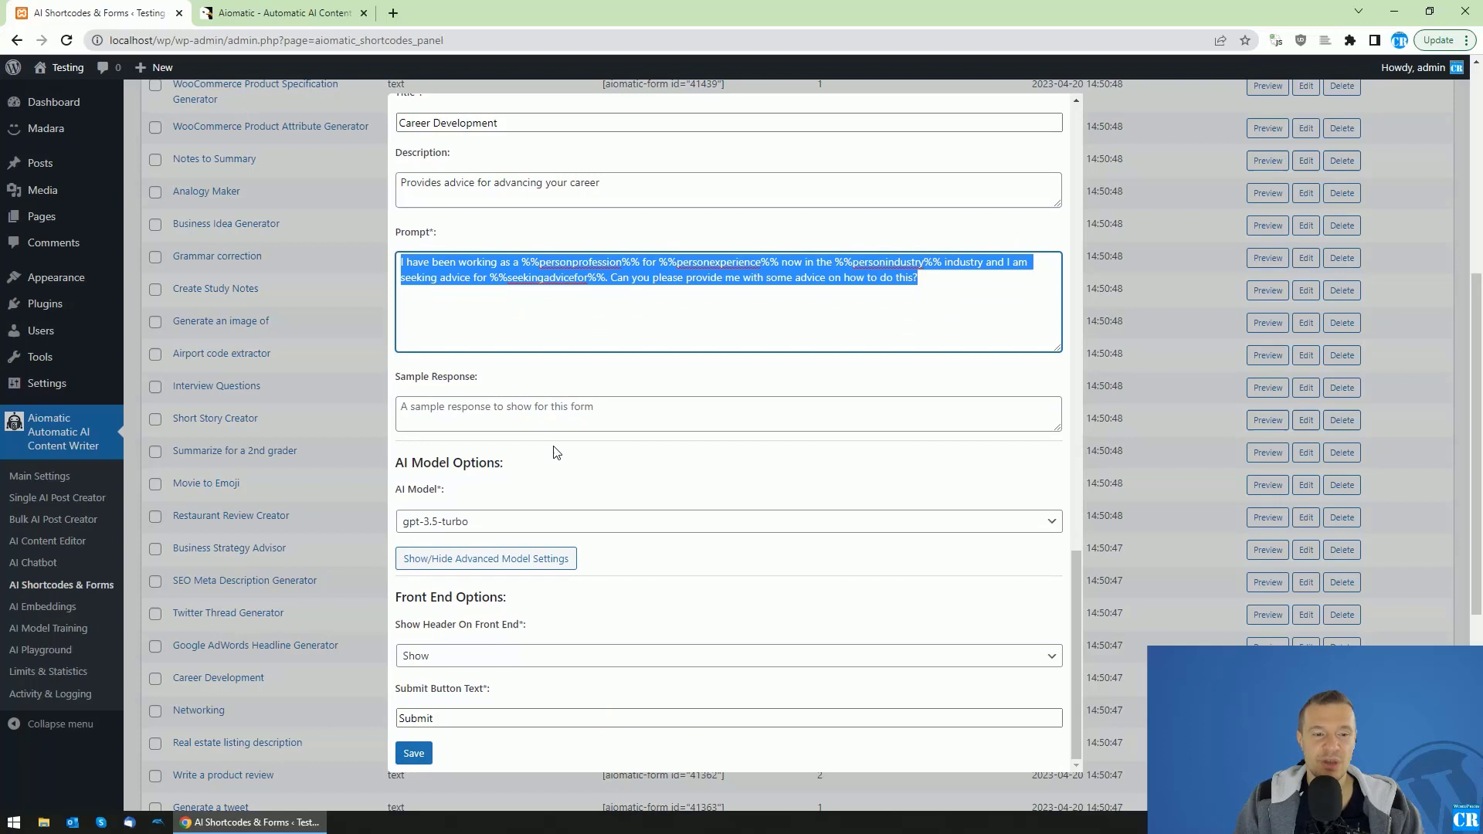
scroll(522, 479, down, 2)
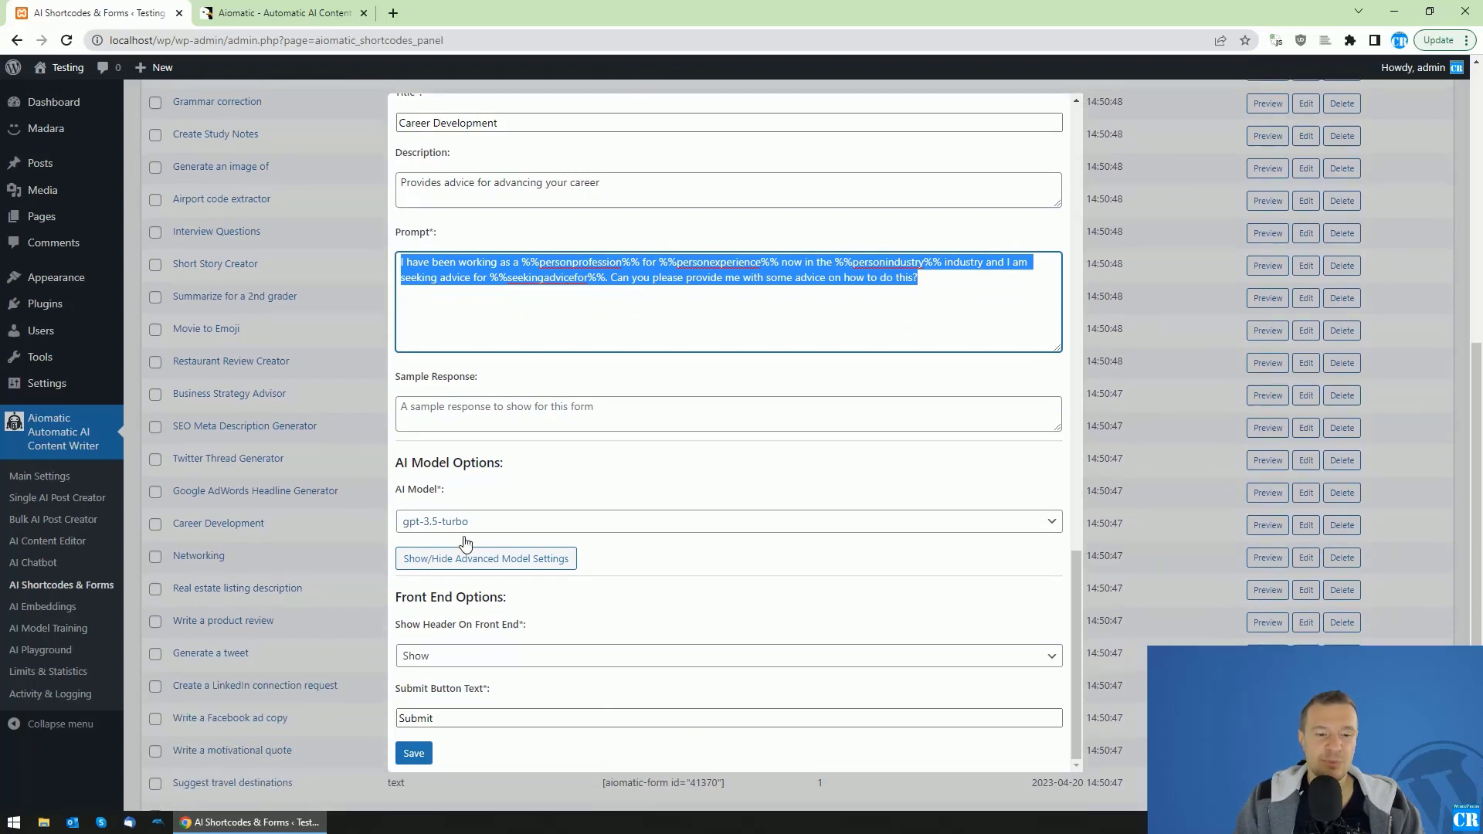
click(460, 568)
scroll(502, 510, down, 2)
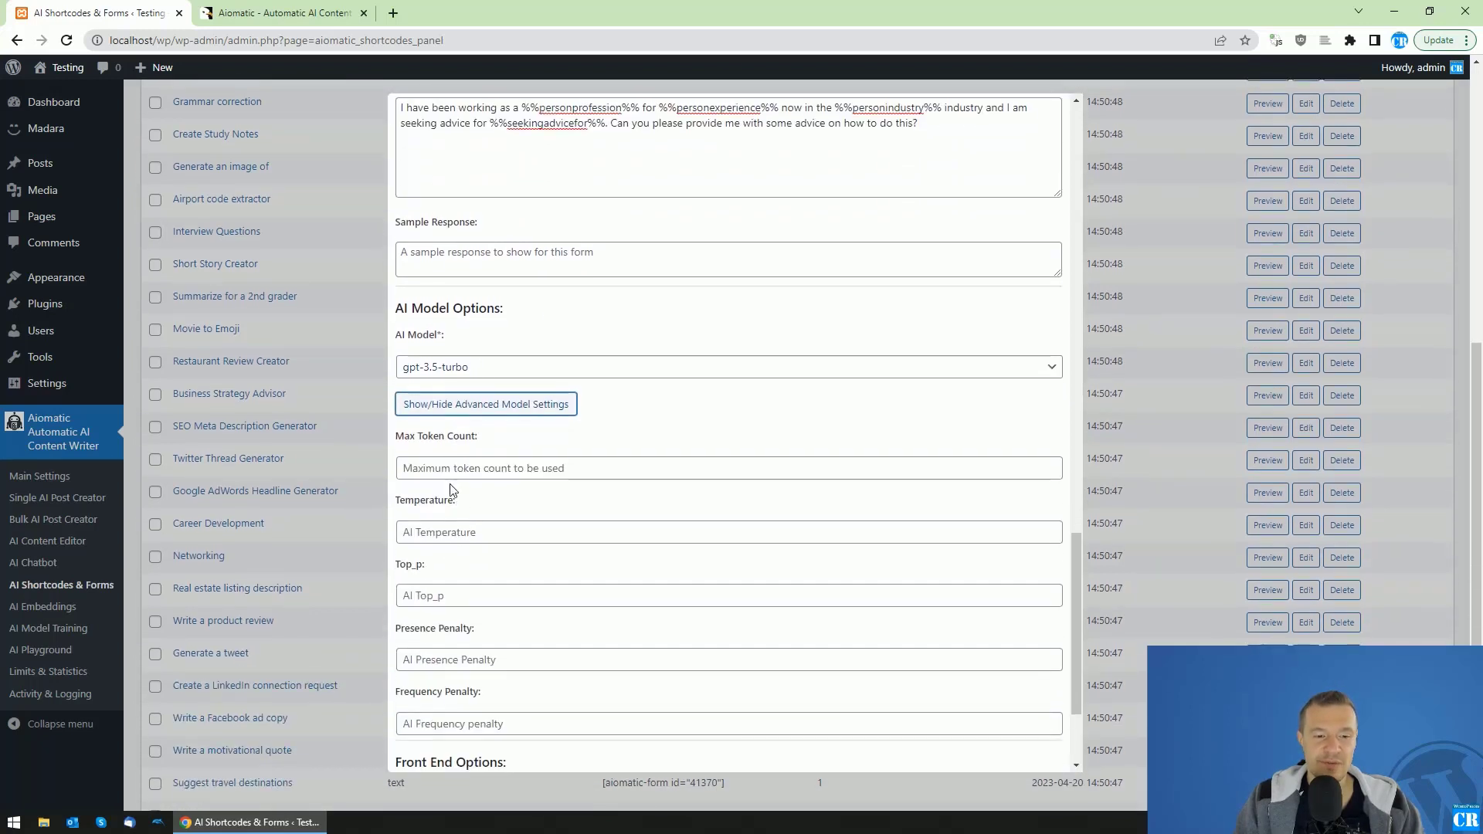
click(431, 369)
click(431, 369)
scroll(436, 340, down, 2)
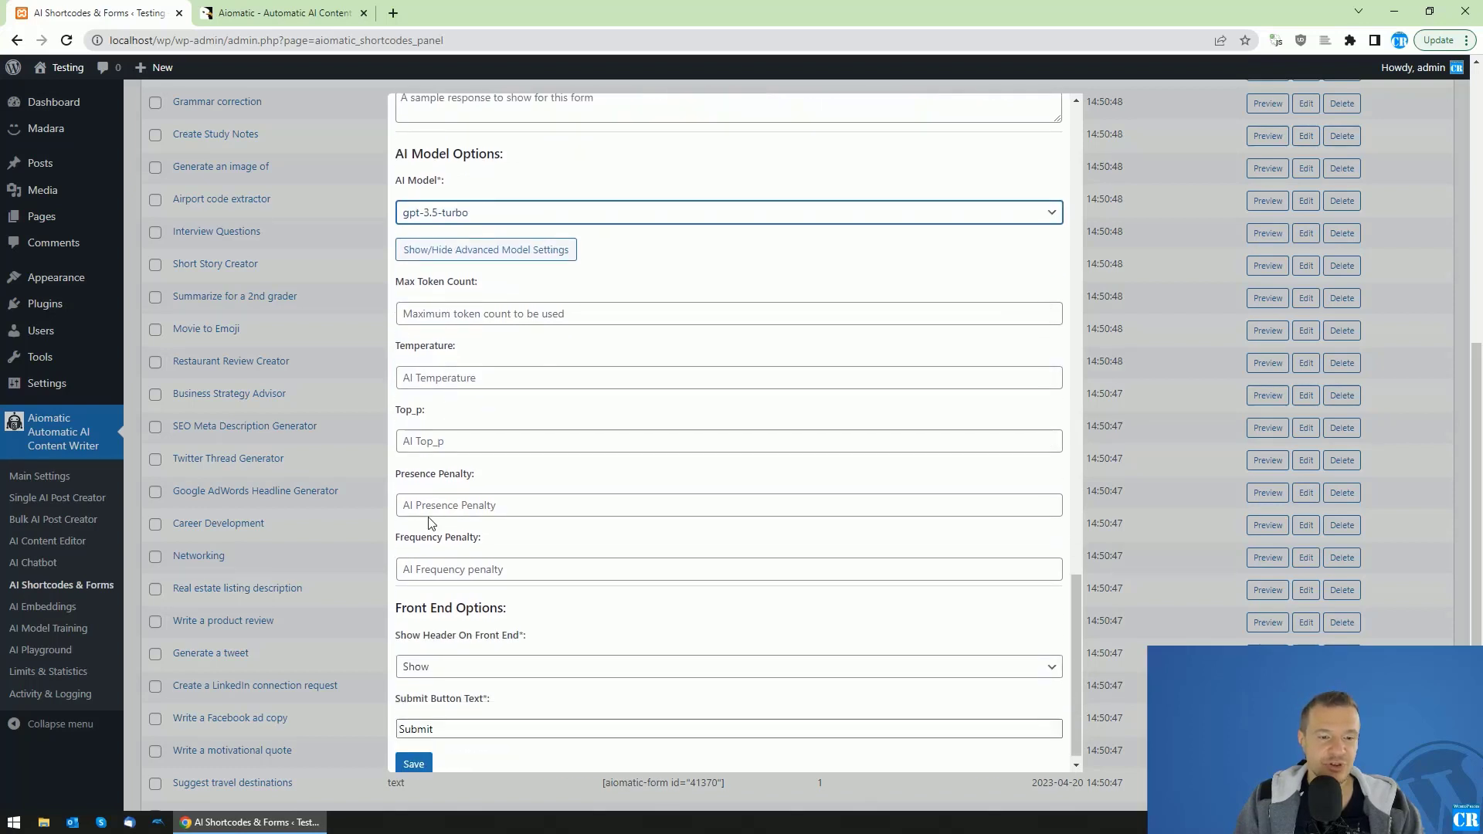
scroll(430, 504, down, 1)
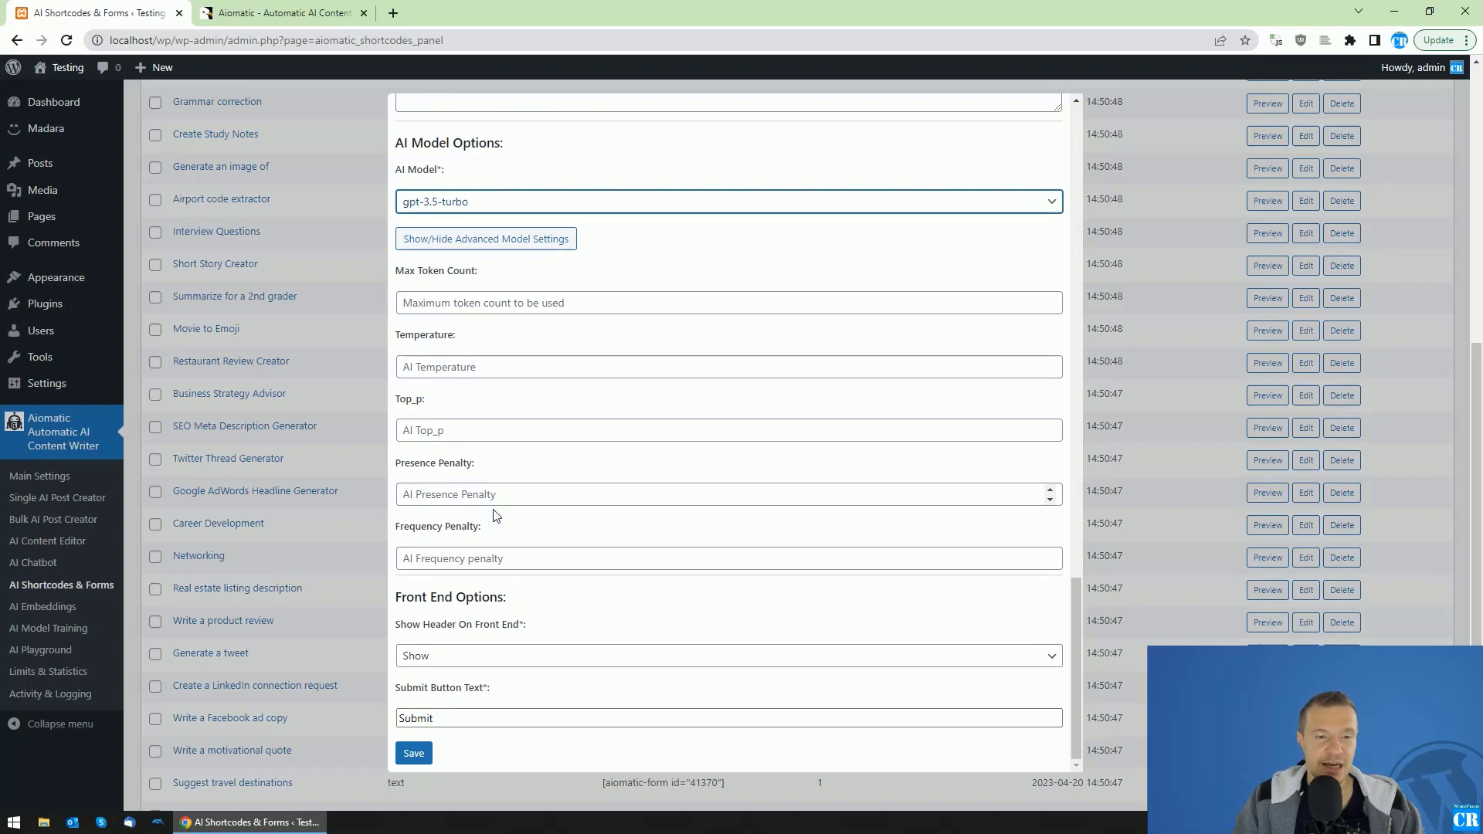
scroll(490, 513, down, 1)
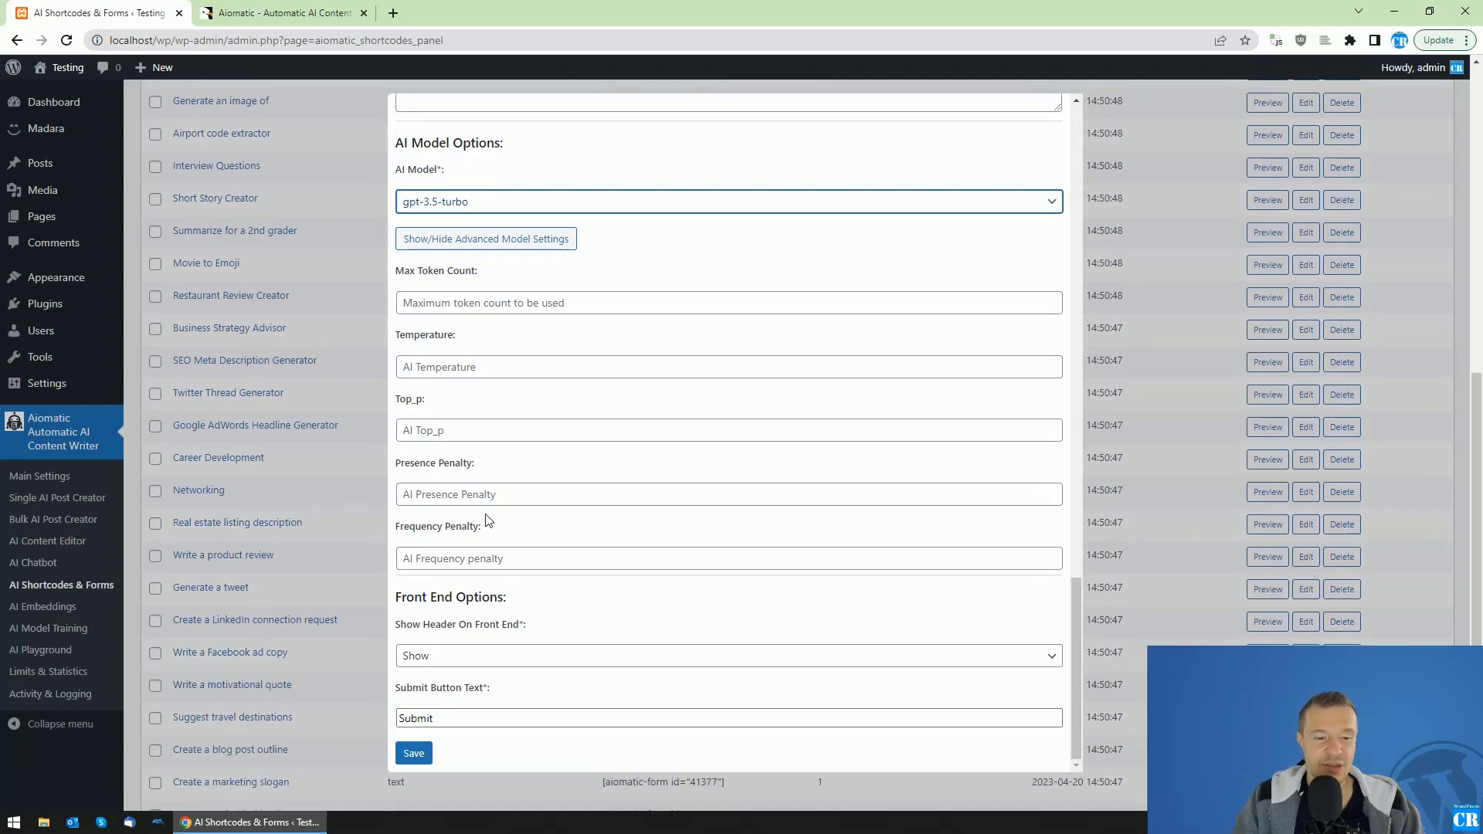
click(445, 238)
scroll(438, 534, down, 2)
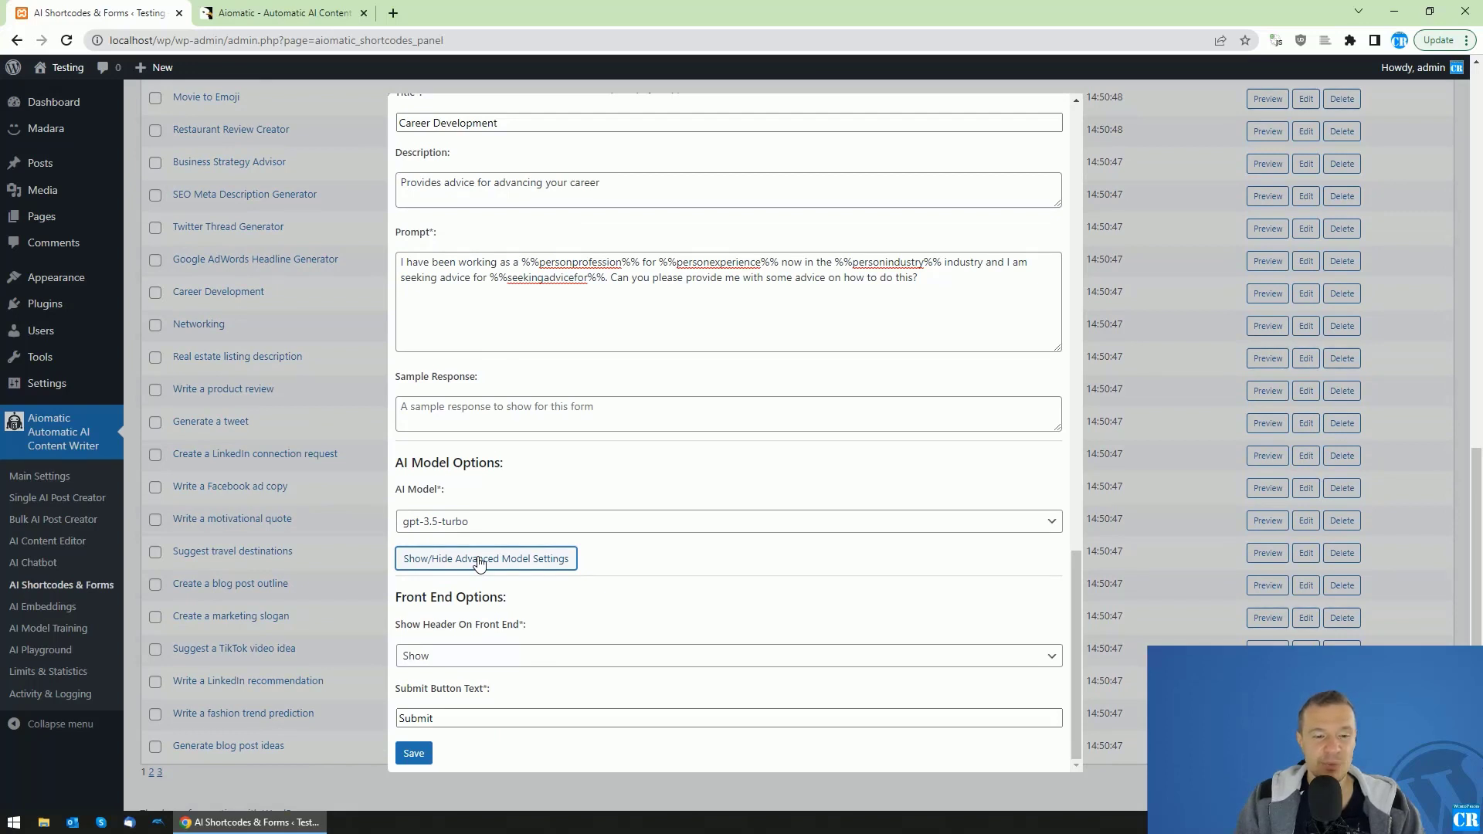
scroll(441, 618, down, 1)
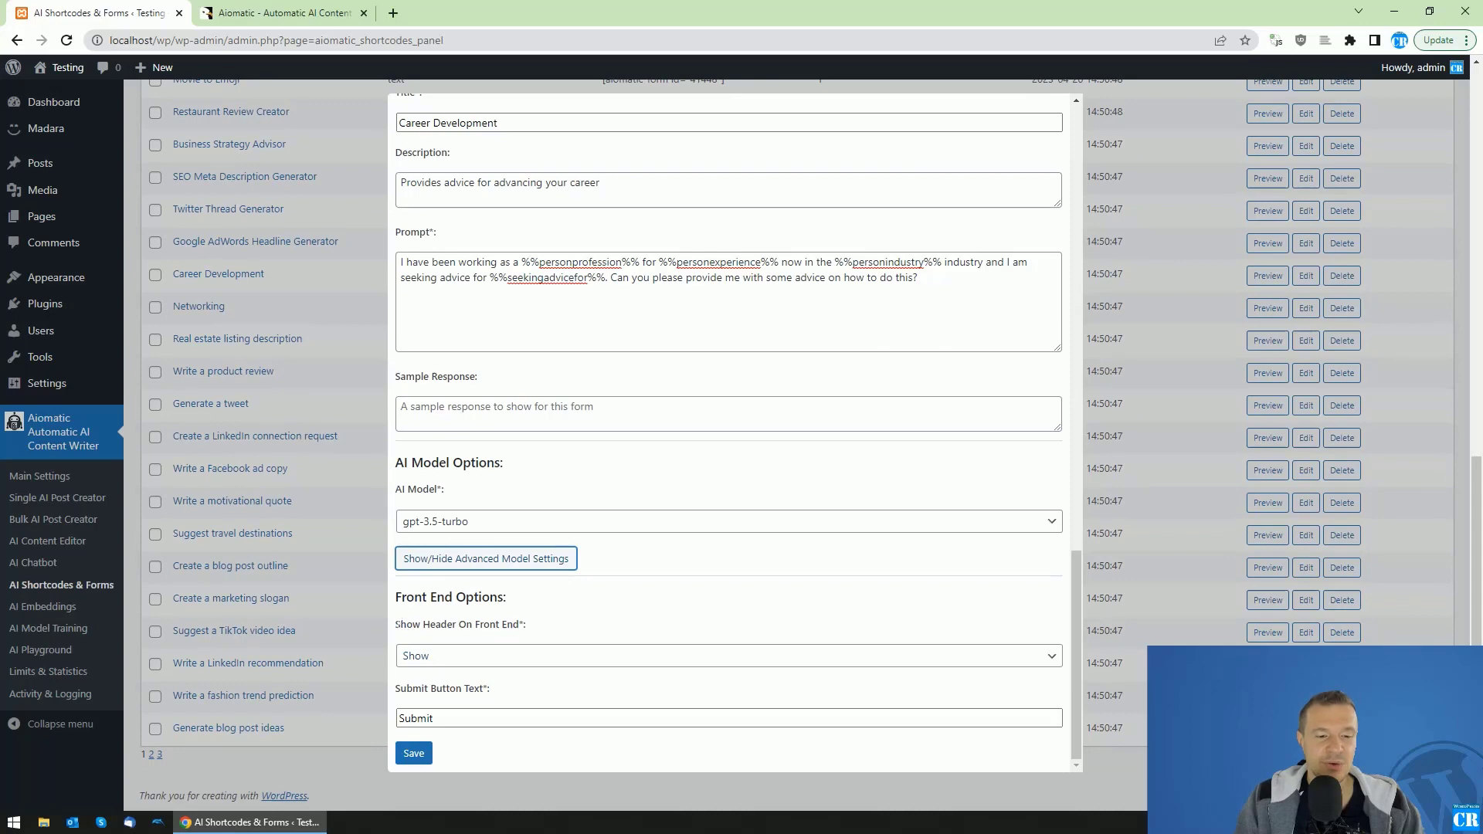
drag(395, 625, 520, 624)
click(451, 655)
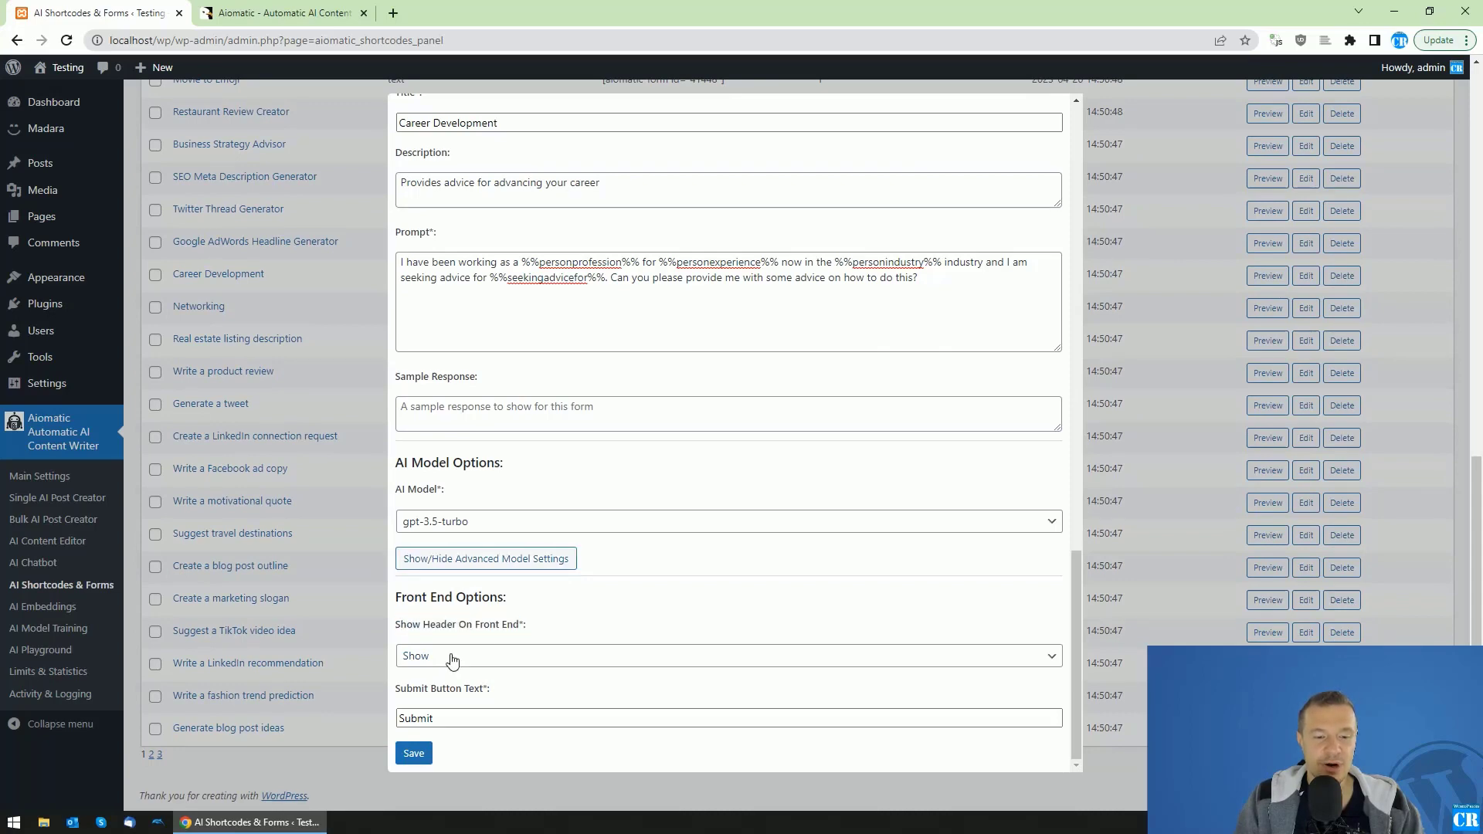
click(445, 657)
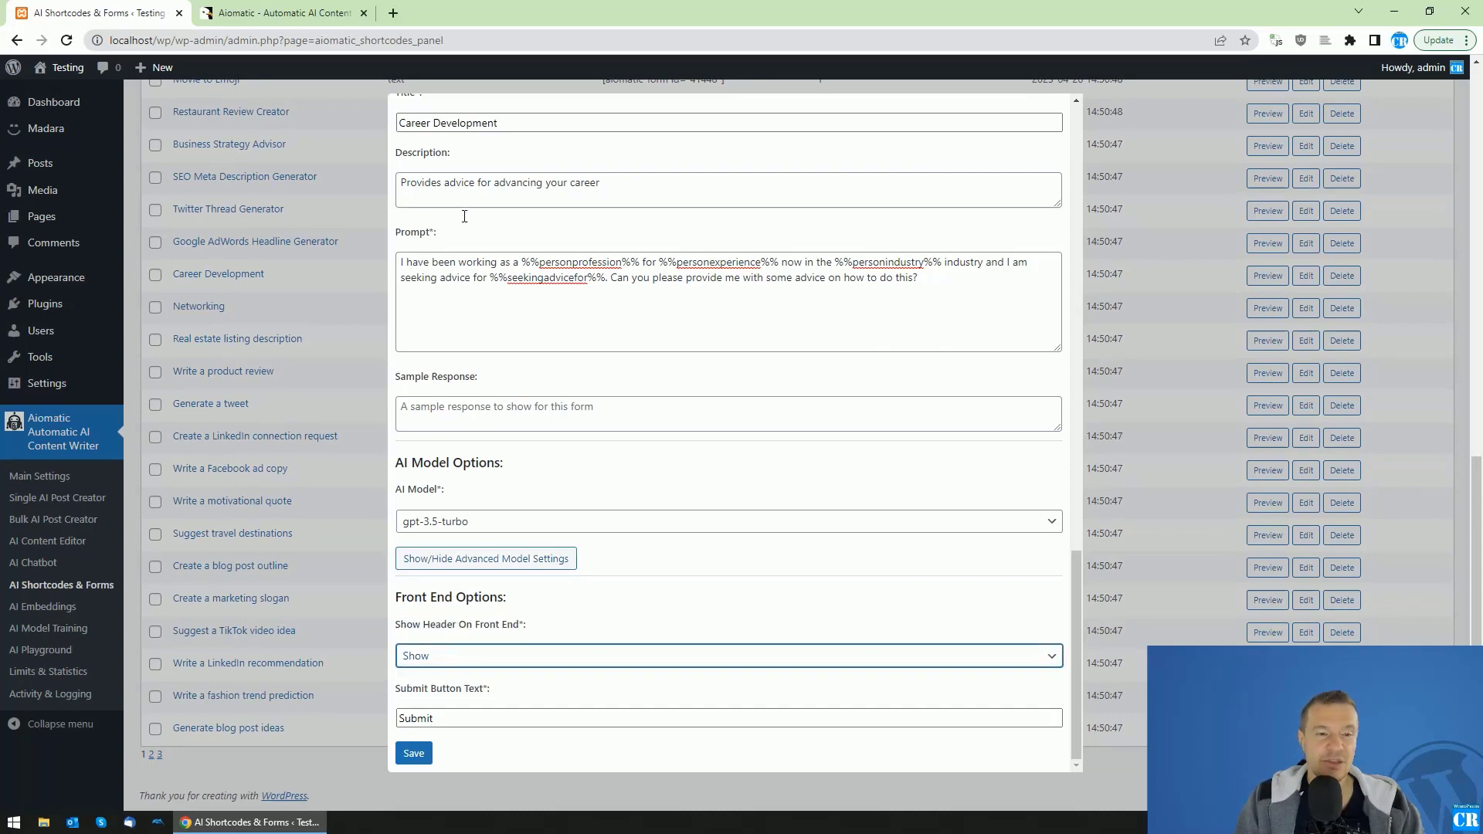
scroll(464, 216, up, 20)
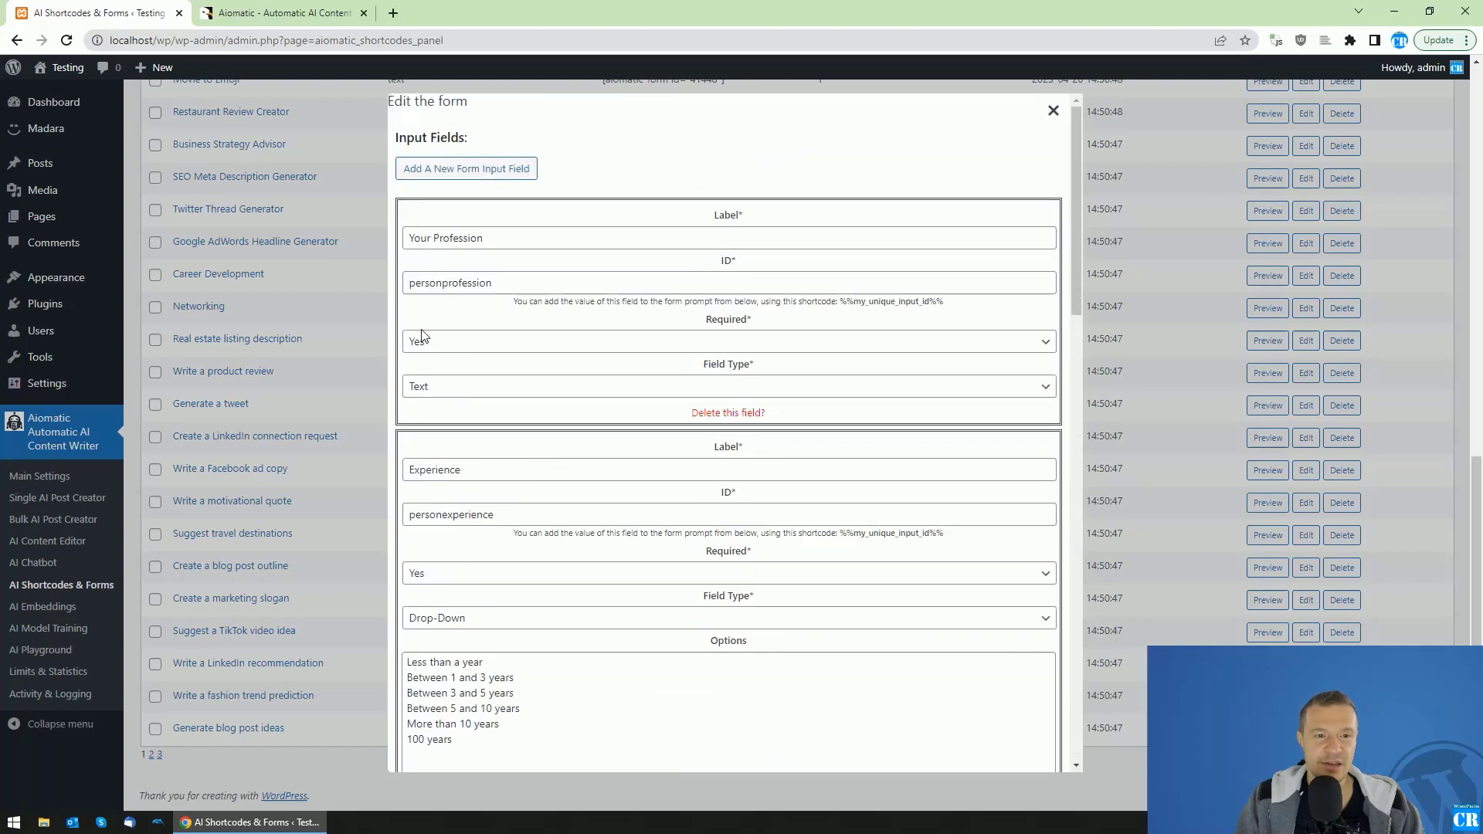
scroll(422, 337, down, 15)
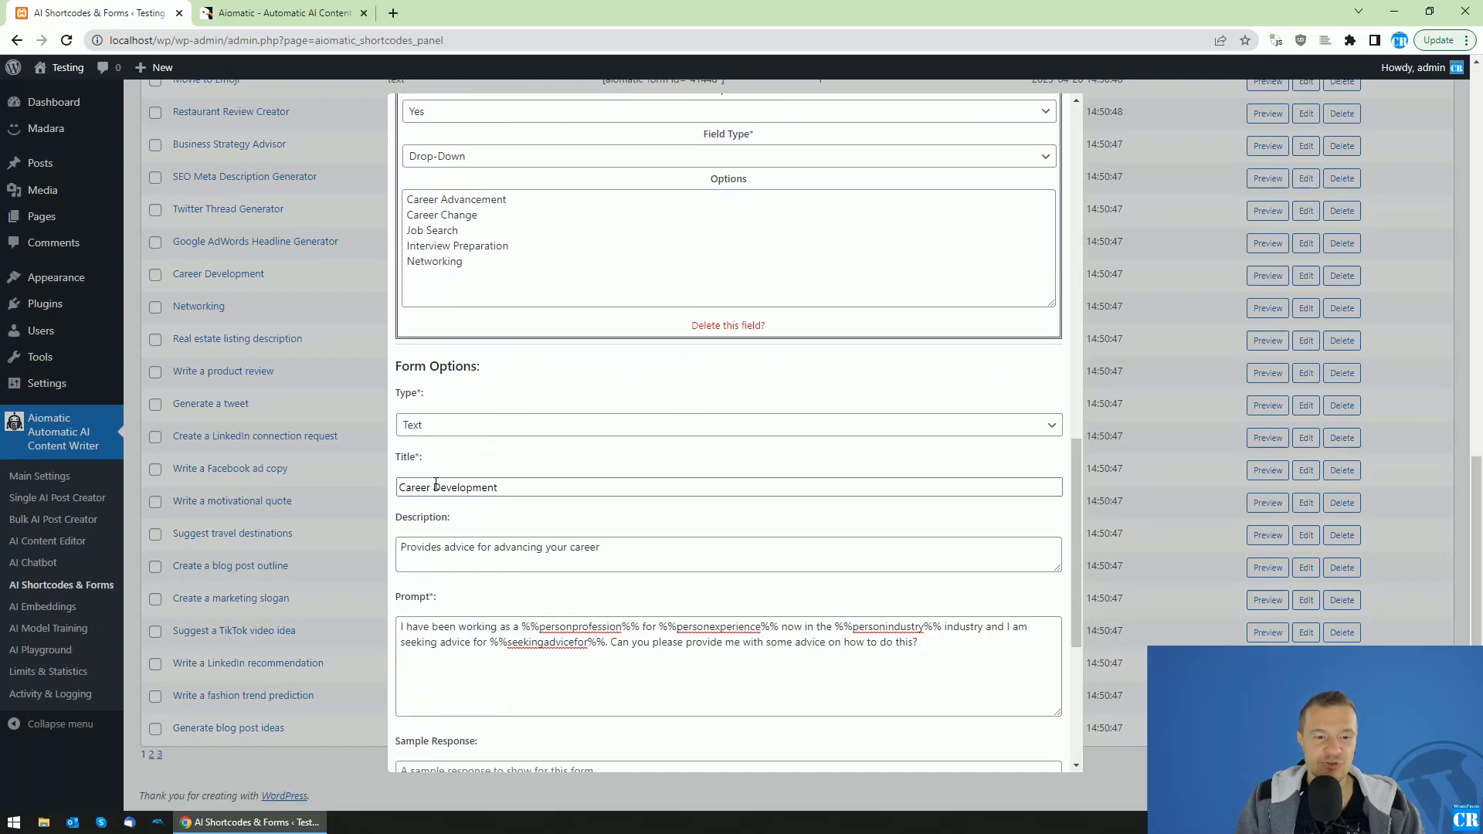
click(413, 484)
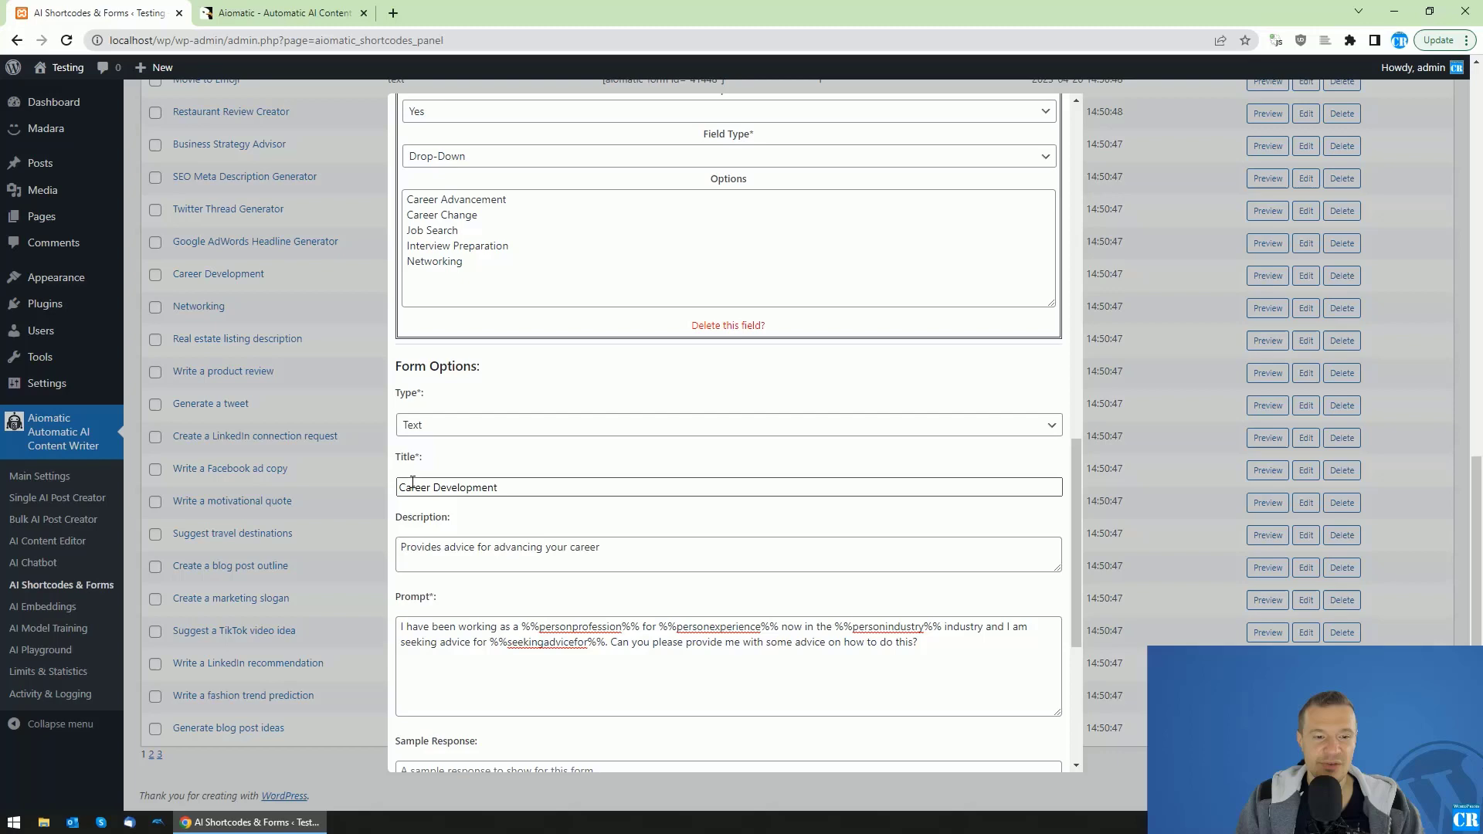
double_click(460, 547)
scroll(440, 556, down, 5)
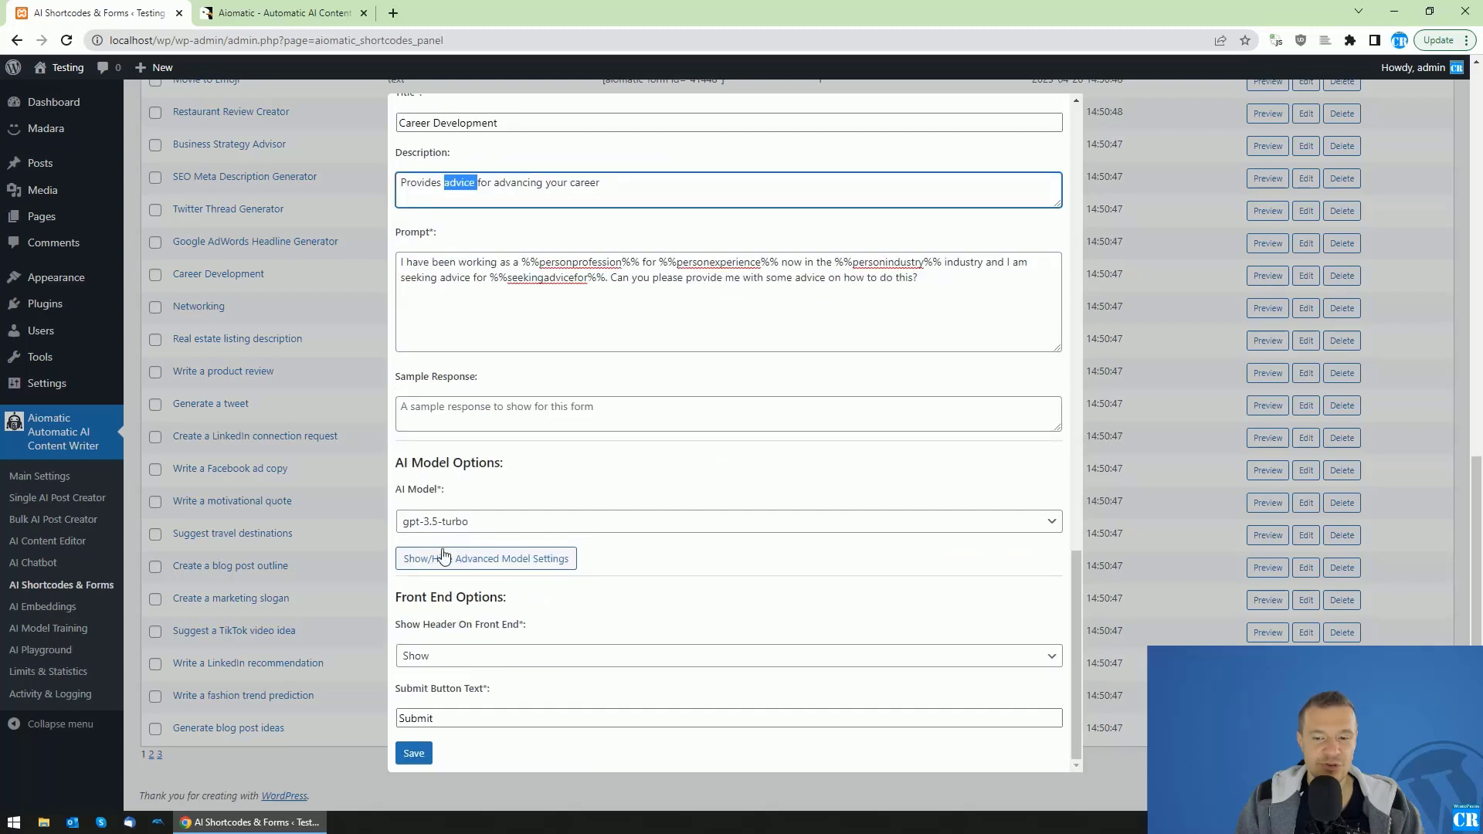
click(443, 659)
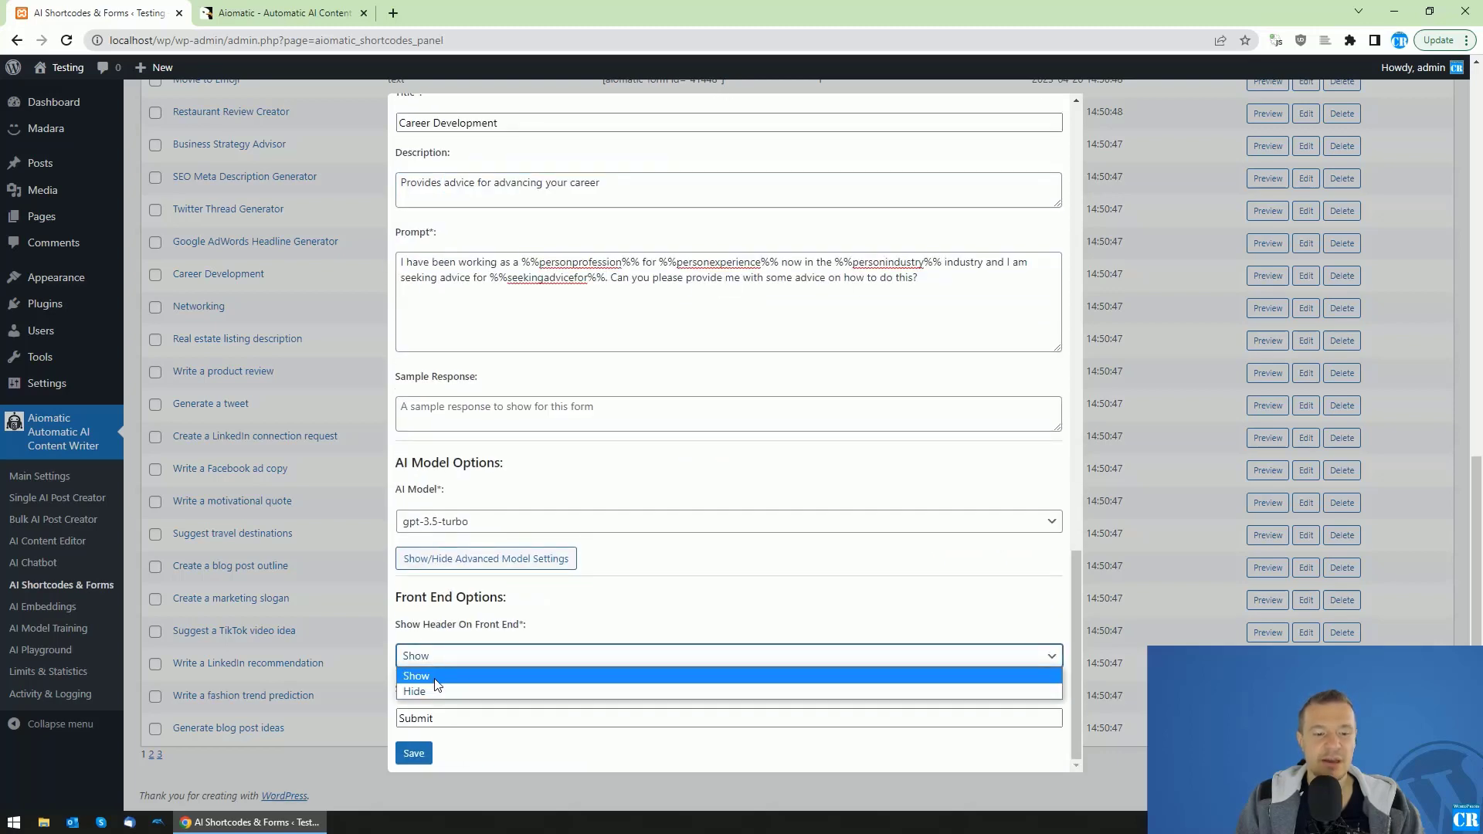
click(435, 632)
scroll(439, 627, up, 1)
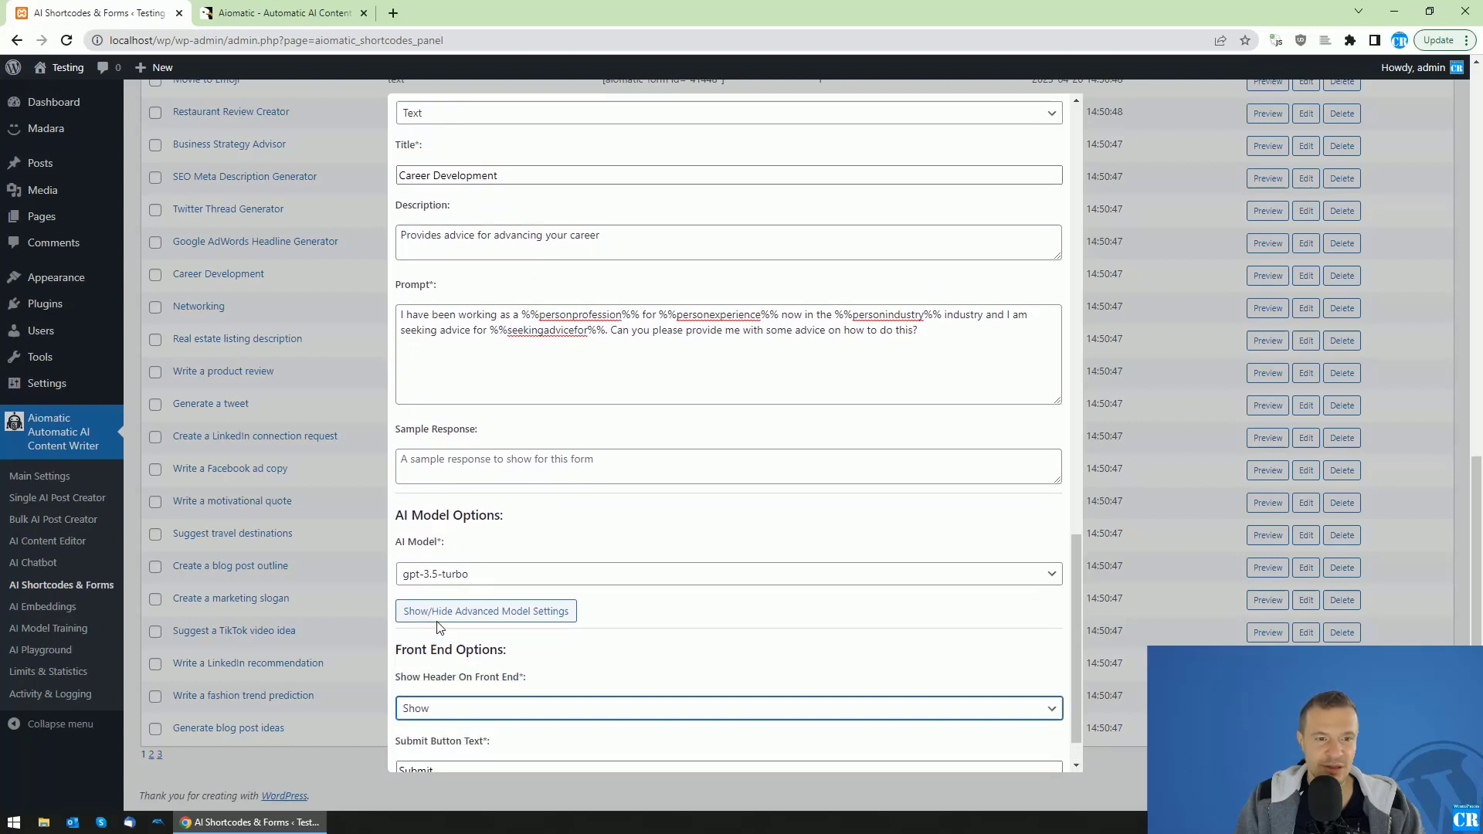
scroll(437, 656, down, 1)
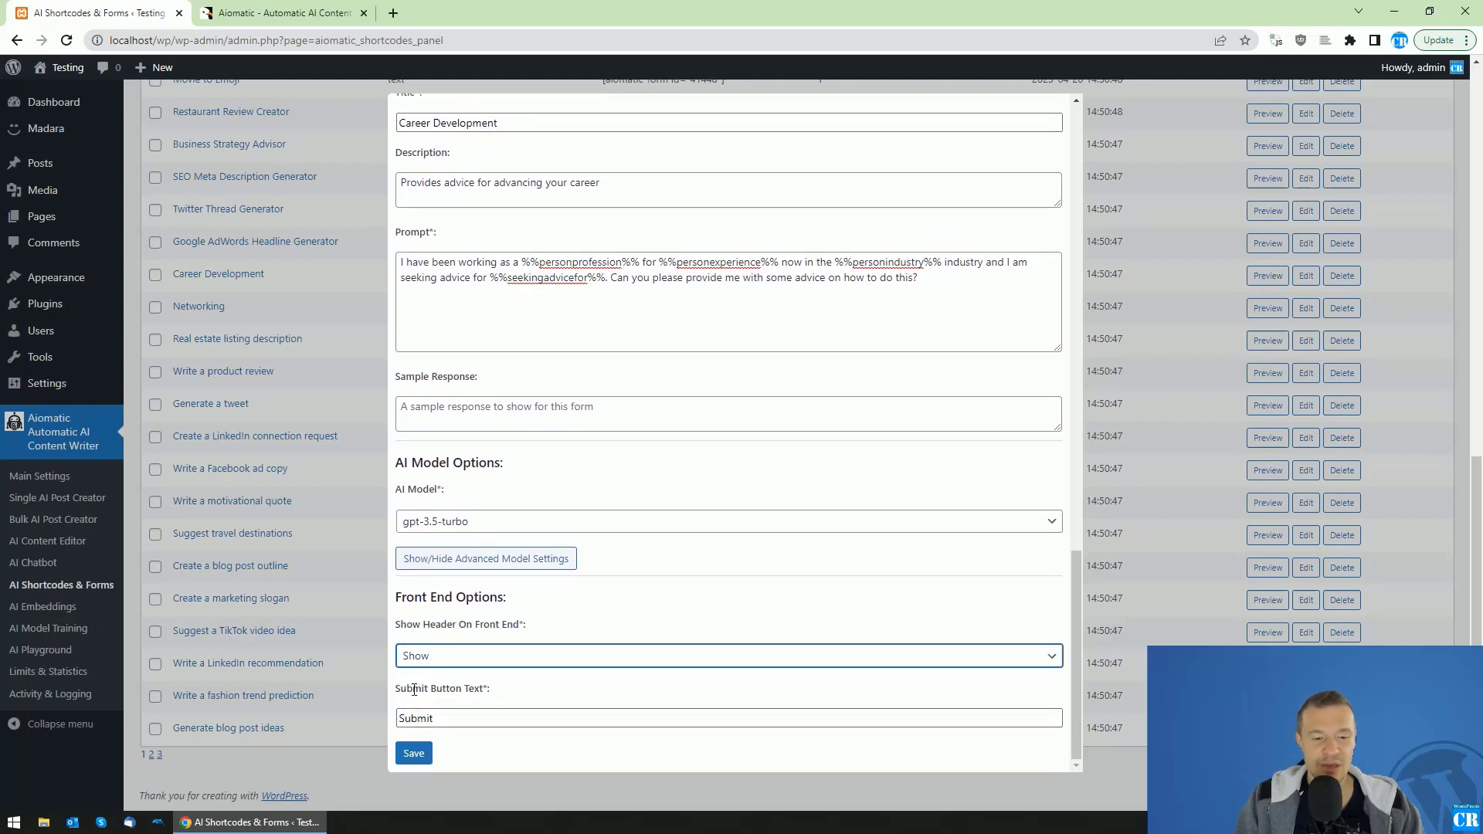
drag(434, 718, 409, 719)
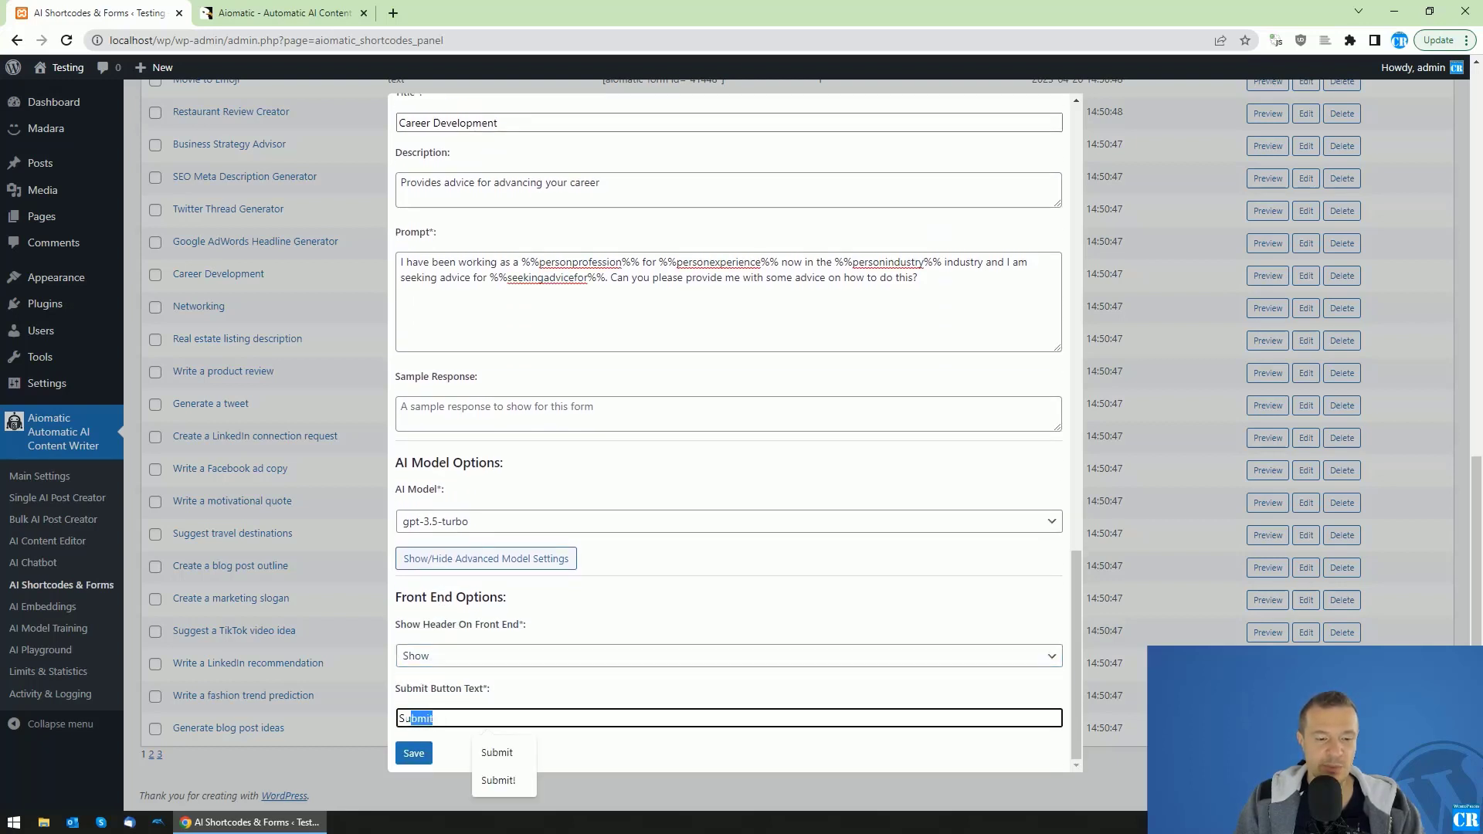
scroll(550, 544, up, 15)
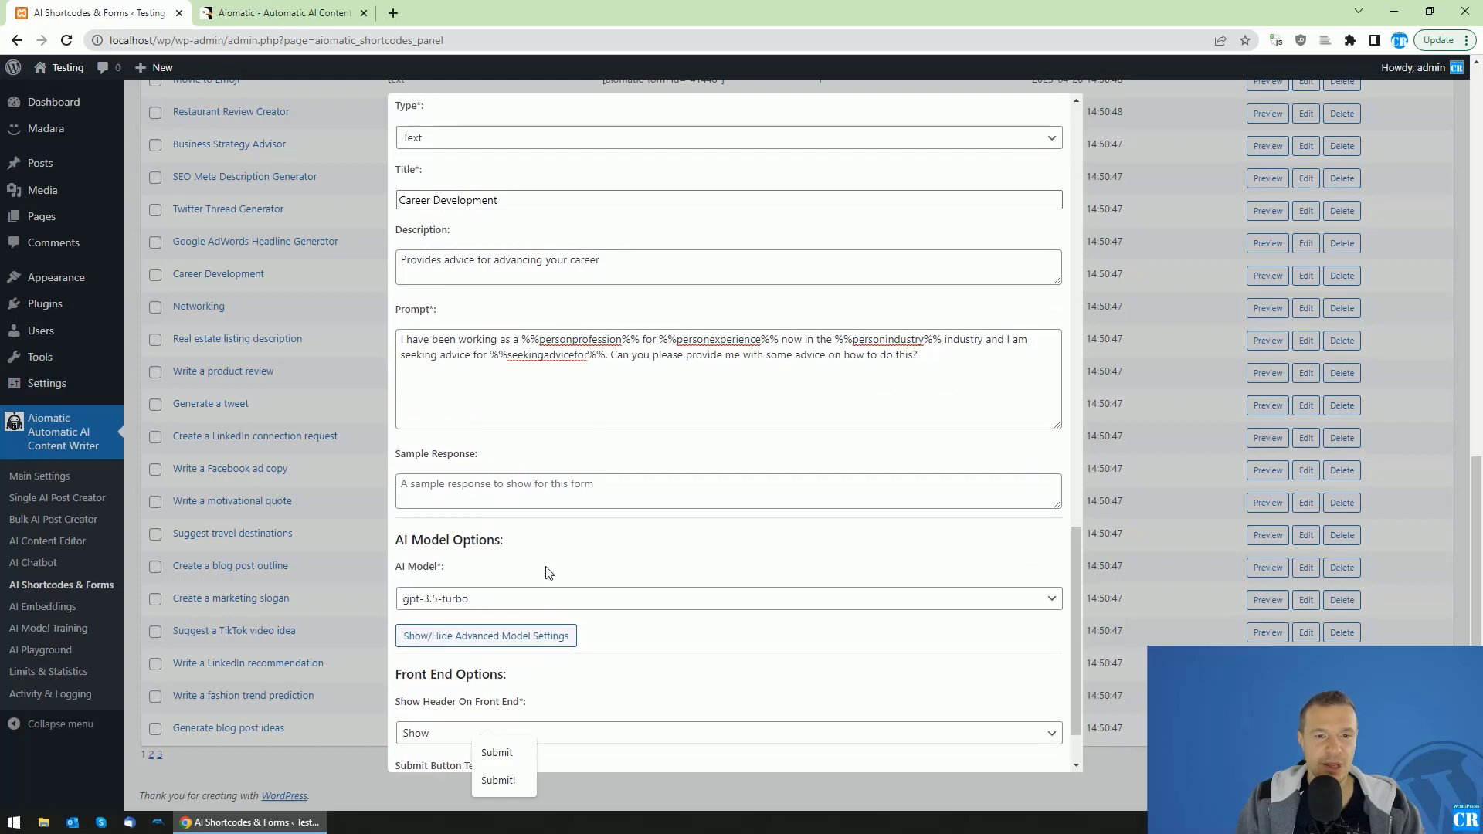
Label the new input field 'Salary Target', correcting it to a capital T
scroll(543, 606, up, 5)
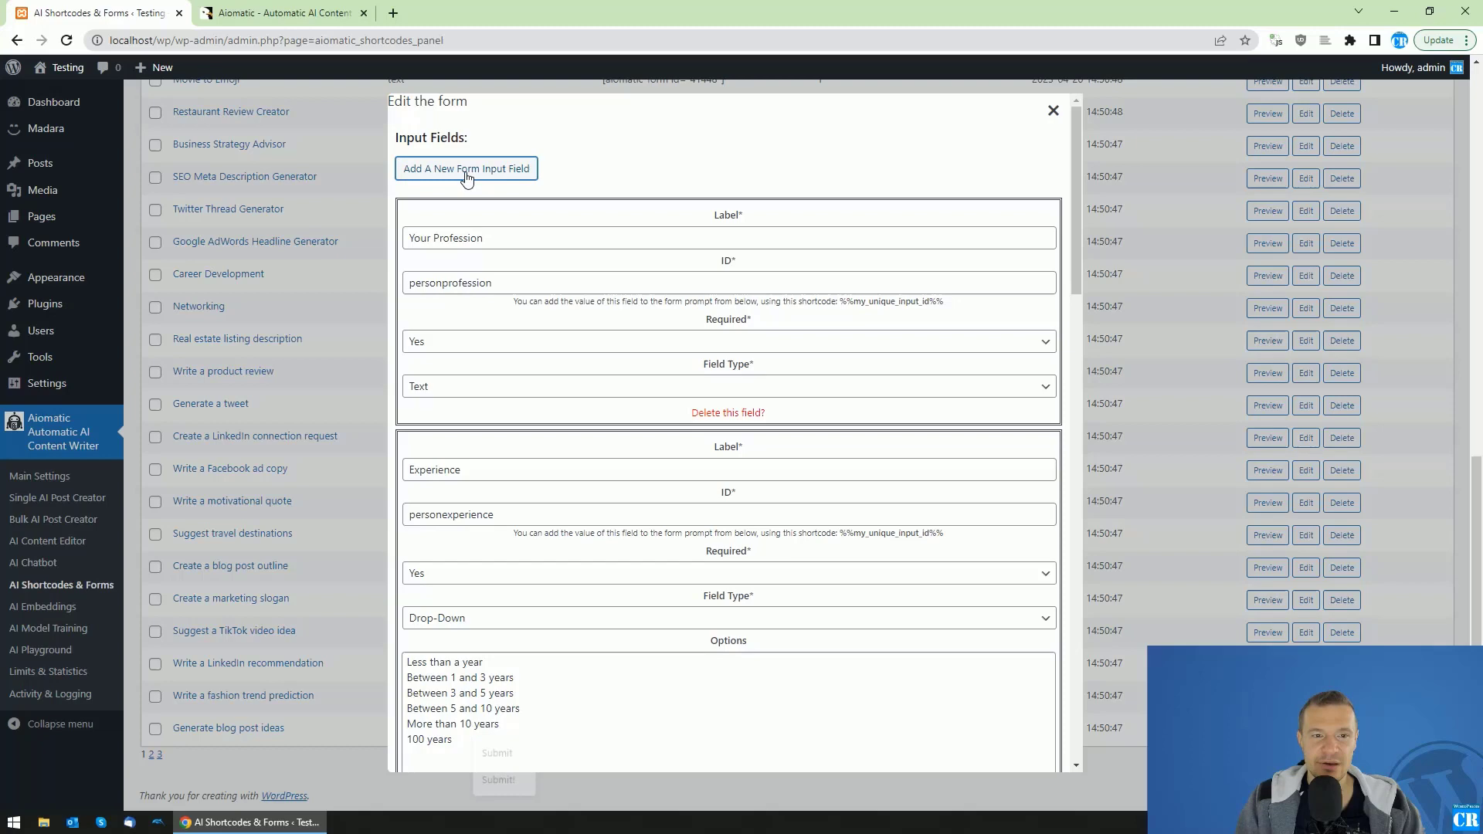
scroll(500, 340, down, 5)
scroll(503, 327, down, 10)
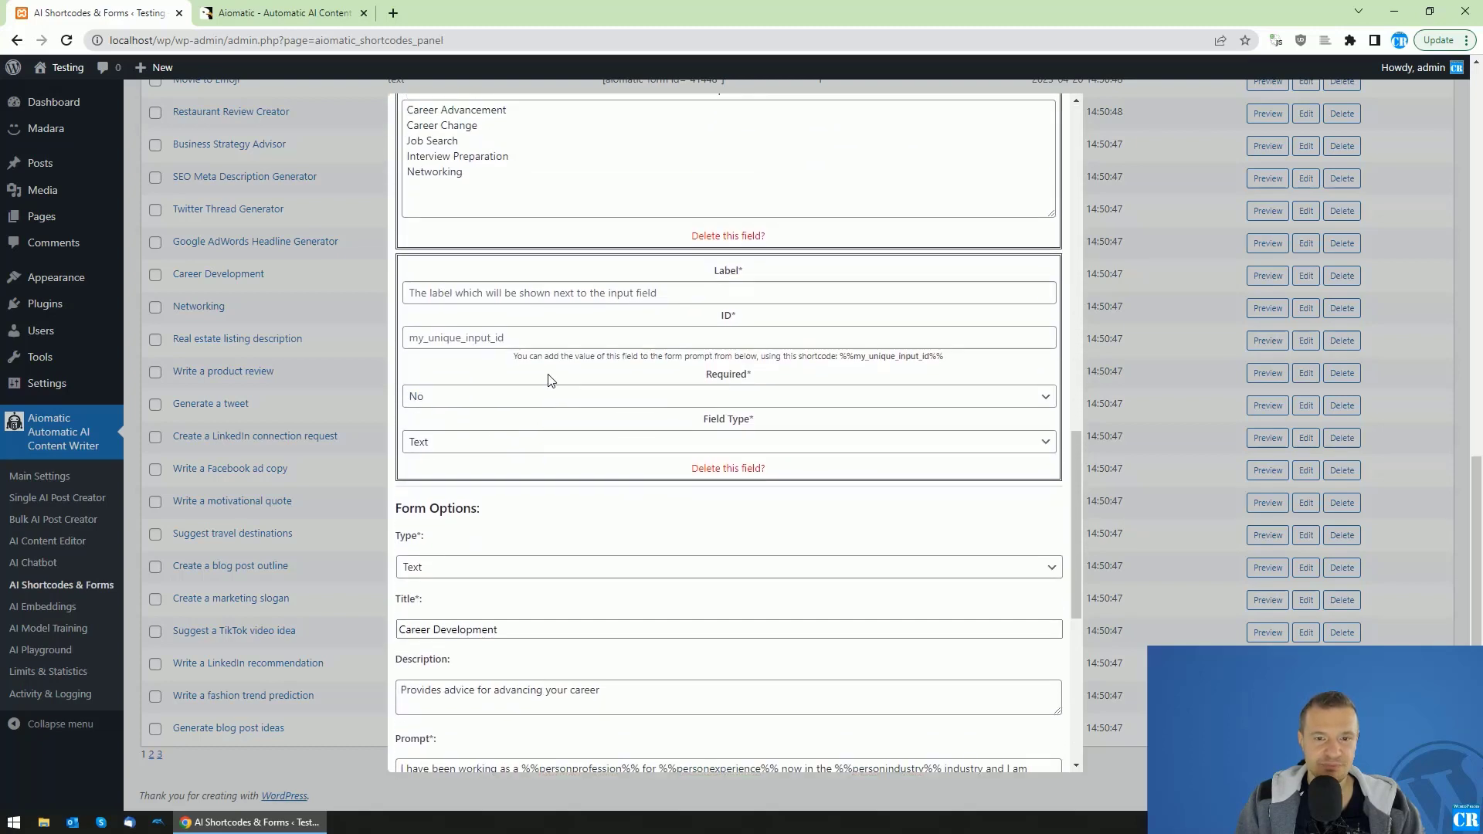
scroll(475, 303, up, 1)
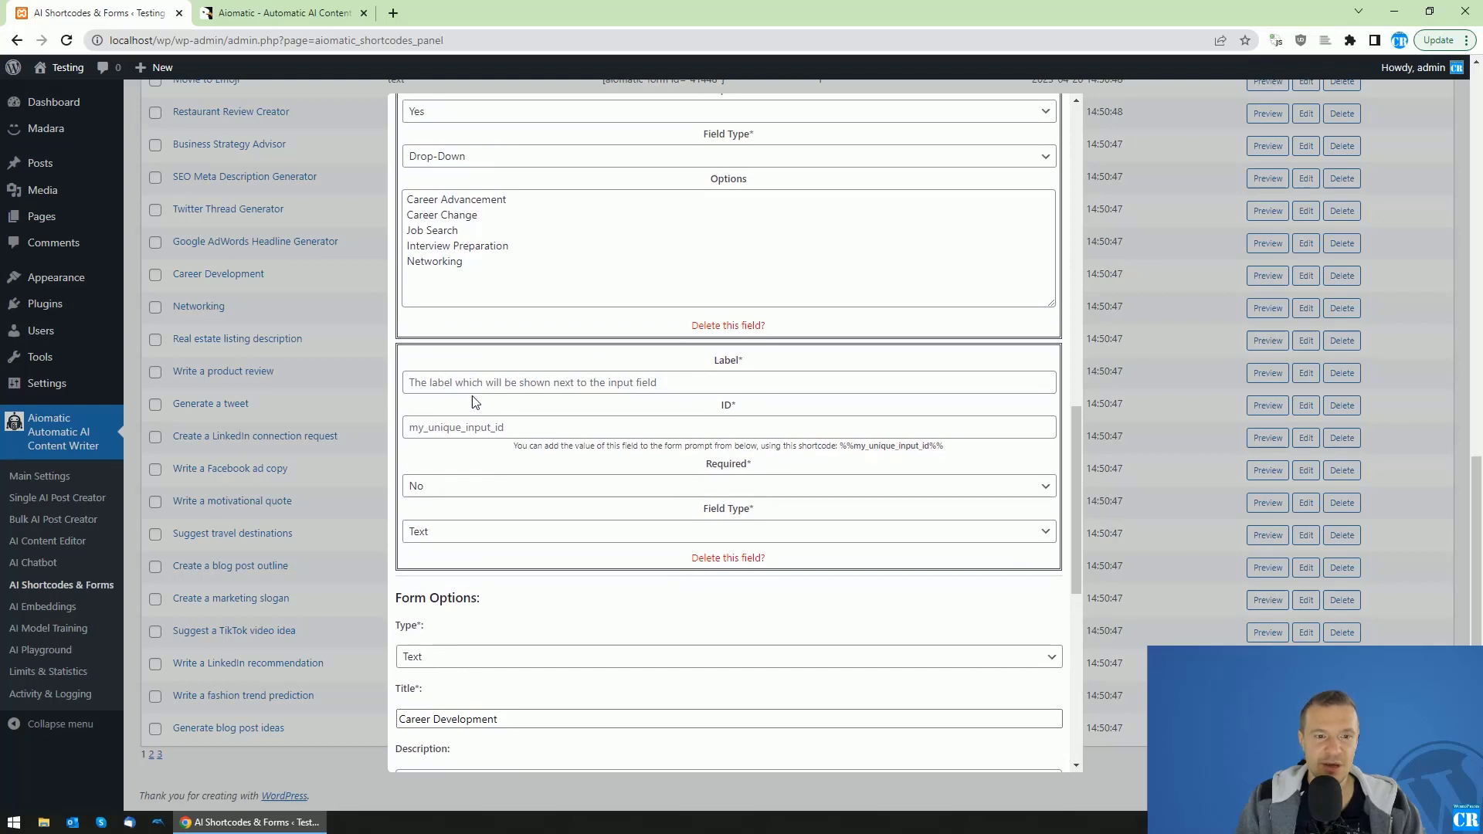
click(479, 377)
scroll(485, 448, down, 4)
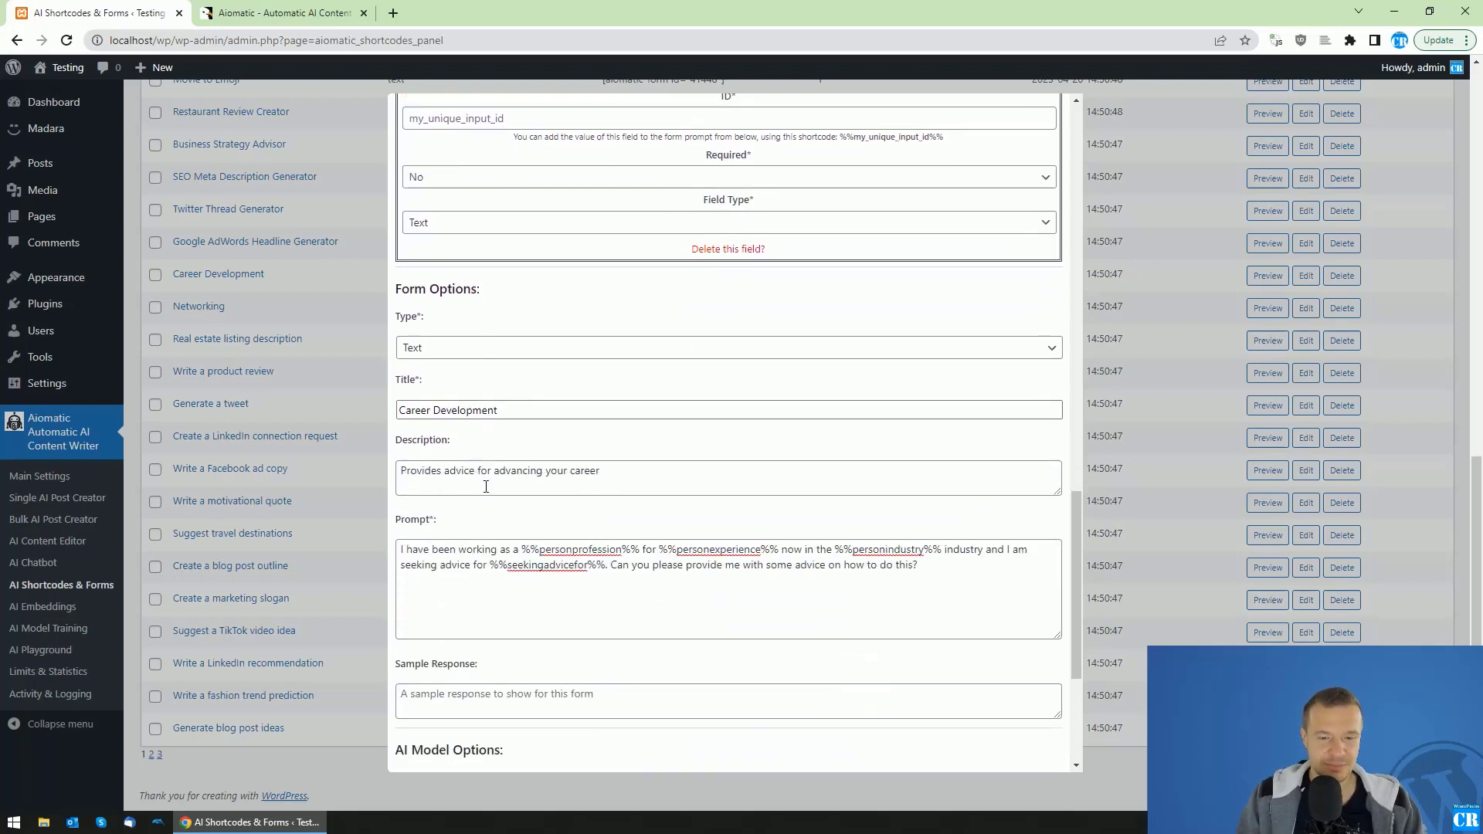
scroll(486, 486, up, 2)
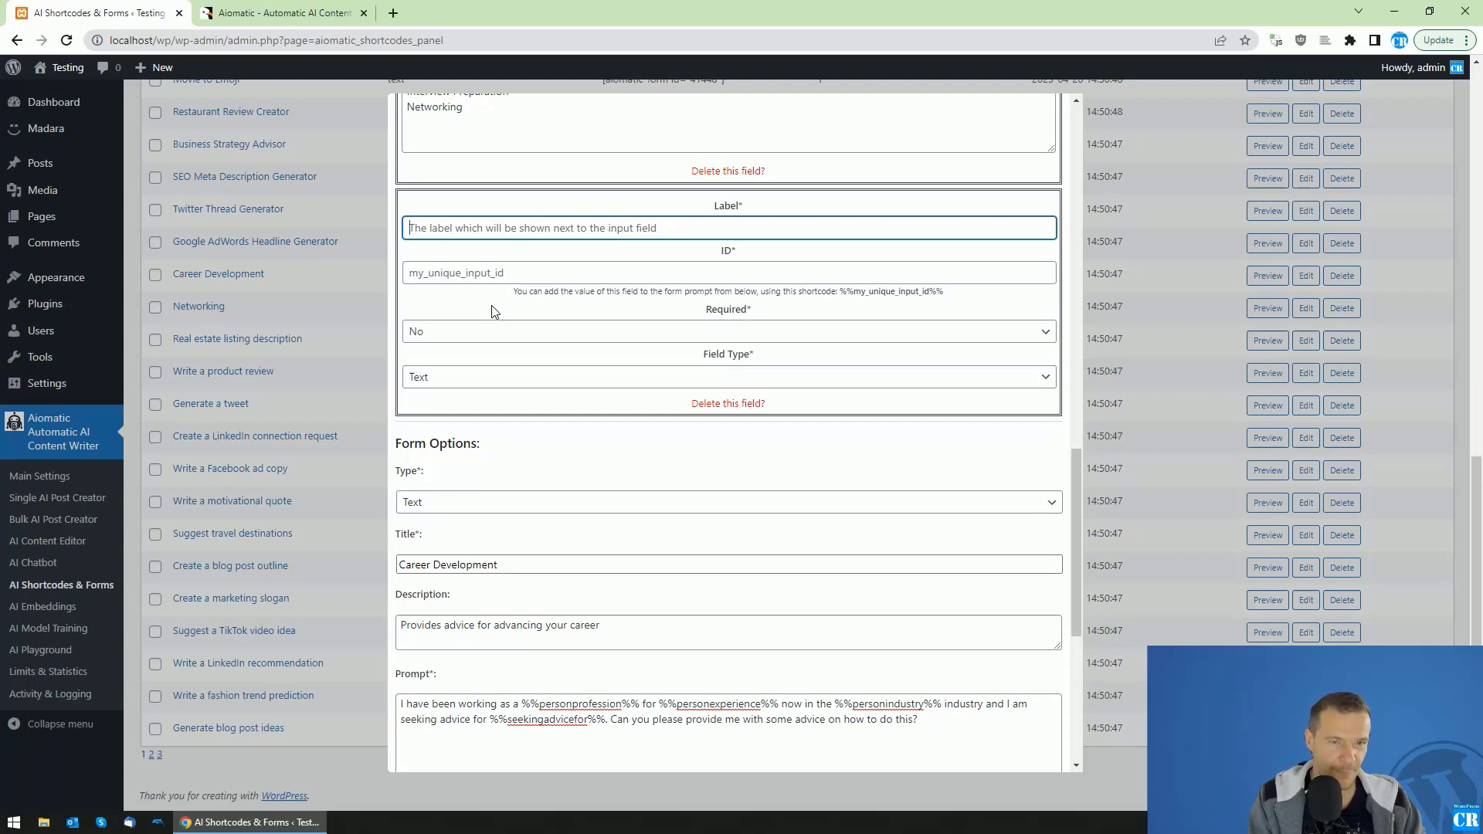
text(Salary target)
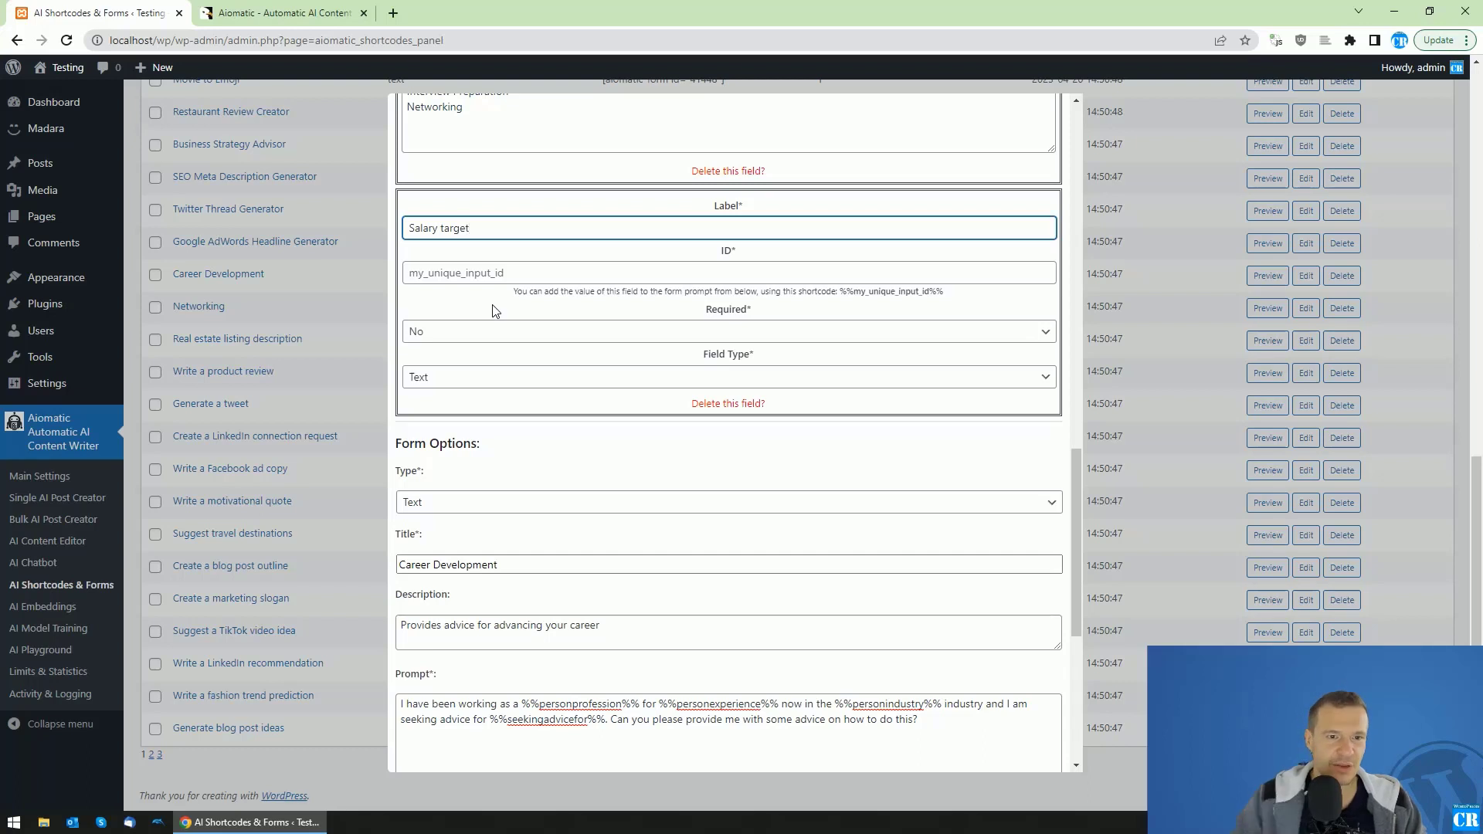
scroll(495, 310, up, 4)
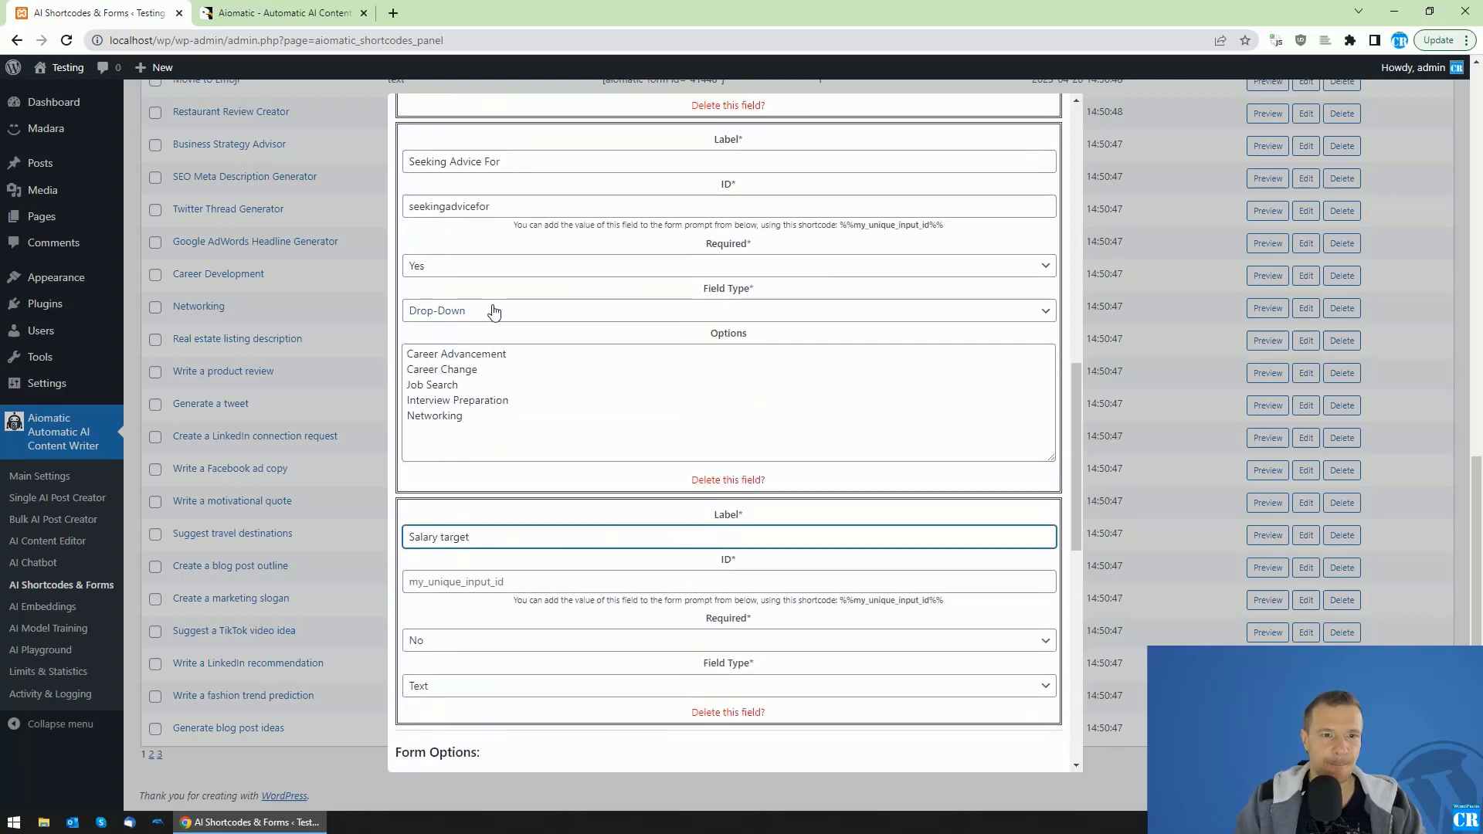
scroll(490, 309, down, 1)
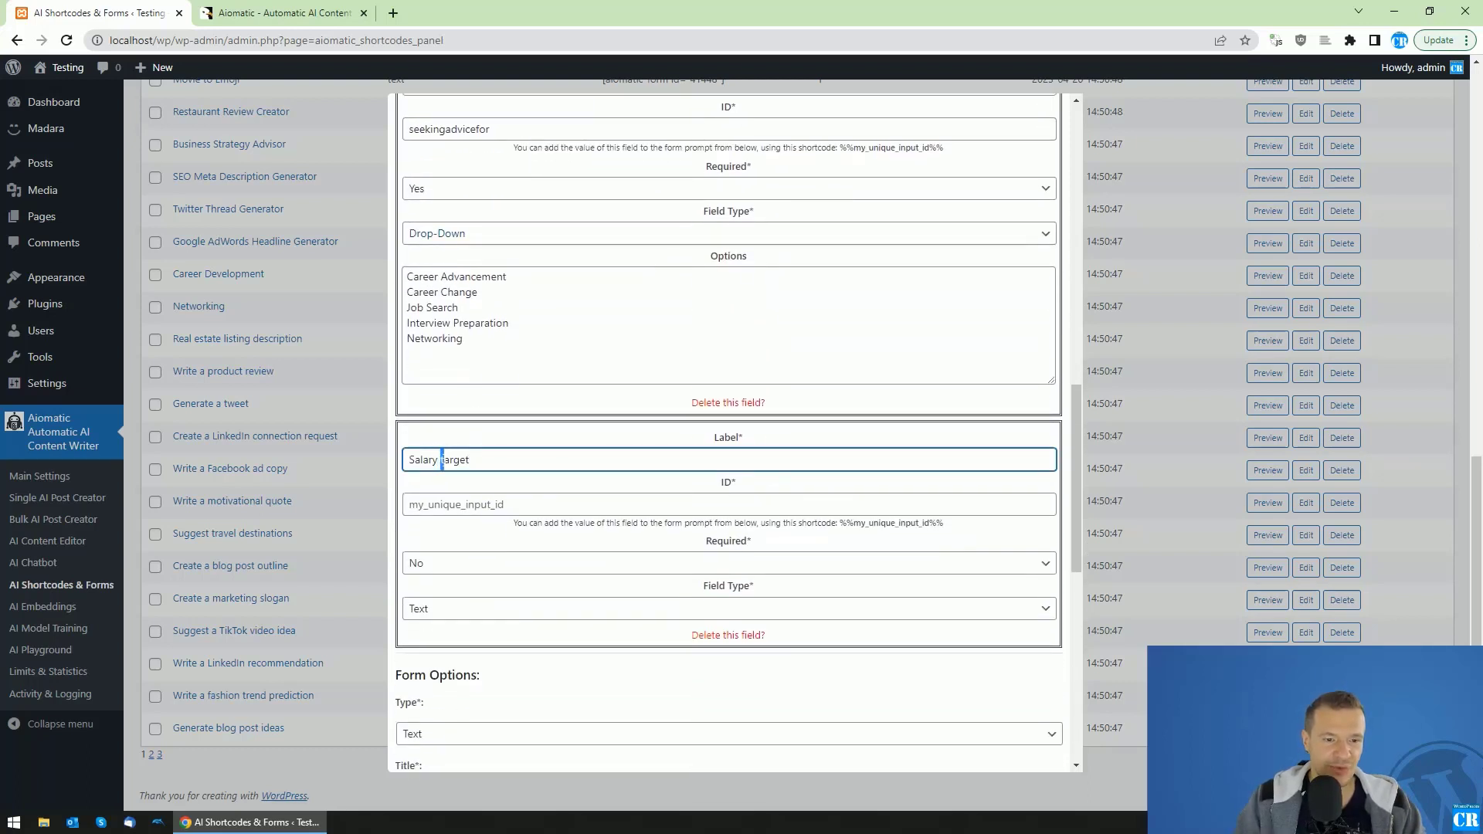
click(445, 460)
key(BackSpace)
text(T)
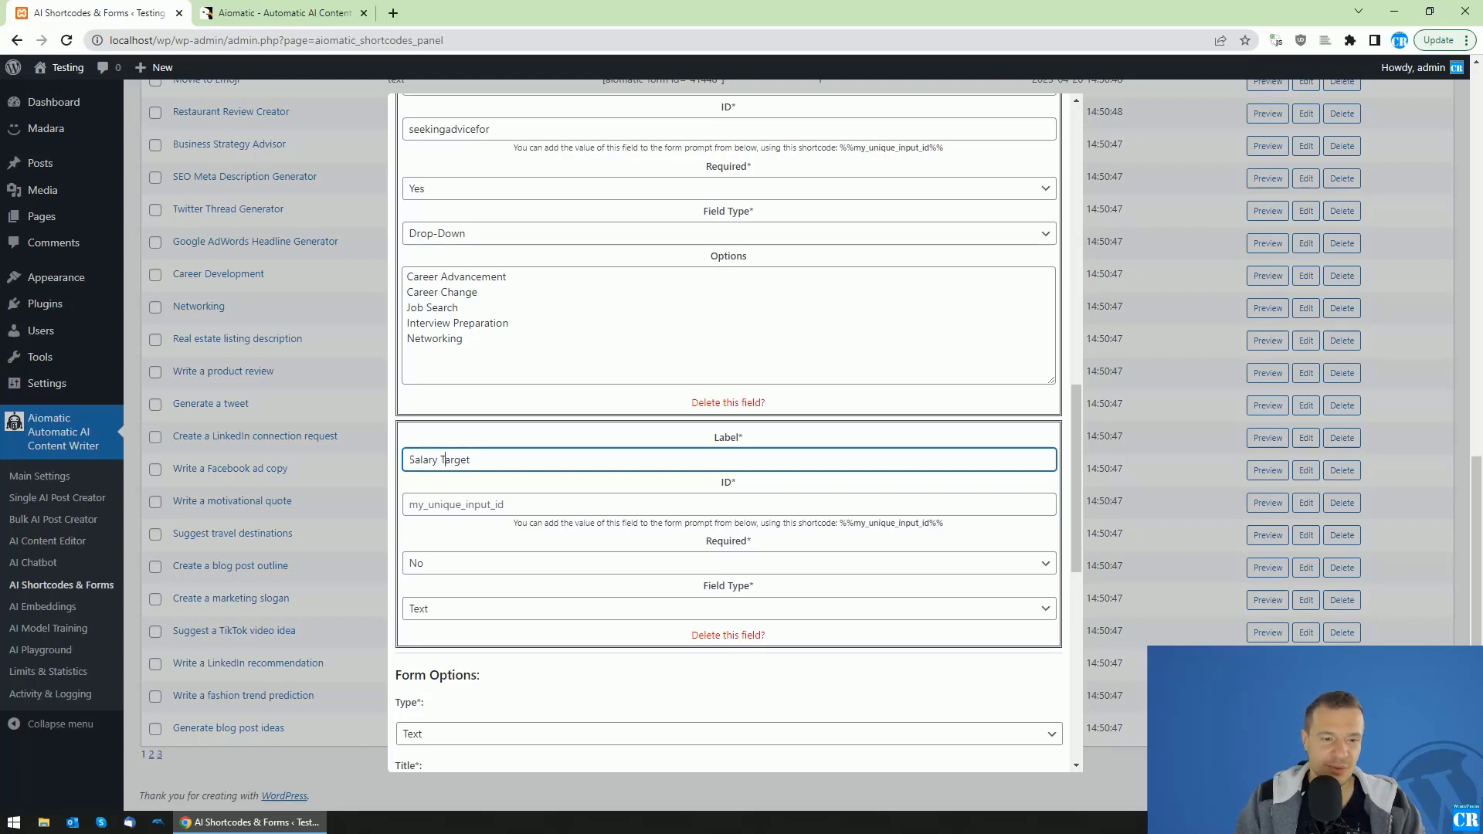
Give the field the ID 'salary' and set Required to Yes
click(441, 504)
text(salary)
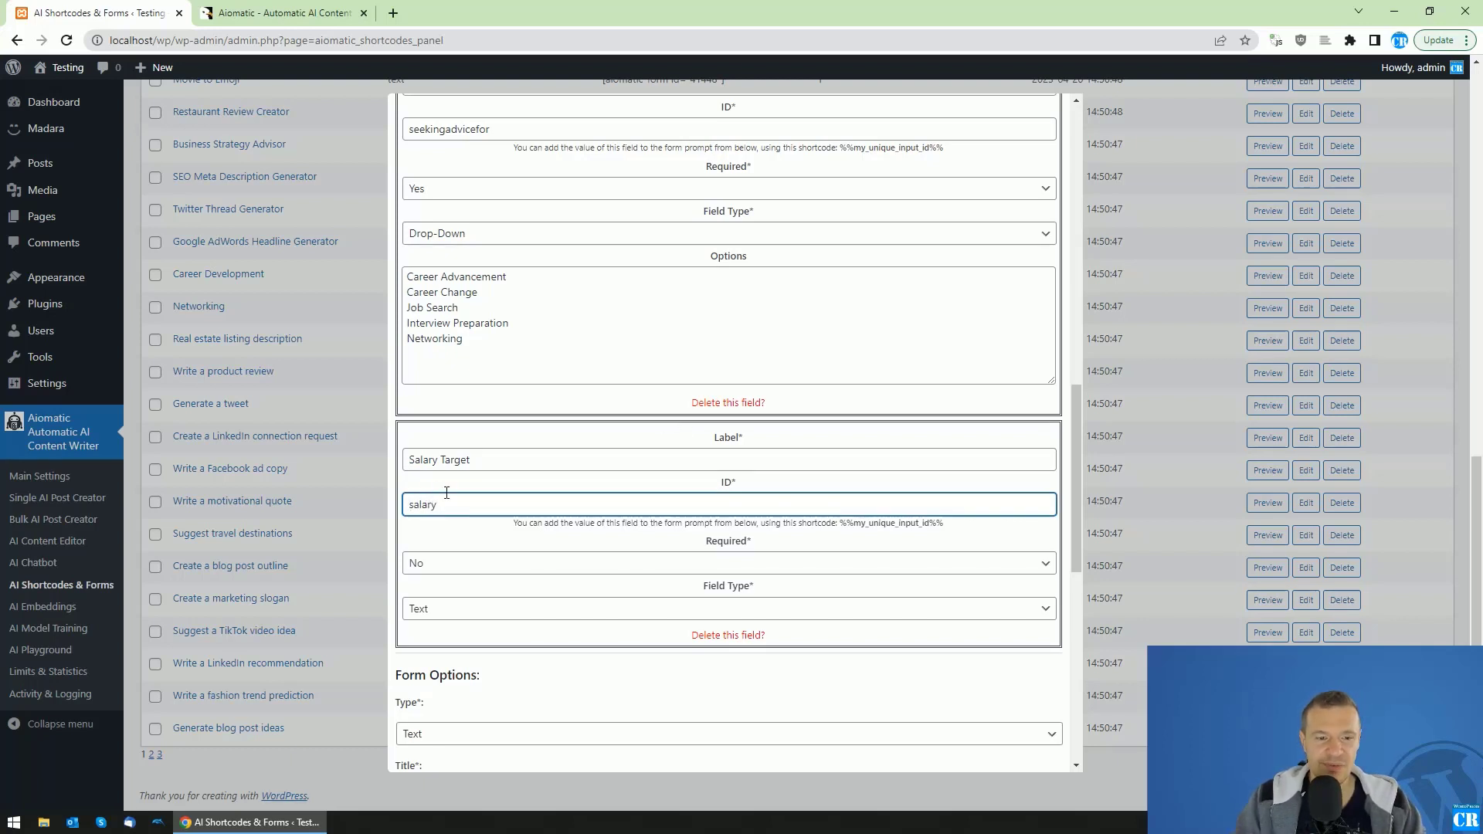
click(504, 566)
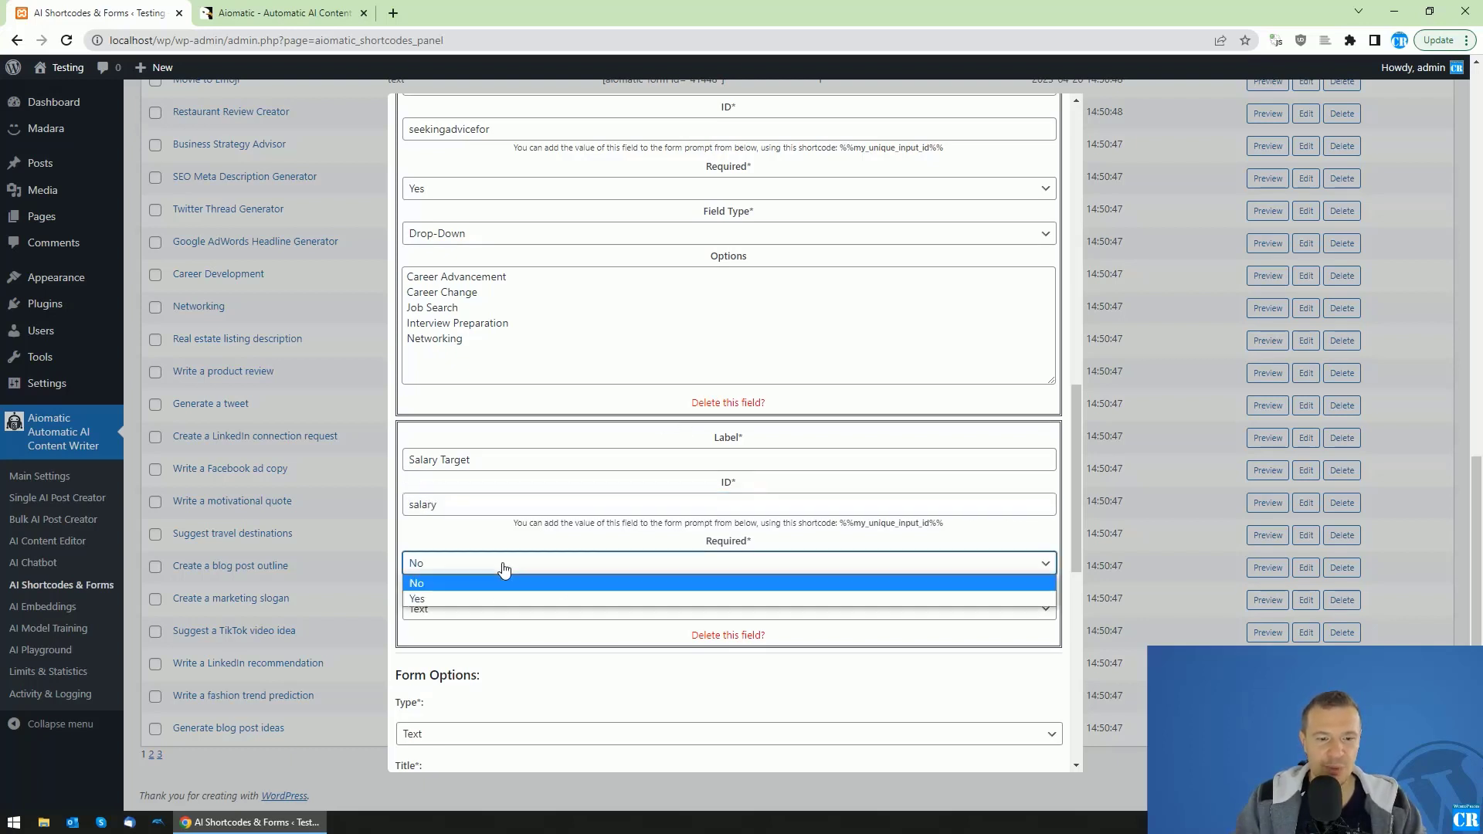
click(466, 599)
click(441, 568)
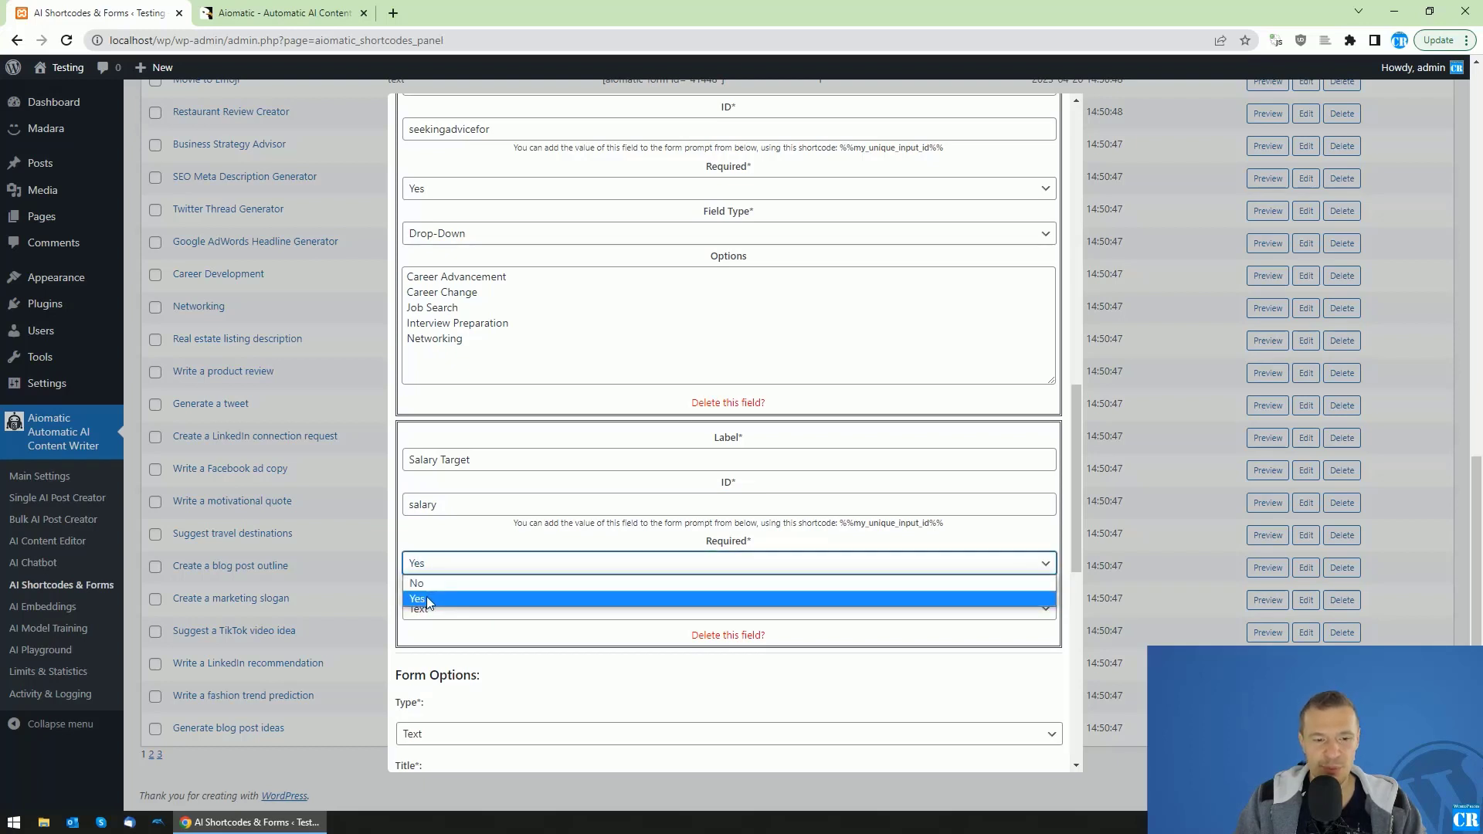
click(428, 598)
scroll(441, 569, down, 2)
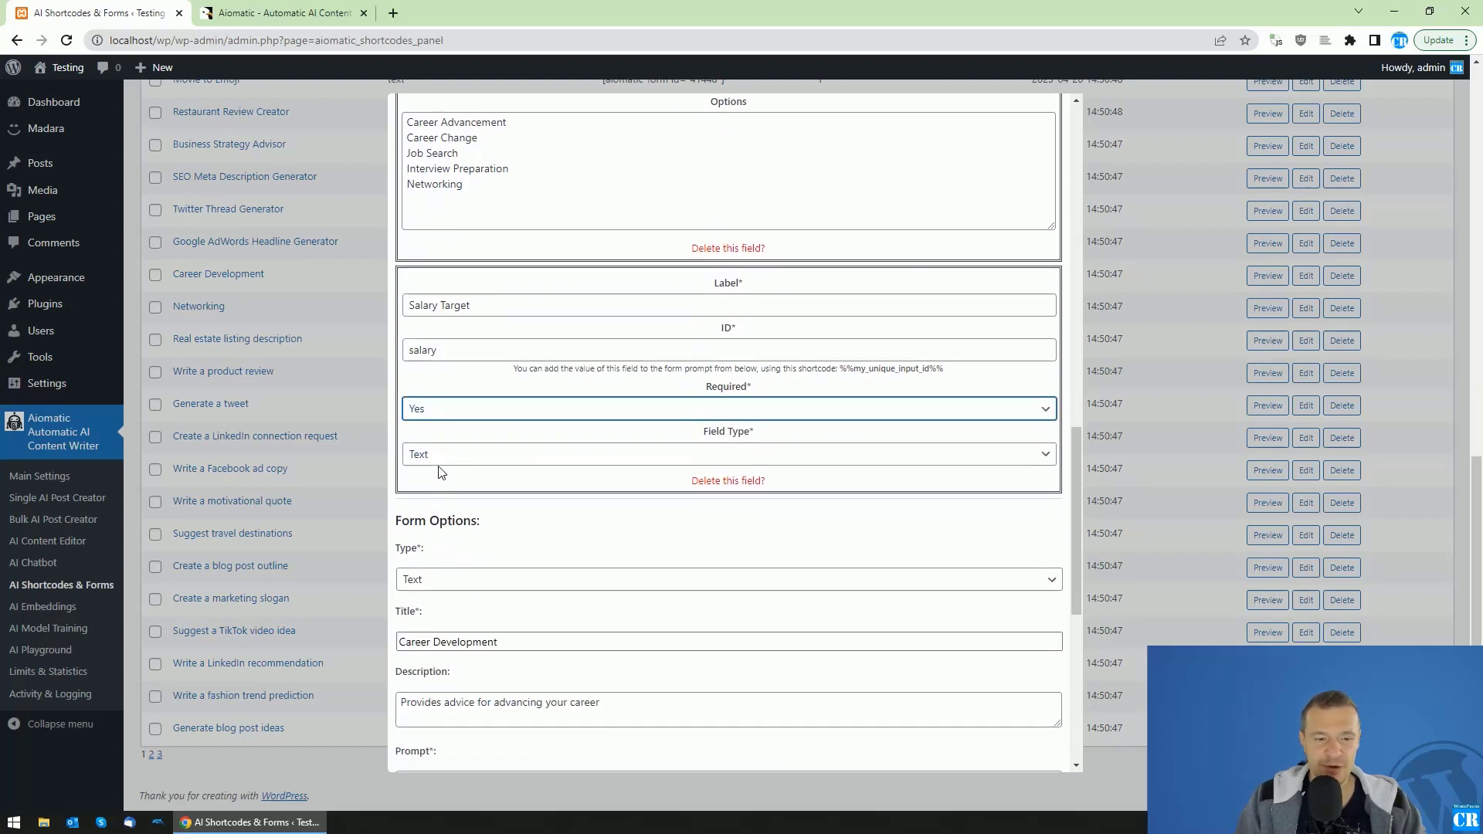
Change the Field Type to Select with option lines 'Less than 500$' and '500-1000$'
click(441, 455)
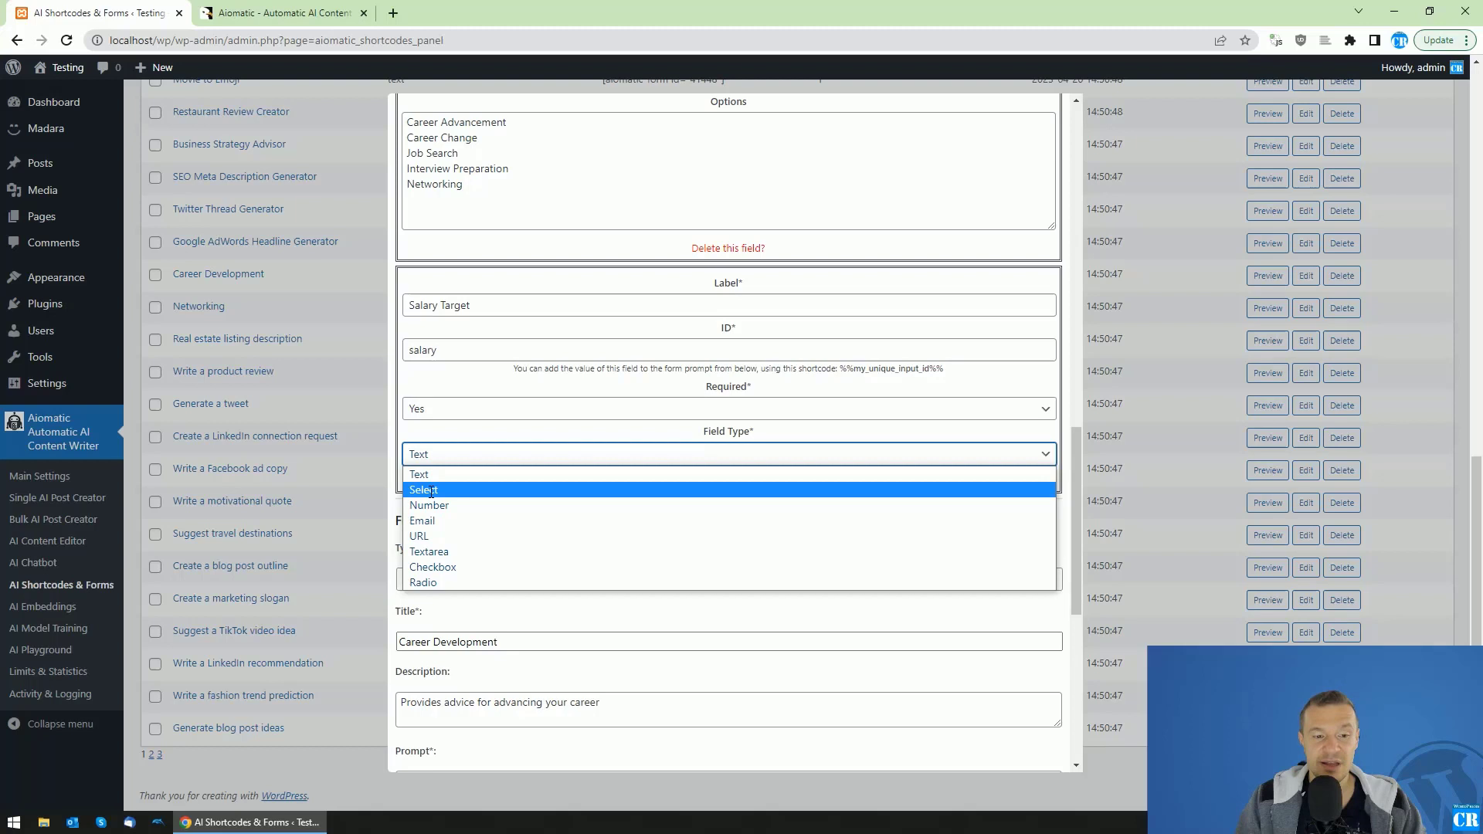
click(431, 491)
click(434, 500)
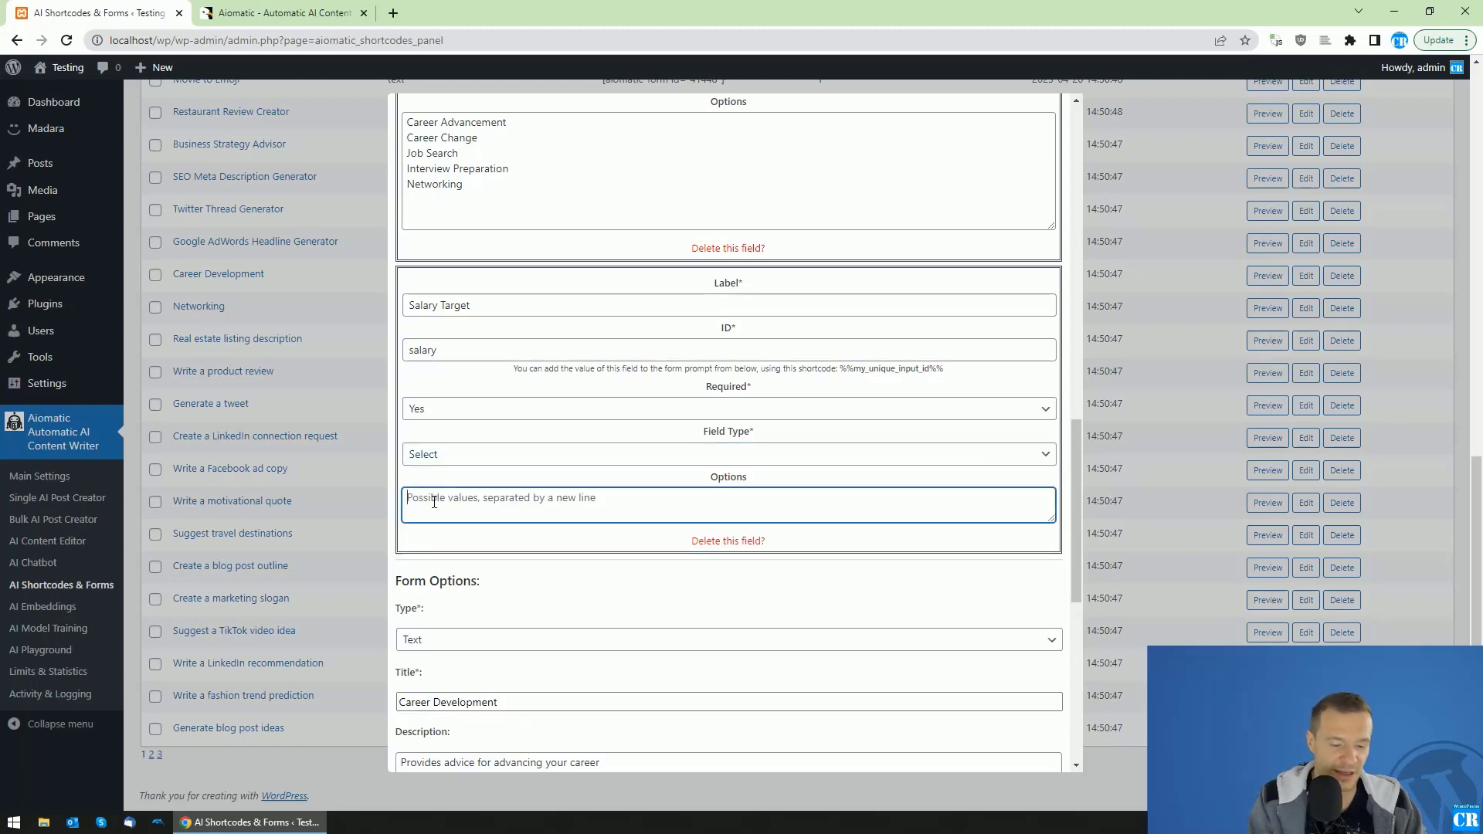
text(Less tha)
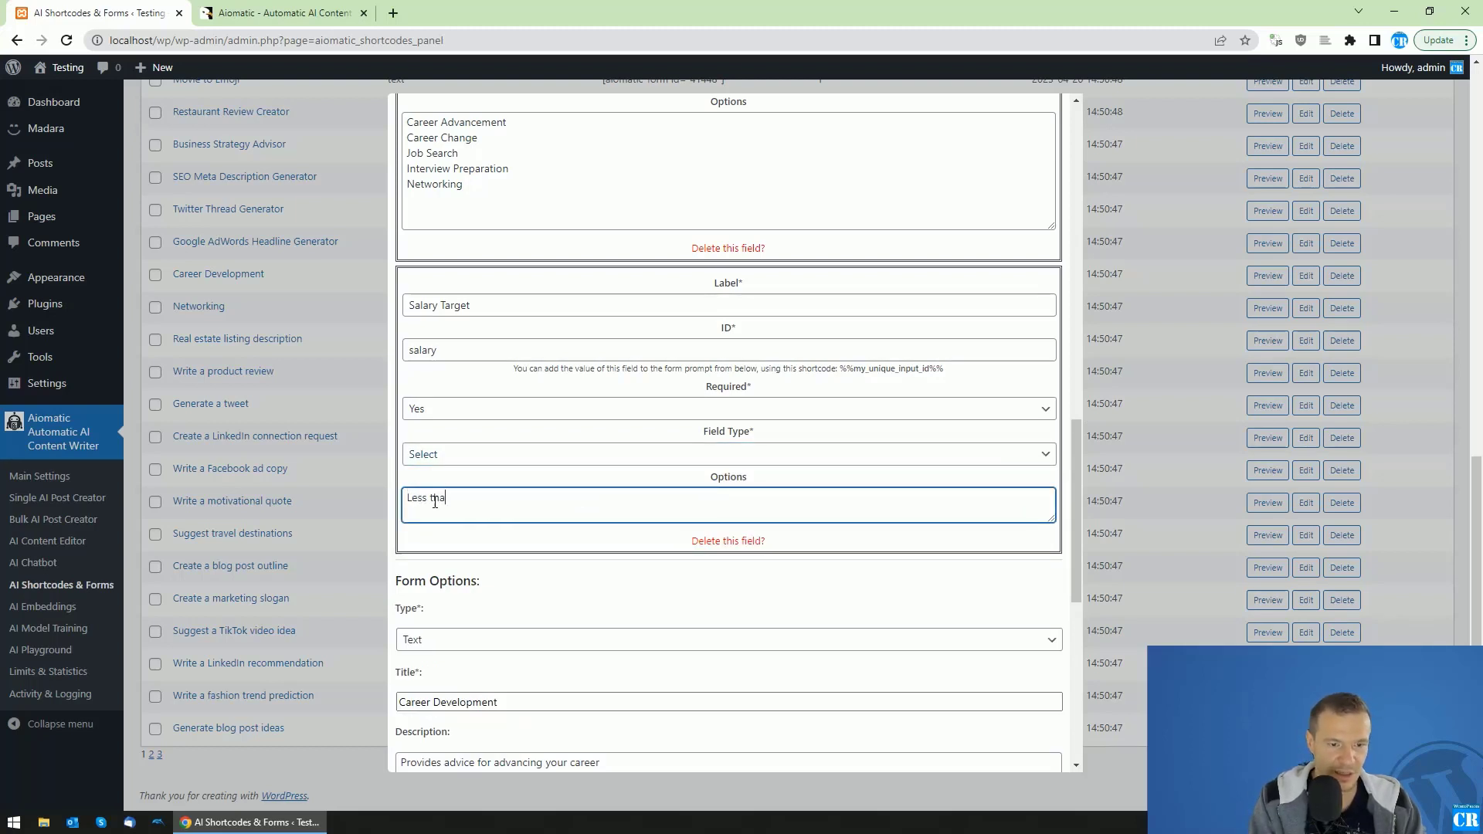
text(n )
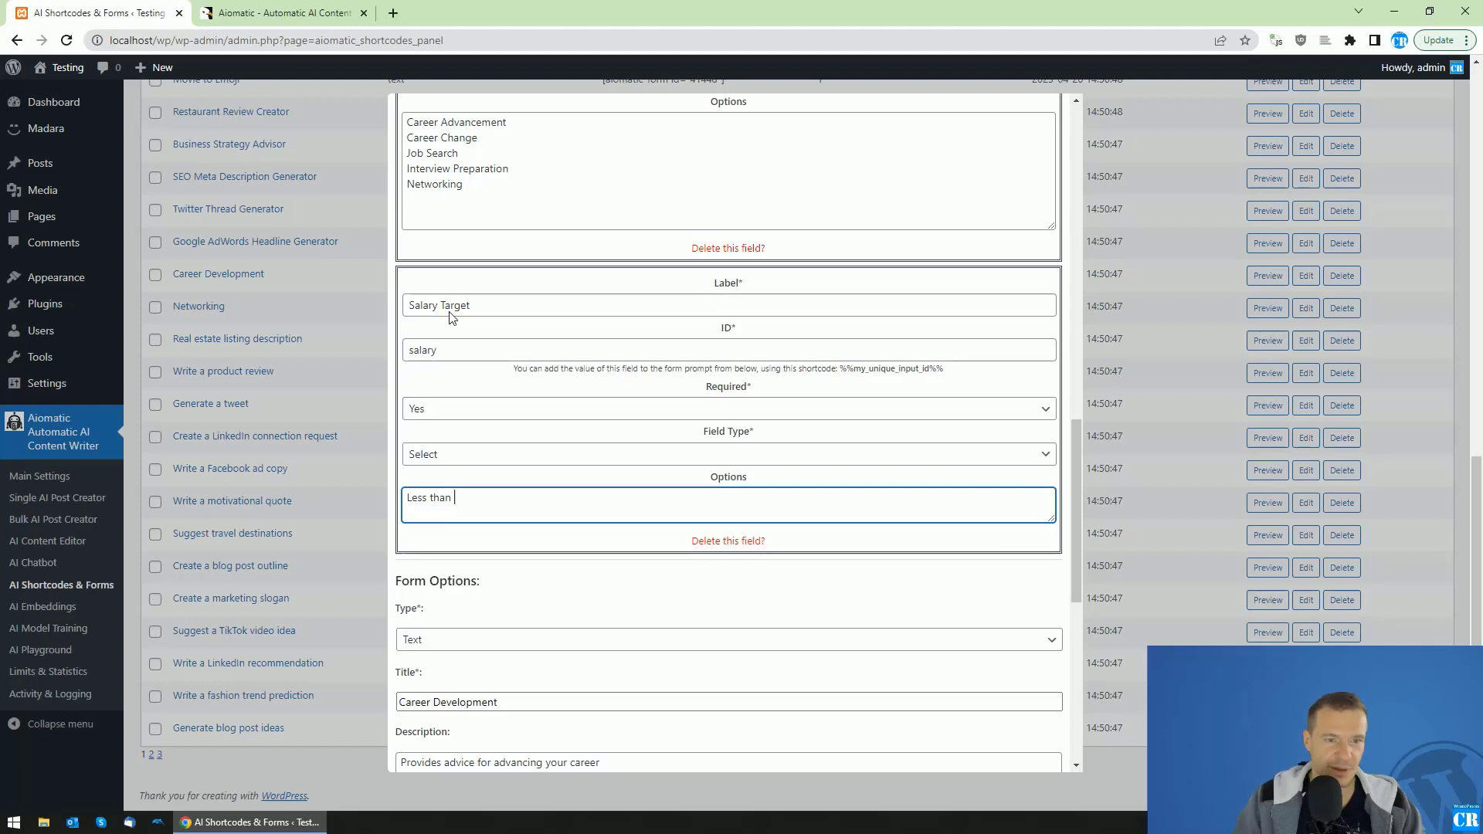
text(1000)
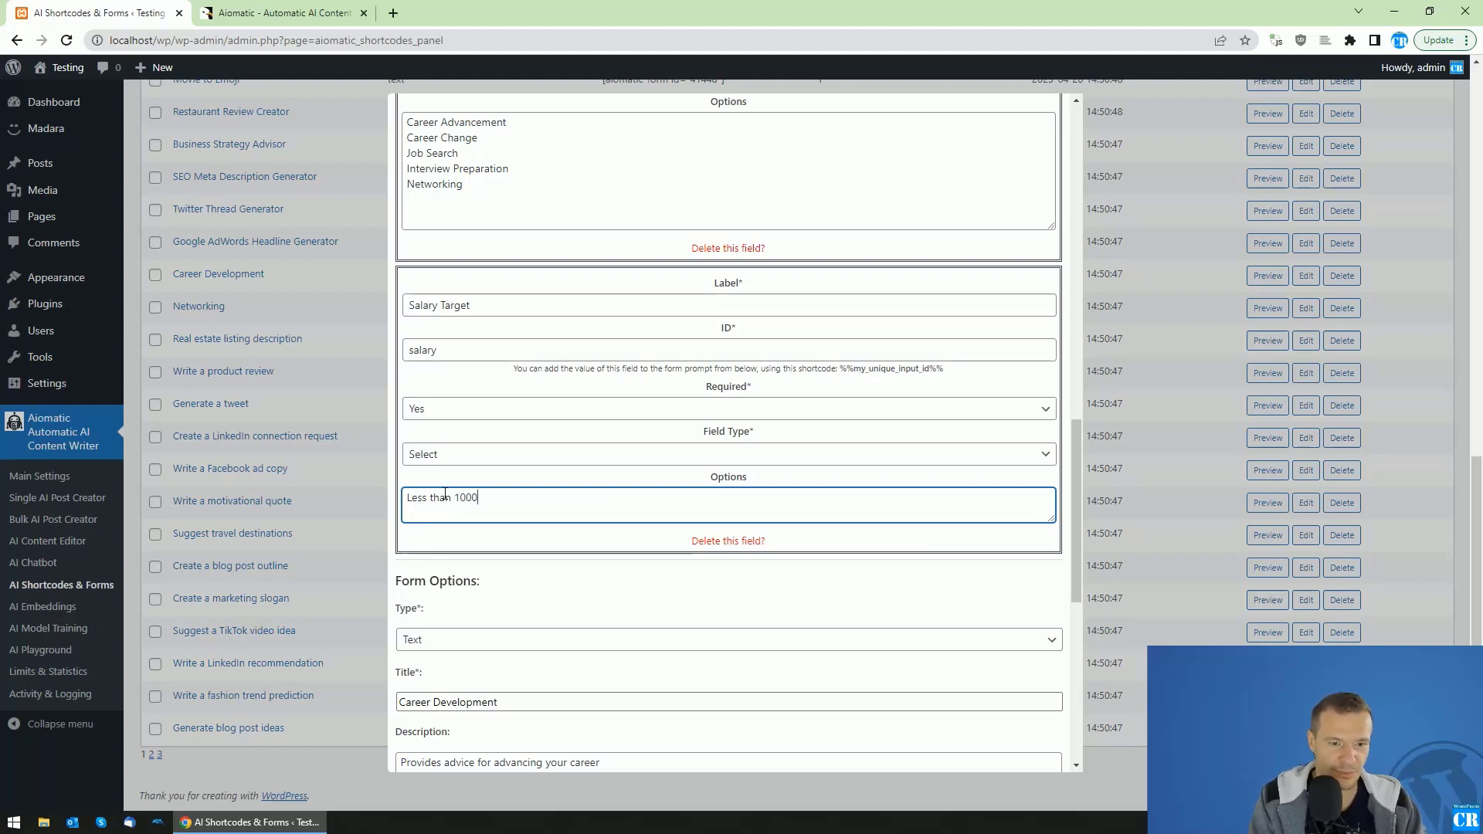
key(BackSpace)
key(BackSpace)
key(BackSpace)
key(BackSpace)
text(500)
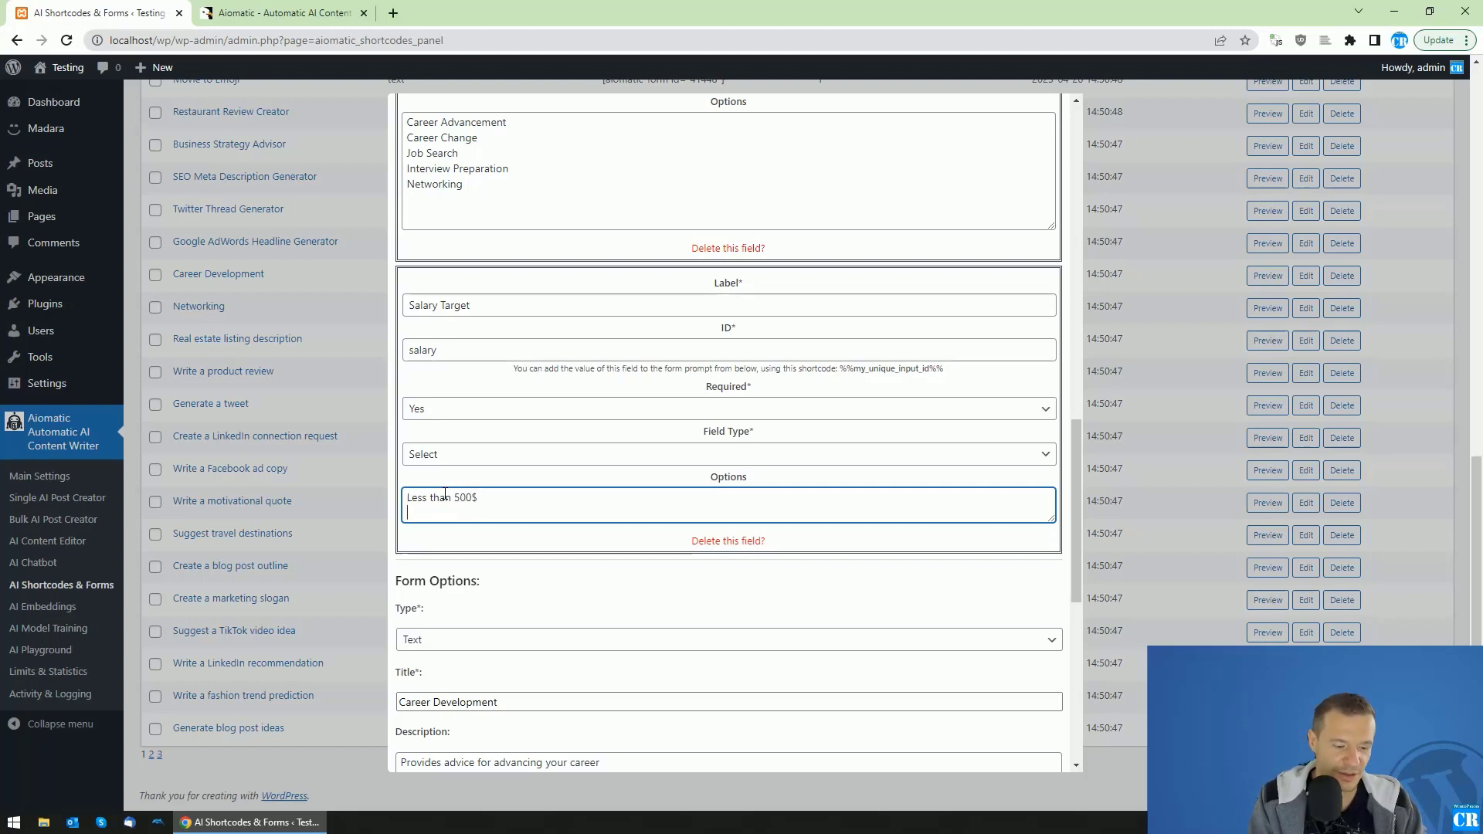
text($)
key(Return)
text(500-1)
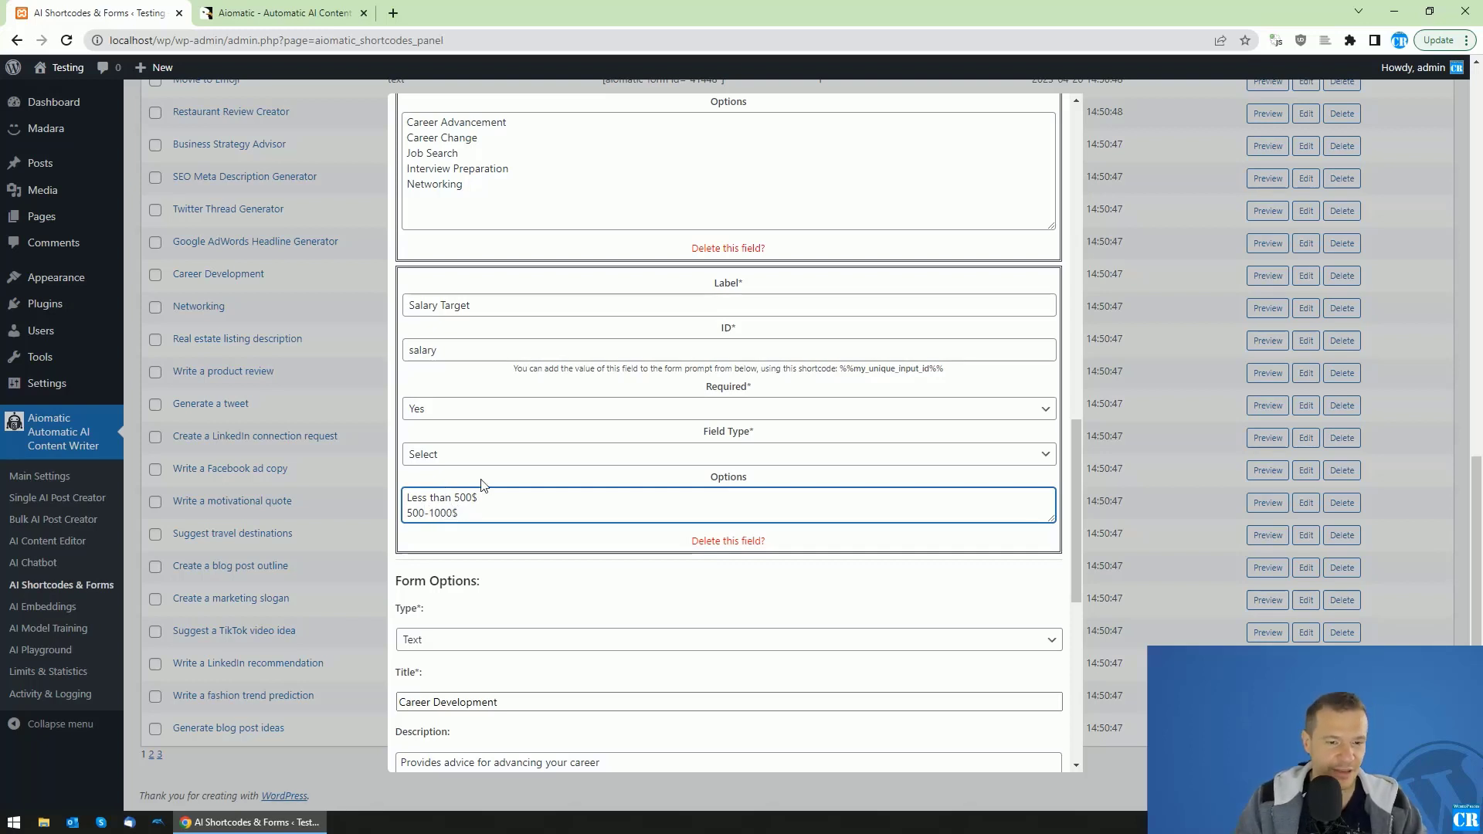
Try the Salary Target field as Number, Email, URL, Textarea and Checkbox types
click(468, 458)
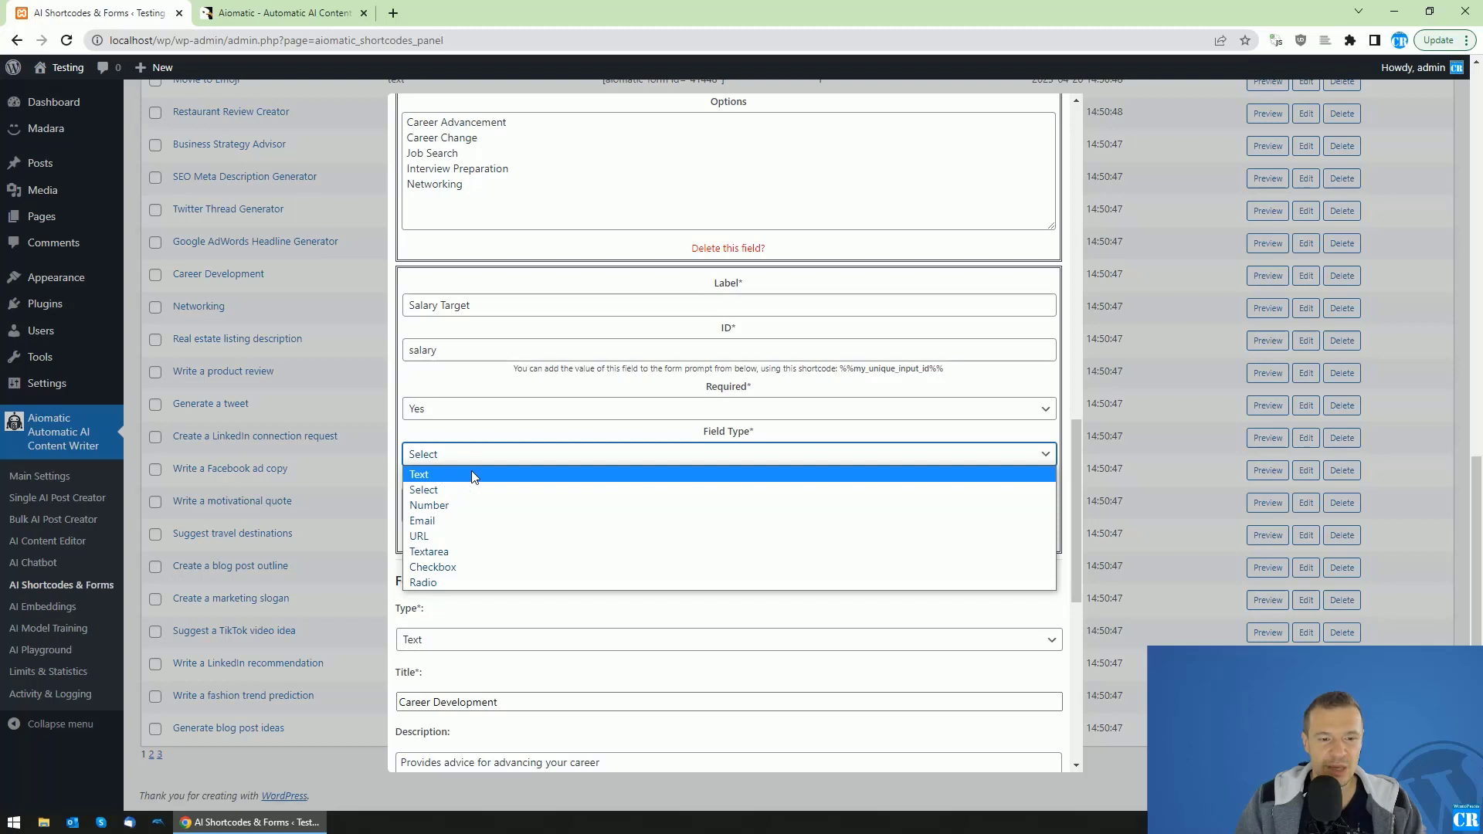
click(441, 509)
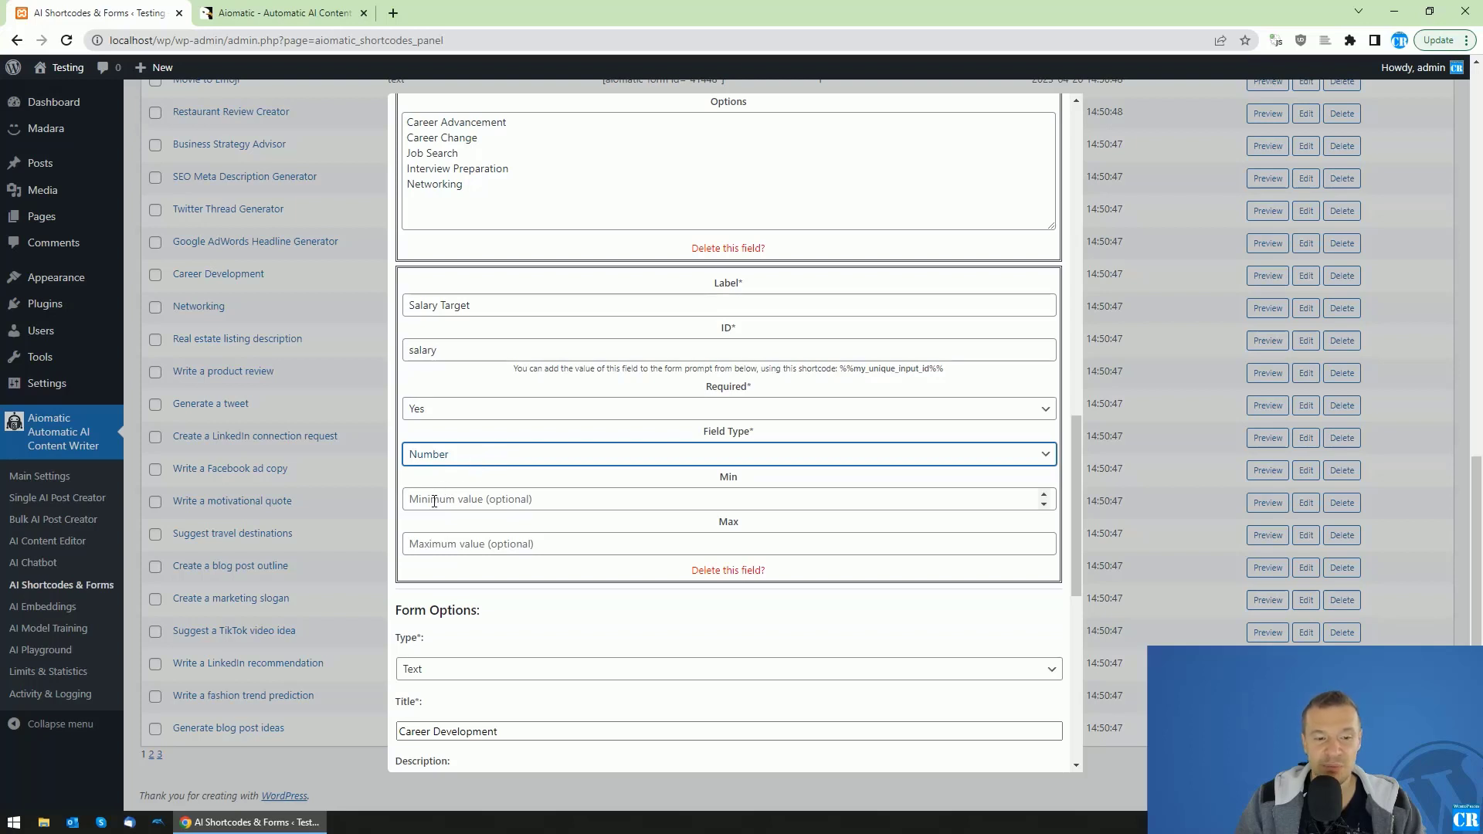
click(438, 456)
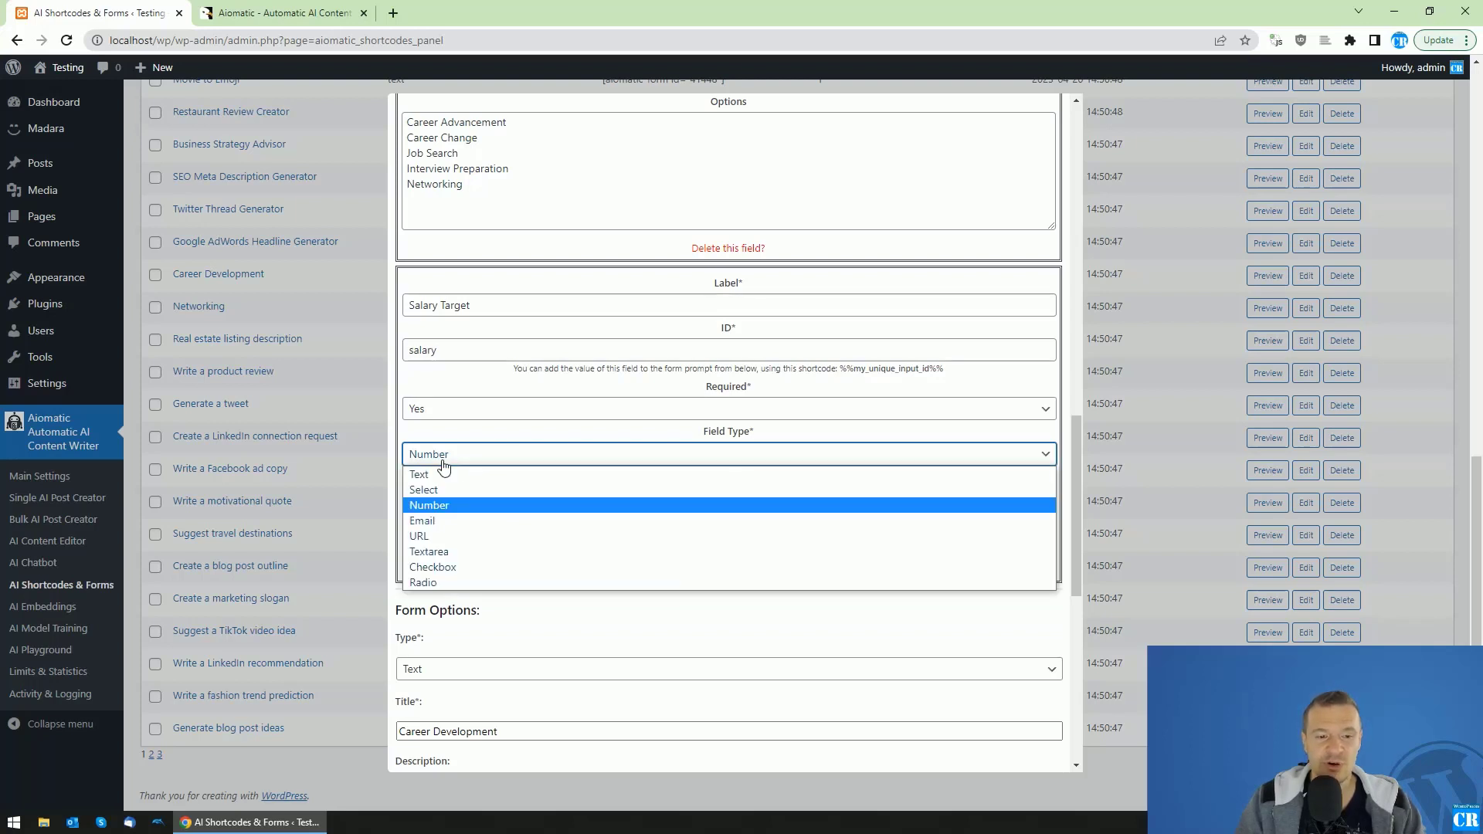
click(429, 521)
click(433, 453)
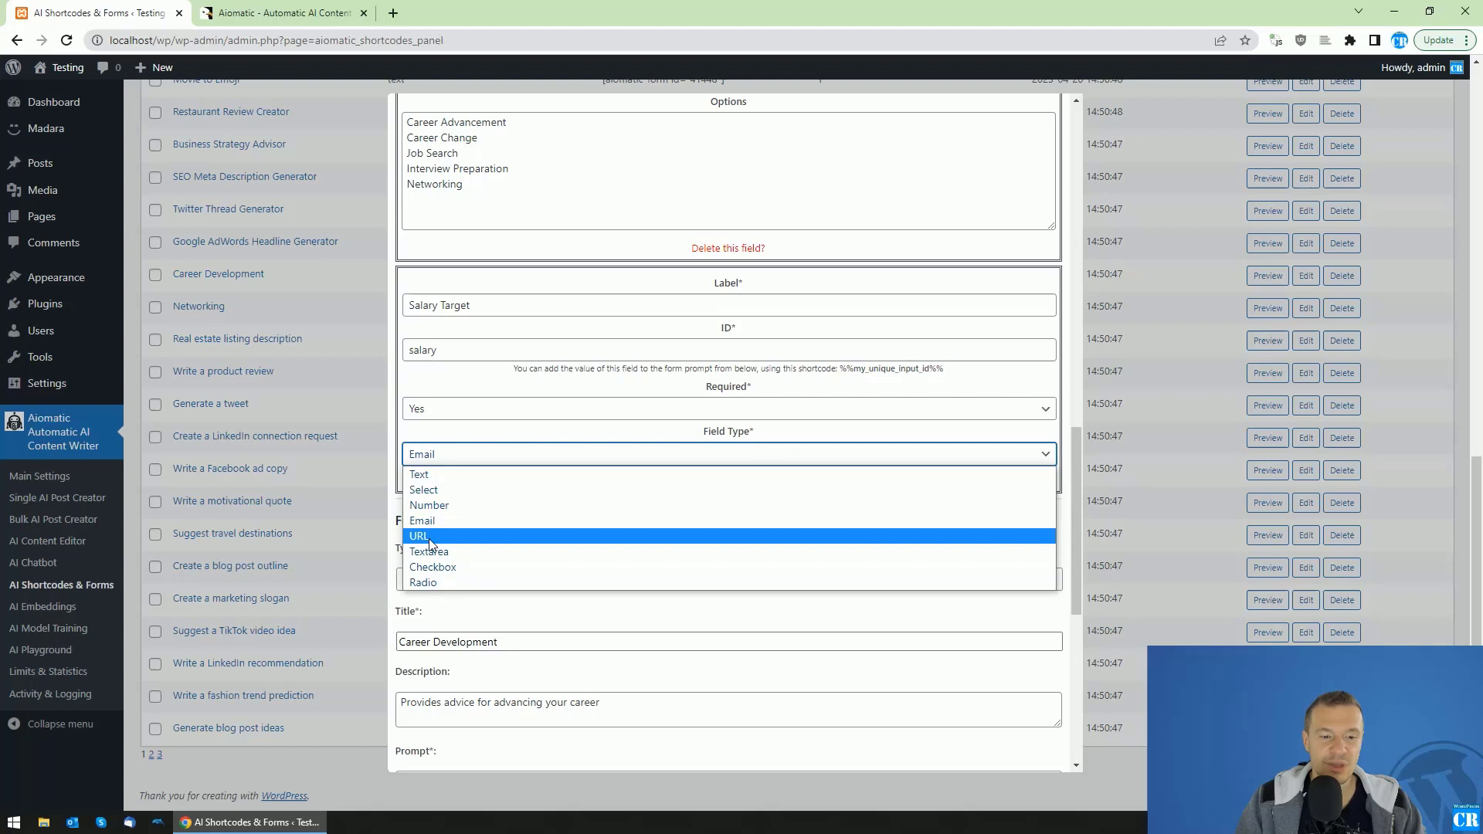
click(421, 536)
click(433, 458)
click(434, 551)
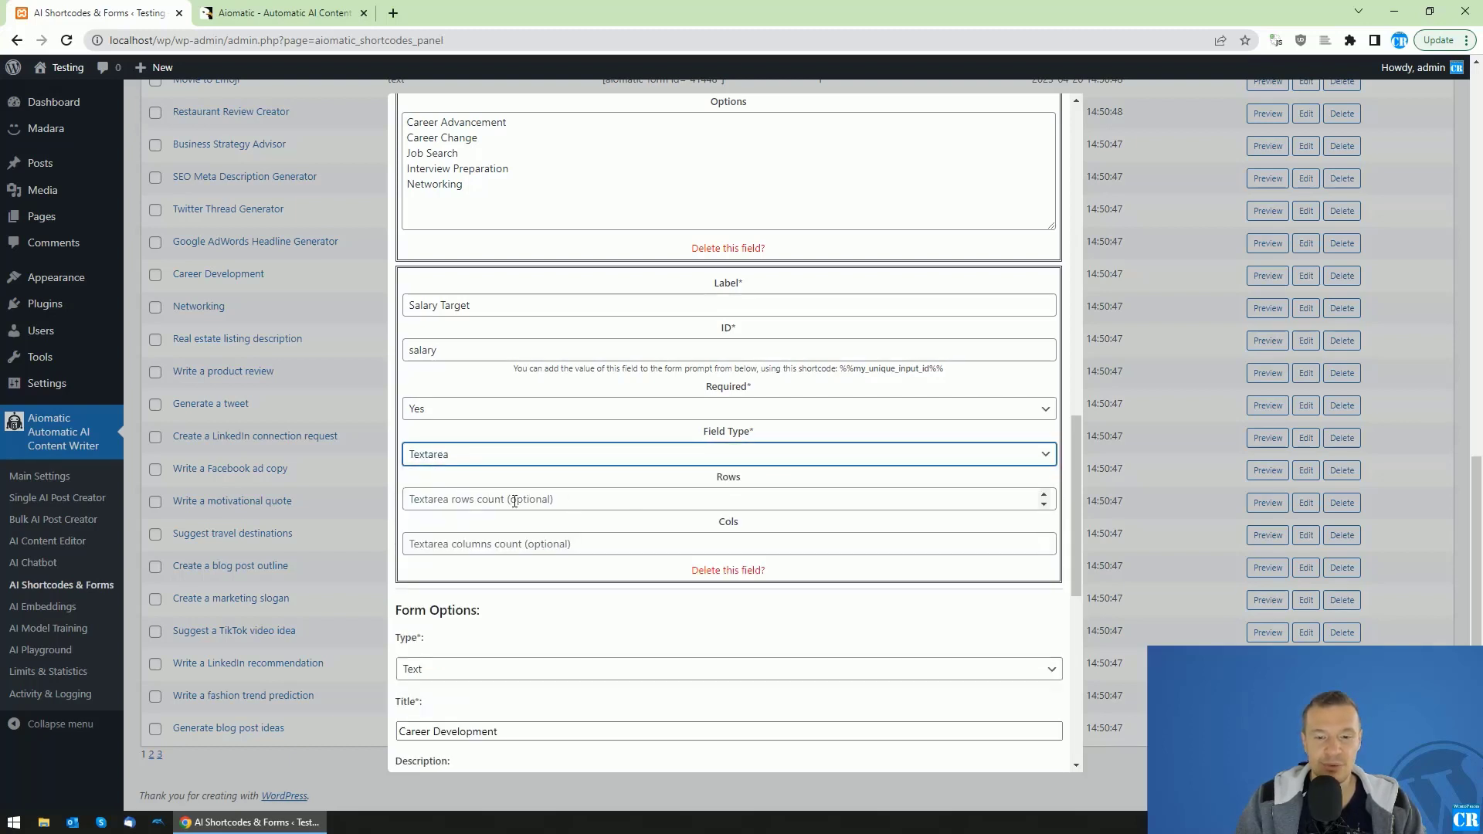
click(457, 459)
click(423, 570)
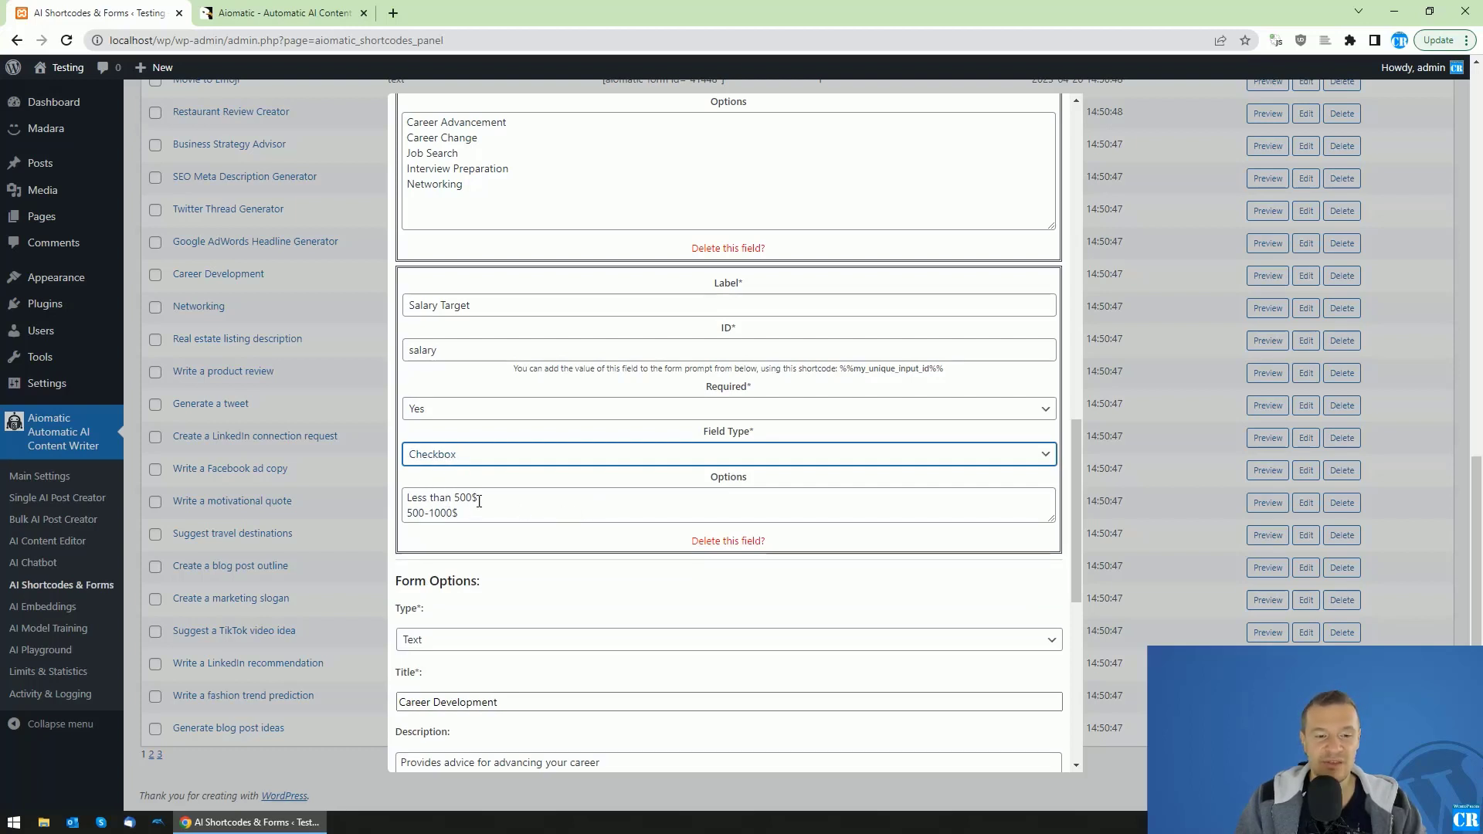
Set Salary Target to Select, keeping the options 'Less than 500$' and '500-1000$'
drag(458, 513, 407, 513)
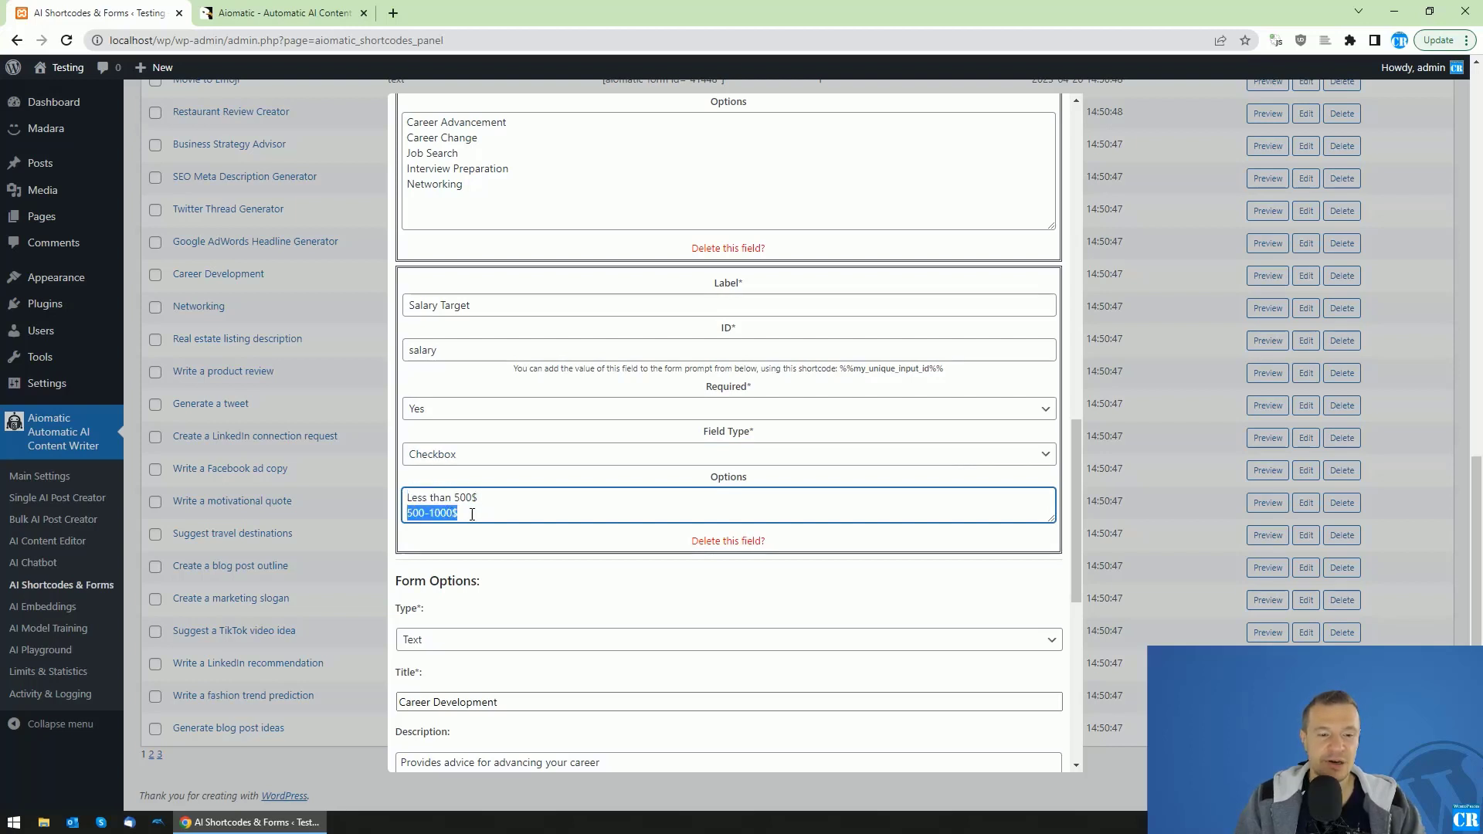
click(469, 513)
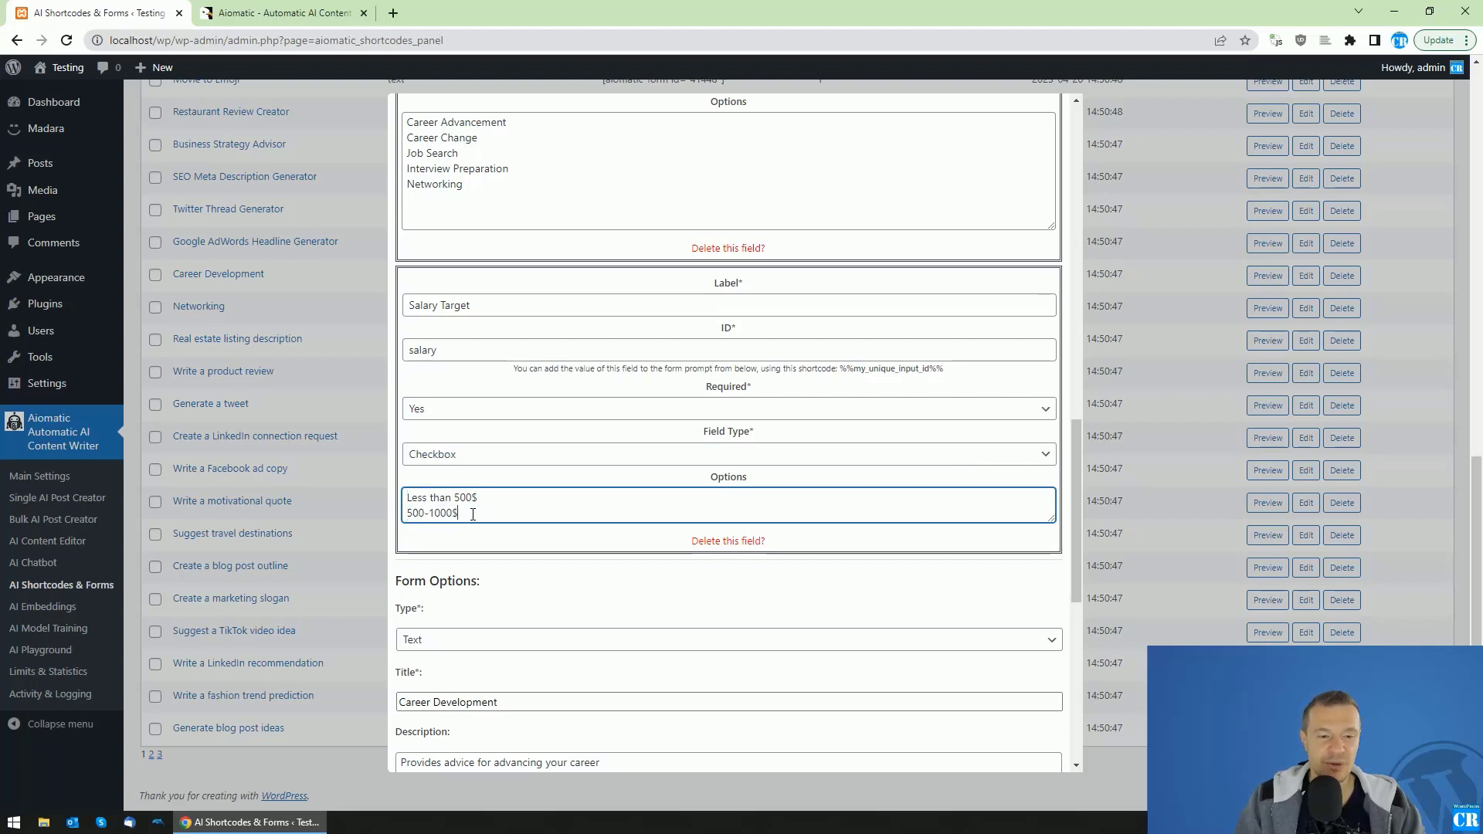
click(445, 458)
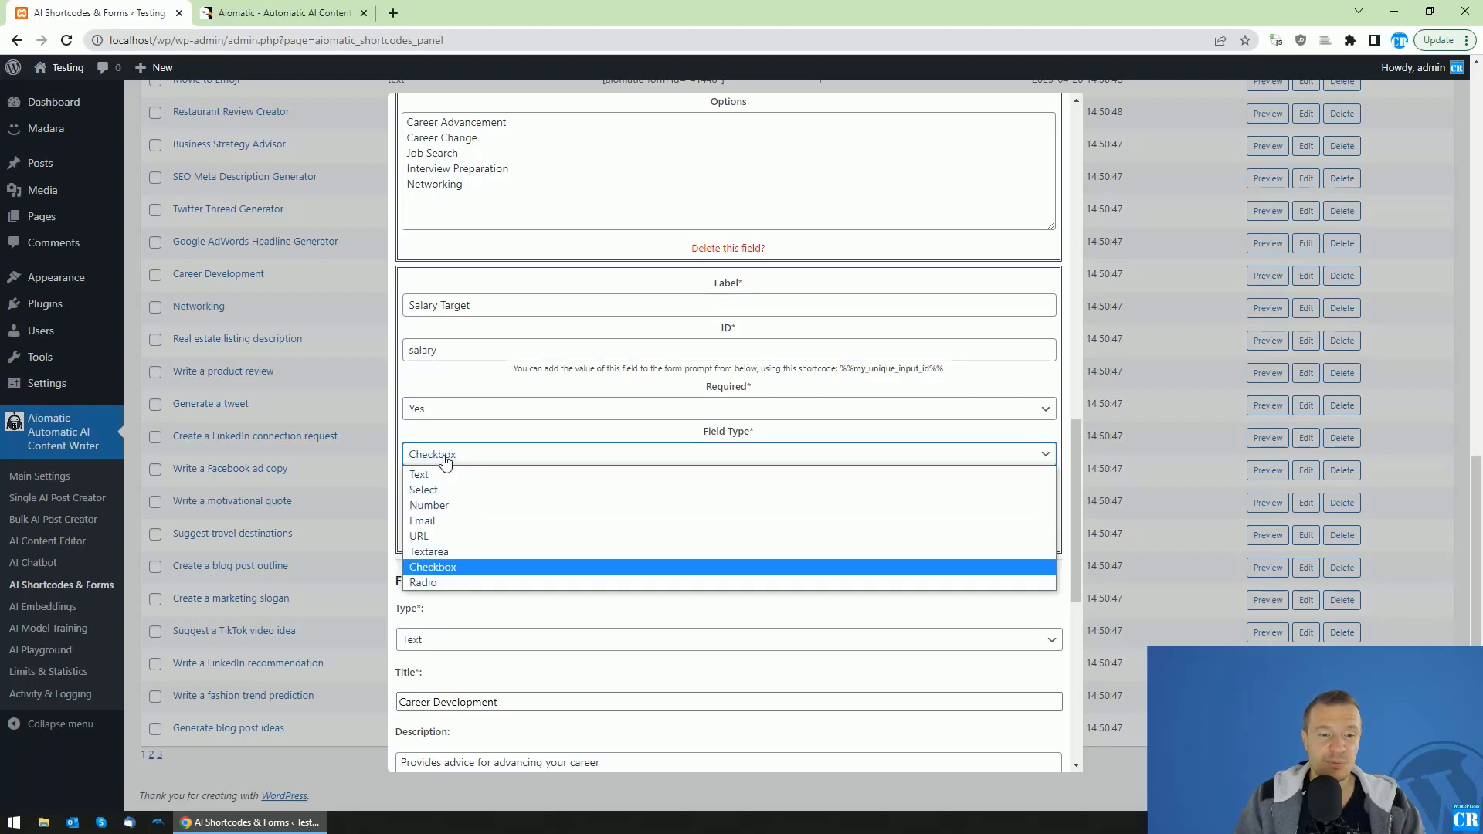
click(430, 582)
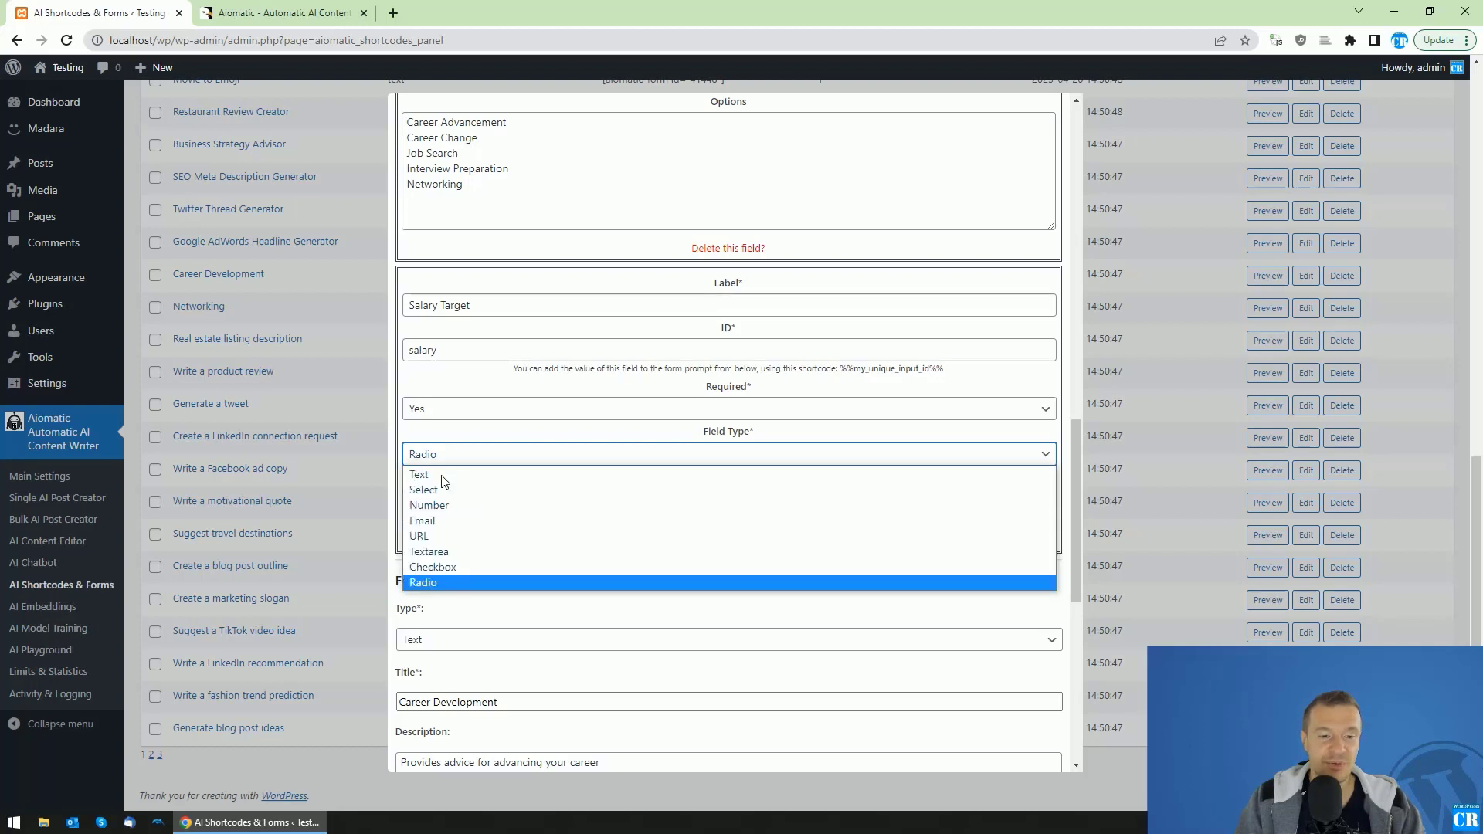
click(442, 489)
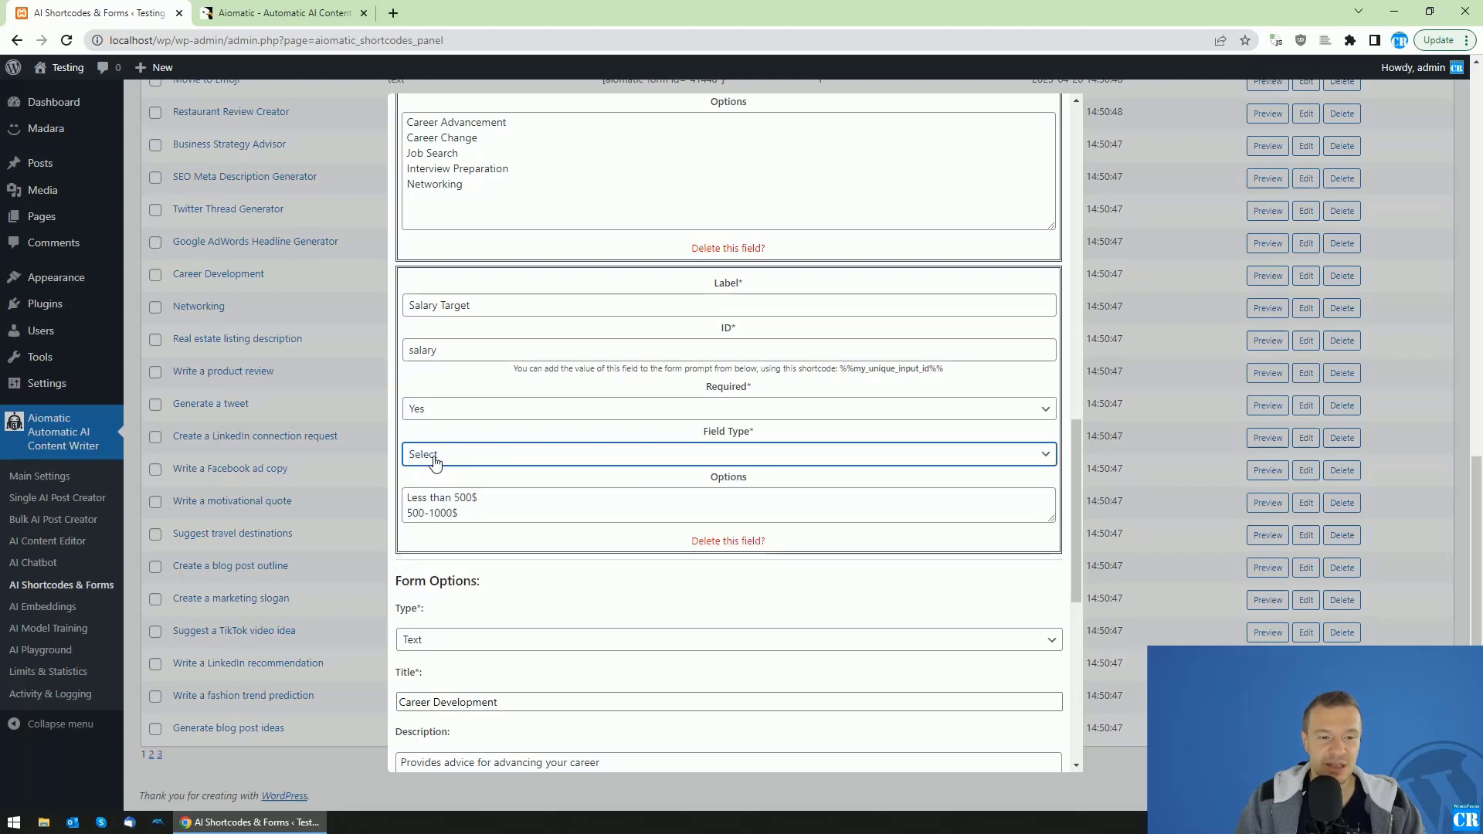
Copy the 'salary' ID and add 'My salary target is %%salary%%.' to the prompt
double_click(423, 352)
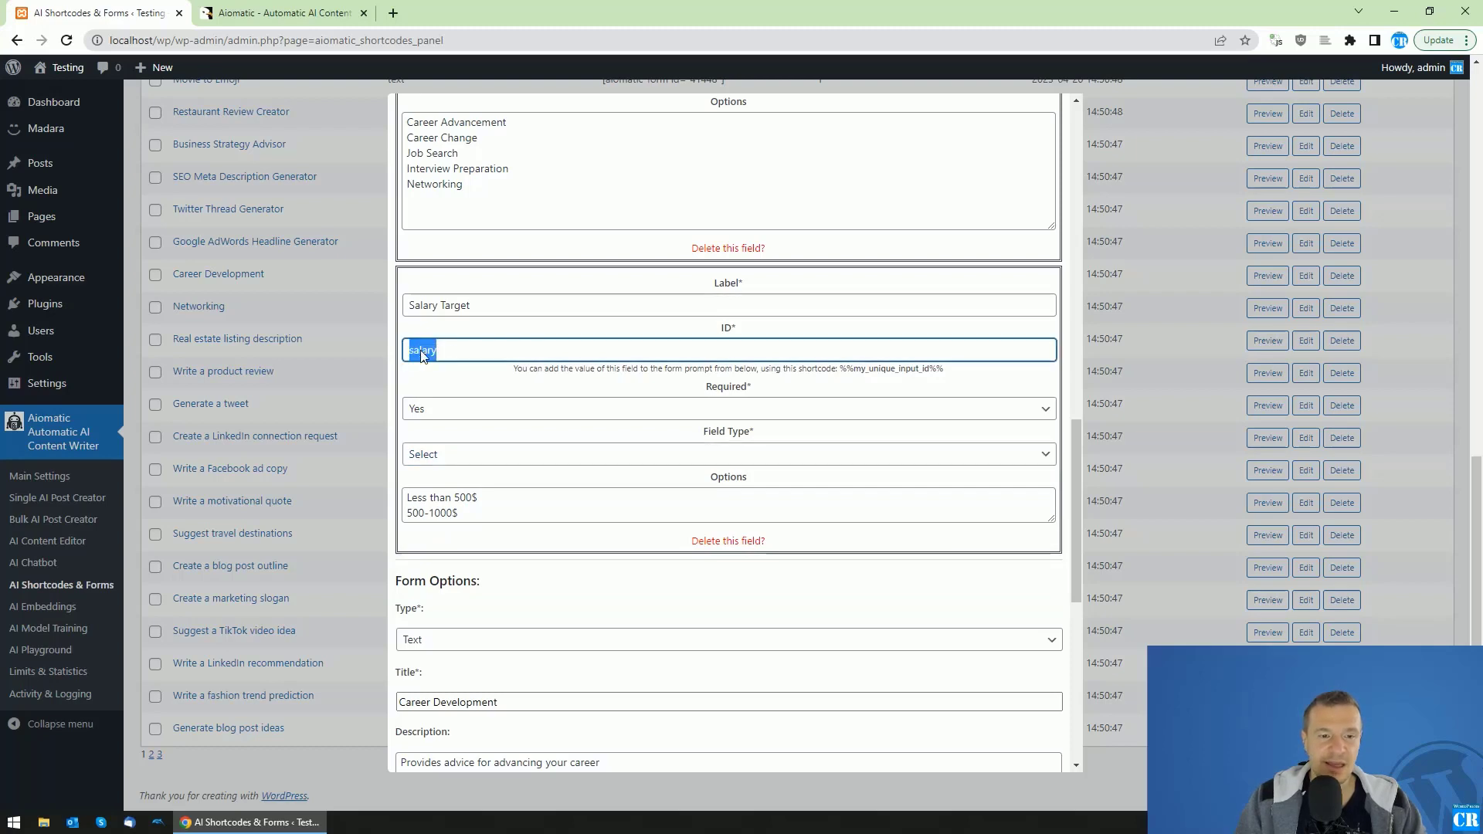
right_click(423, 356)
click(456, 414)
scroll(505, 498, down, 6)
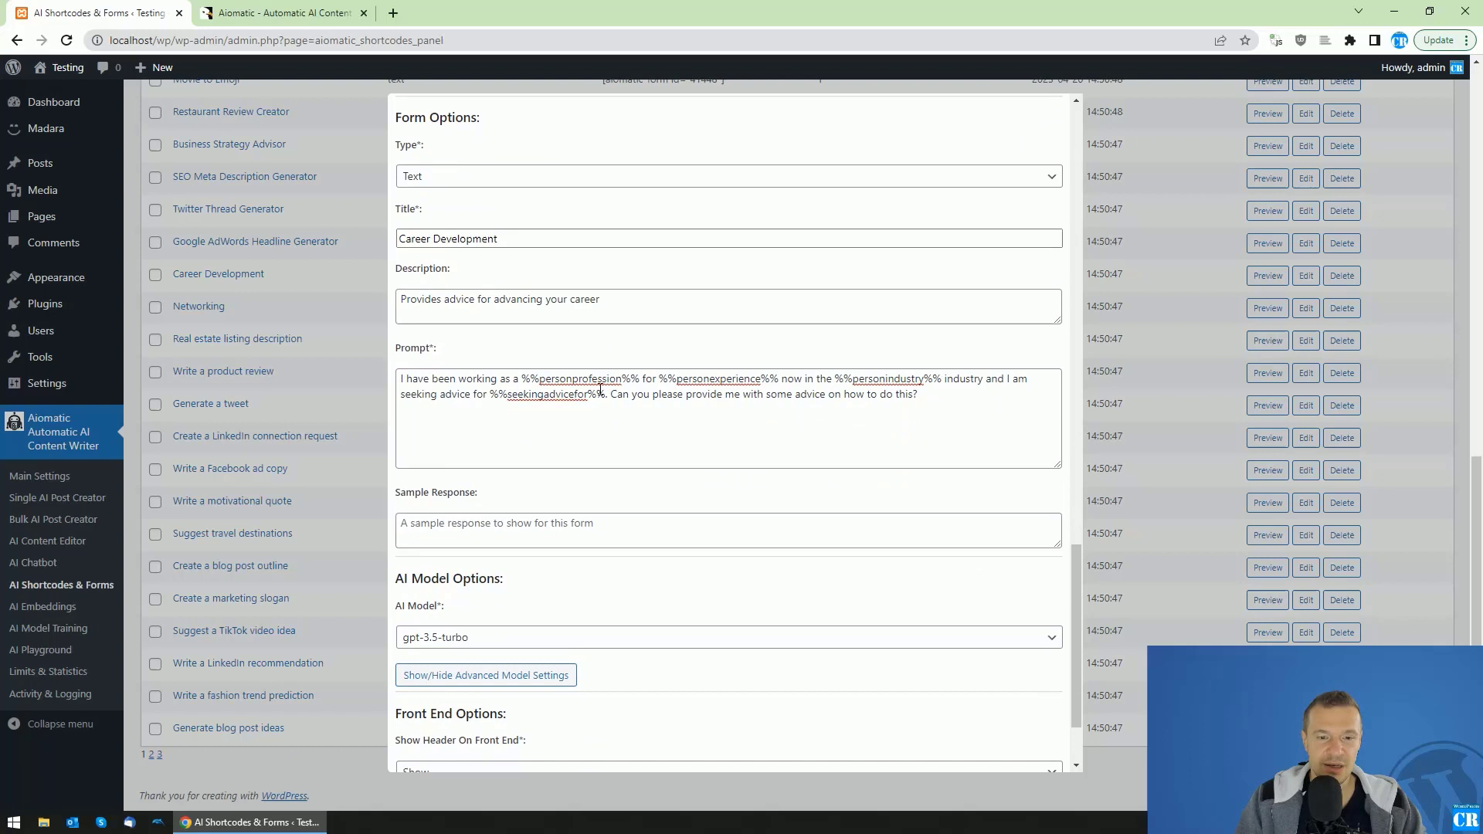
click(610, 394)
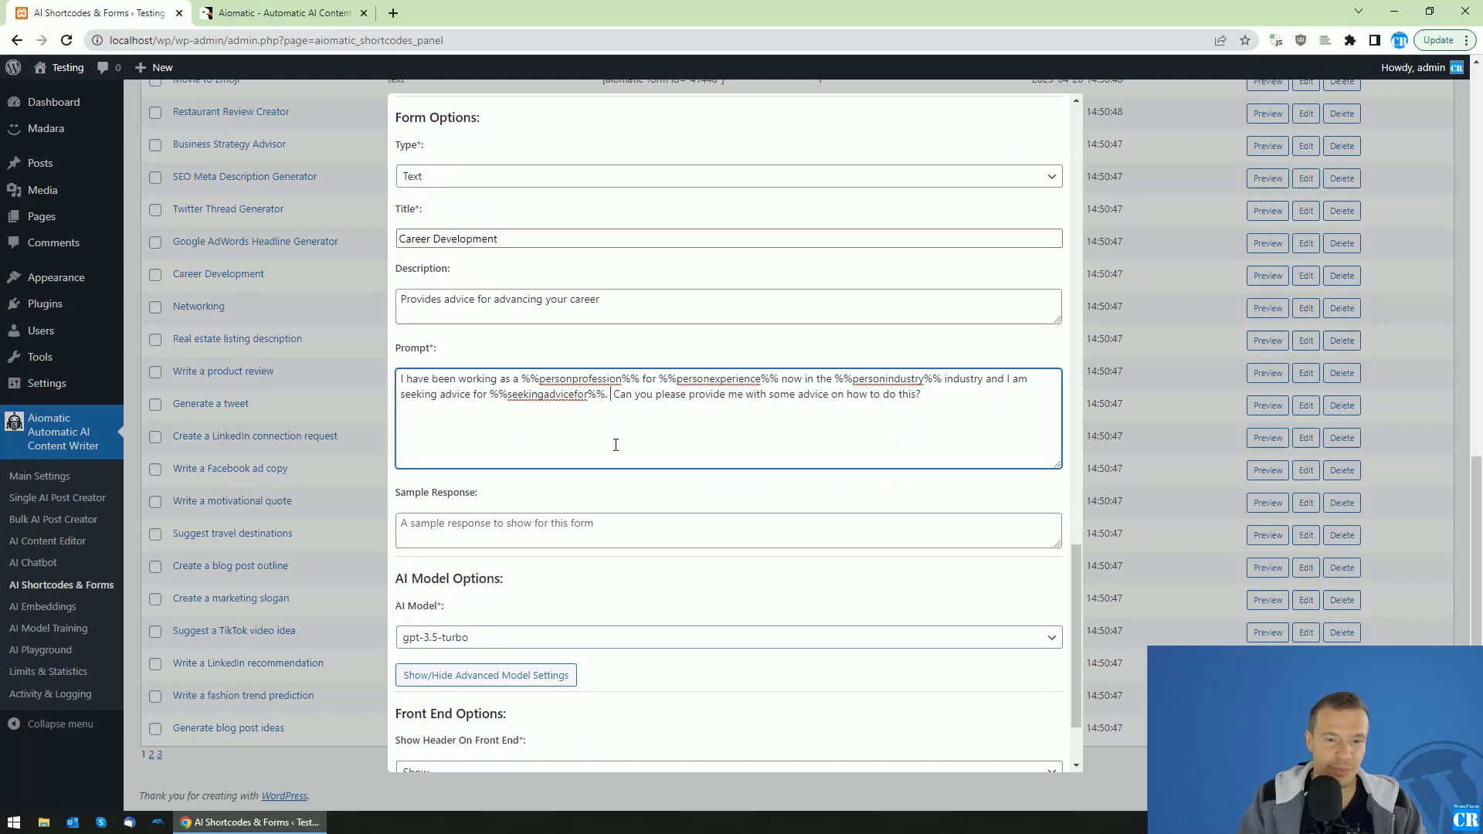
text(My )
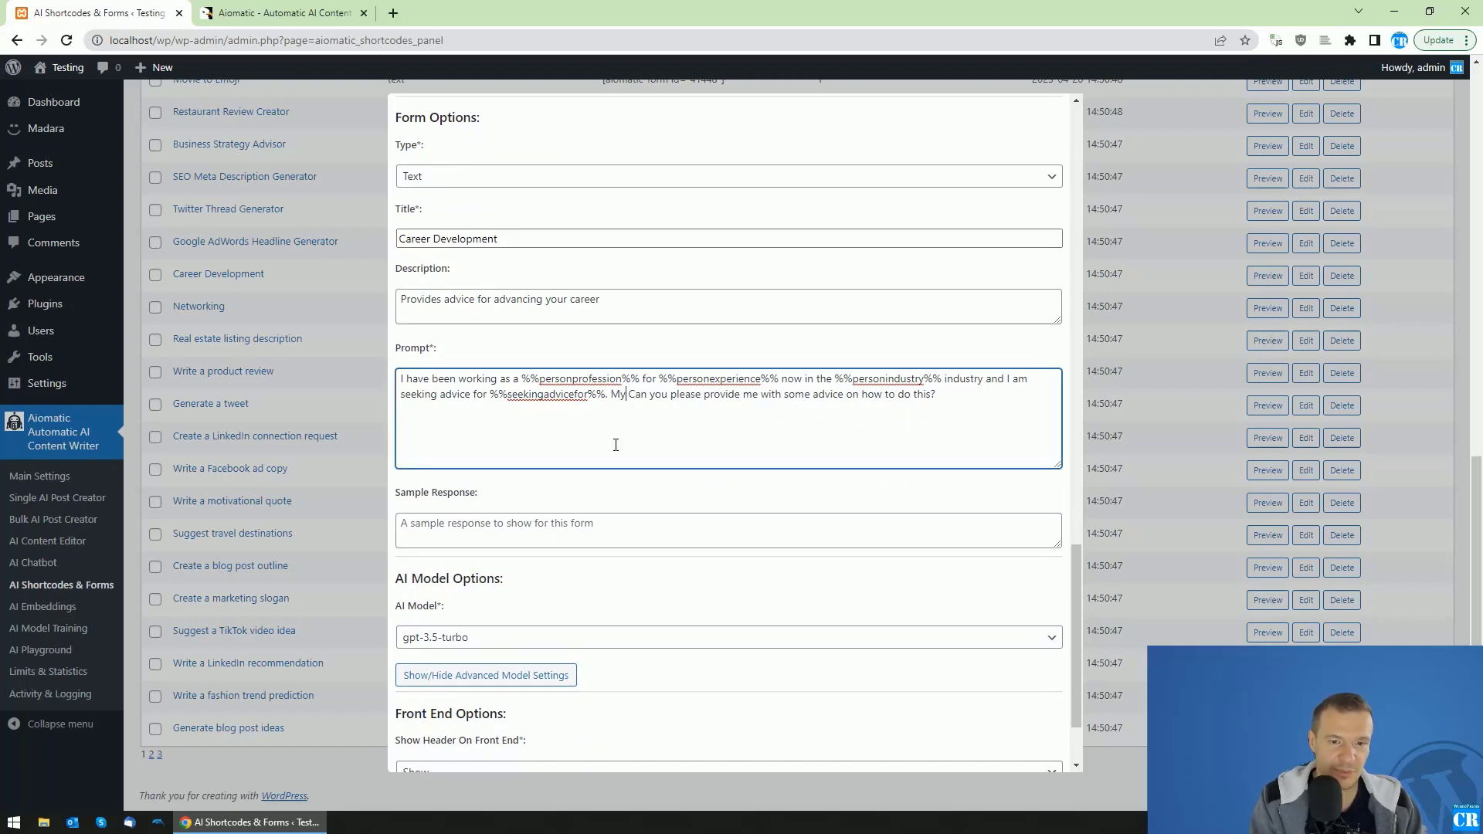
text(salary targ)
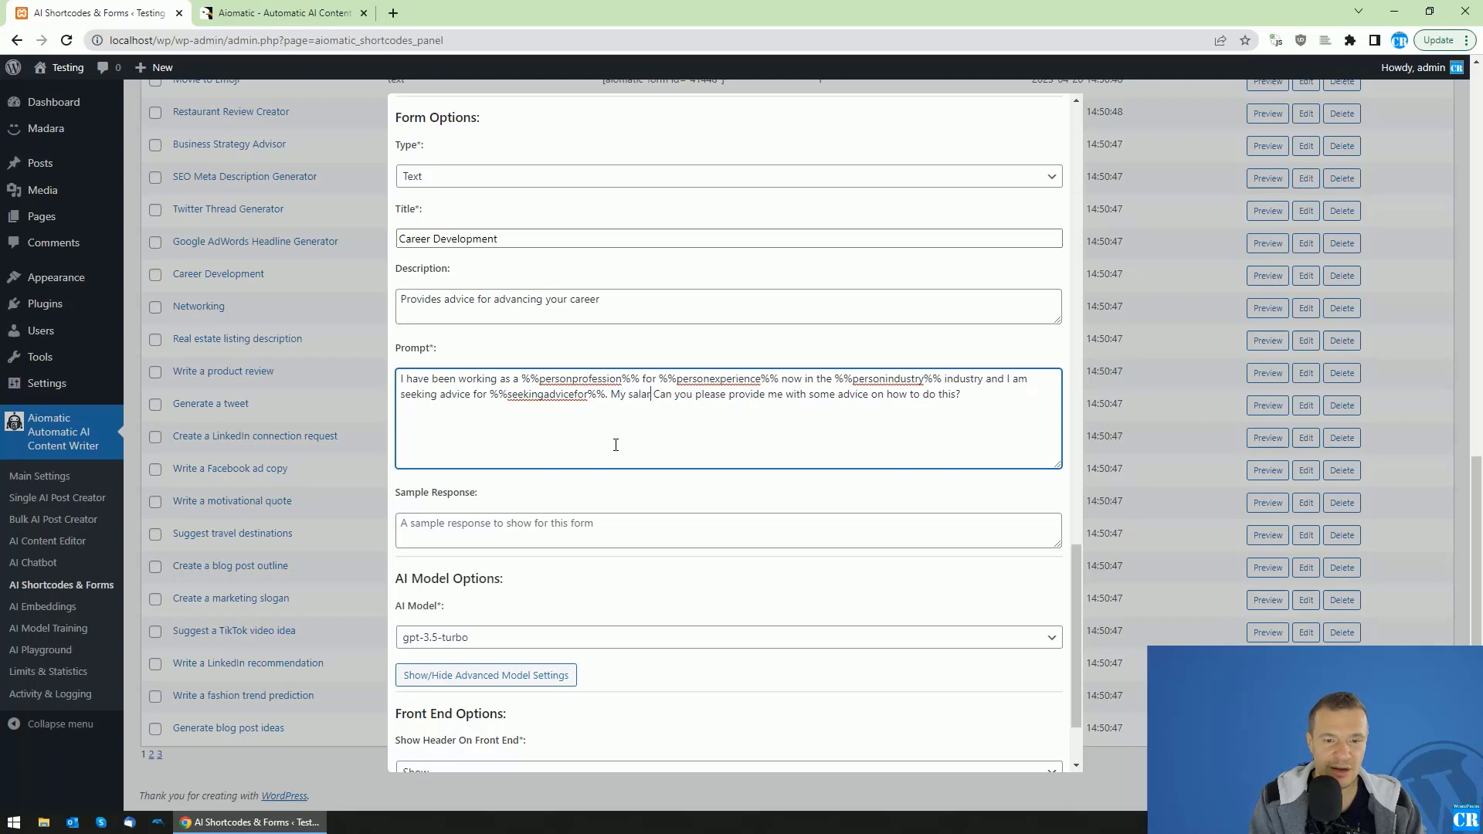
text(et is %)
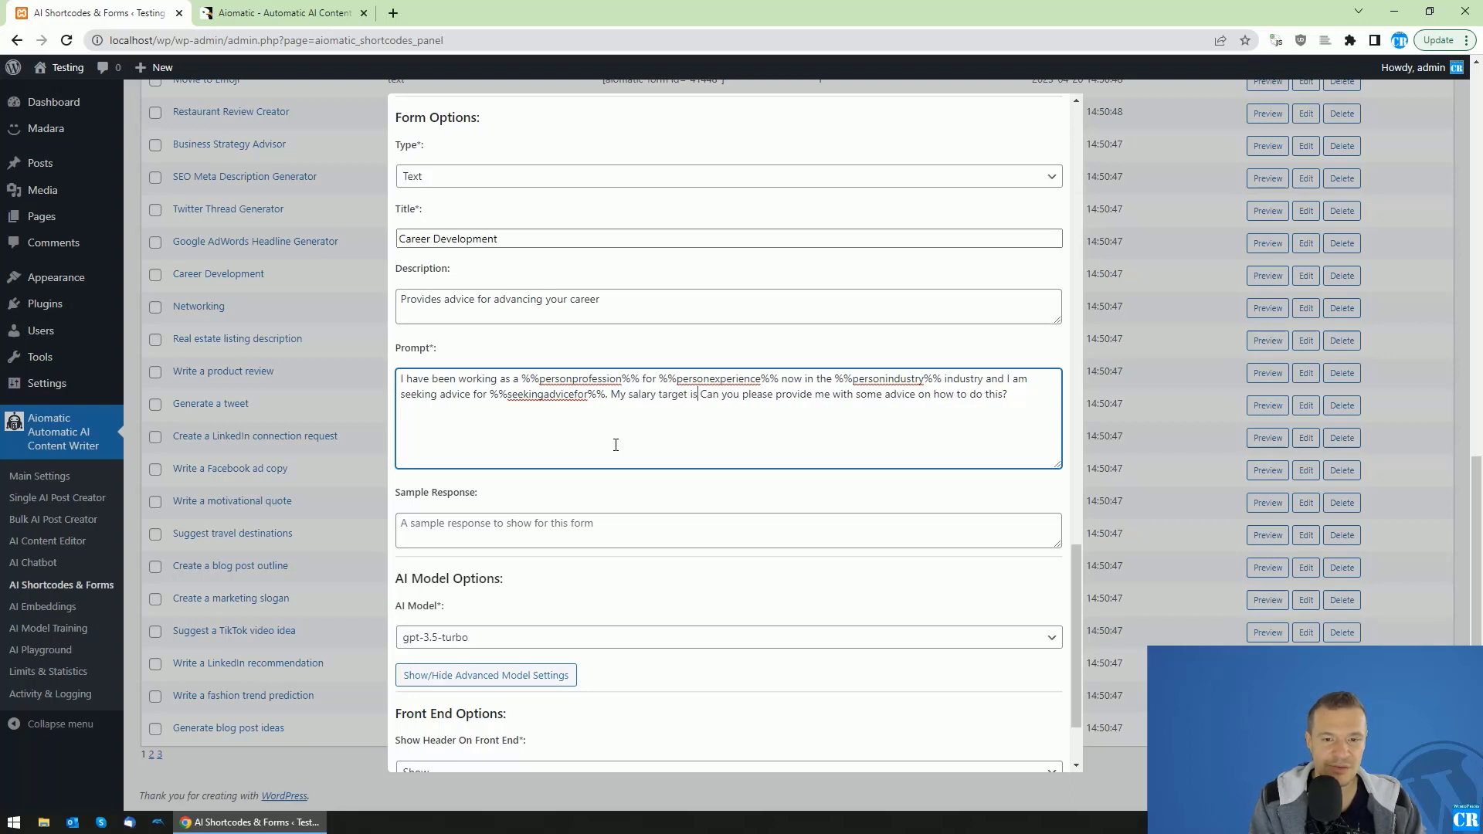
text(%salary%%)
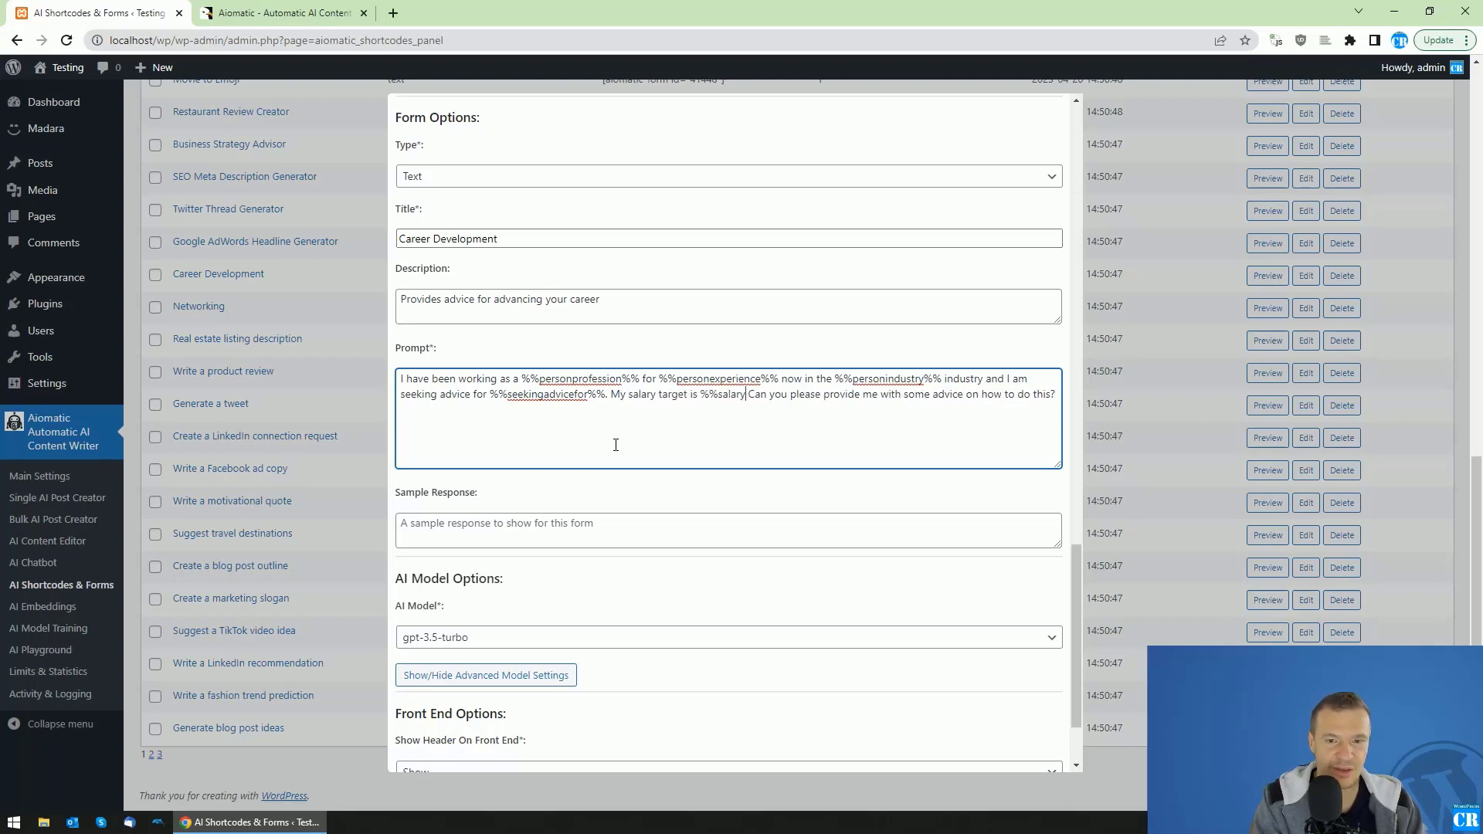
text(.)
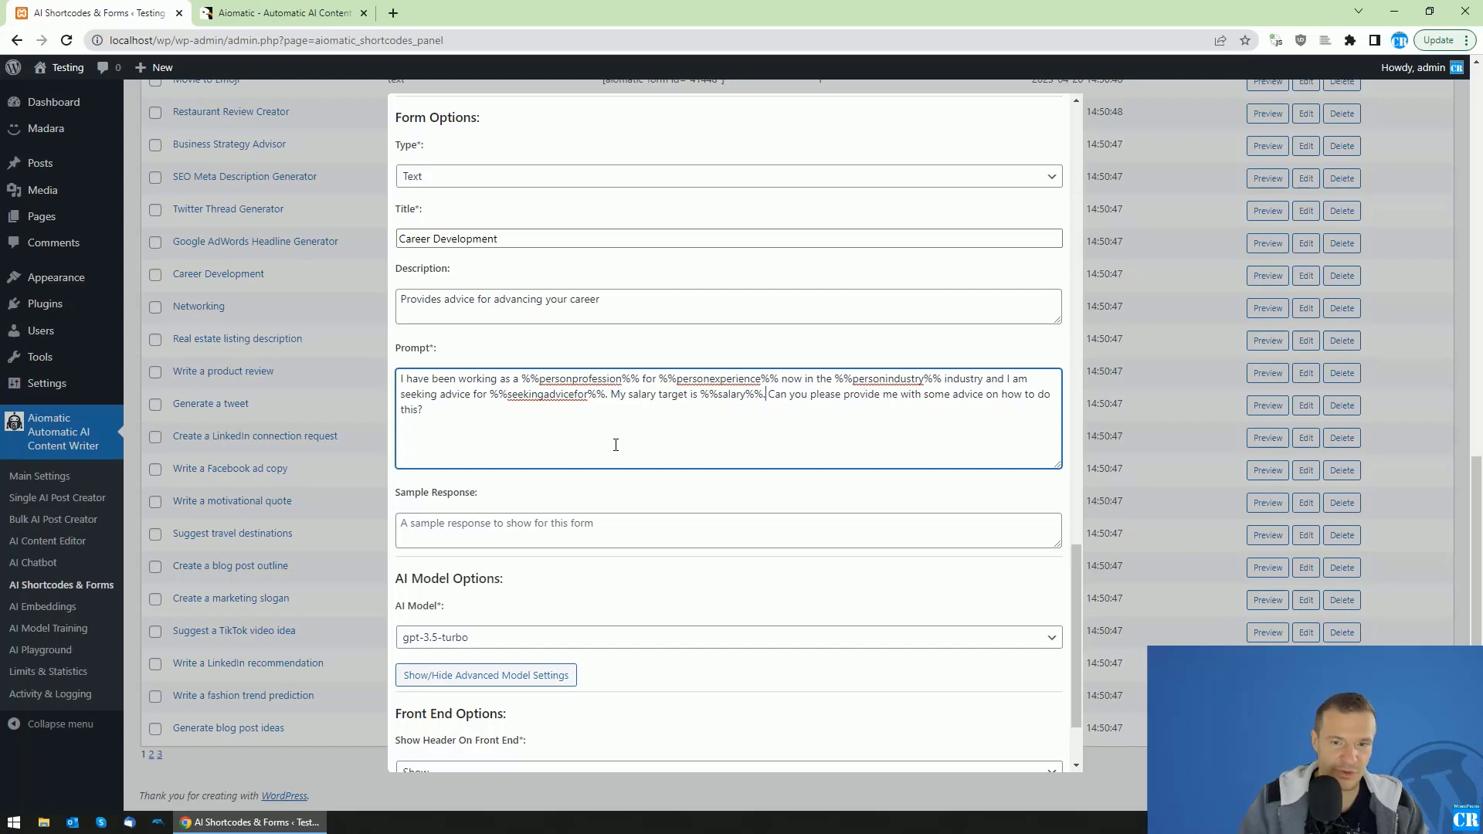
Check the %%salary%% placeholder against the seekingadvicefor and salary field IDs
double_click(726, 394)
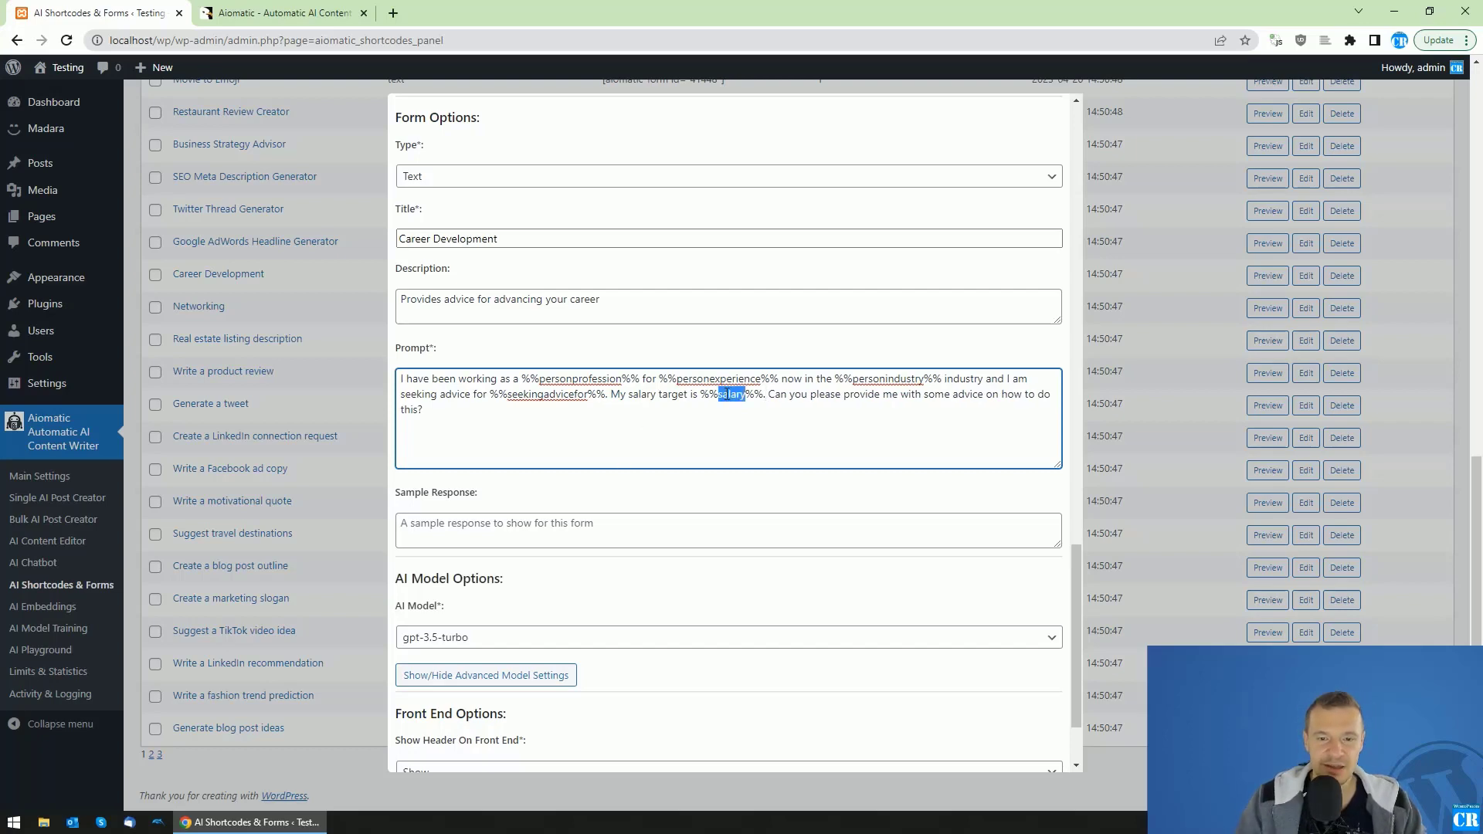
scroll(696, 417, up, 9)
scroll(412, 427, down, 3)
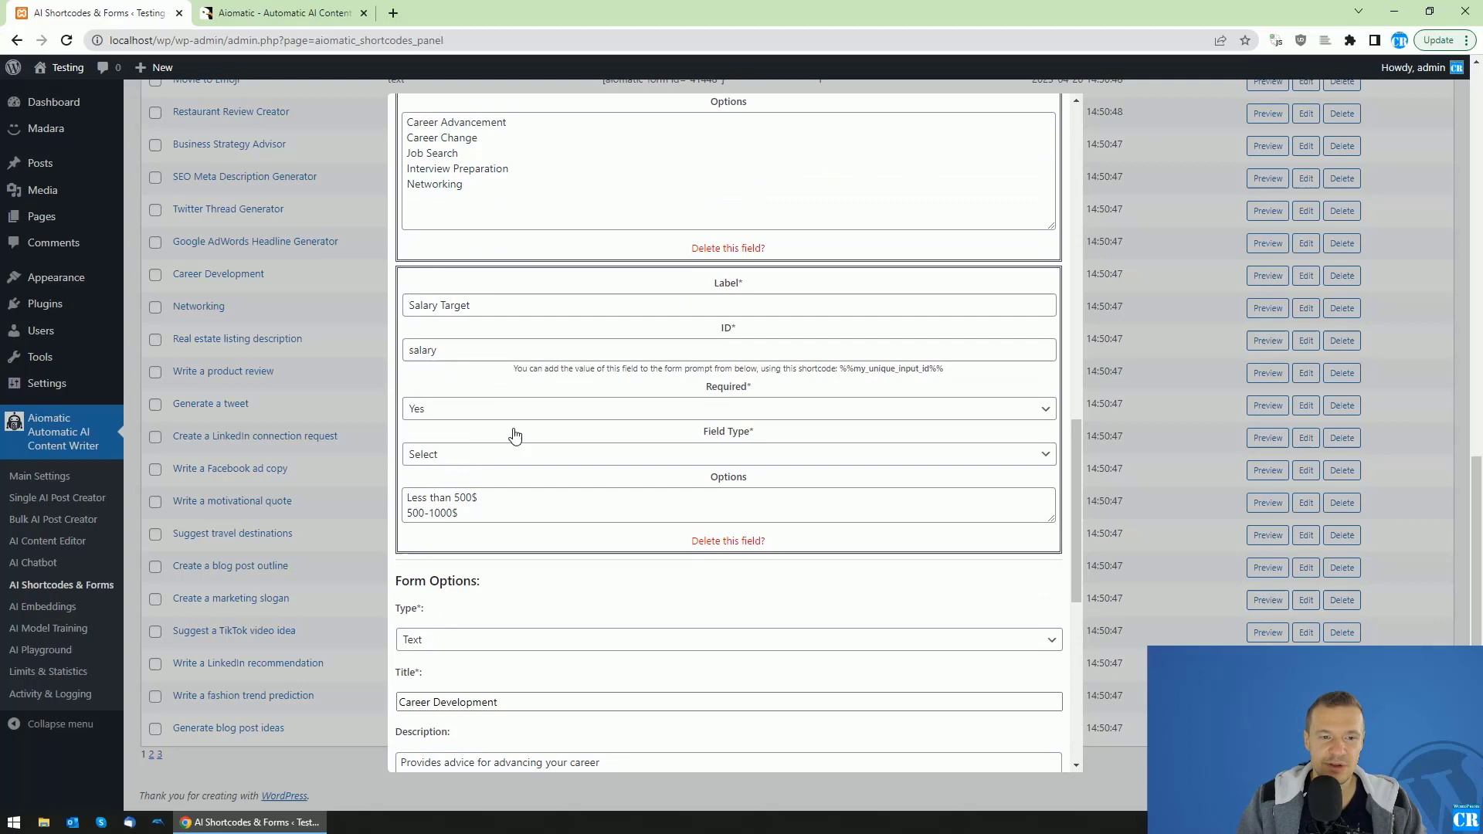
scroll(513, 430, down, 5)
drag(701, 471, 764, 472)
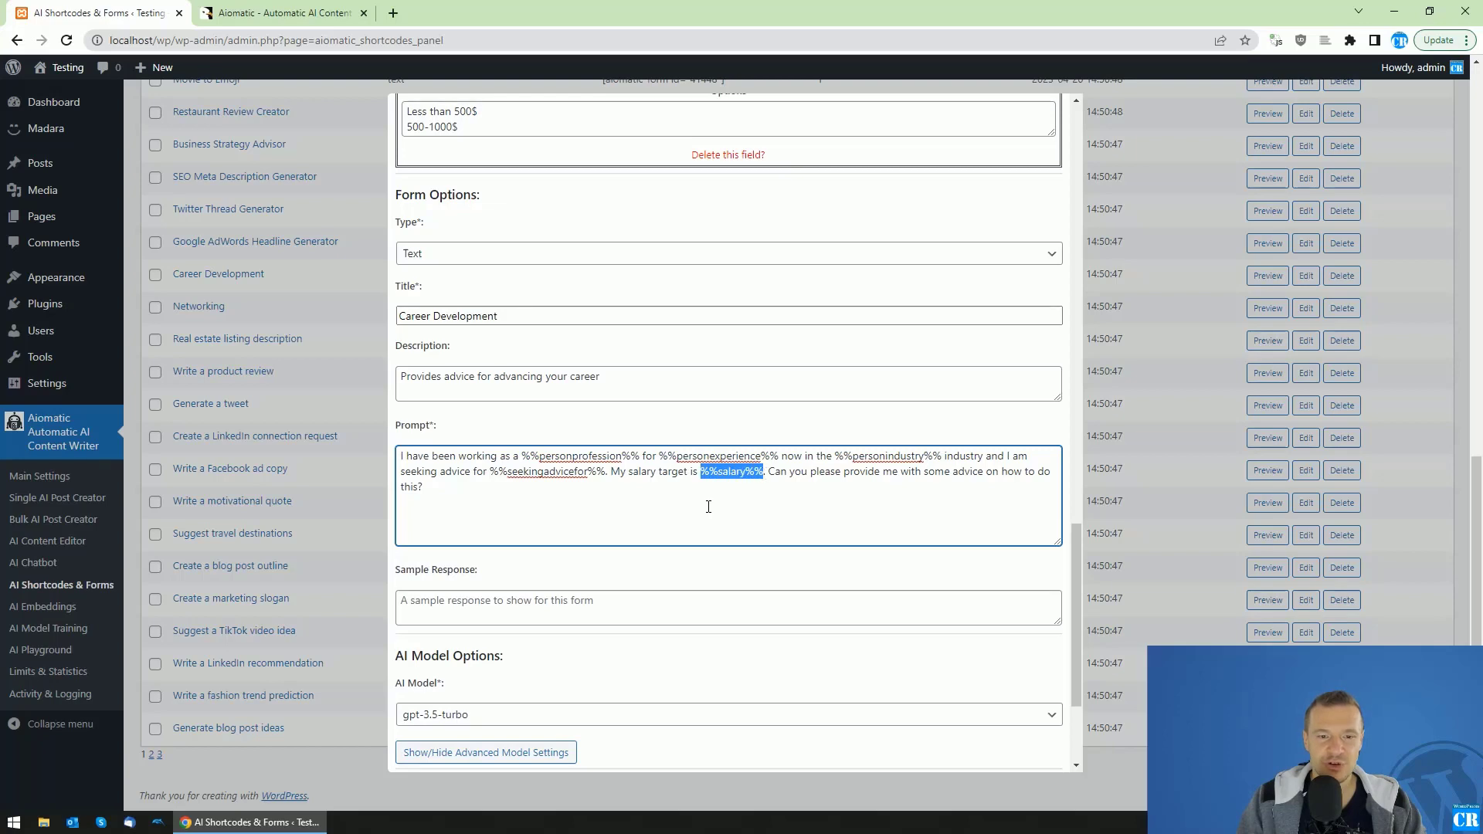
scroll(709, 507, up, 10)
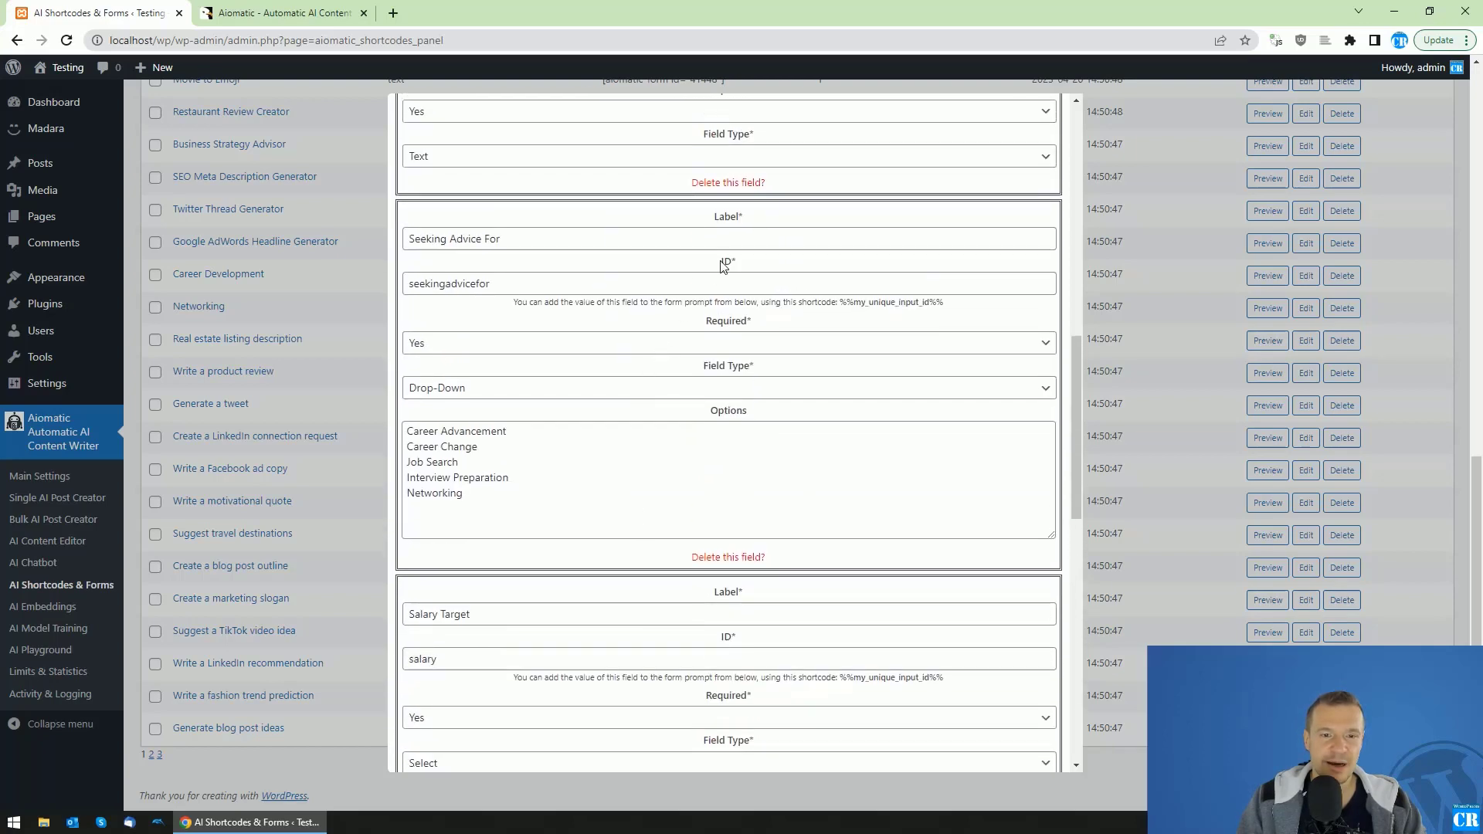
double_click(455, 284)
scroll(464, 525, down, 2)
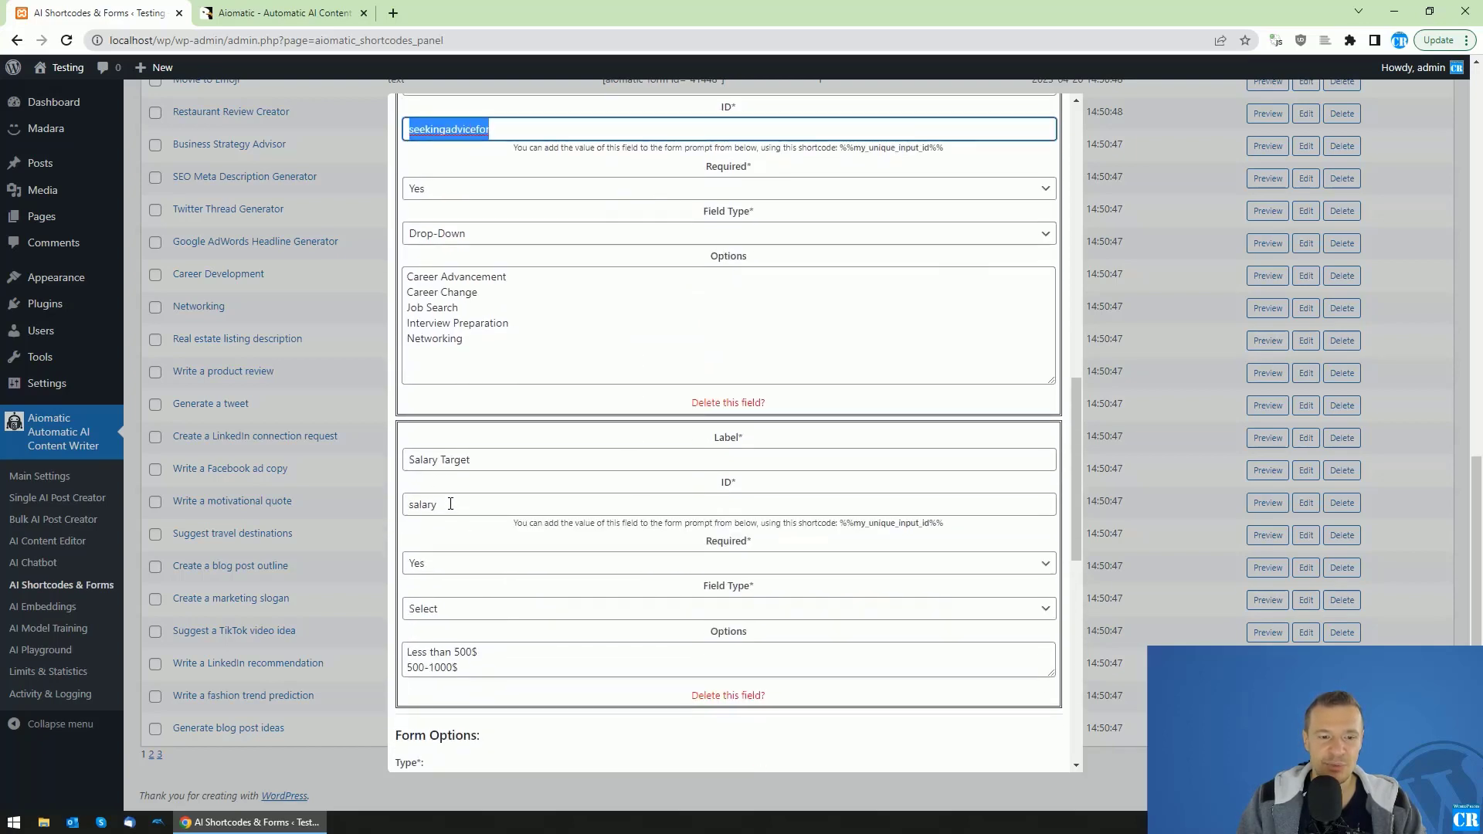
double_click(451, 504)
scroll(450, 495, down, 3)
scroll(451, 493, down, 5)
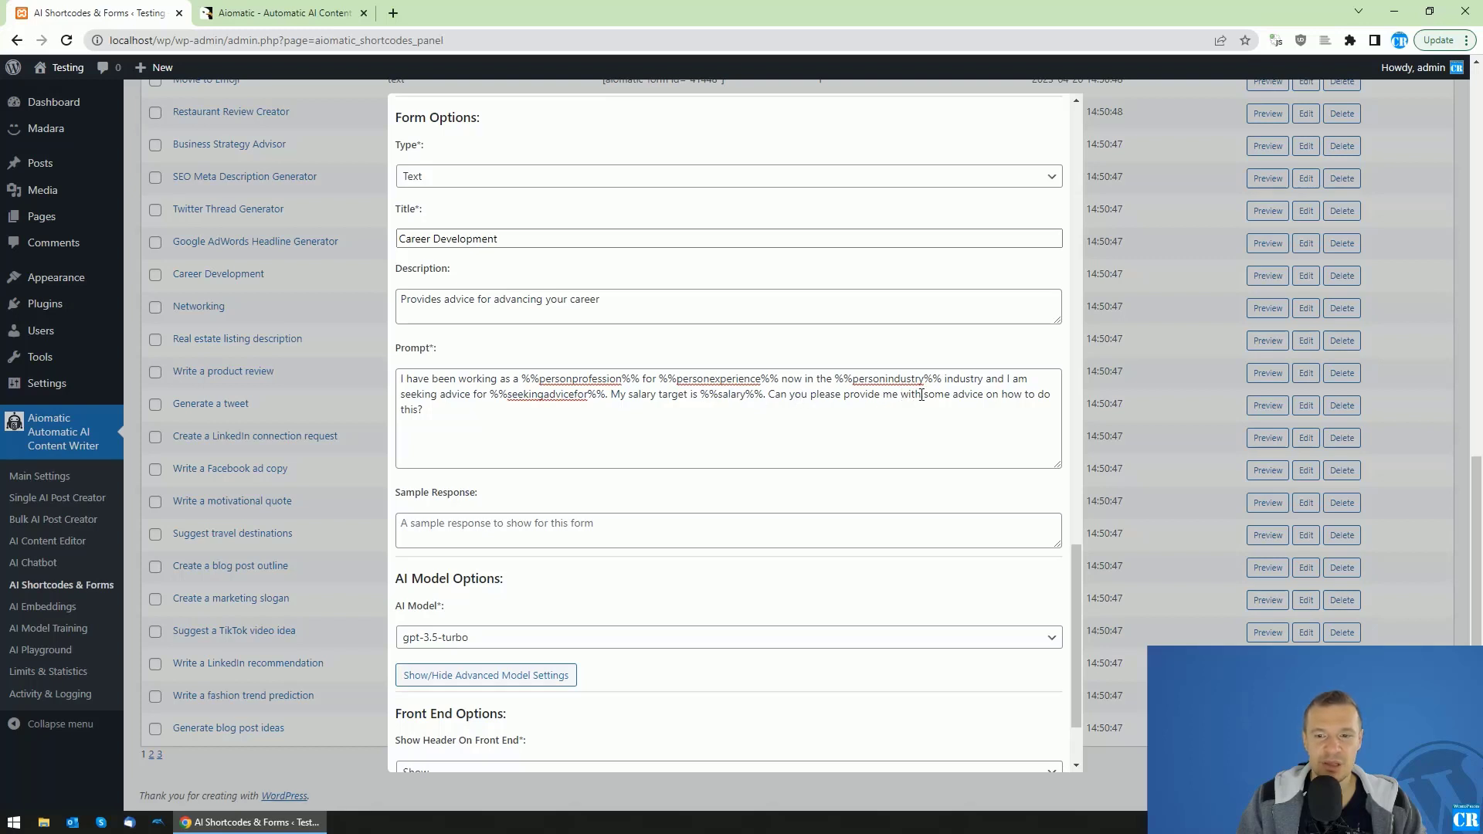
scroll(633, 451, down, 2)
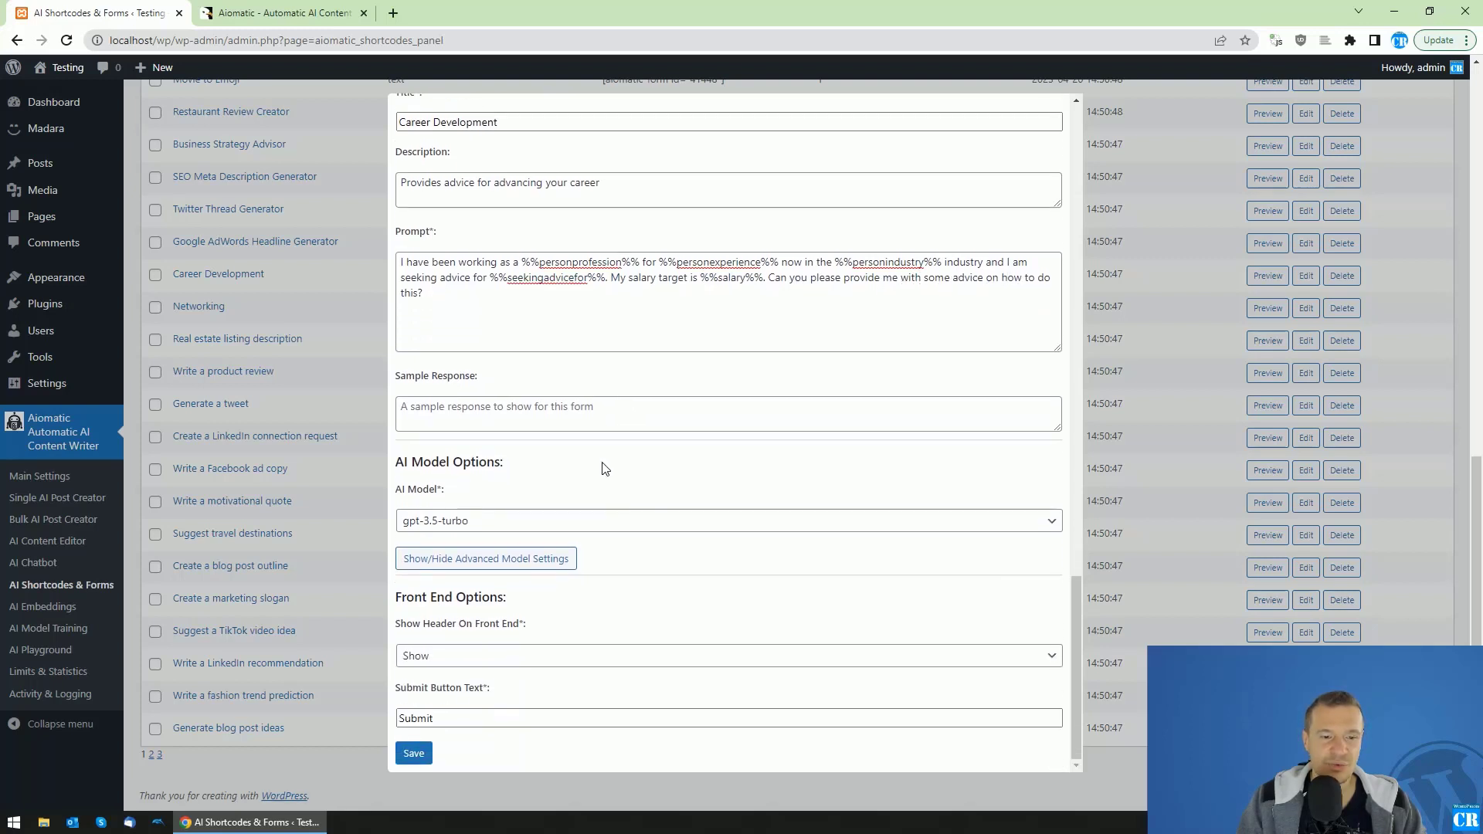
scroll(451, 494, up, 15)
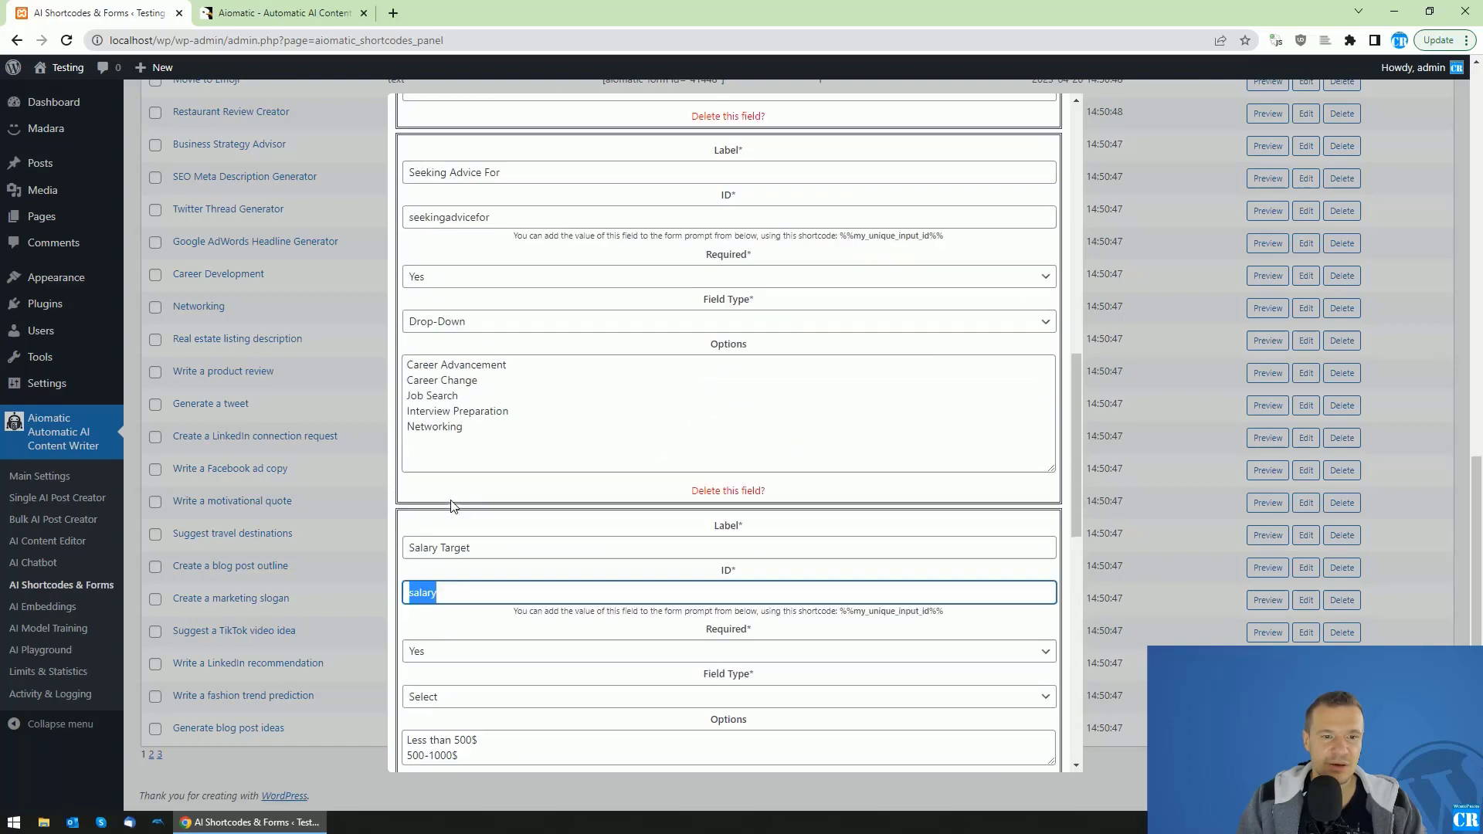
Save the Career Development form, then find it in the list and preview it
scroll(451, 513, down, 15)
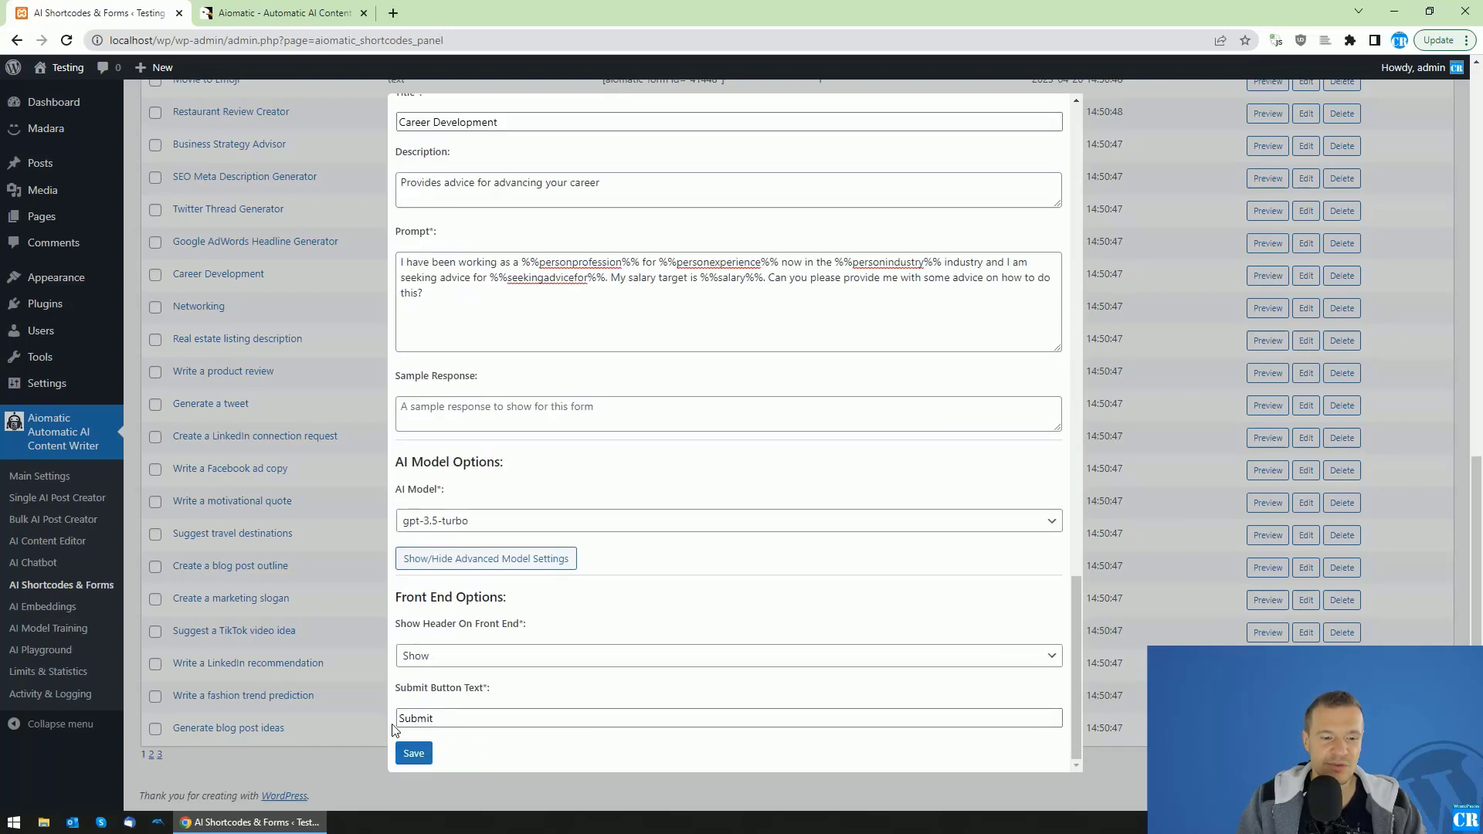
click(414, 753)
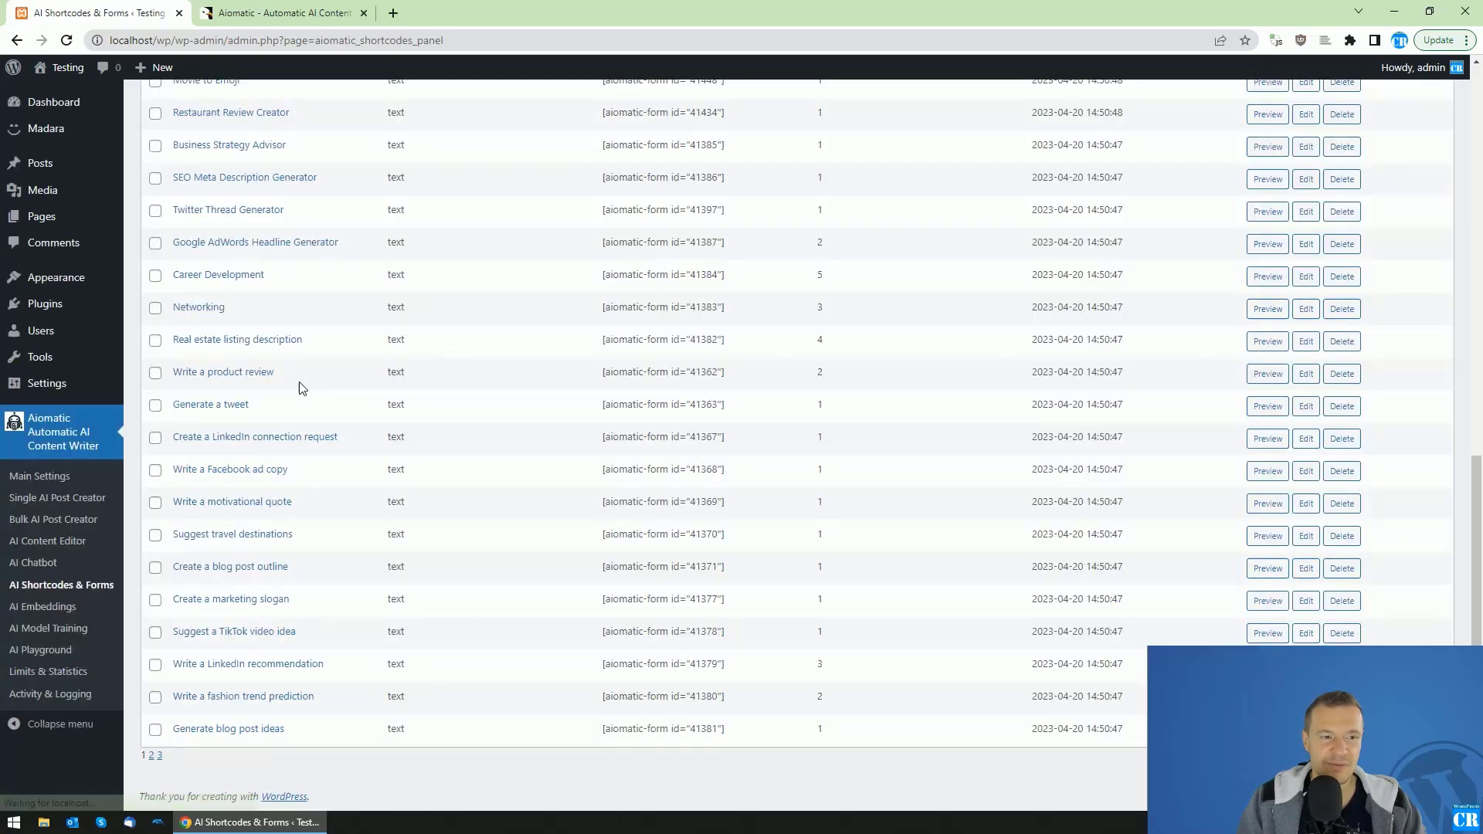
key(ctrl+f)
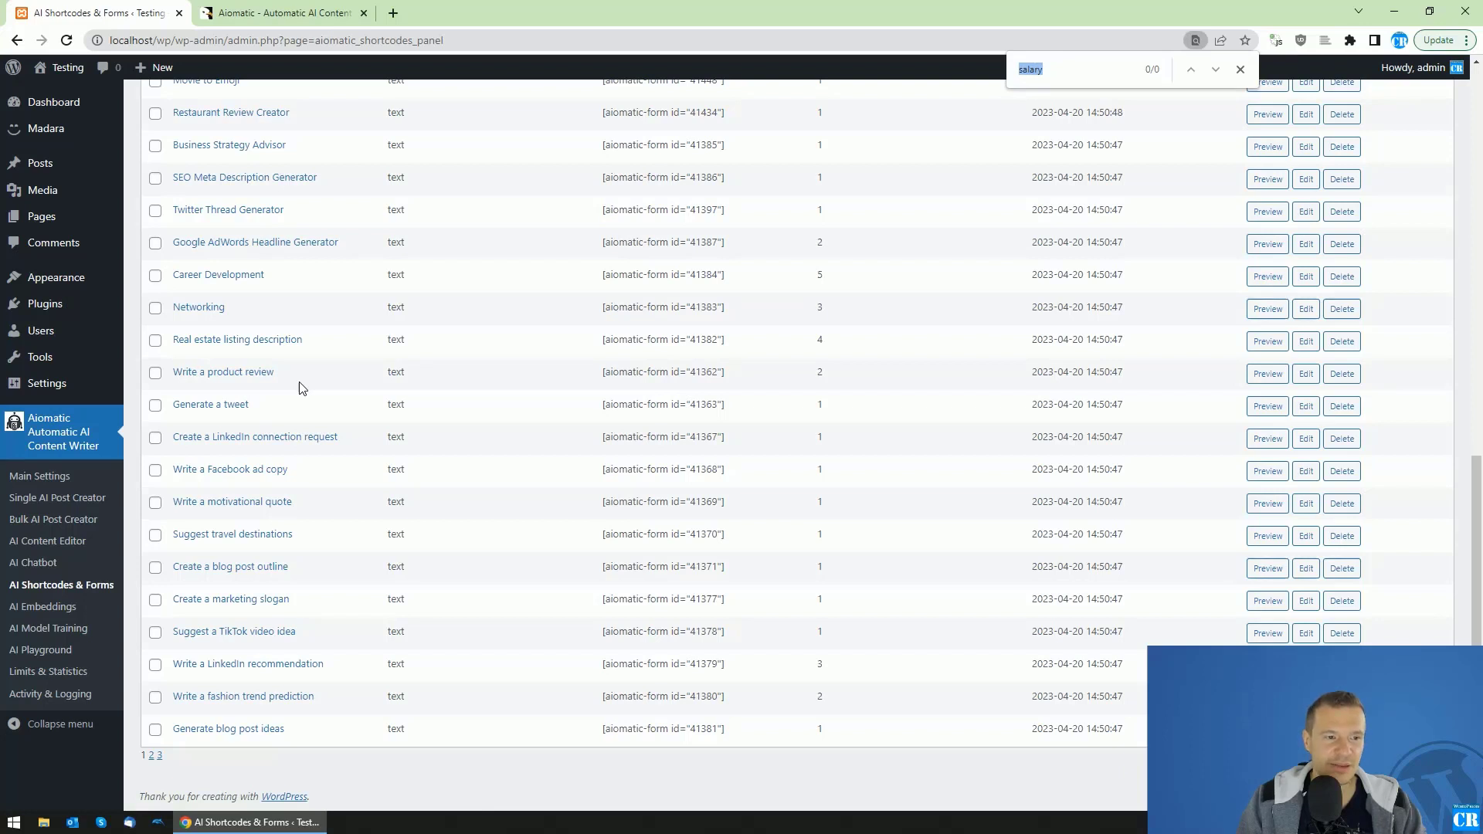
text(caree)
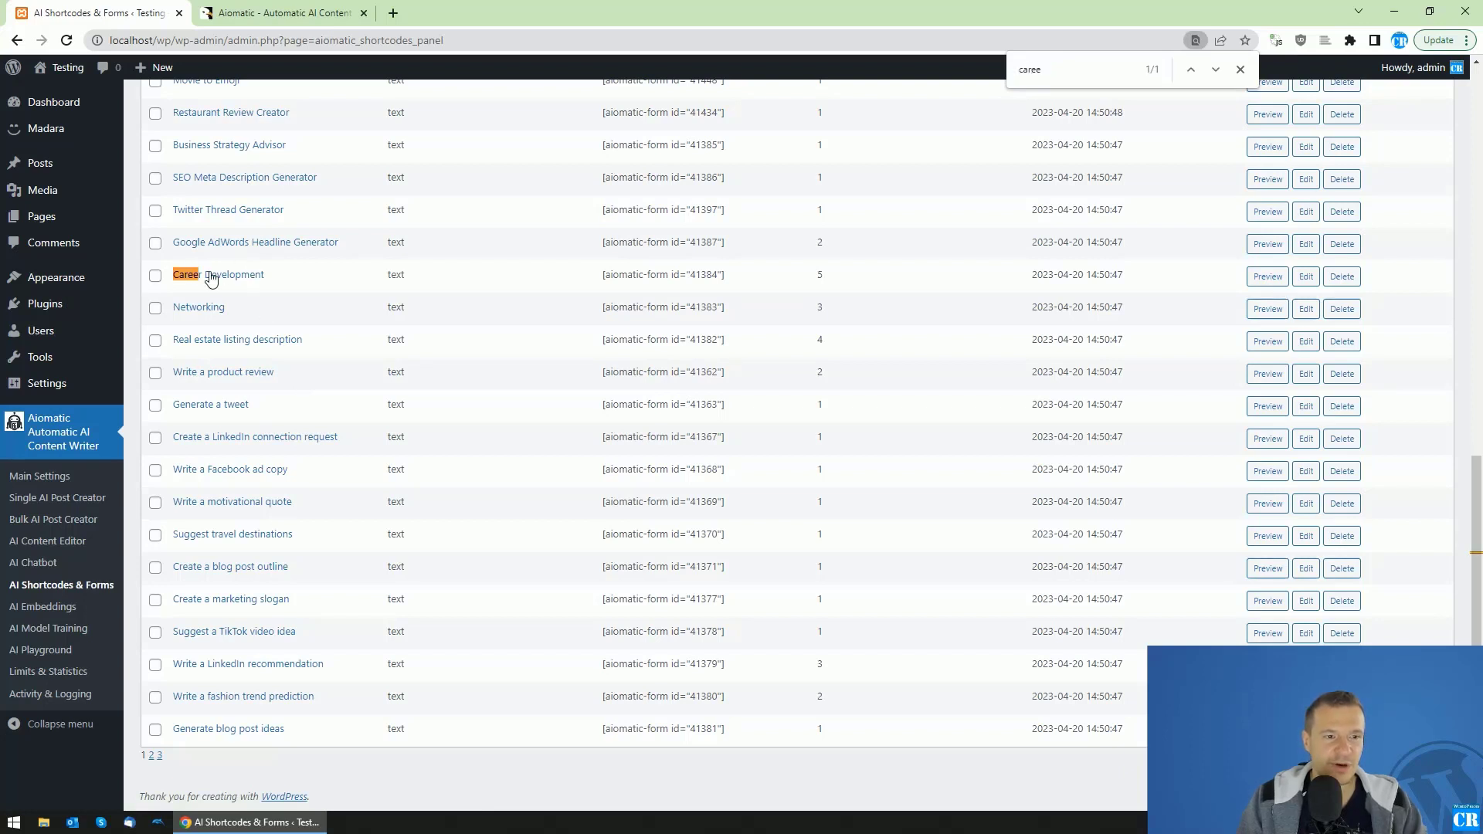
click(1275, 278)
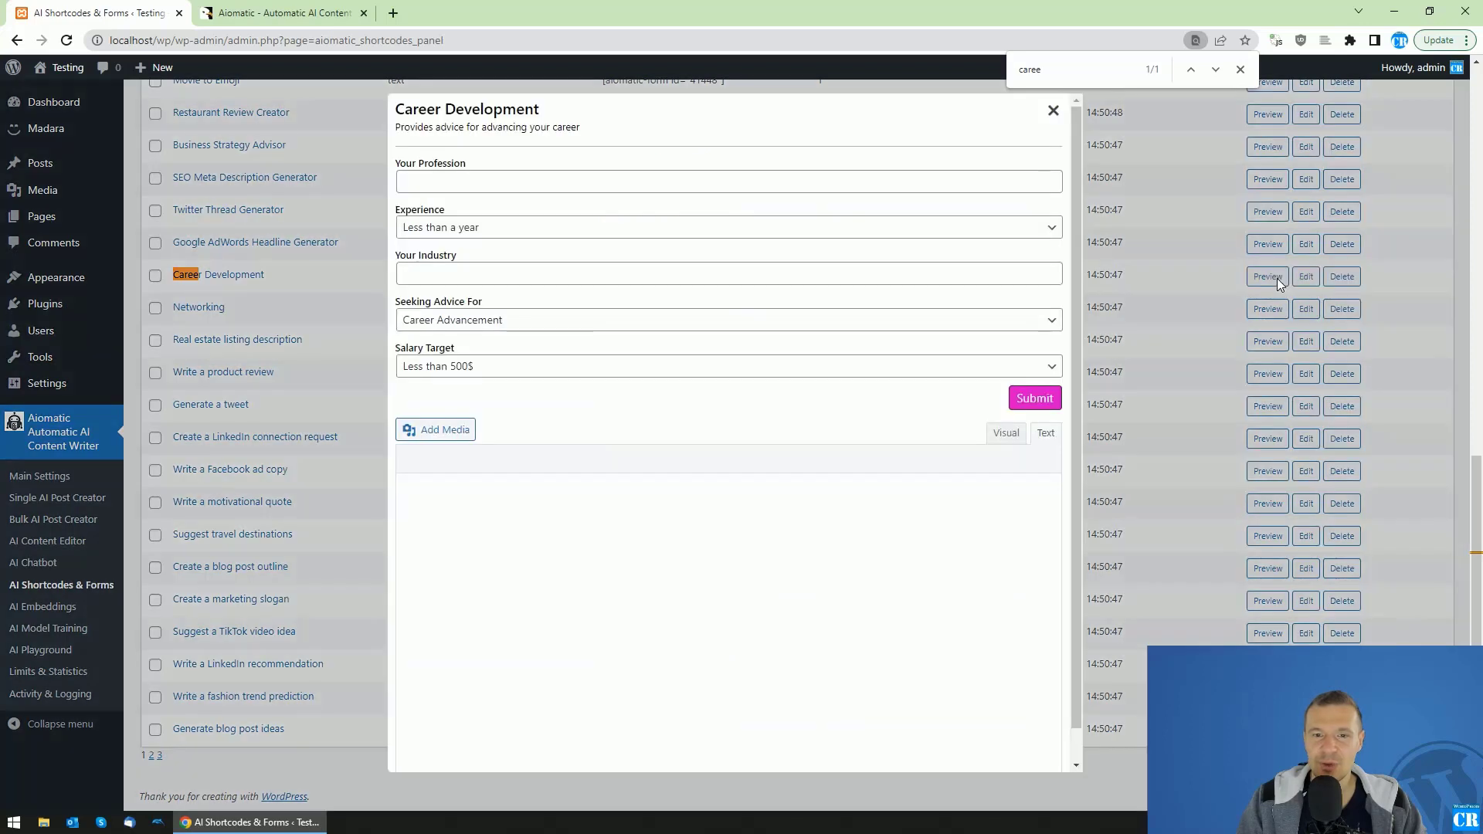
Fill the preview with profession Marketer, 1-3 years experience and industry WordPress
click(416, 368)
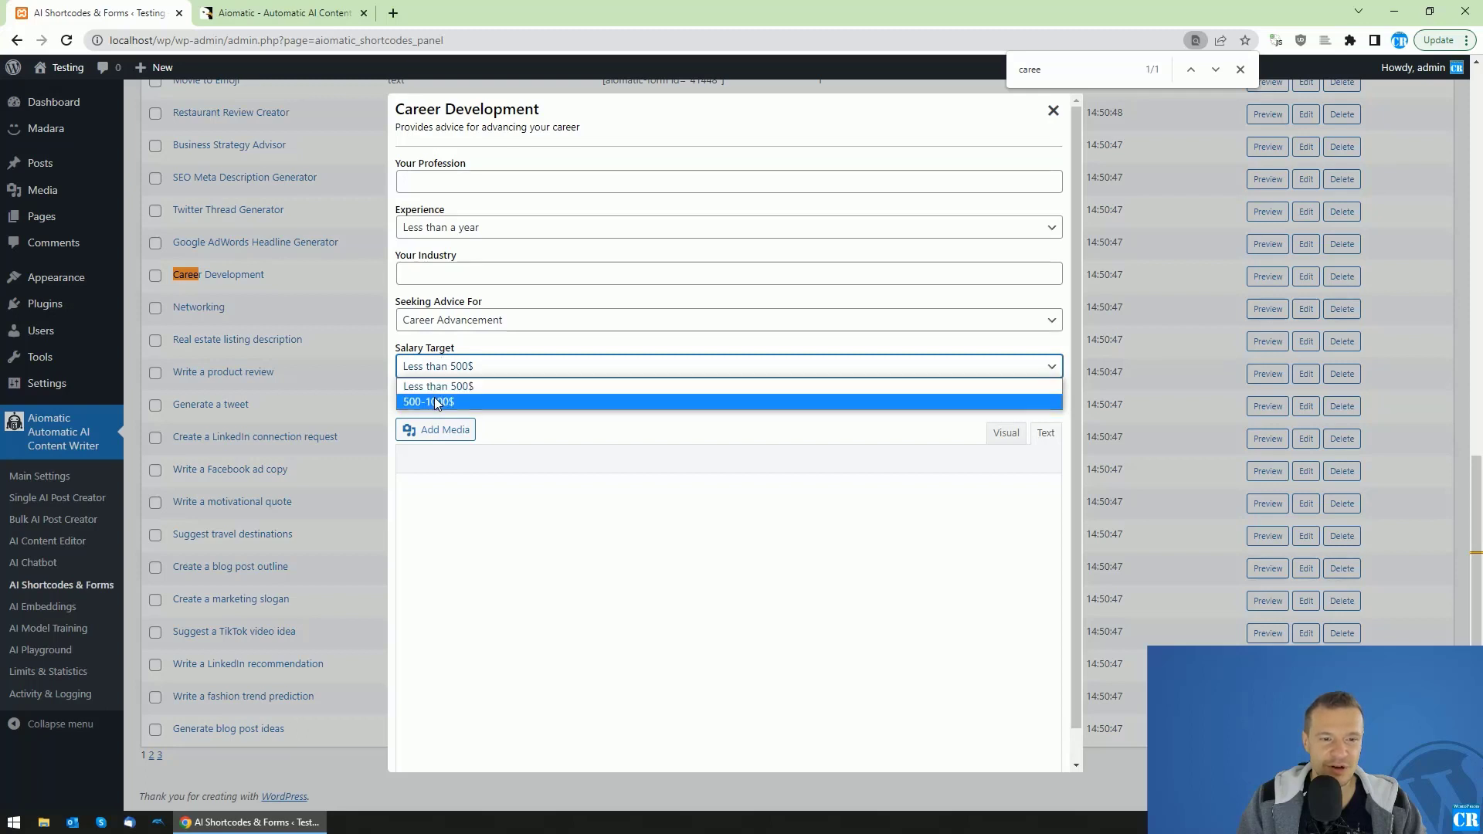
click(433, 182)
text(Marketer)
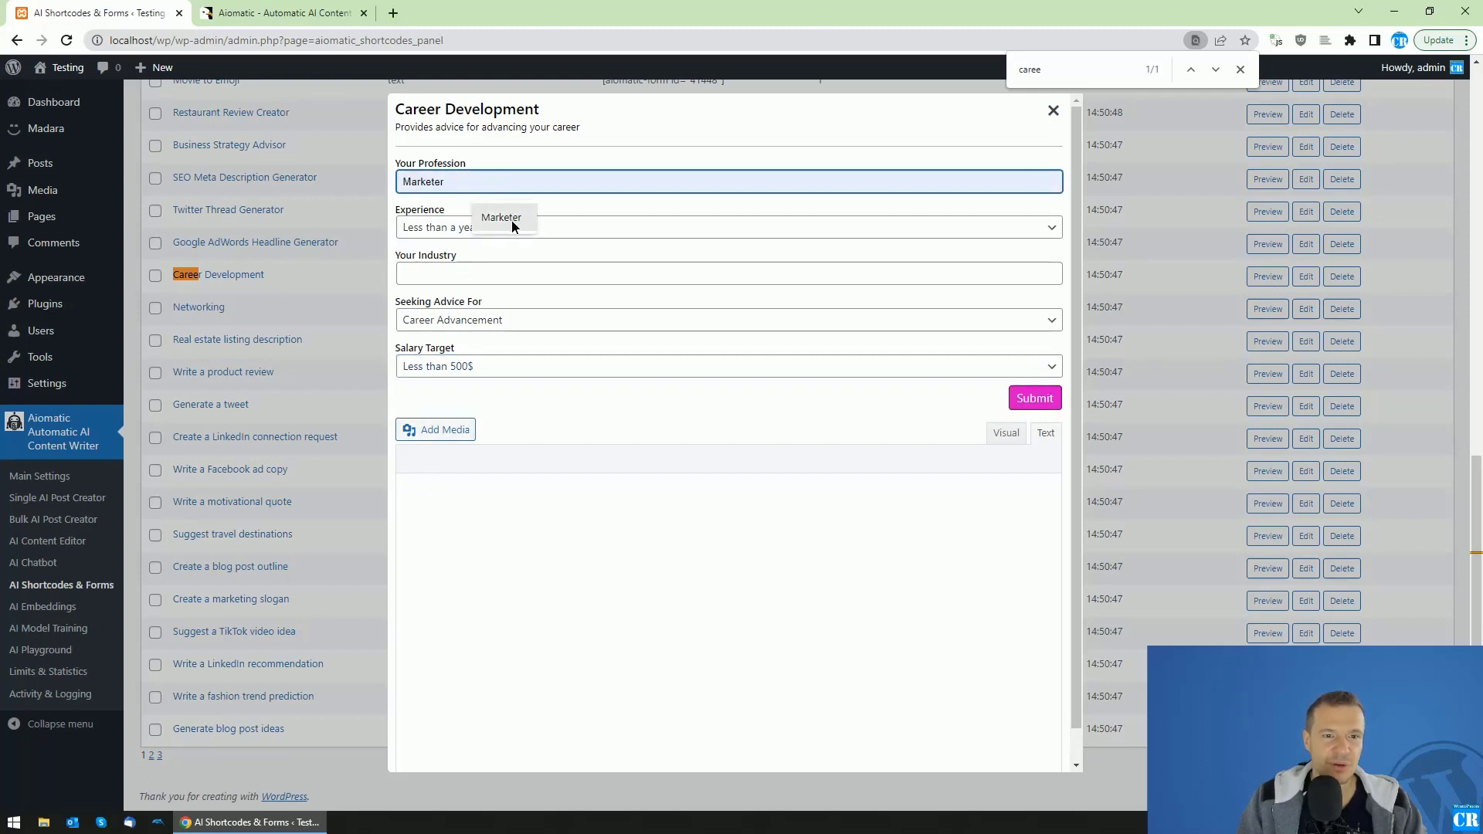
click(437, 231)
click(436, 262)
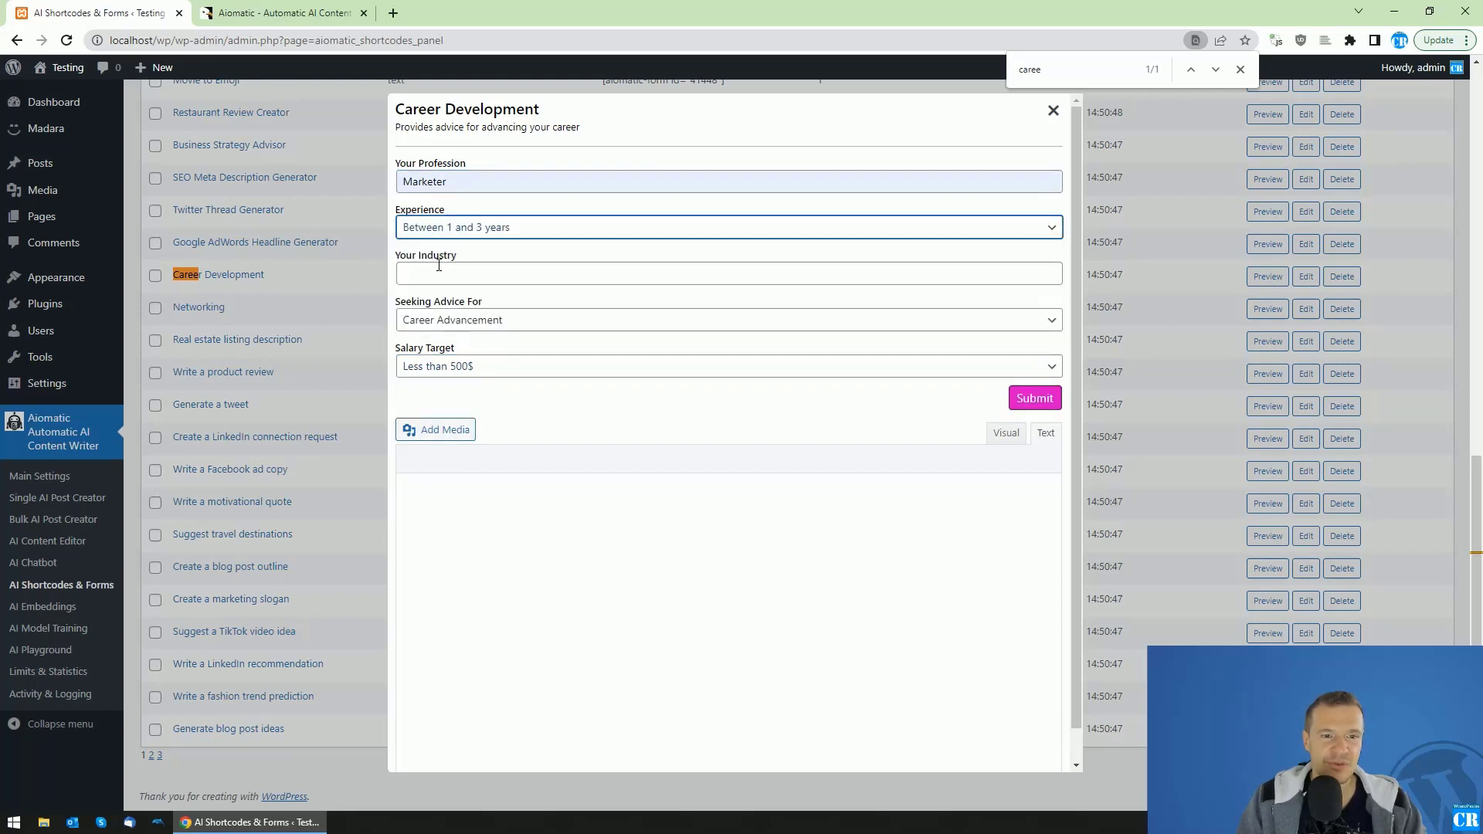
click(421, 273)
click(504, 338)
Choose Career Advancement as the advice sought and 500-1000$ as the salary target
click(437, 320)
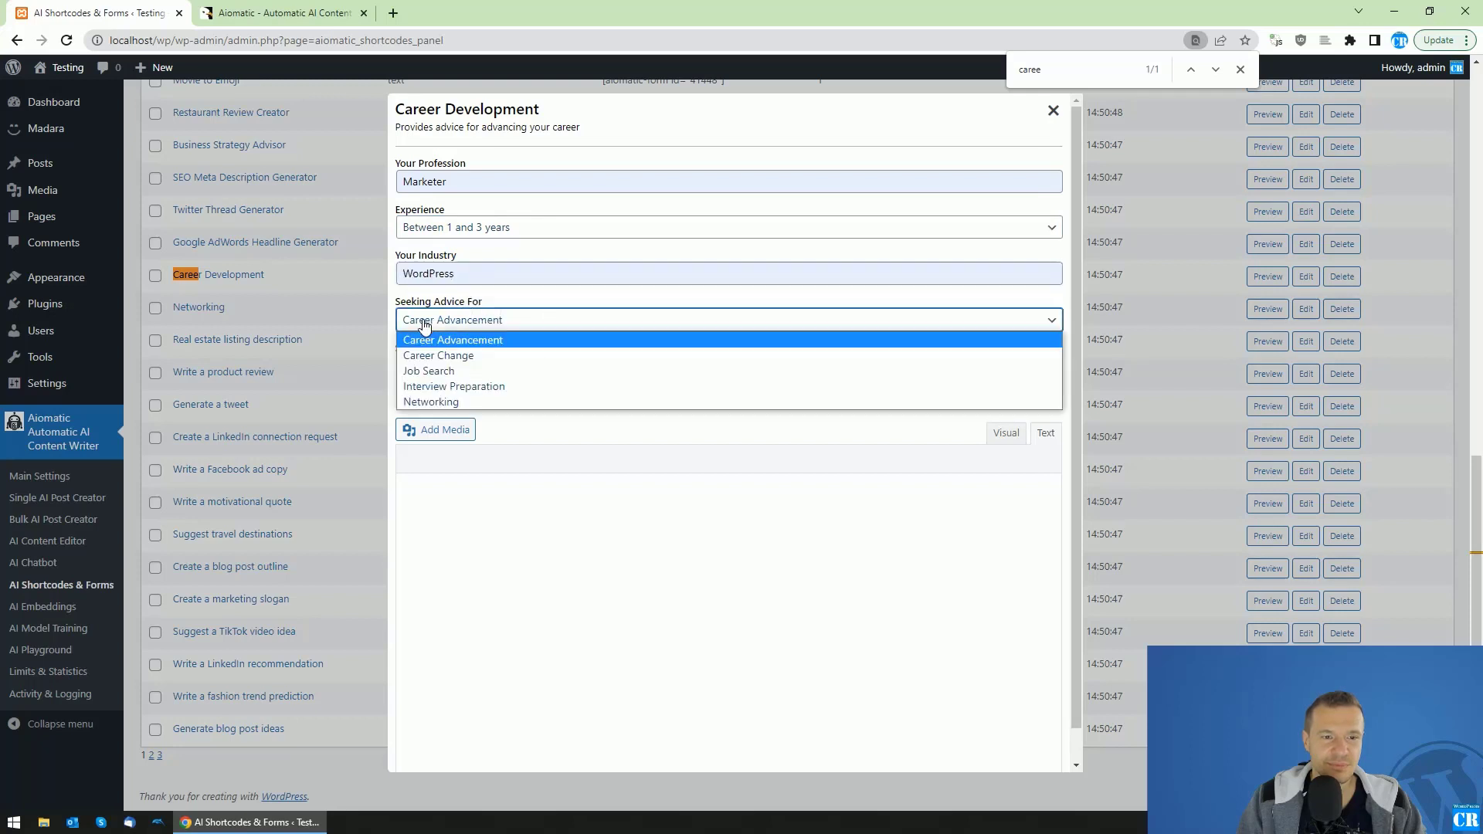
click(438, 340)
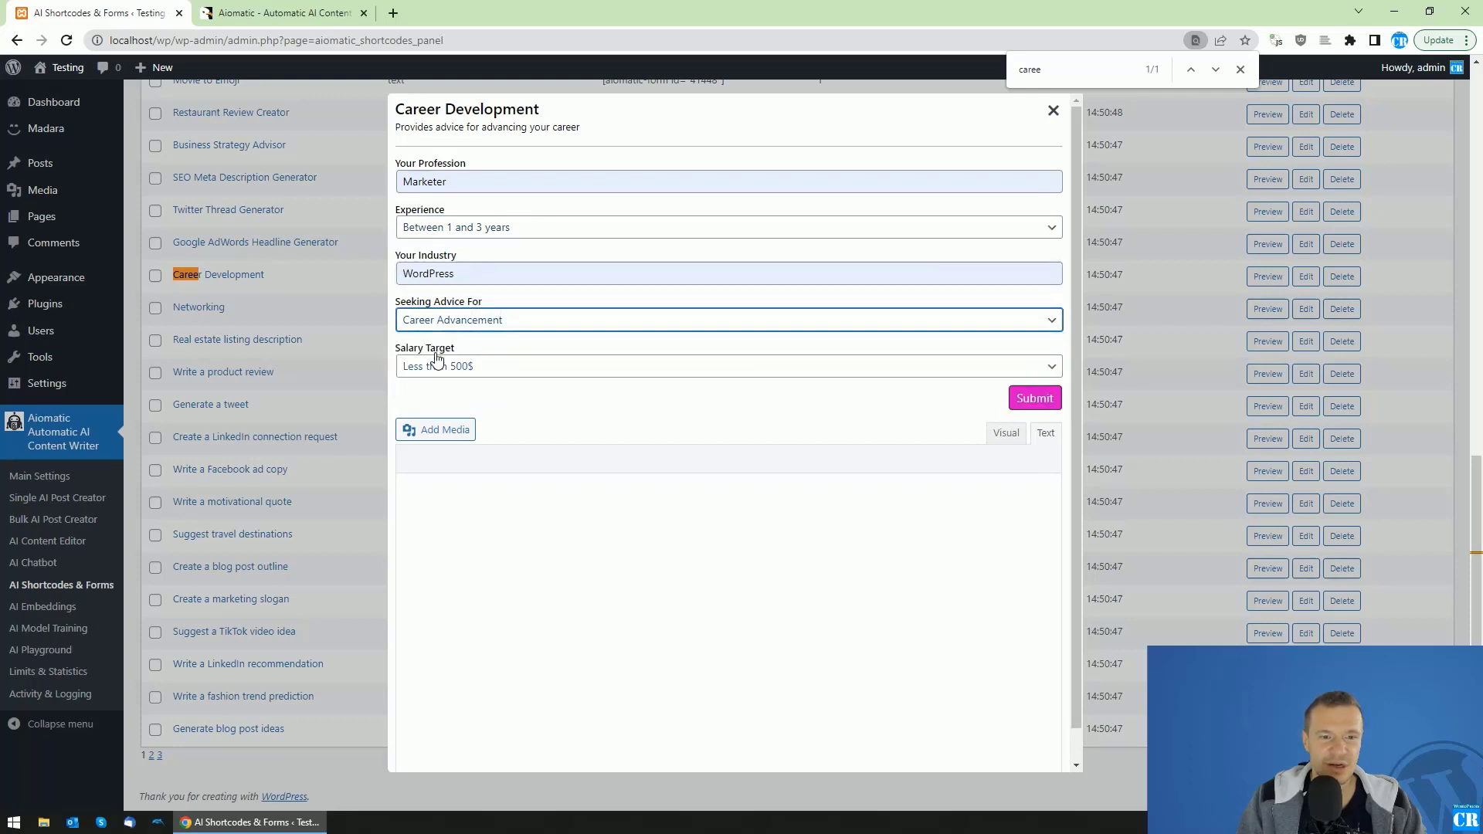
click(423, 369)
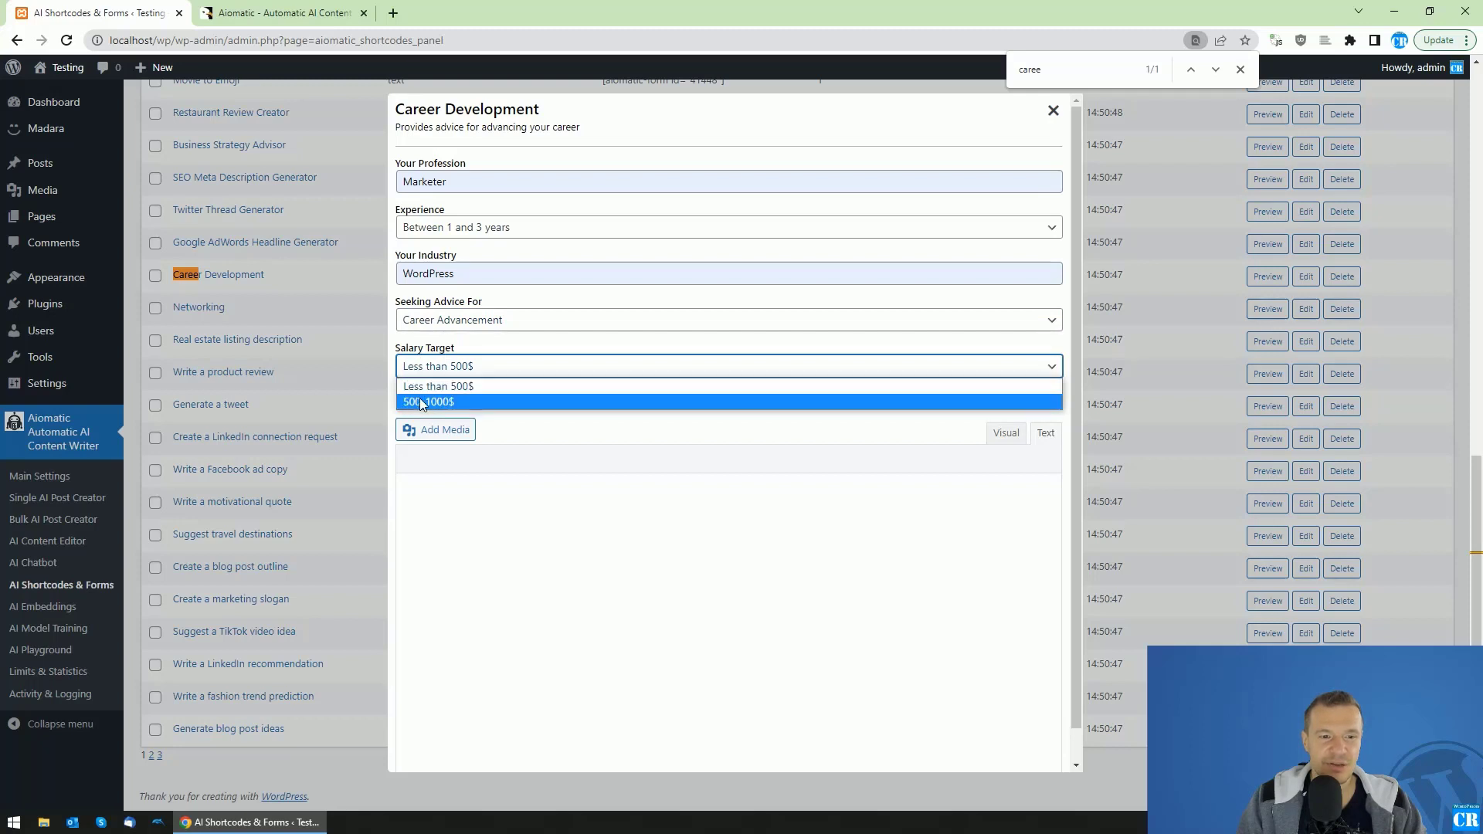
click(422, 402)
Submit to generate the career advice, review it, and close the preview
click(1033, 400)
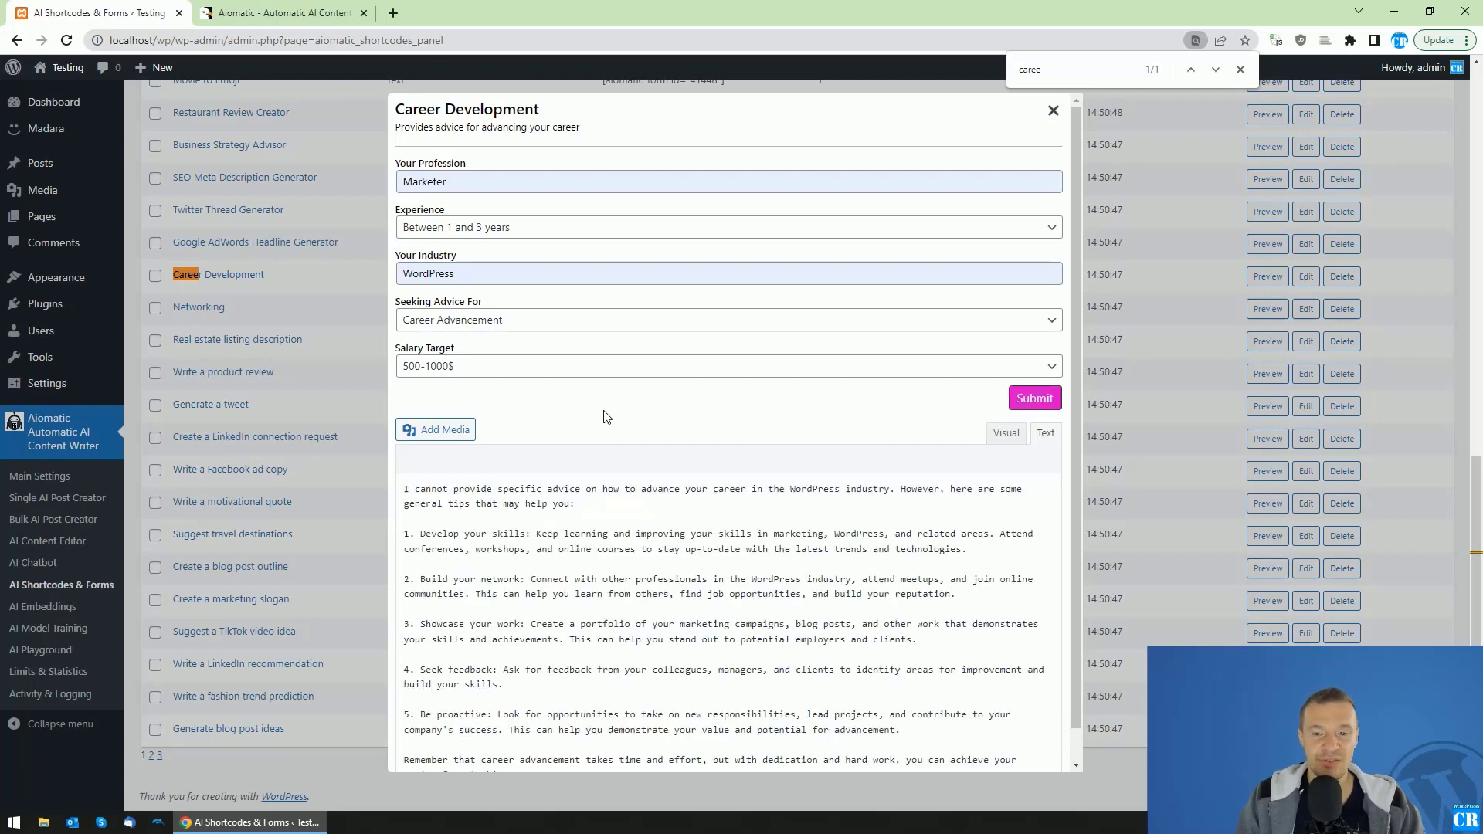
scroll(570, 548, down, 1)
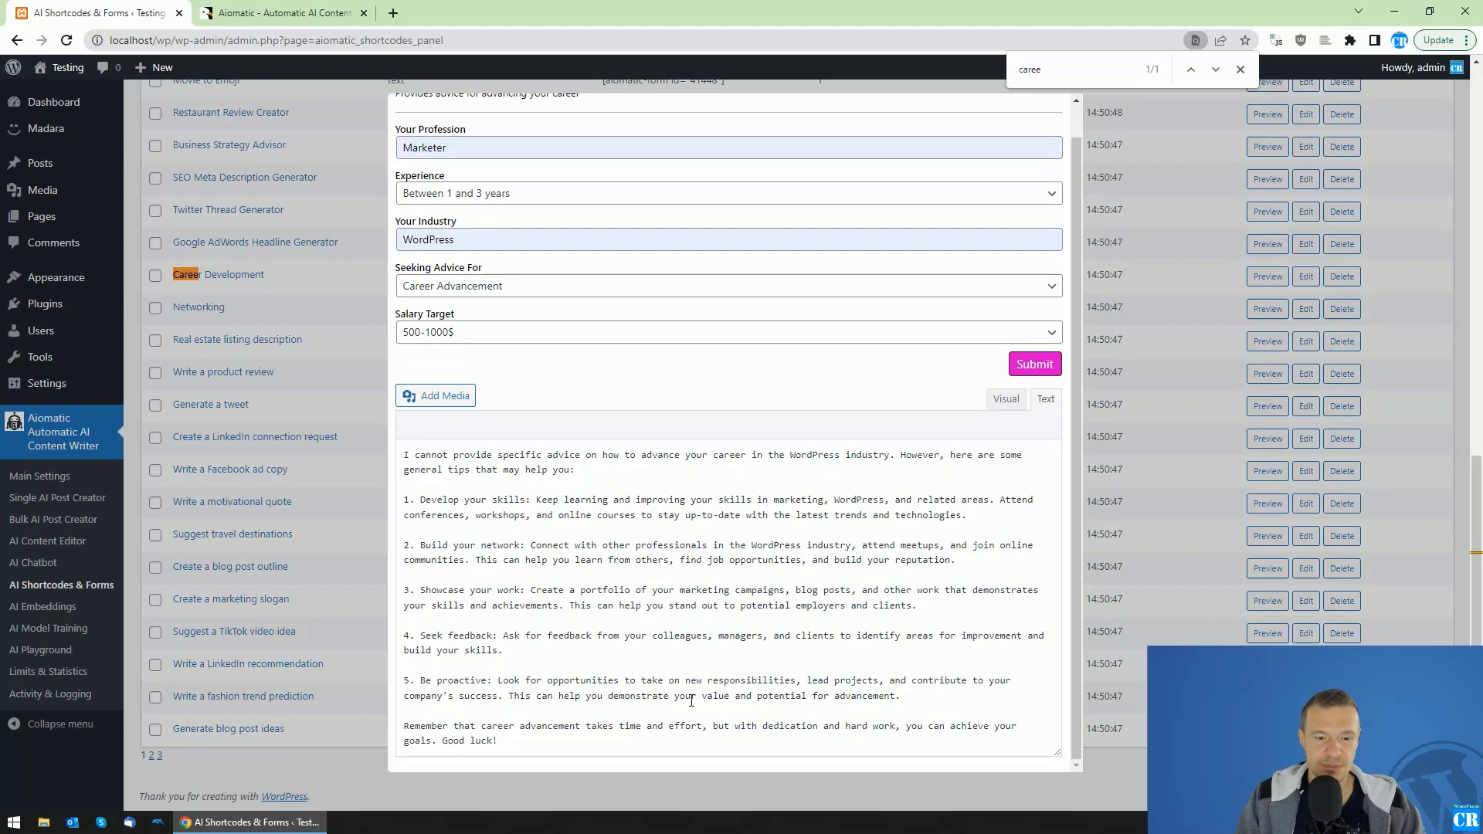
scroll(1067, 124, up, 1)
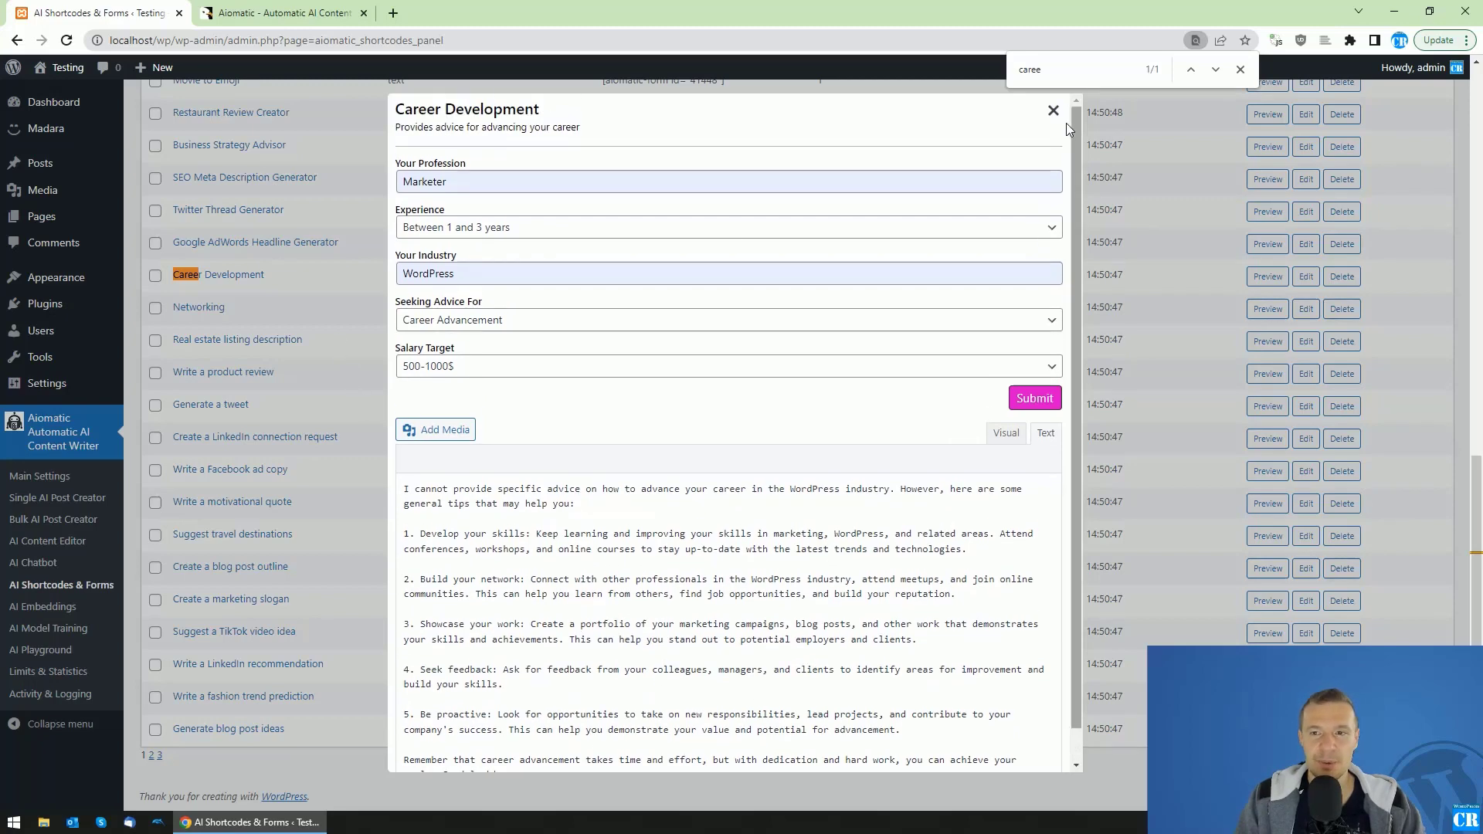
click(1066, 123)
Open AI Forms Importer/Exporter, comparing it with List AI Forms, then start a new AI form
click(1240, 68)
scroll(464, 417, up, 3)
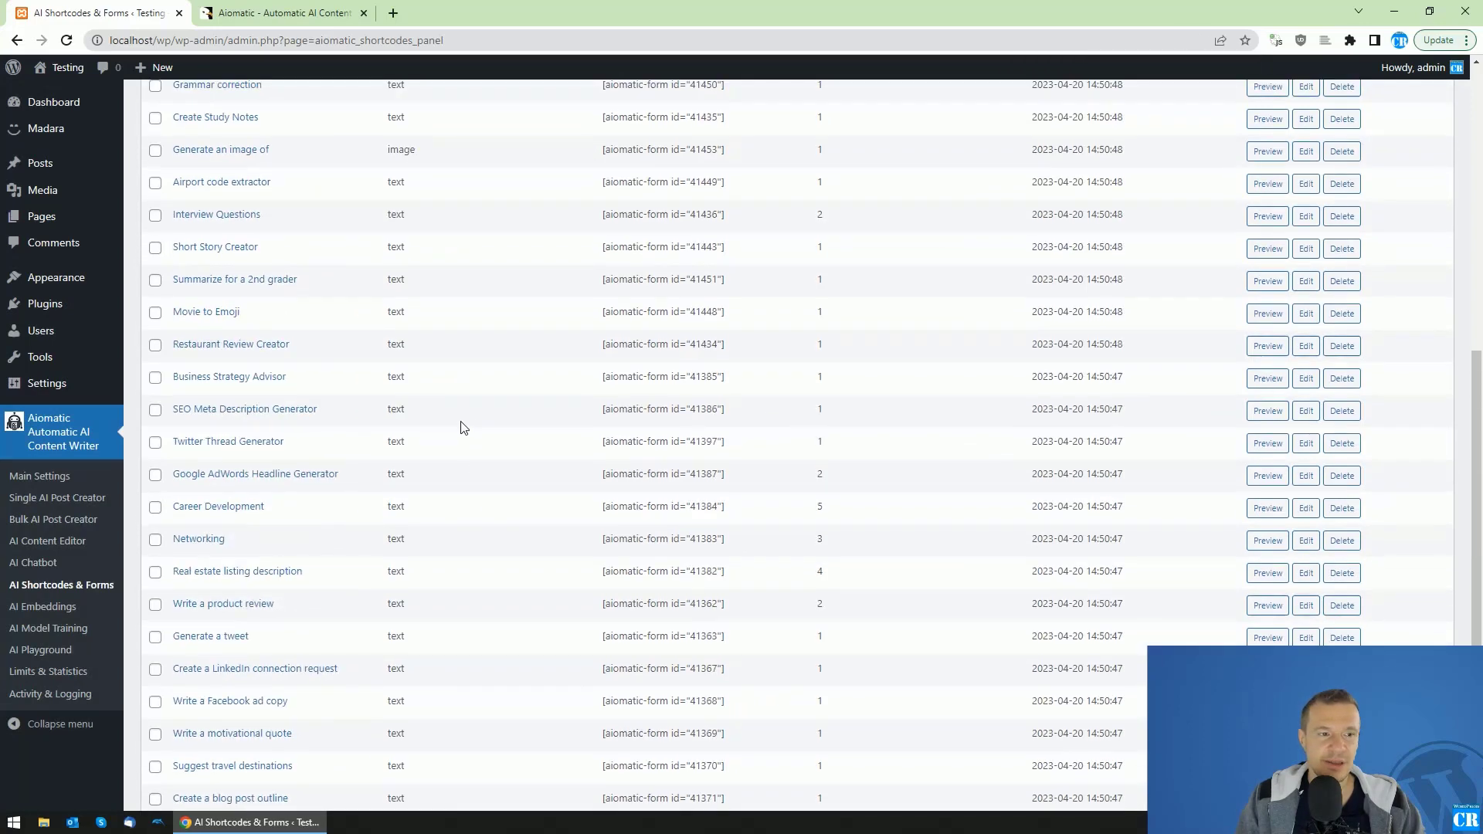
scroll(325, 446, up, 8)
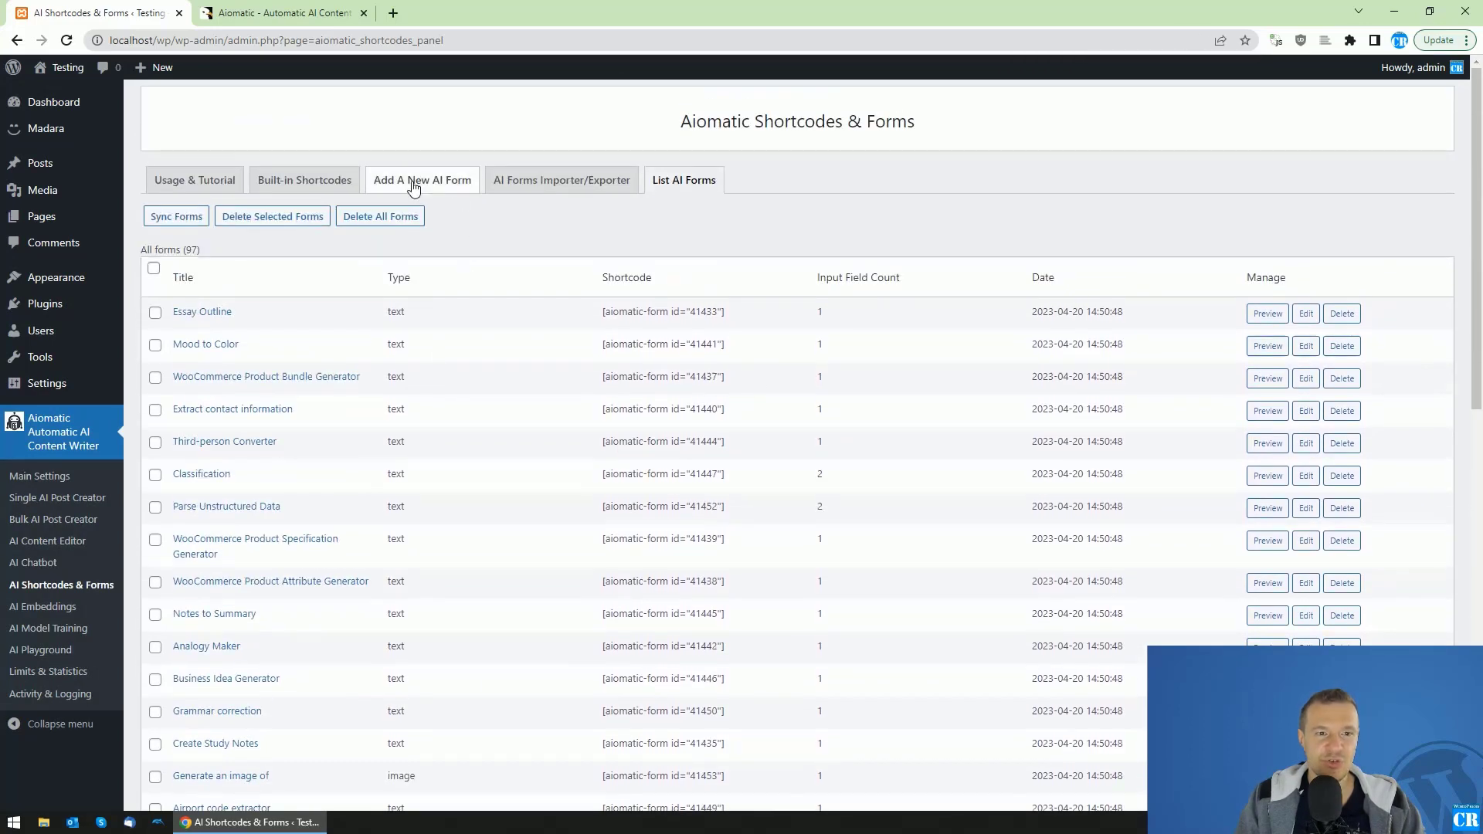
click(547, 183)
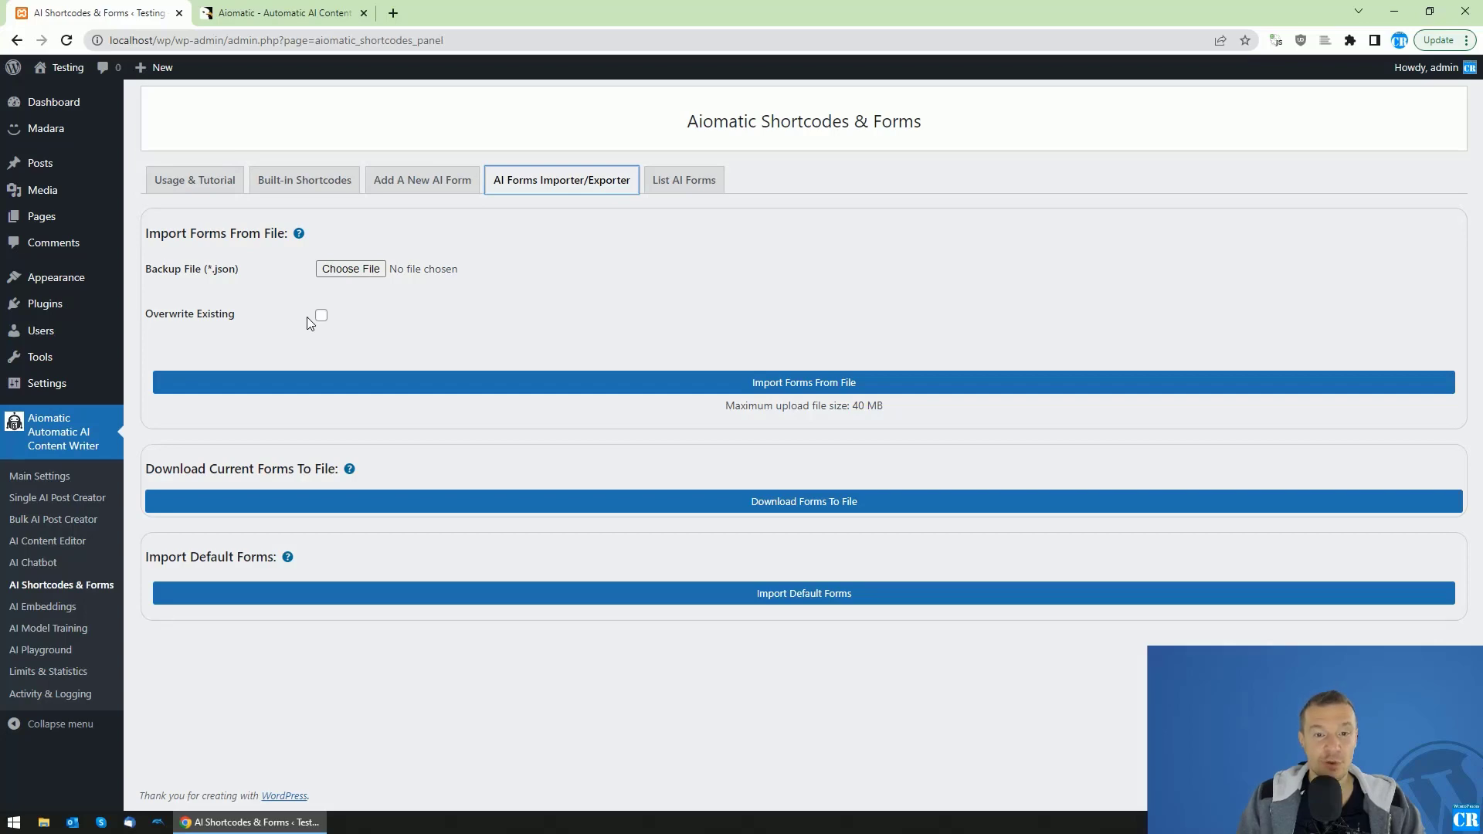
click(680, 182)
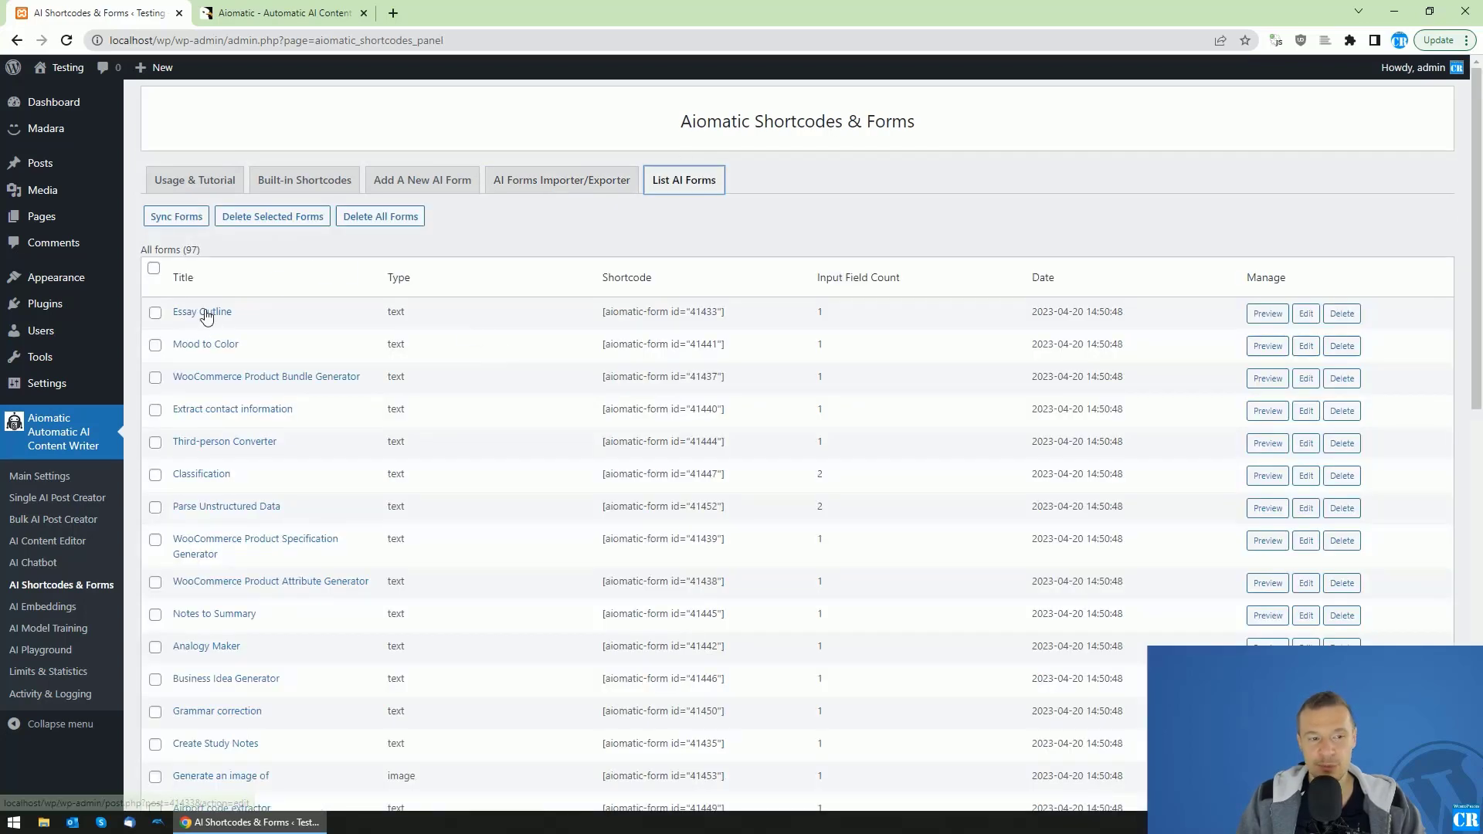
click(516, 189)
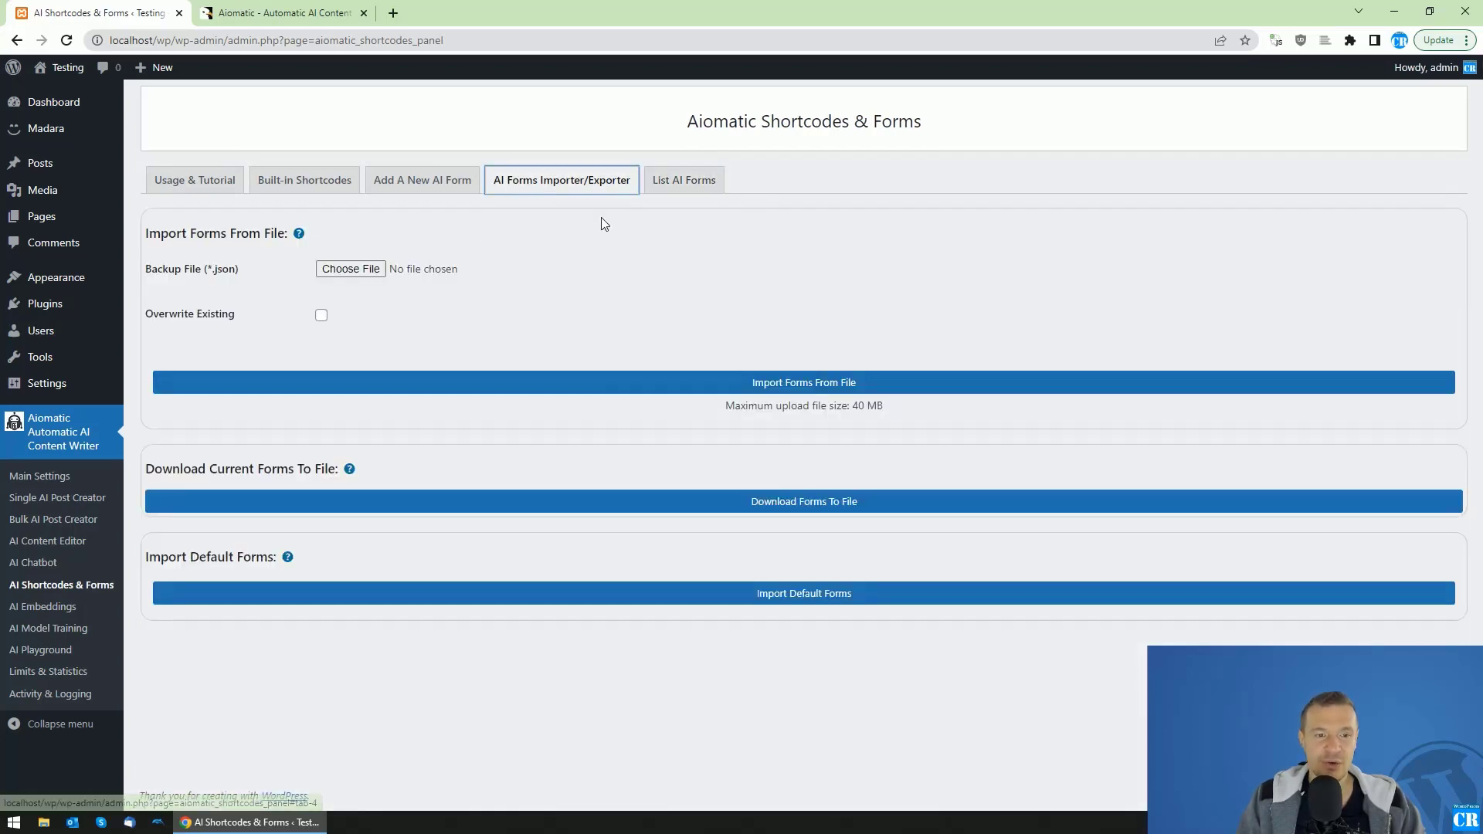
click(660, 184)
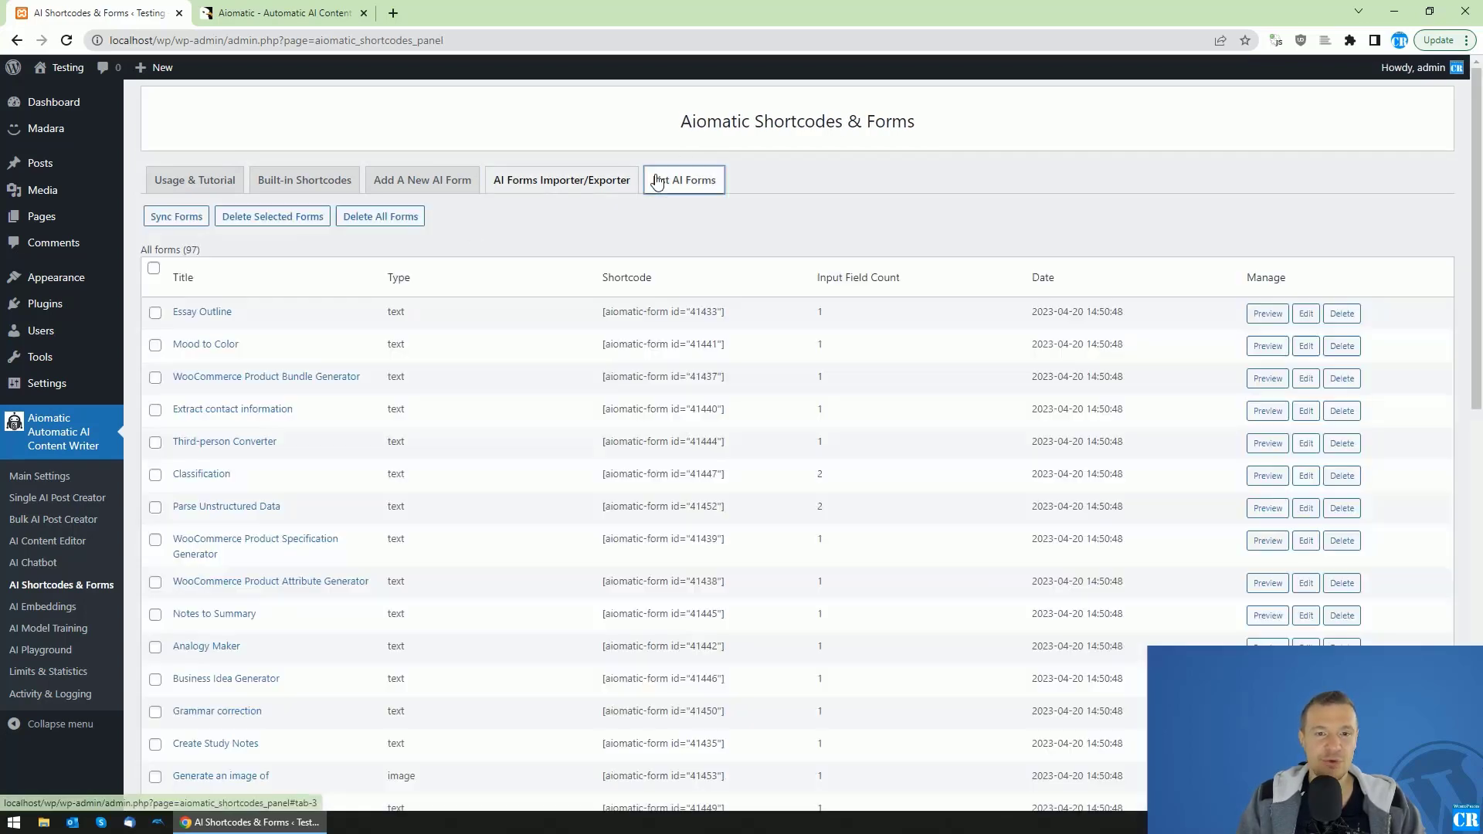
click(562, 189)
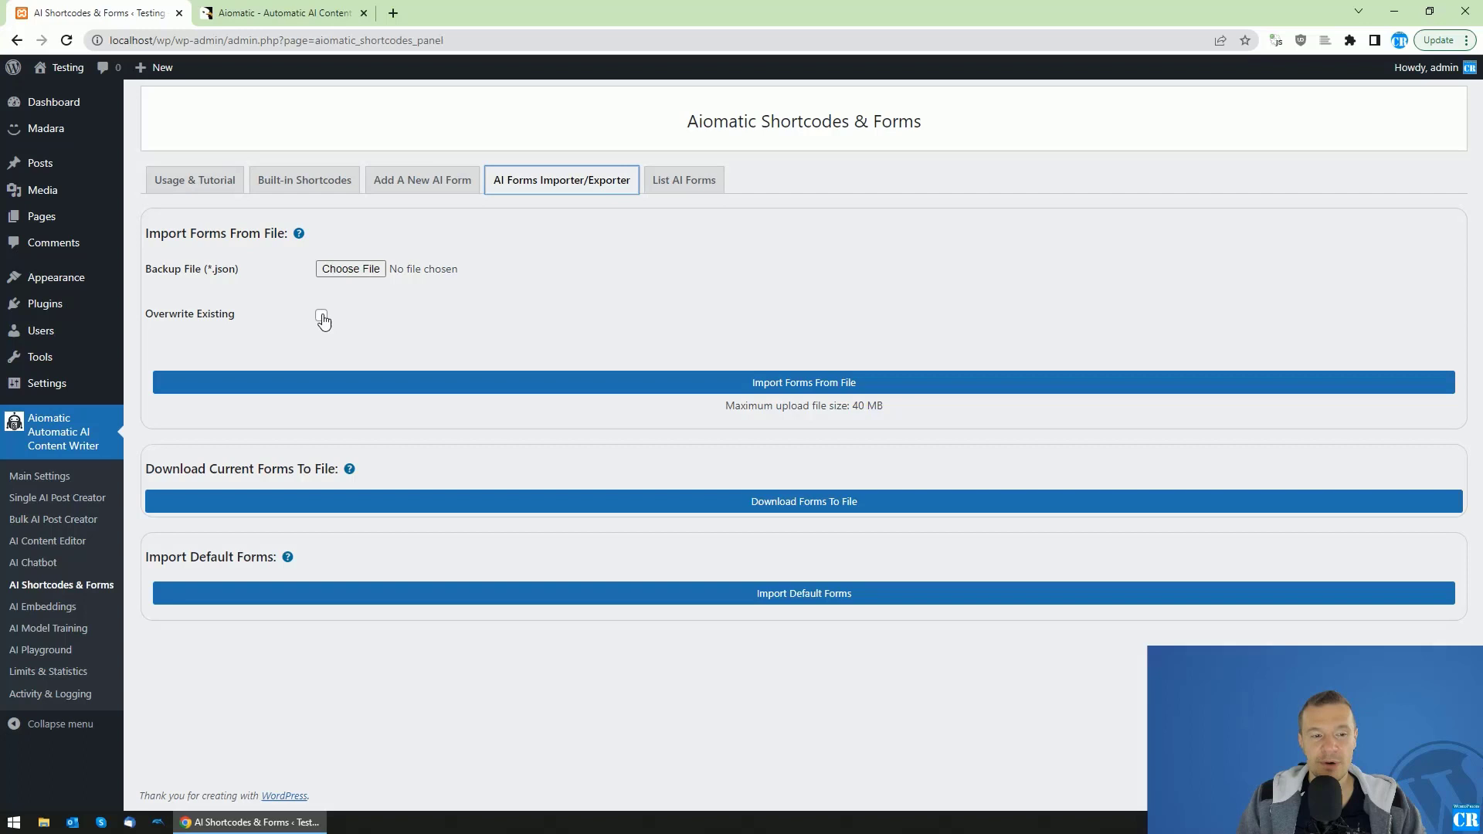
click(684, 180)
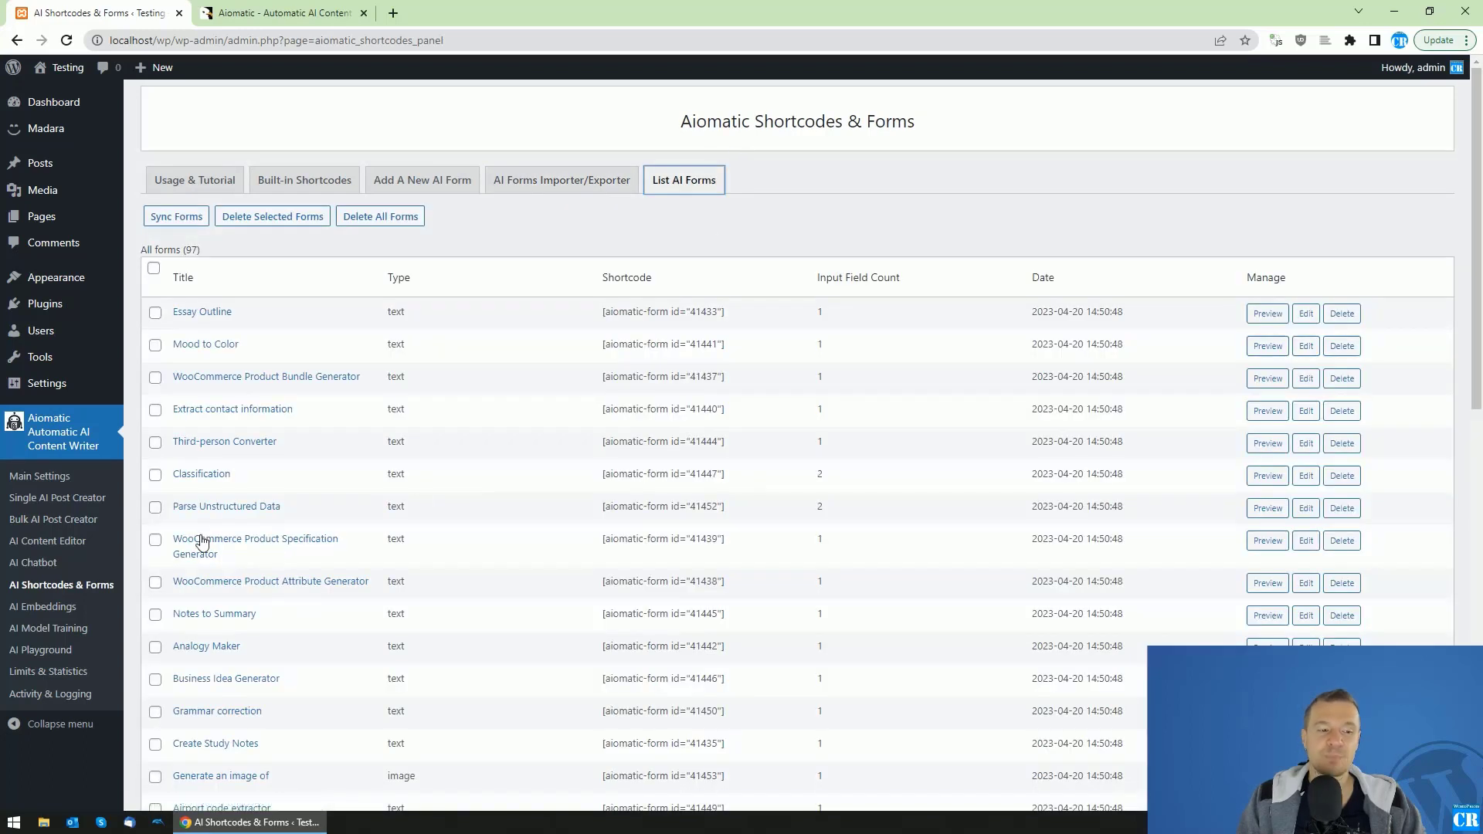
click(540, 183)
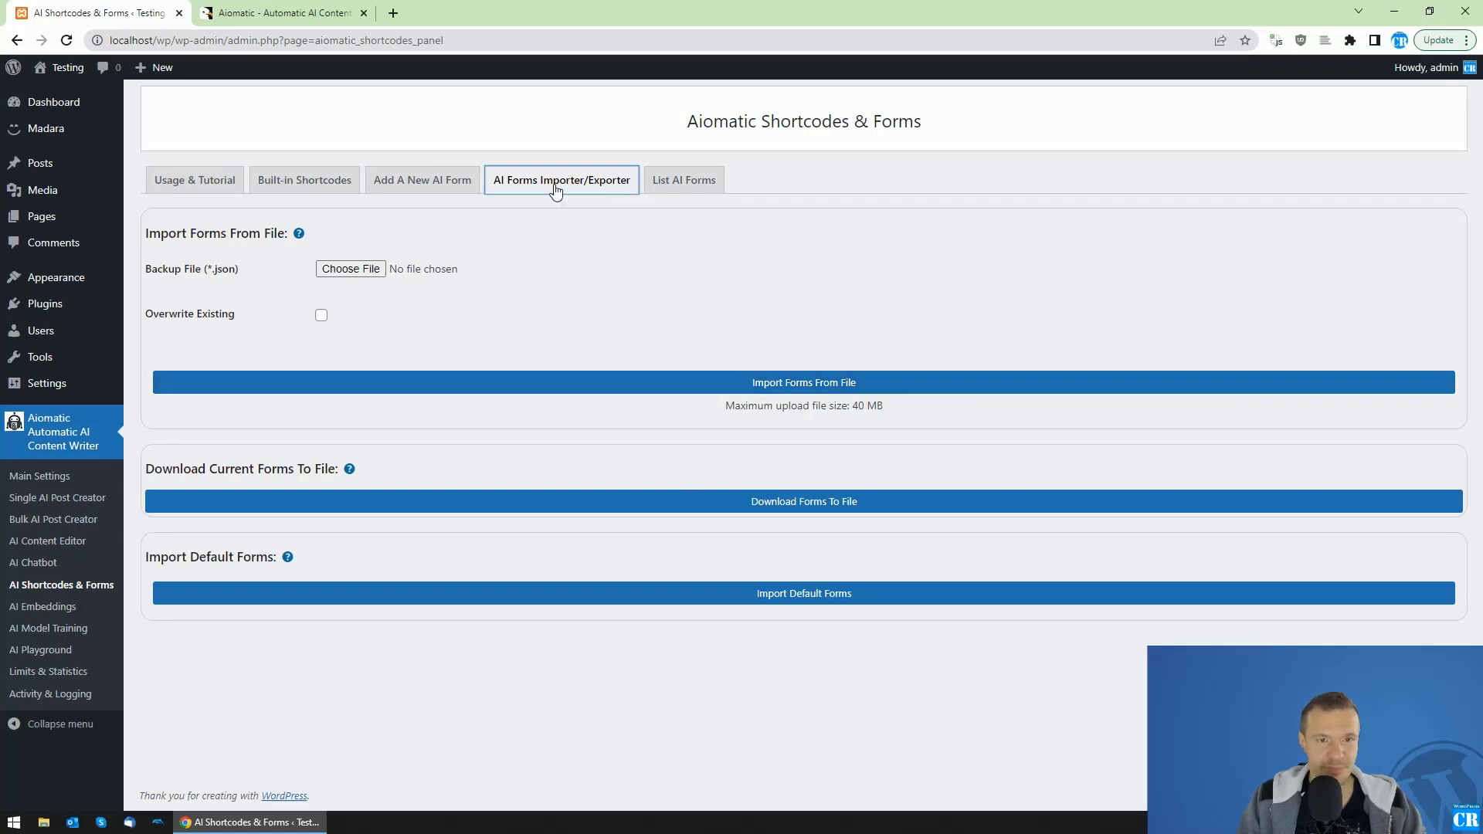
click(424, 192)
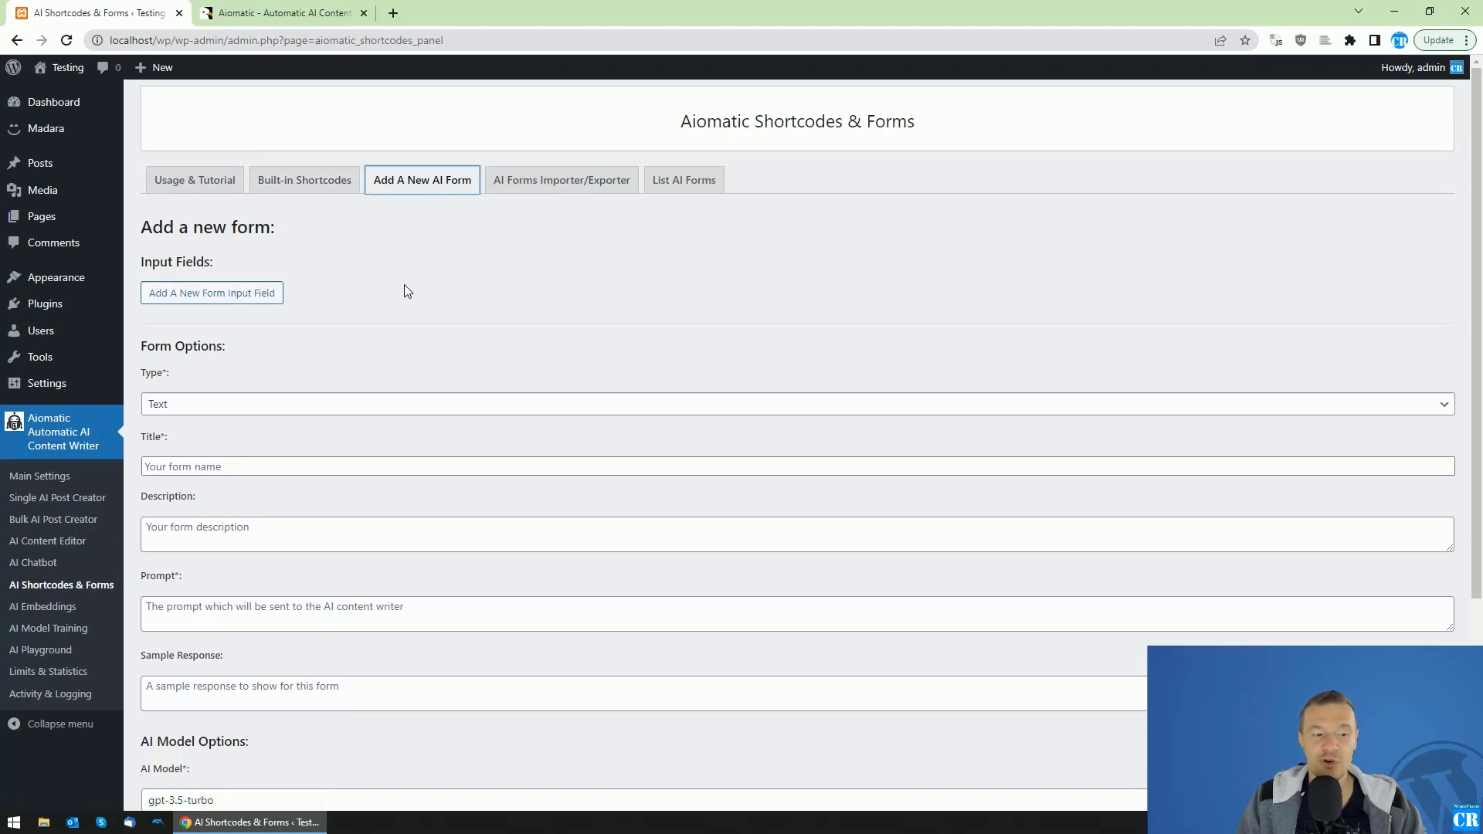
Add an input field labelled 'Season' with the ID season
scroll(383, 318, down, 4)
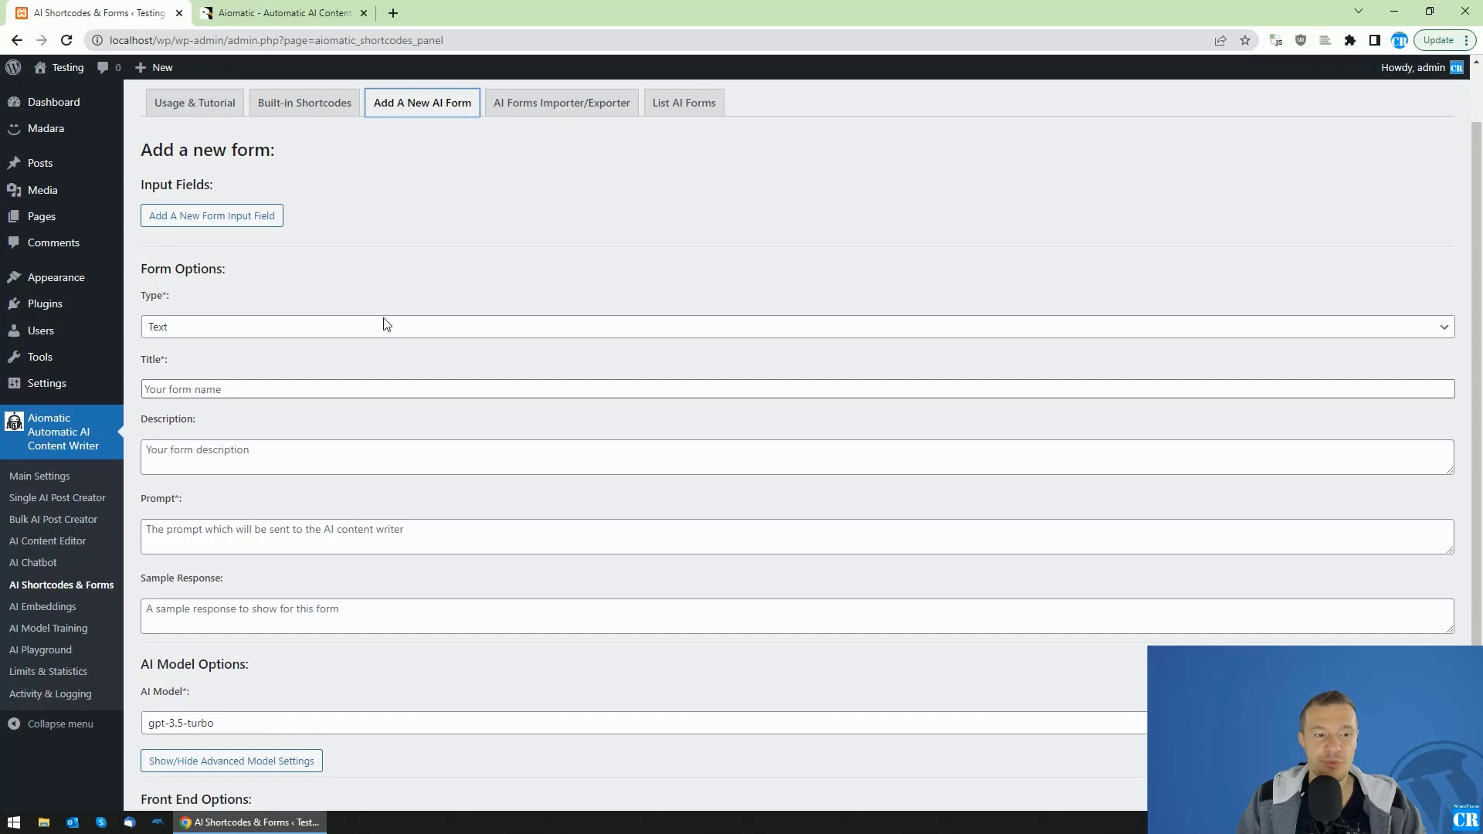
scroll(284, 334, up, 4)
scroll(196, 605, down, 4)
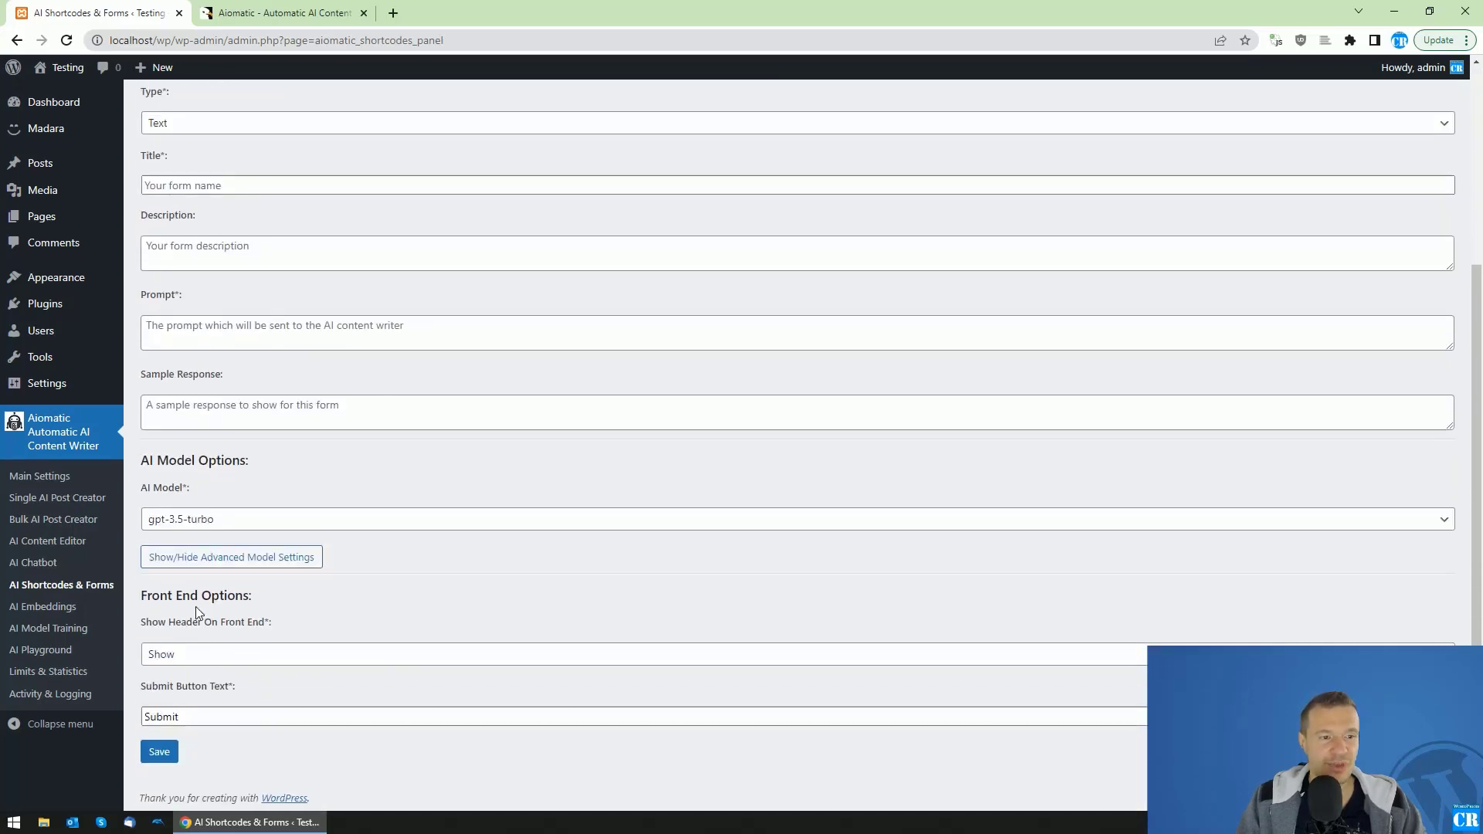
scroll(433, 247, up, 4)
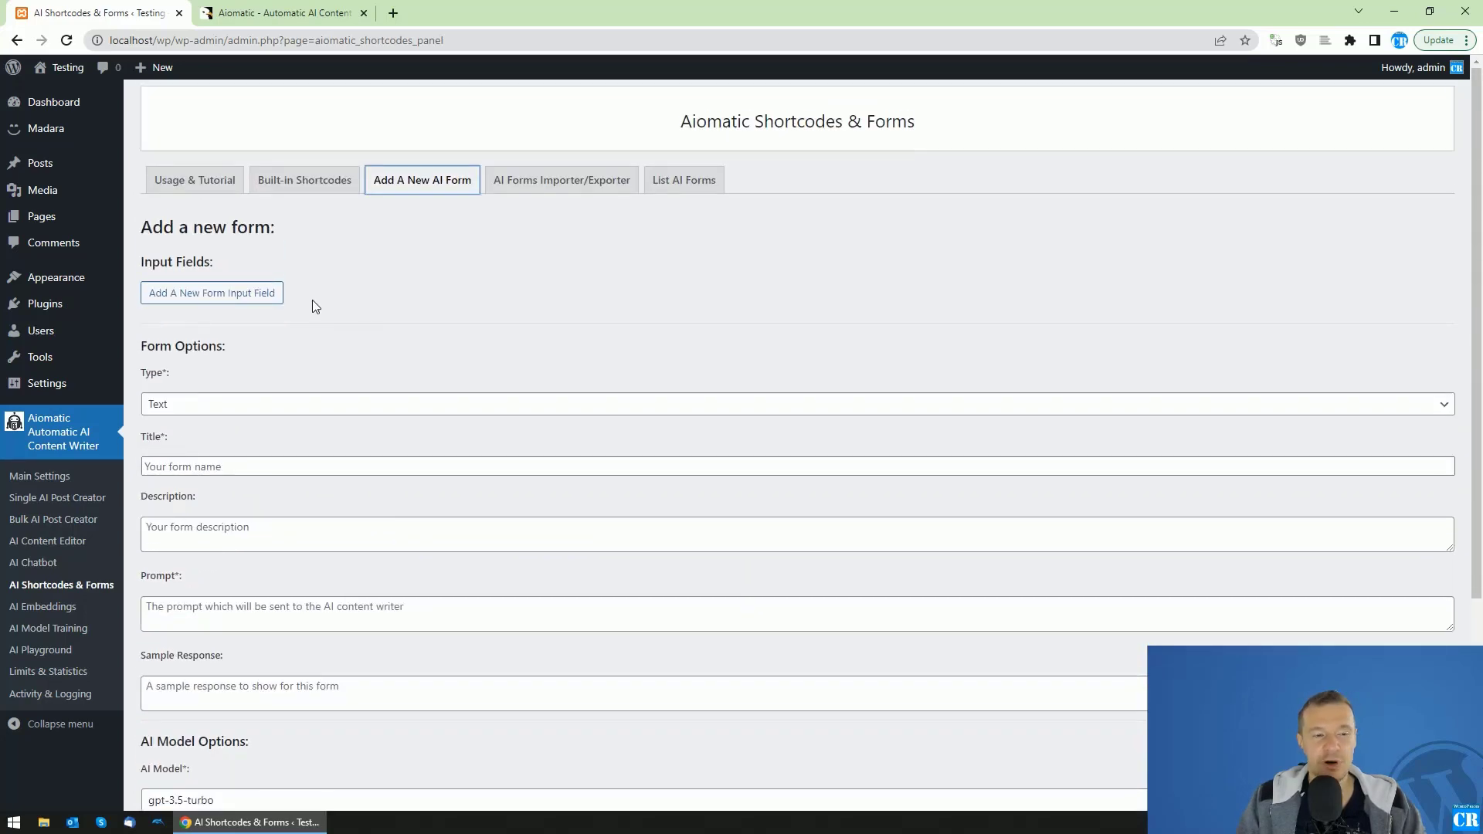
click(182, 294)
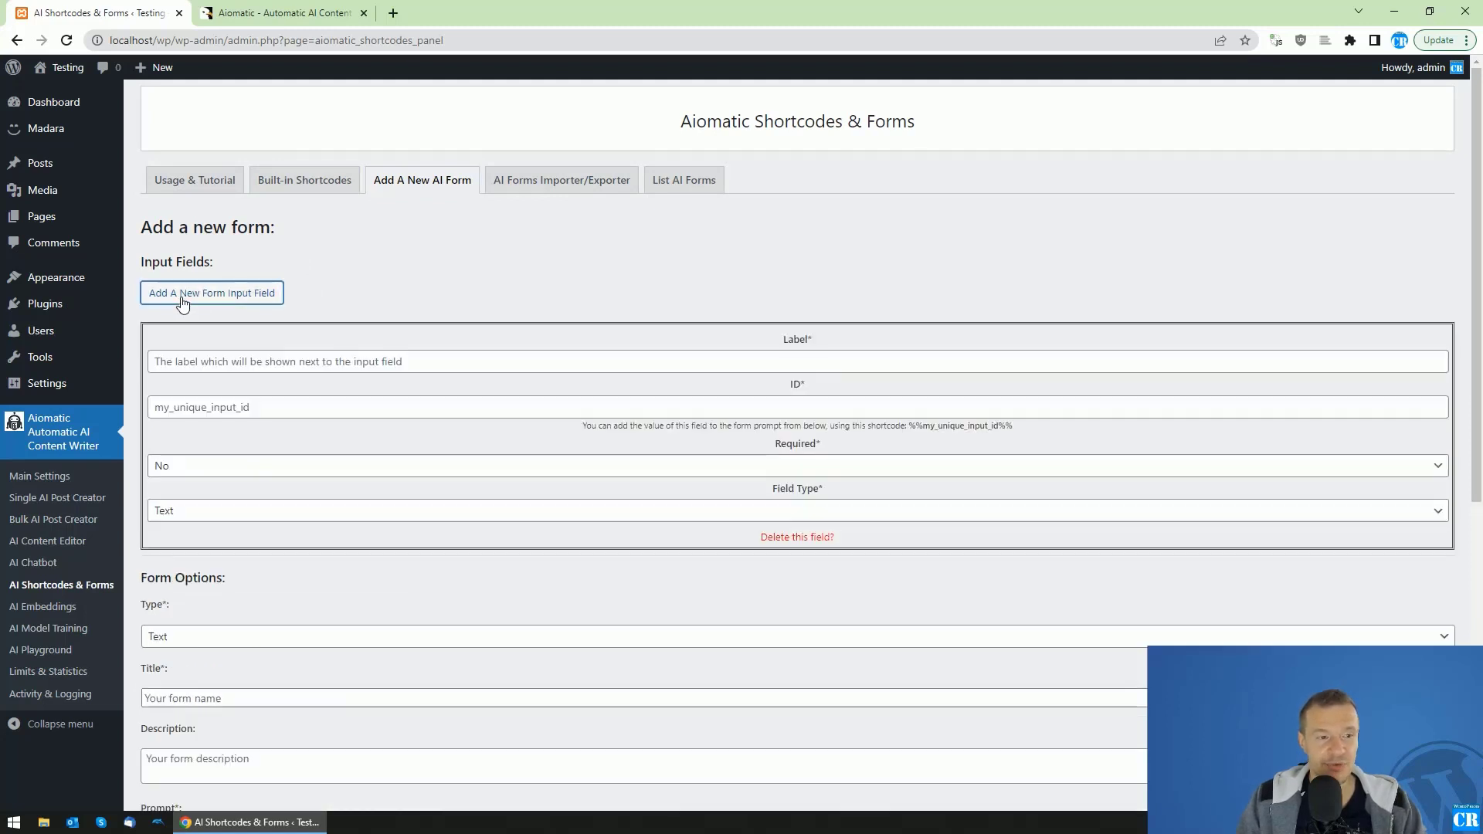
click(184, 362)
click(177, 372)
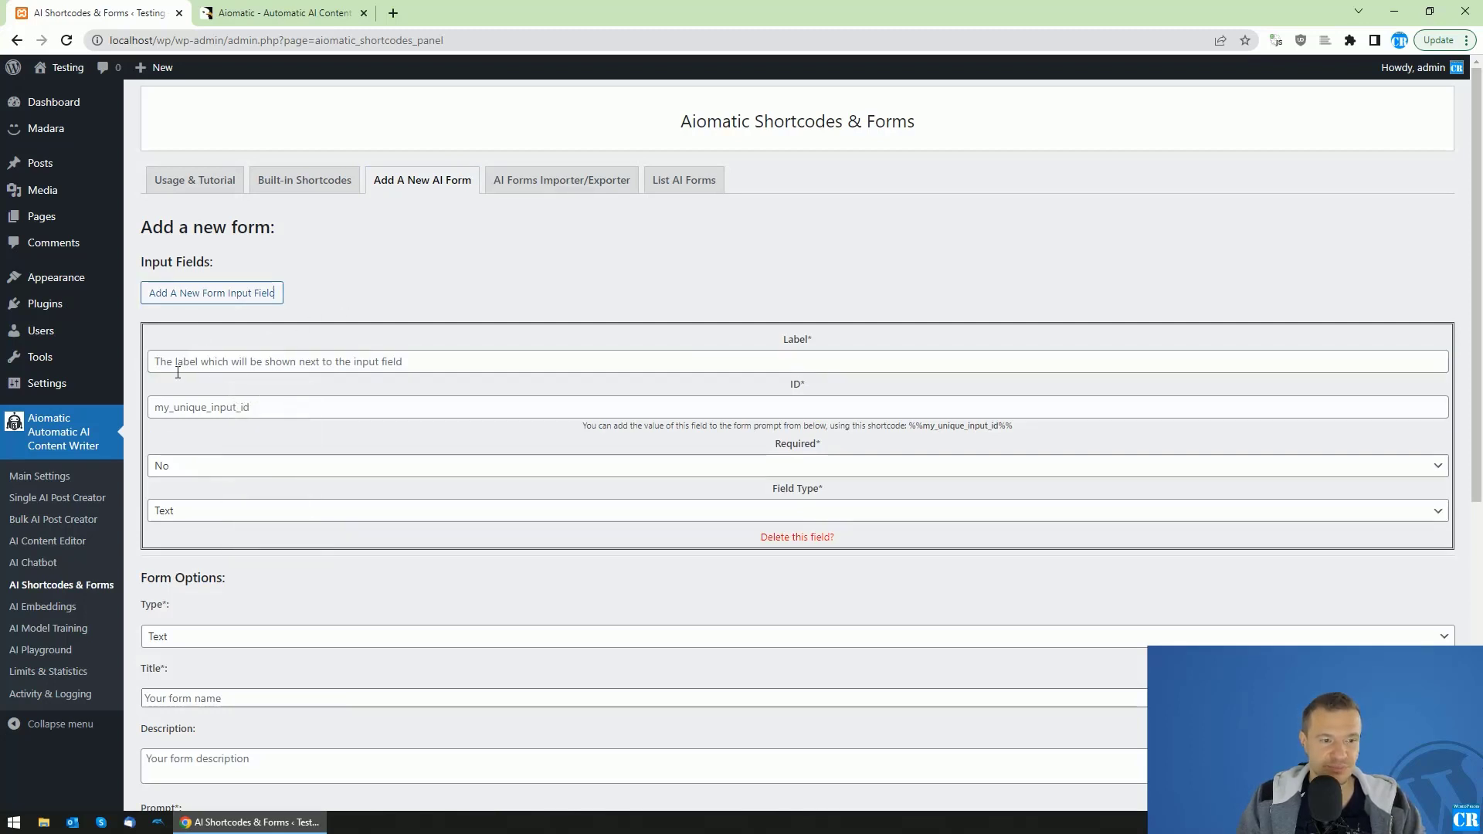
click(289, 361)
text(Se)
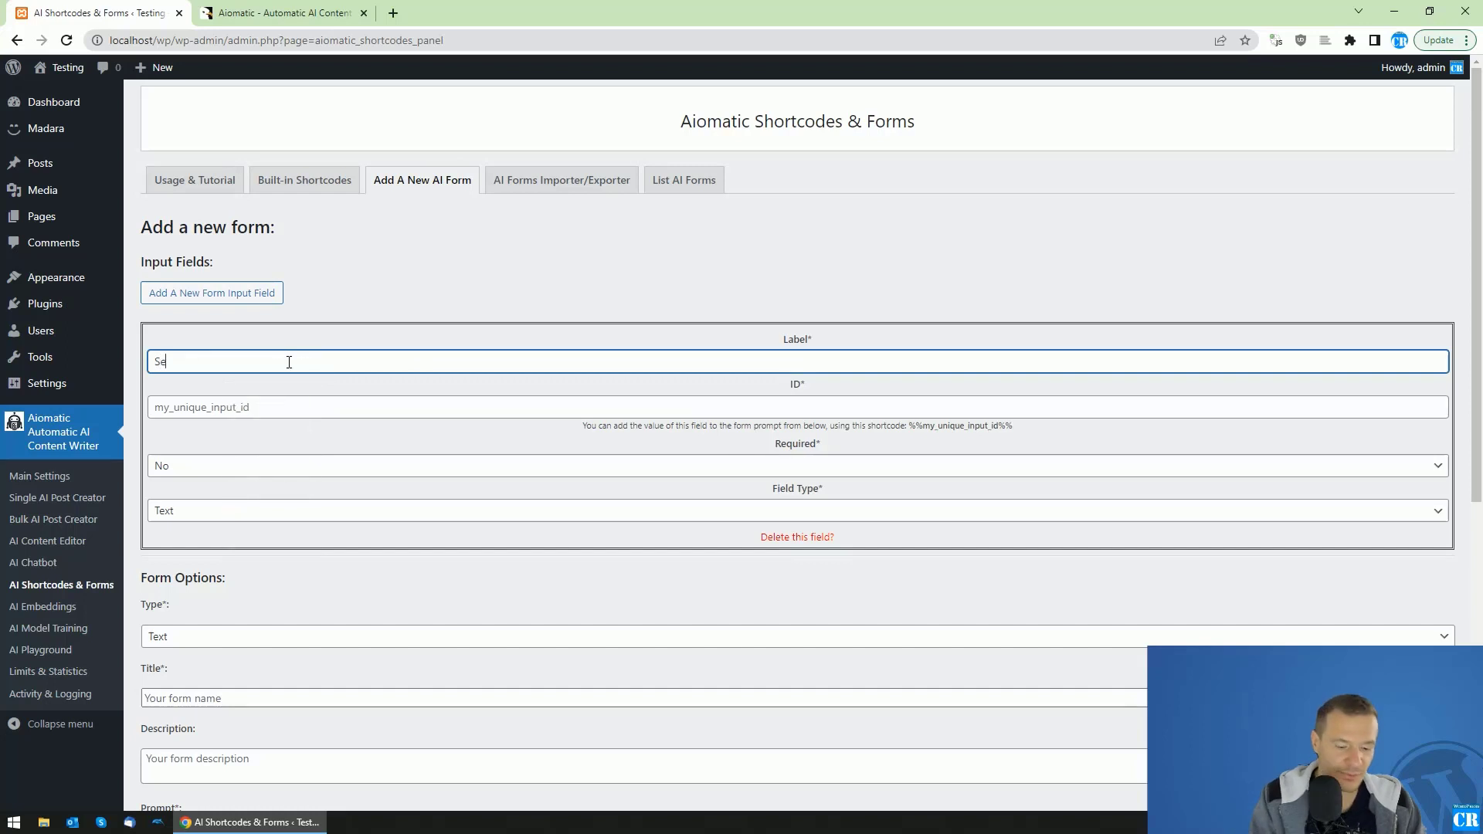
text(ason)
click(270, 404)
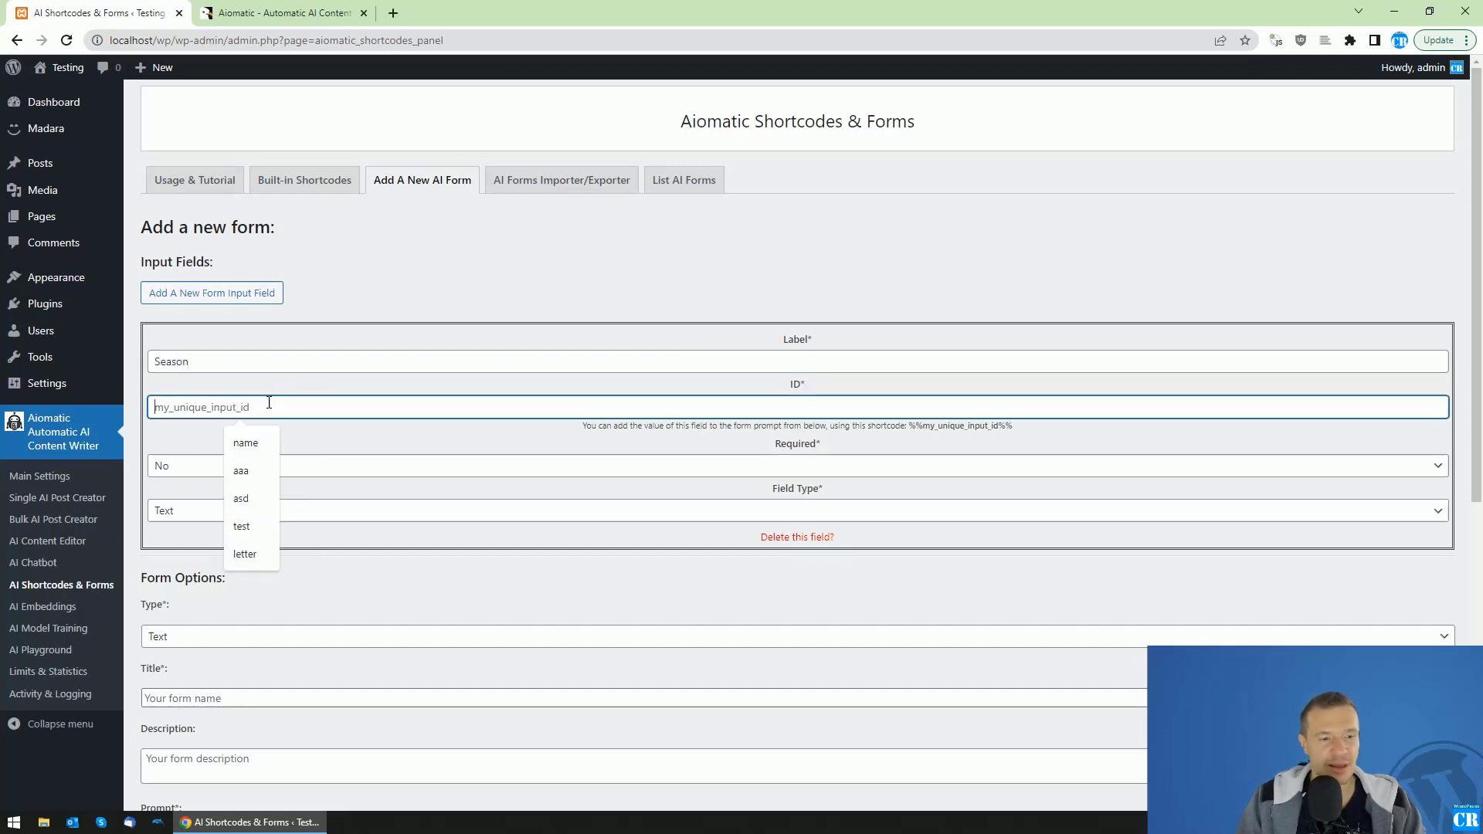
text(ser)
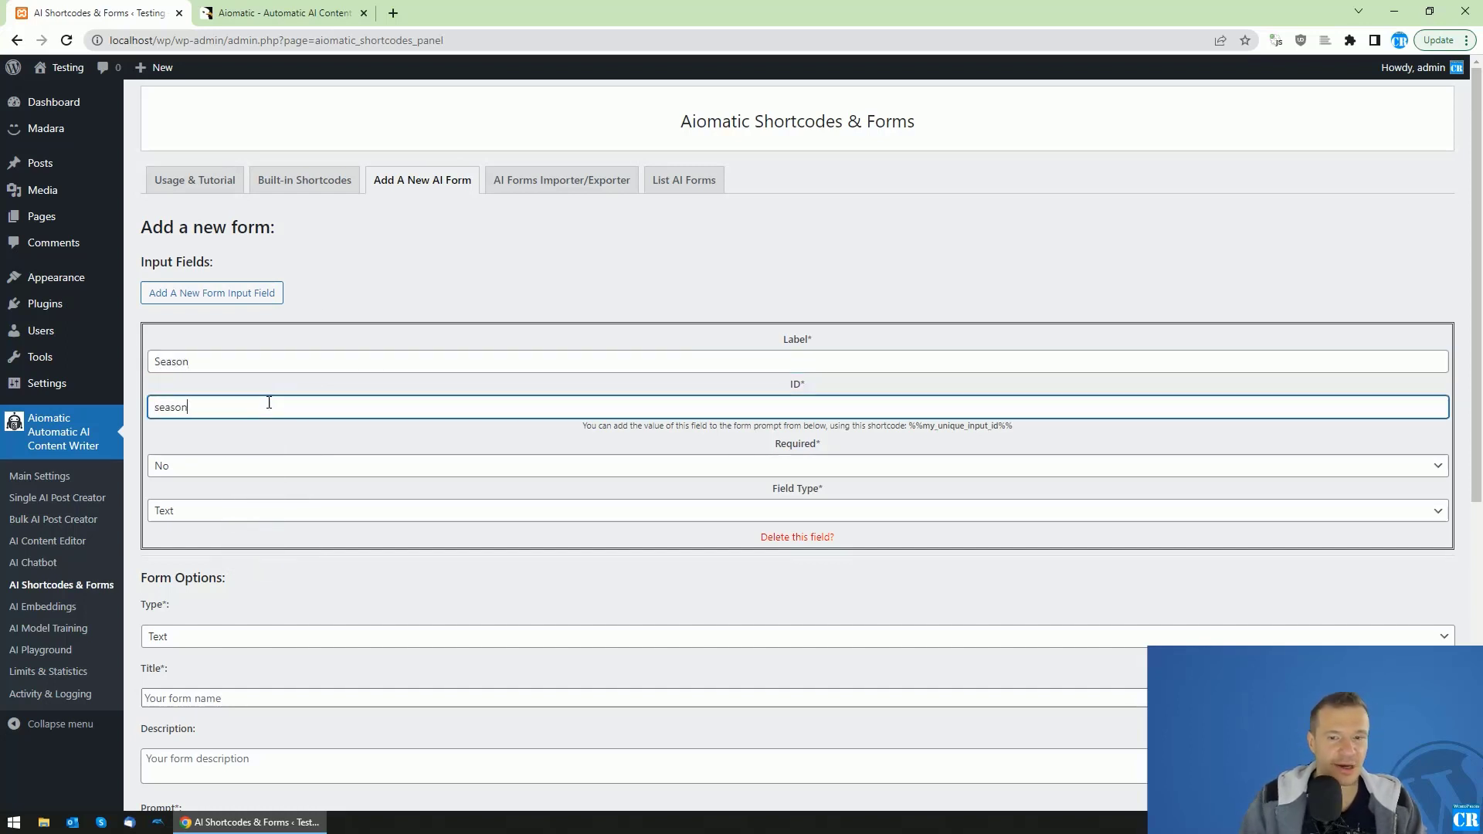
double_click(176, 410)
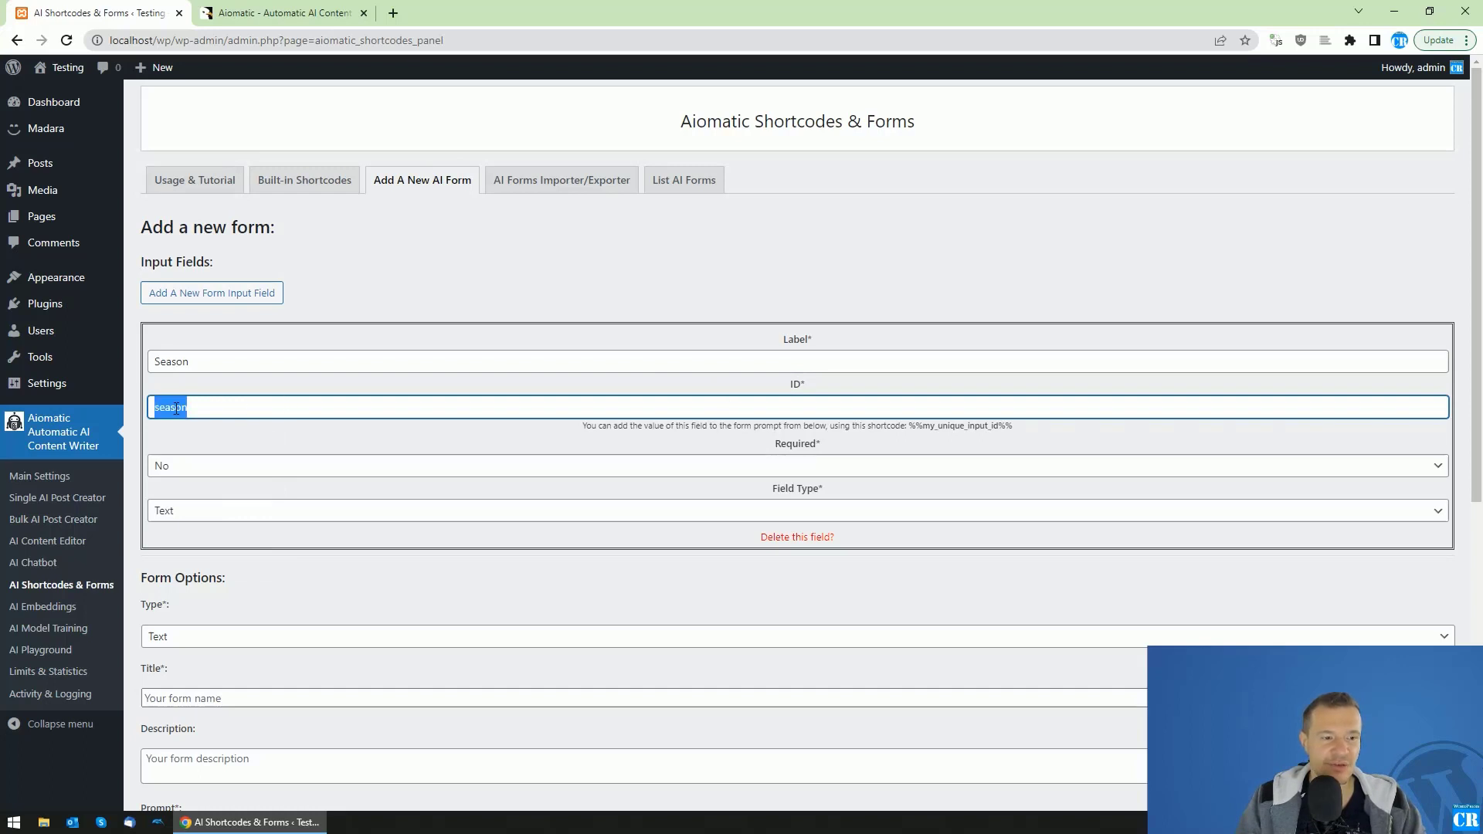
Make Season a required Select with options Winter, Autumn, Spring and Summer, enlarging the box
click(162, 466)
click(178, 499)
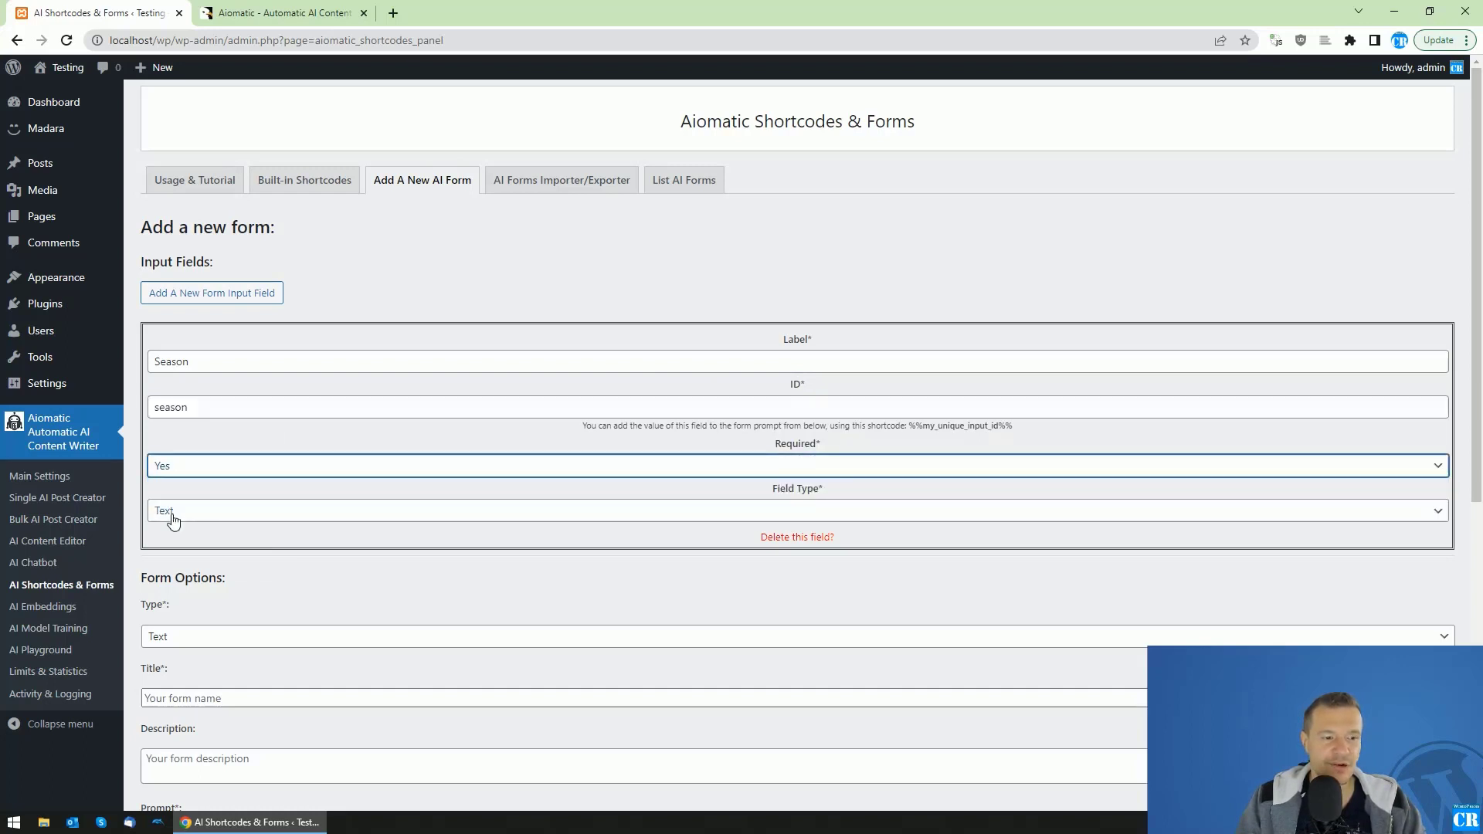
click(174, 514)
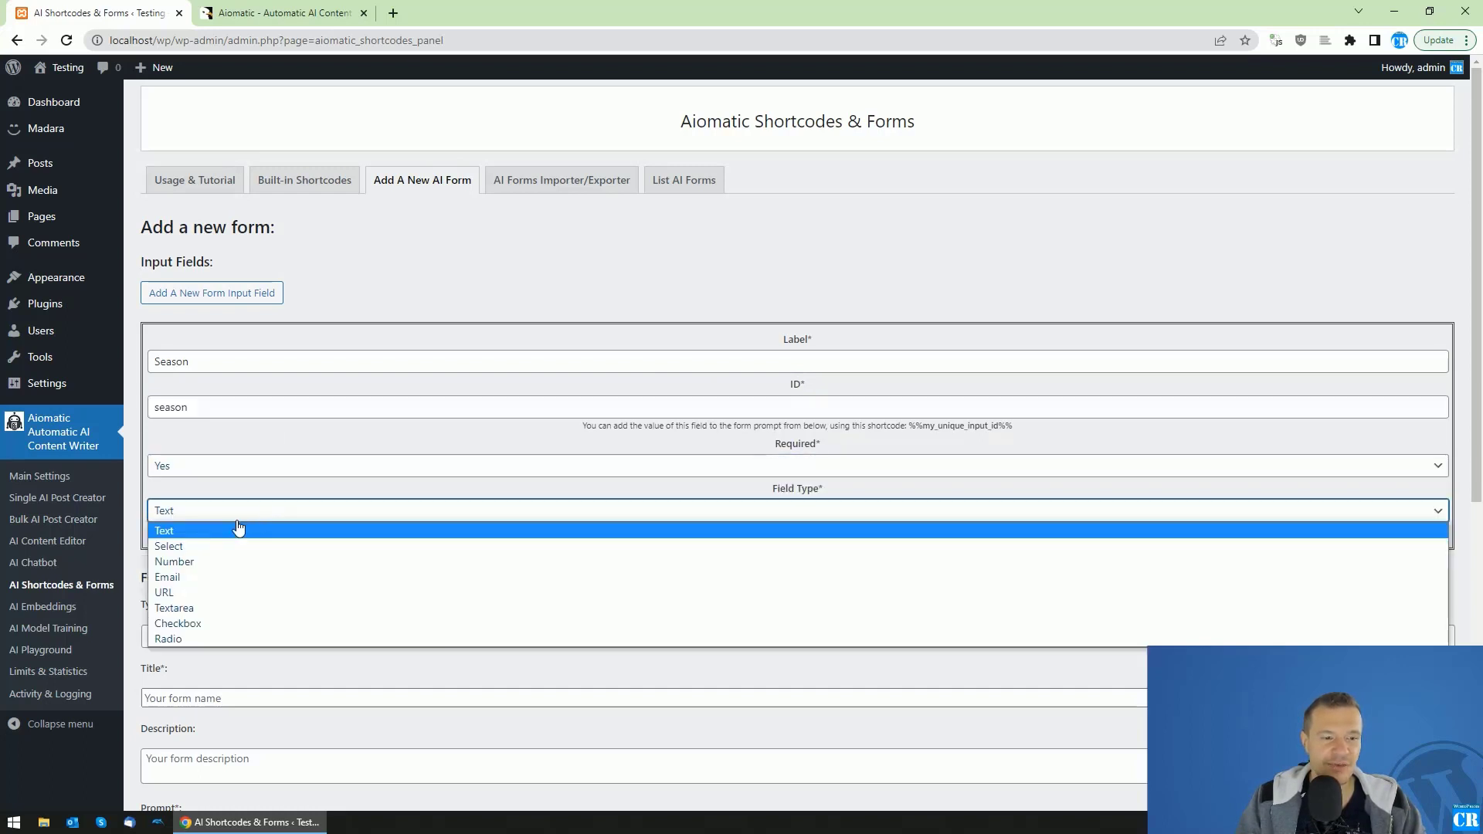
click(184, 545)
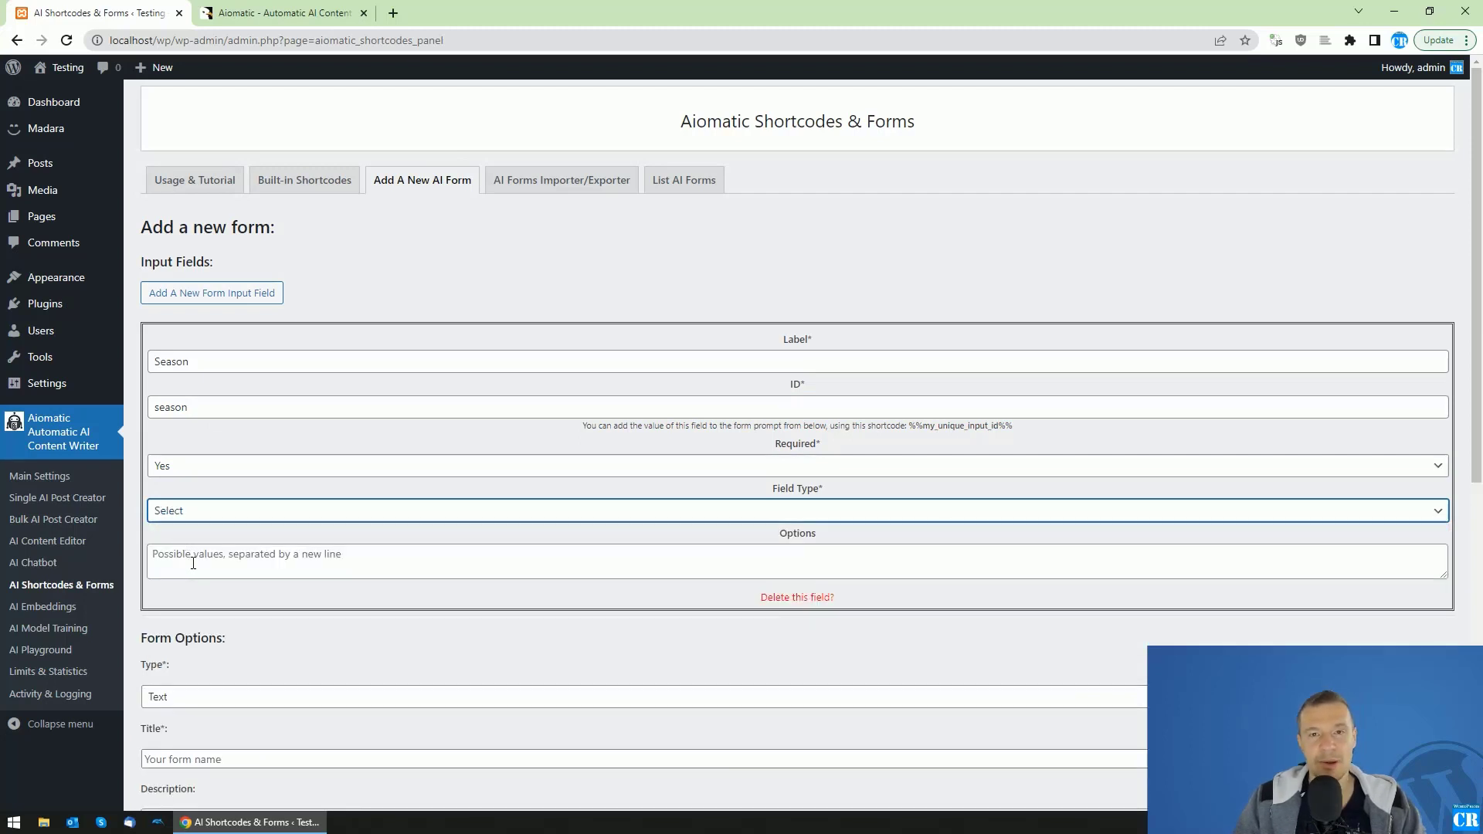
click(194, 564)
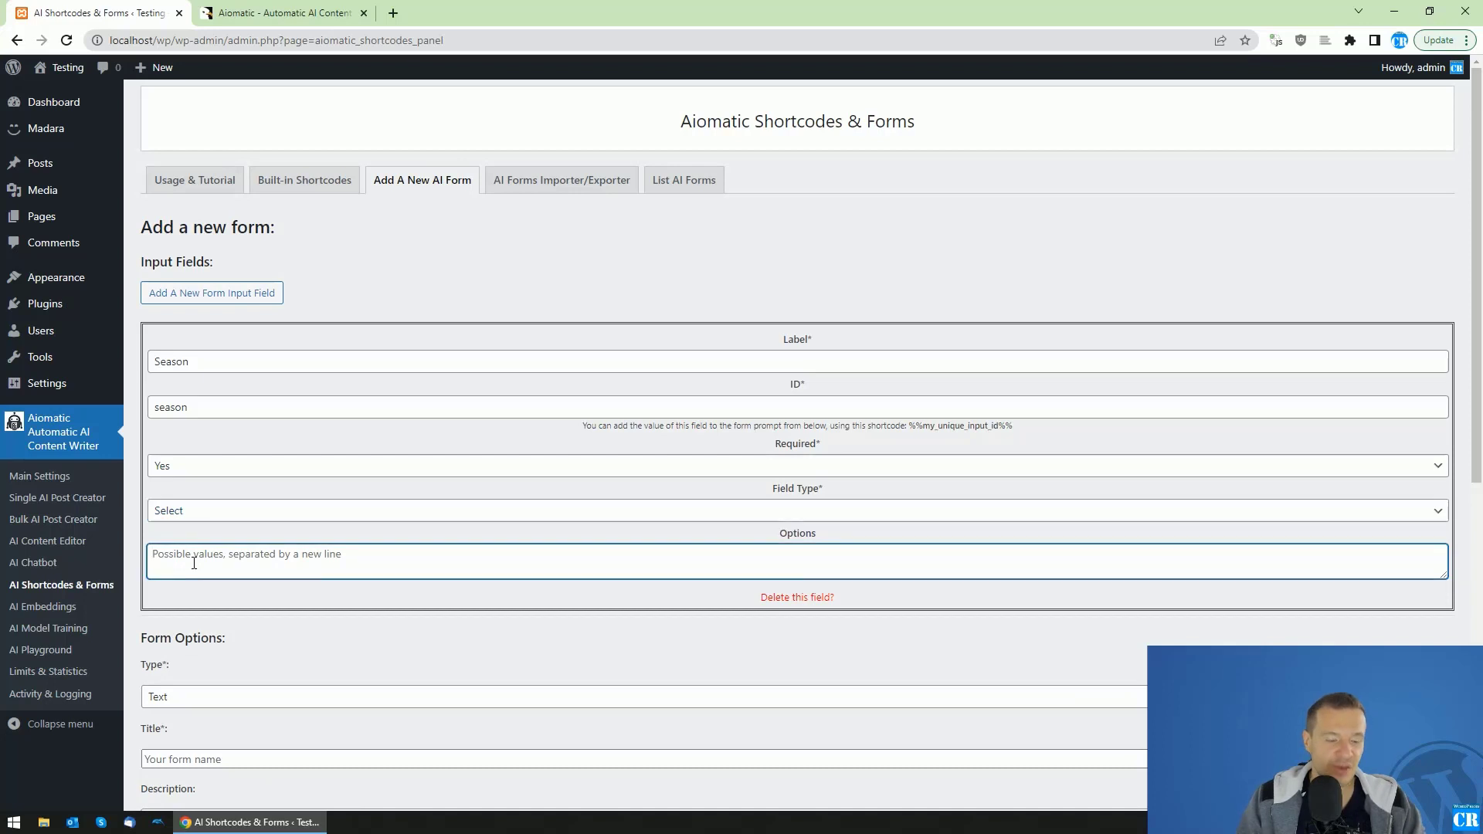
text(Winter)
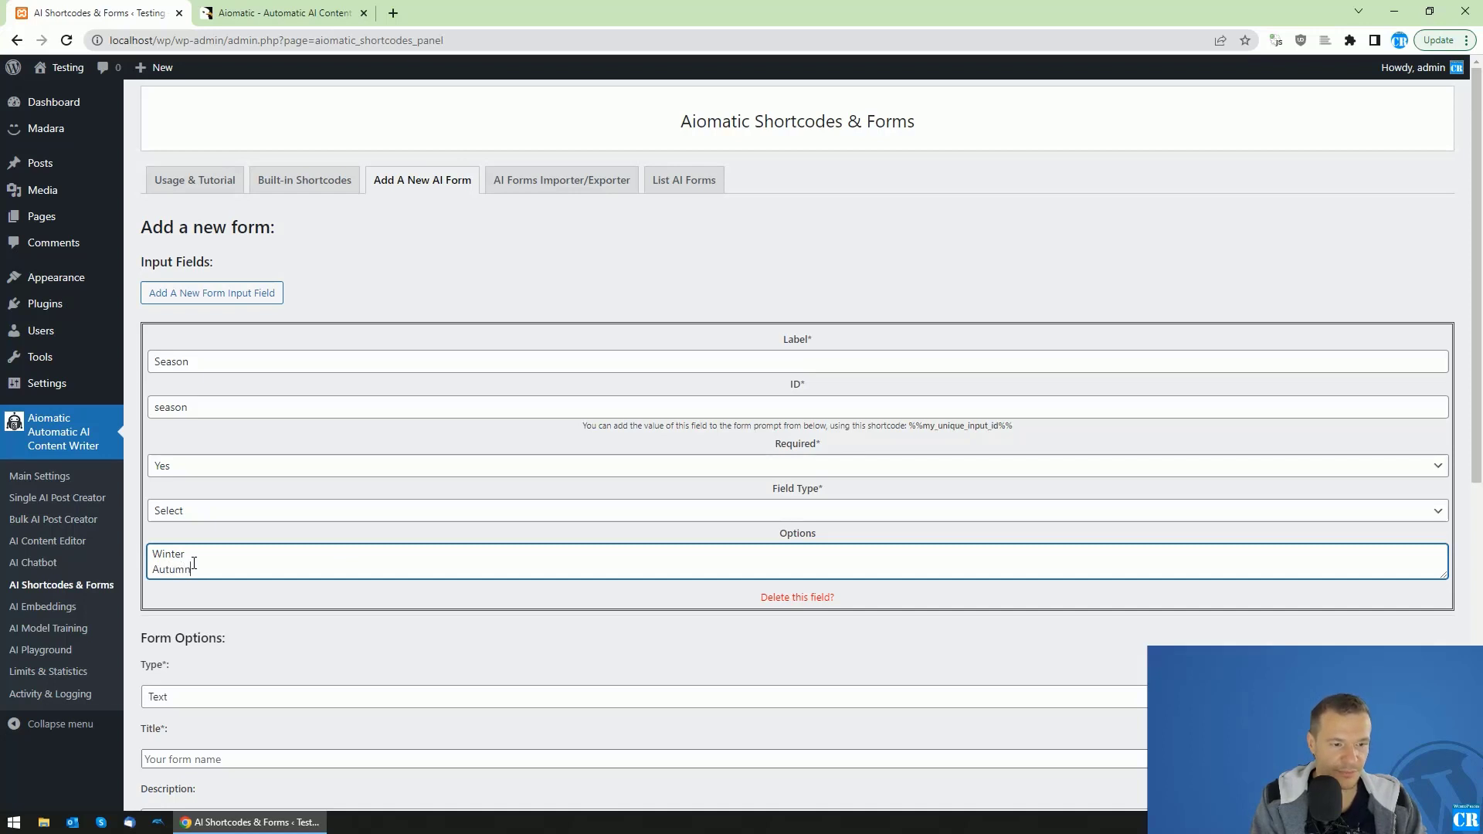
key(Return)
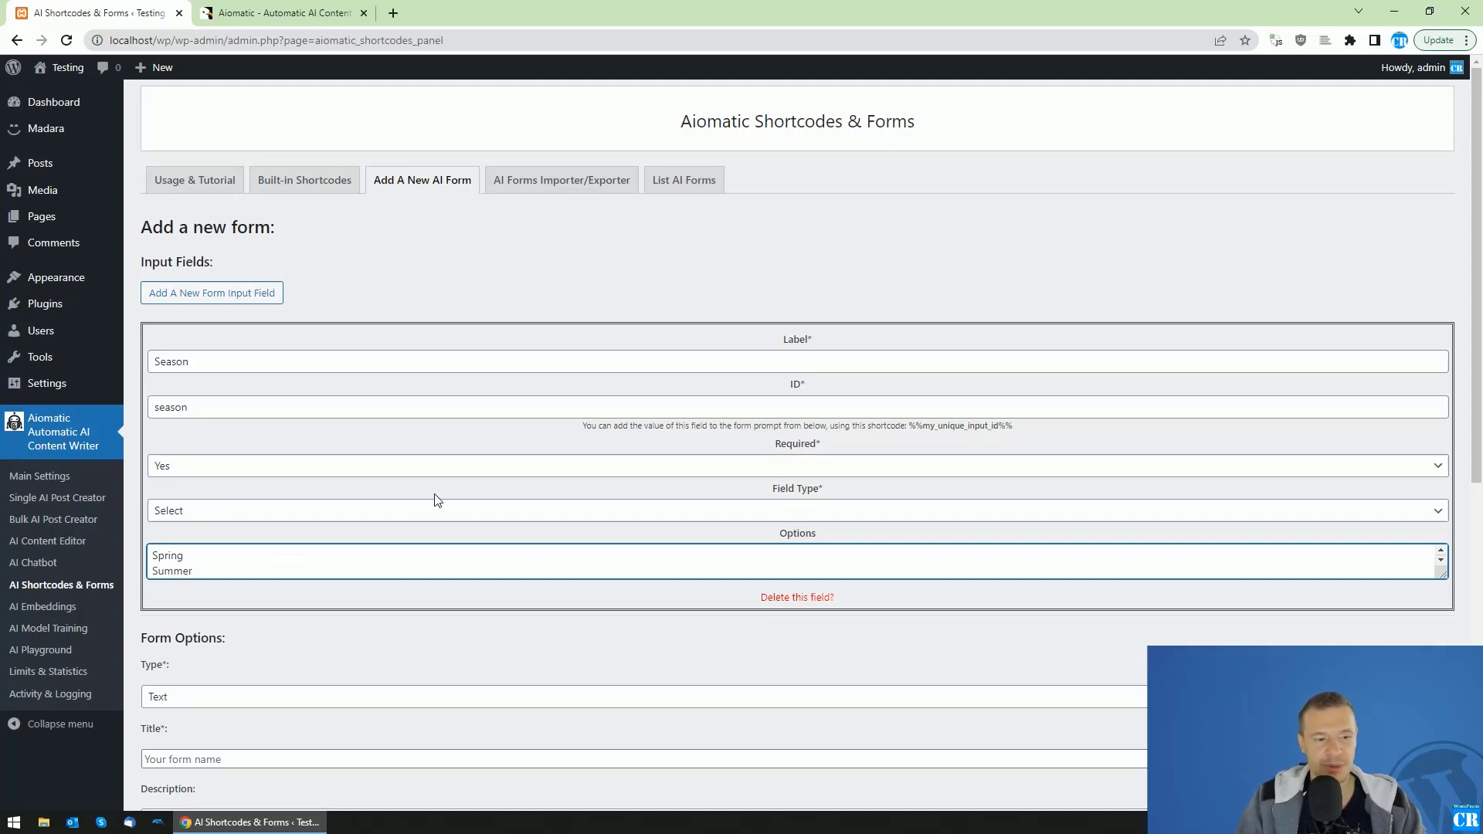
scroll(433, 500, down, 1)
drag(1442, 501, 1443, 577)
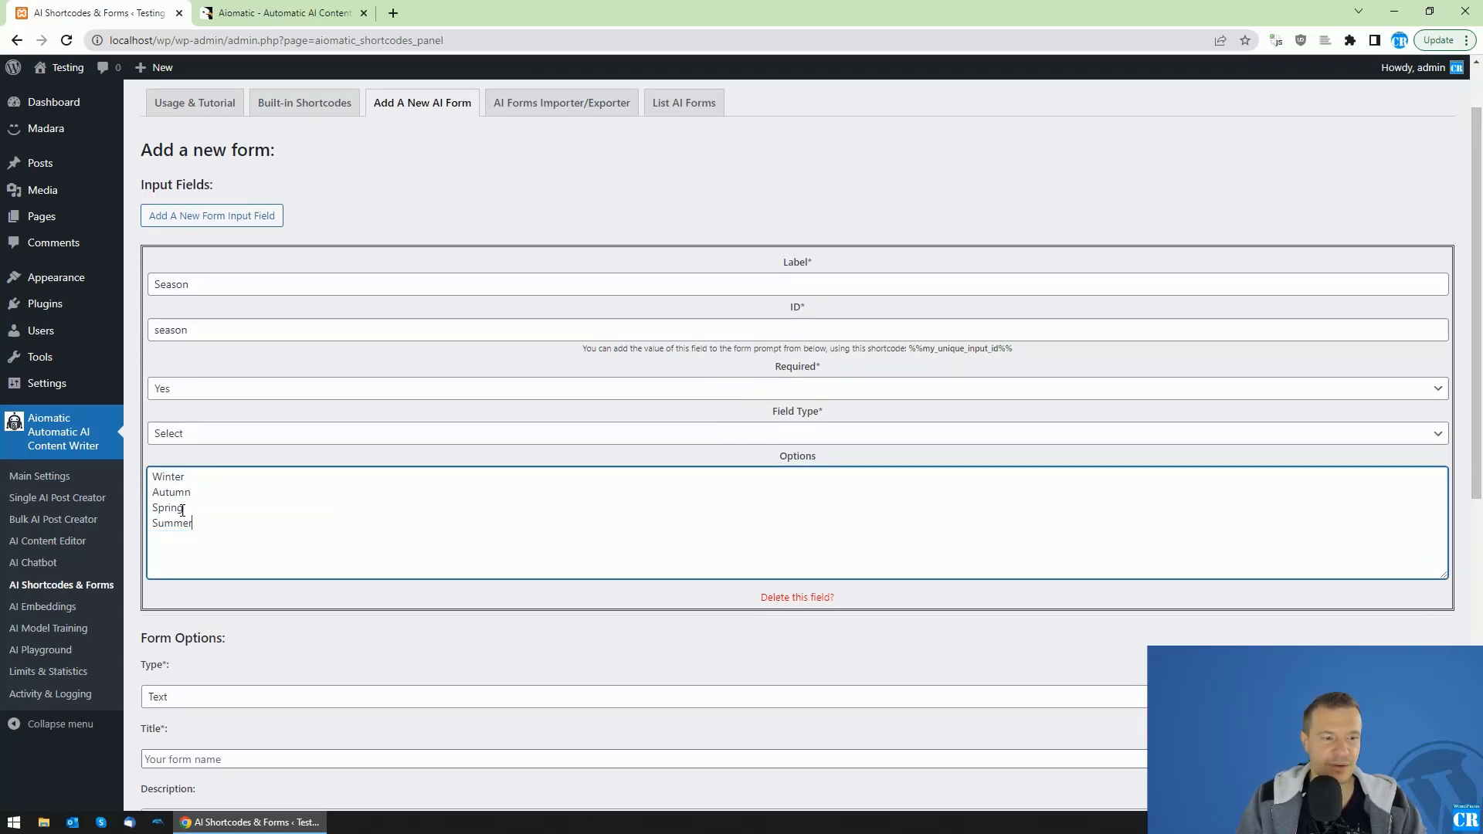
scroll(182, 510, down, 5)
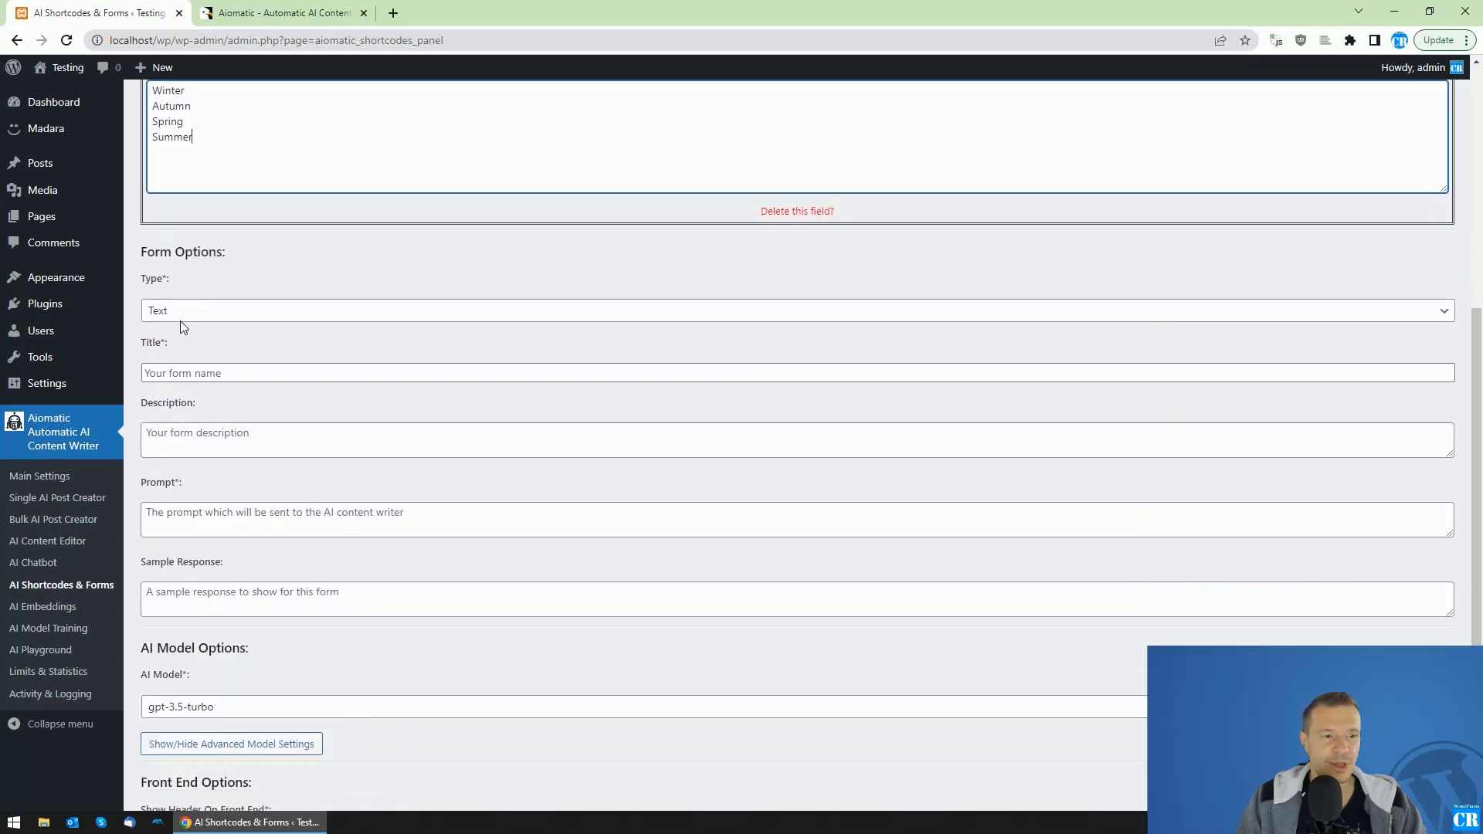
Set the form type to Dall-E 2 Image, title it 'Create an image for a season', and start the description
click(177, 313)
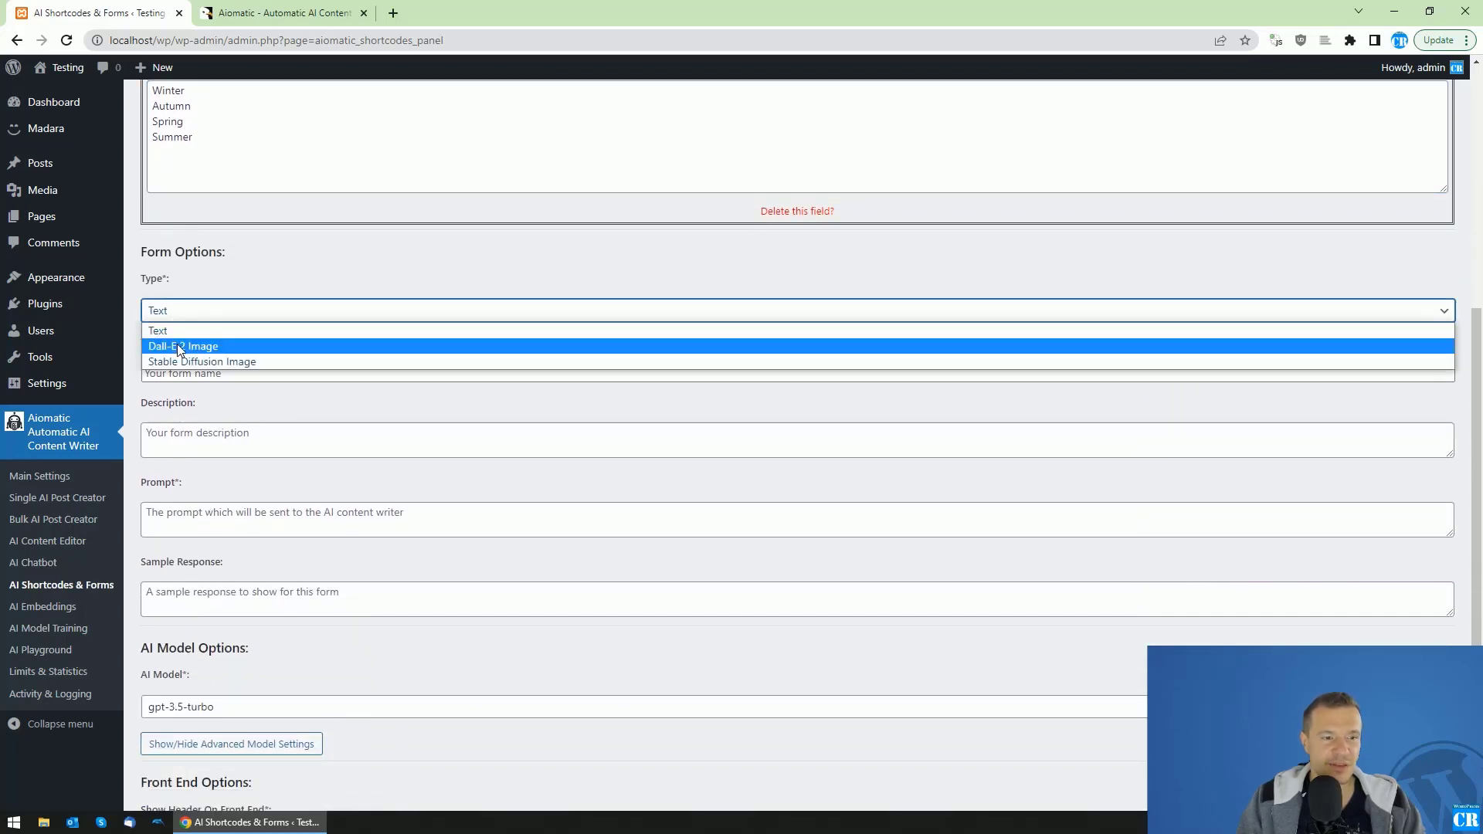
click(178, 345)
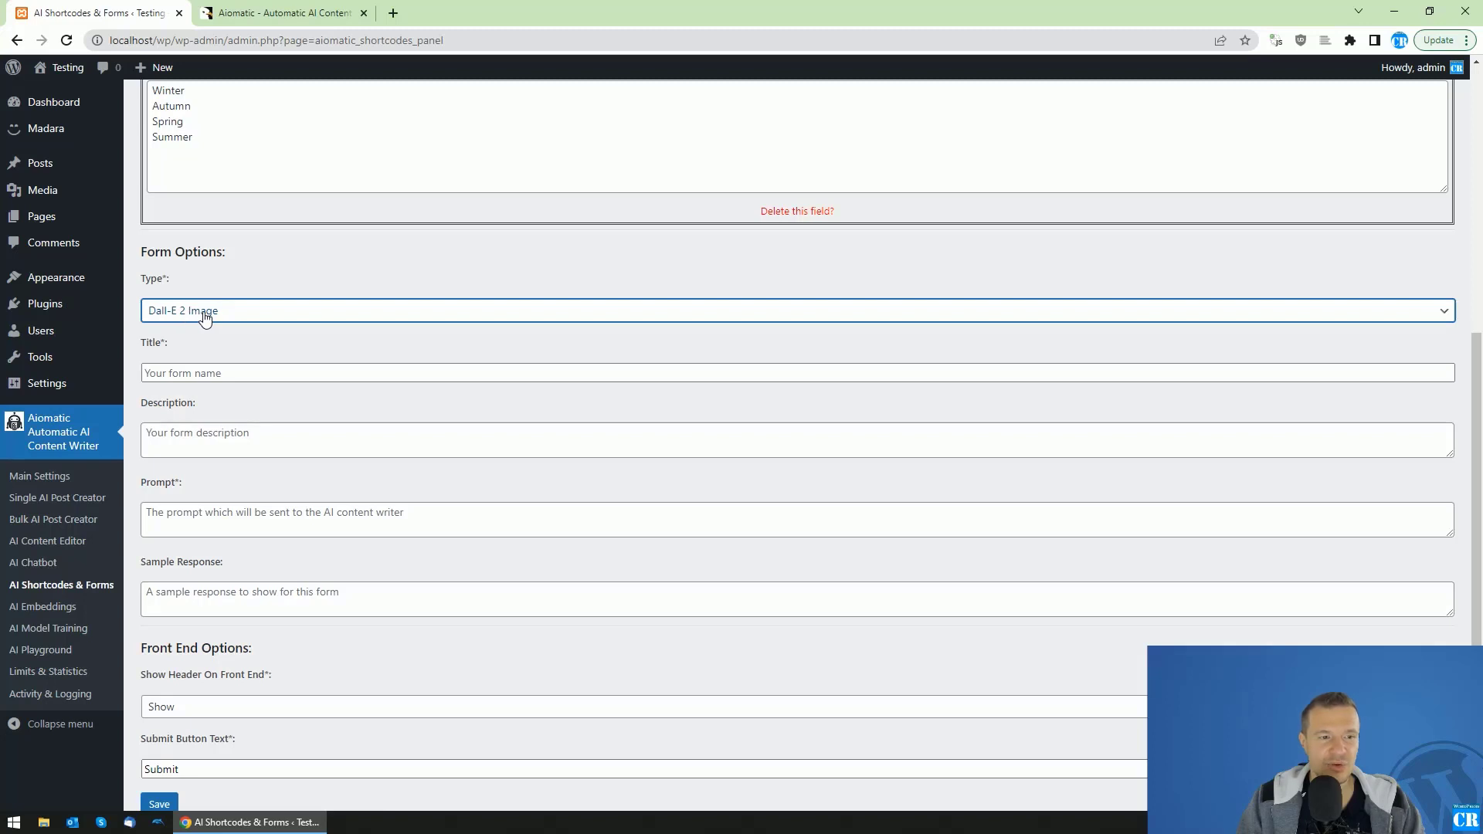
click(165, 373)
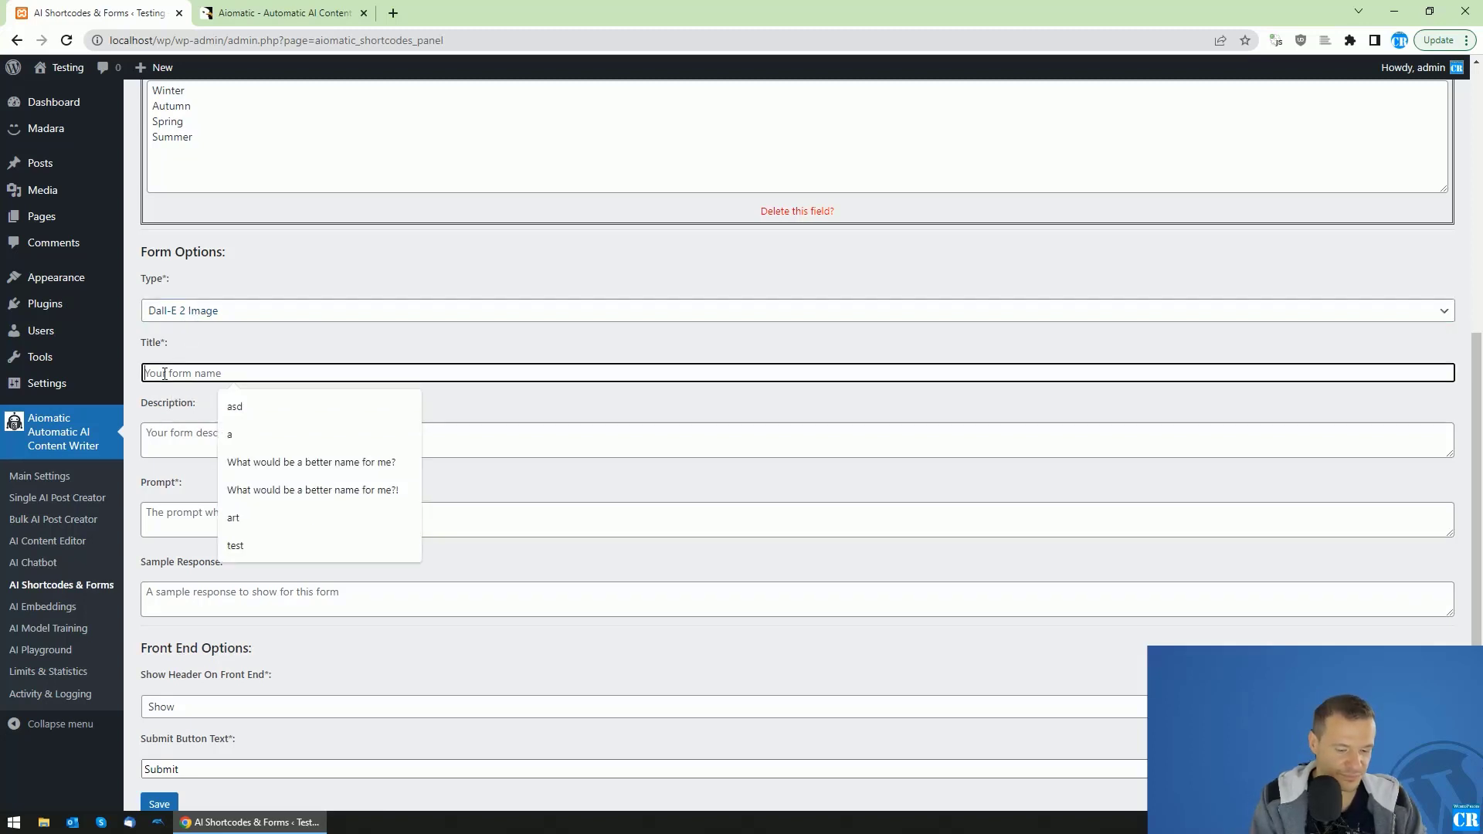
text(Create an image for a season)
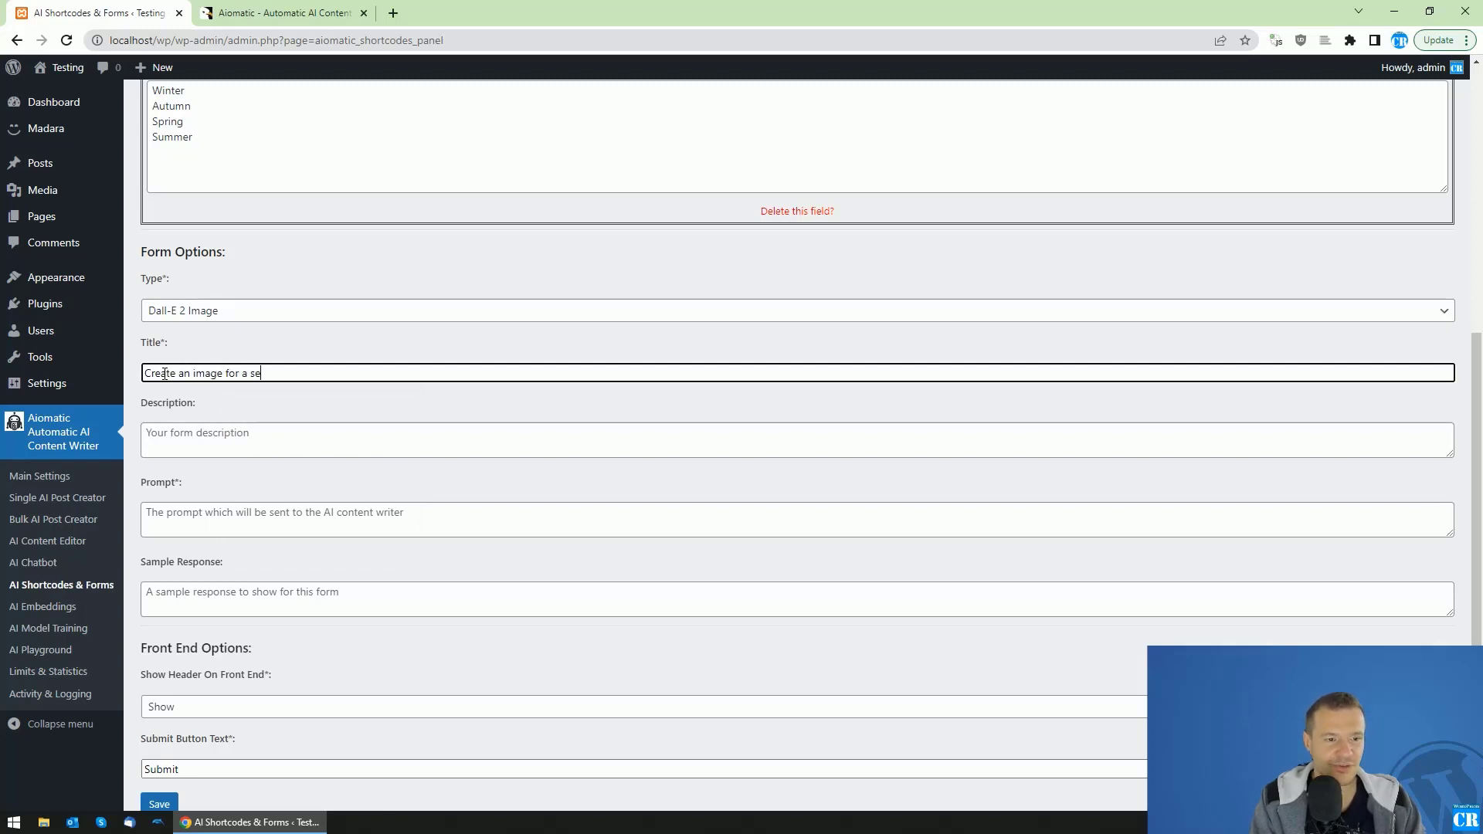
key(ctrl+a)
click(174, 432)
text(T)
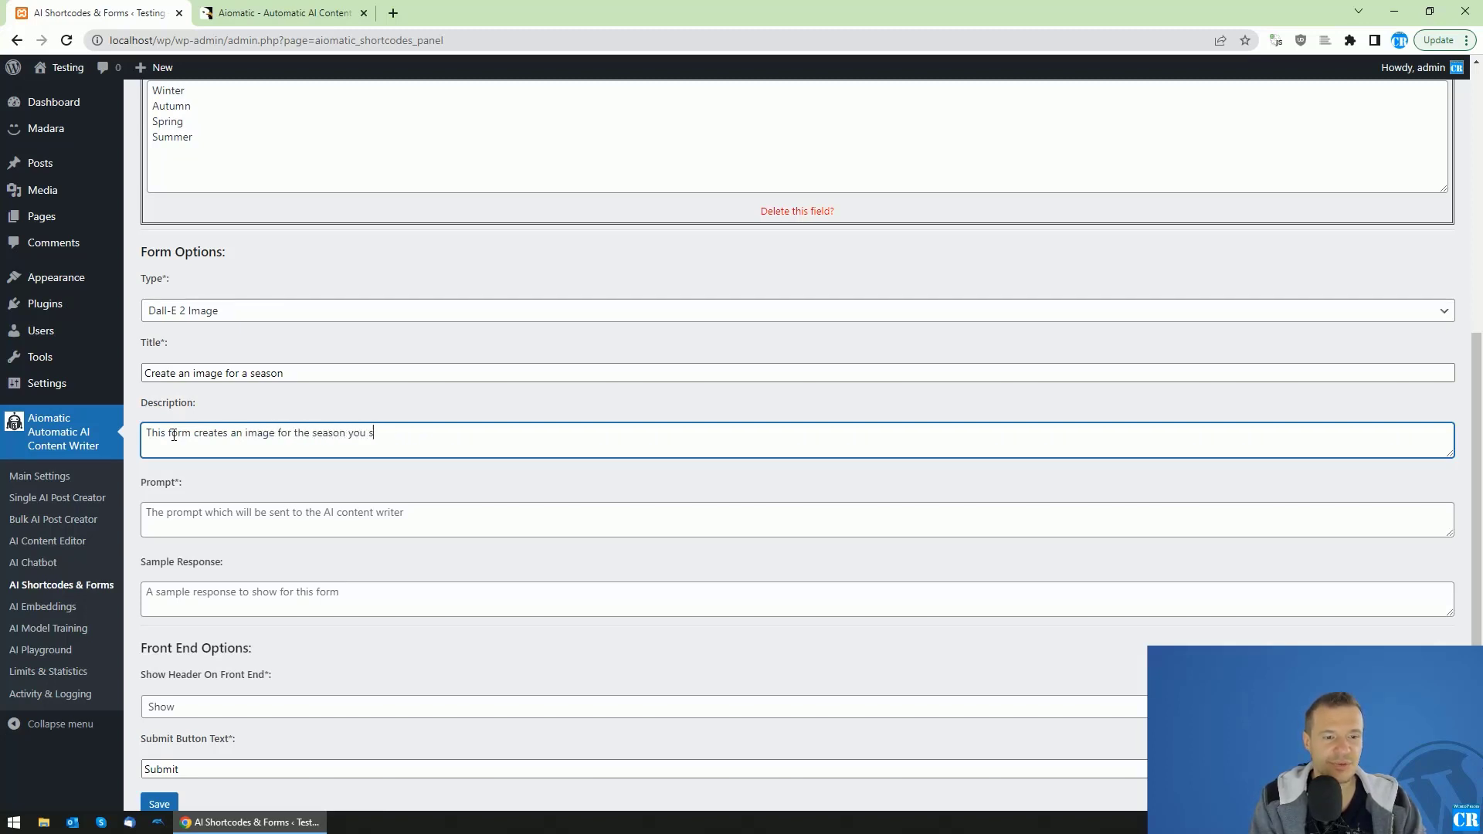
Write the image prompt, ending it with the copied field ID as %%season%%
click(180, 516)
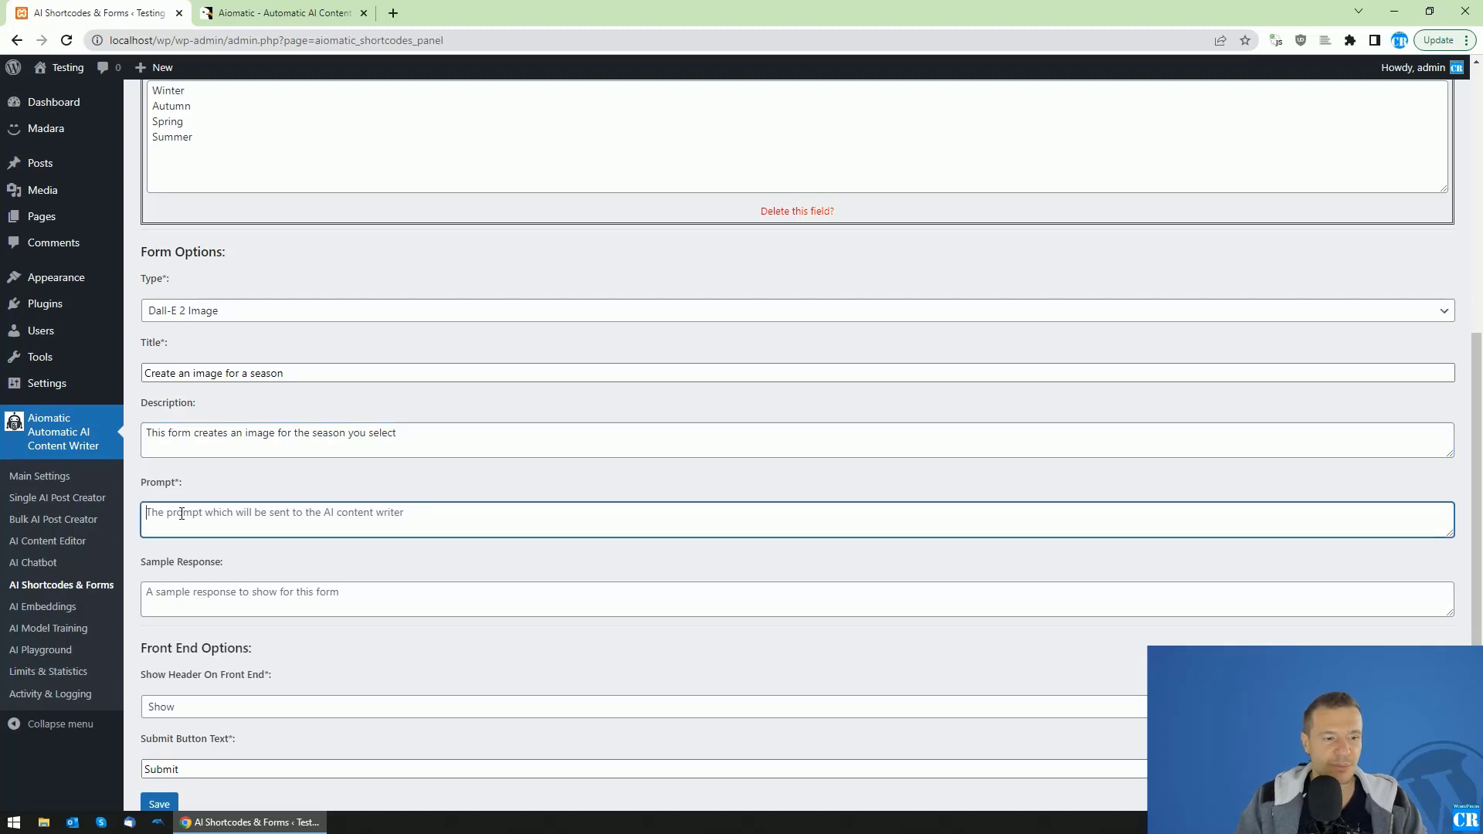
text(Cre)
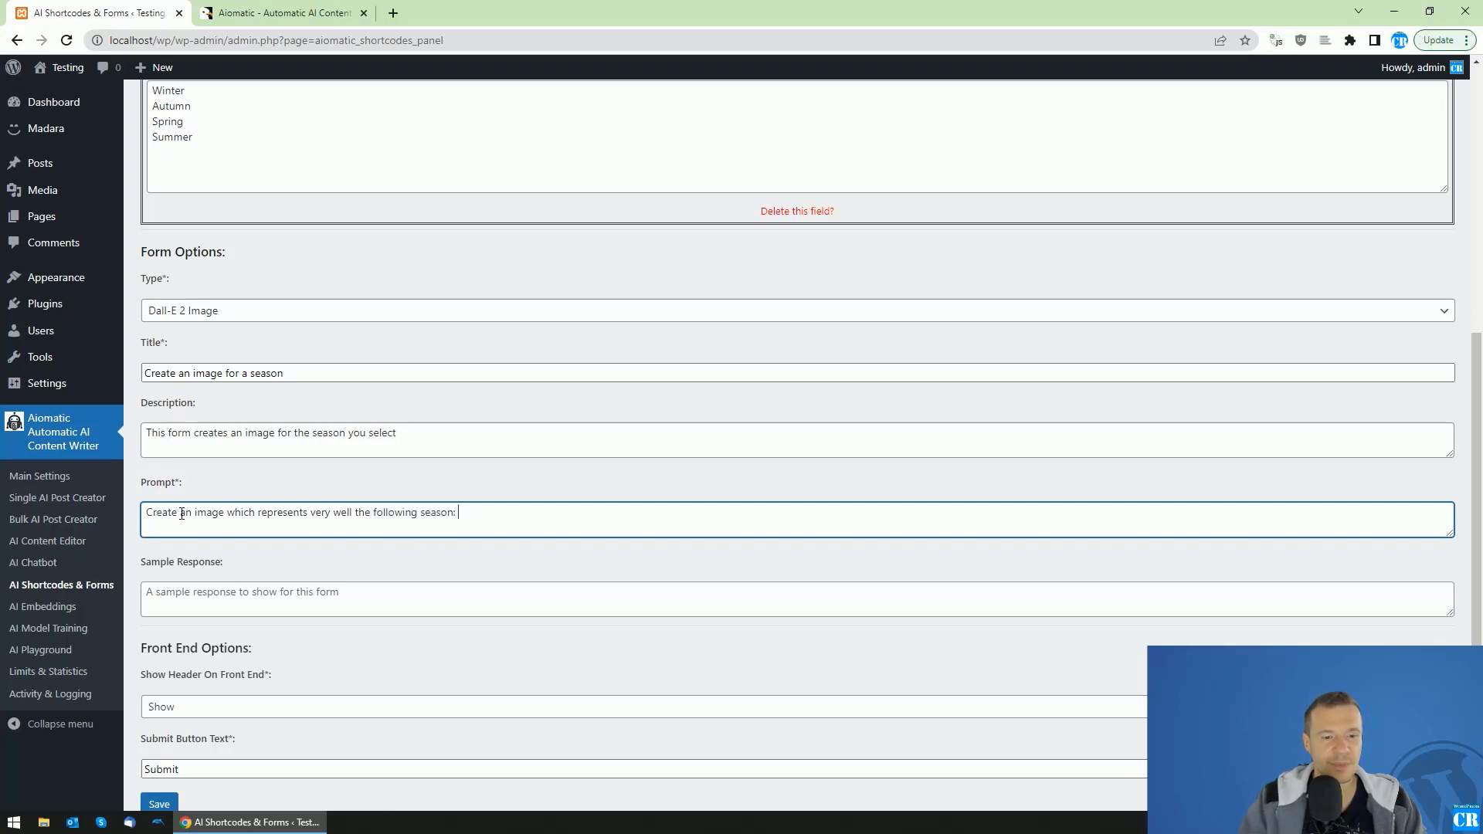
scroll(181, 514, up, 6)
double_click(180, 408)
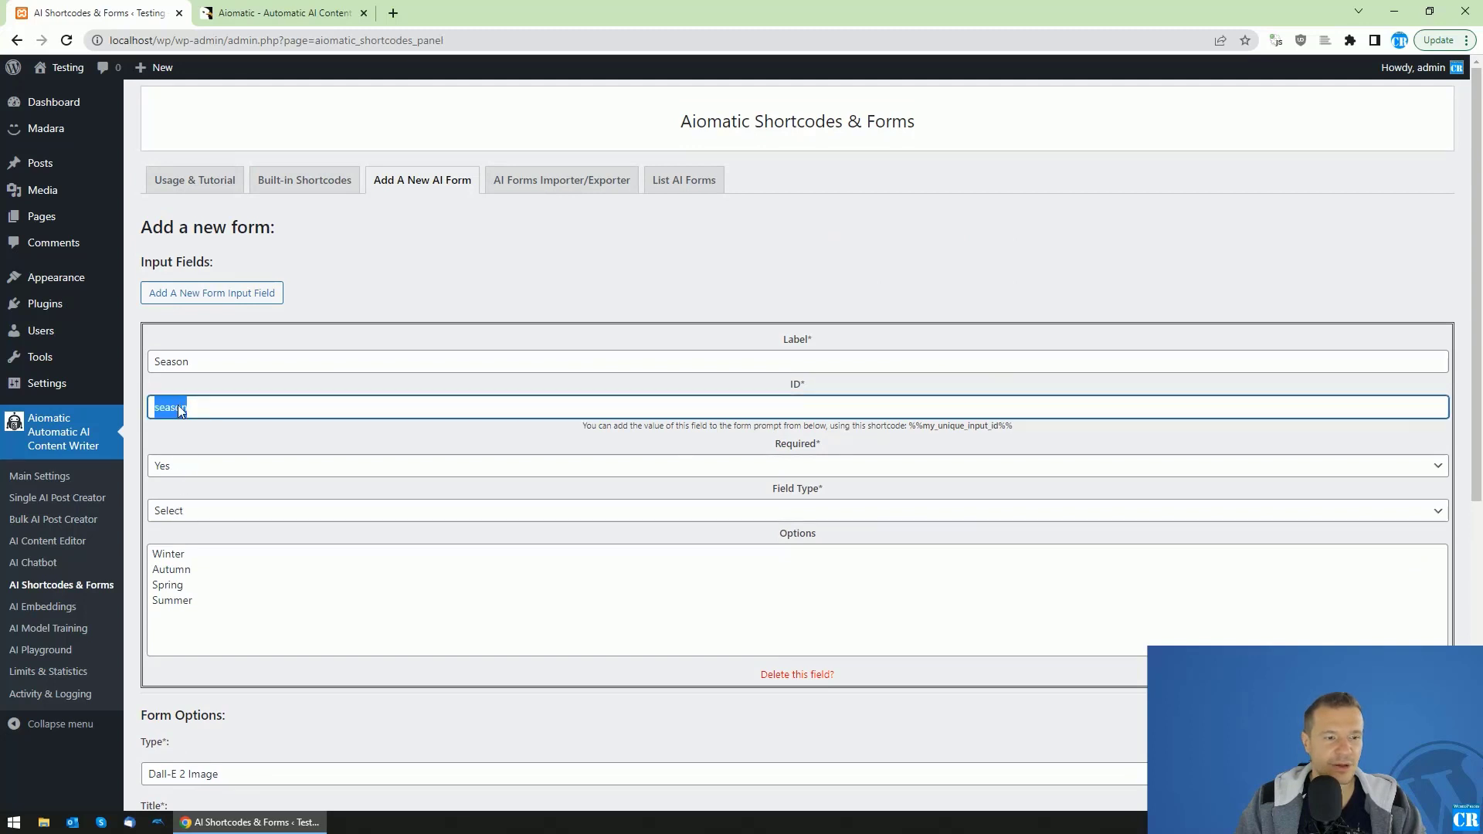
right_click(180, 408)
click(221, 463)
scroll(247, 475, down, 7)
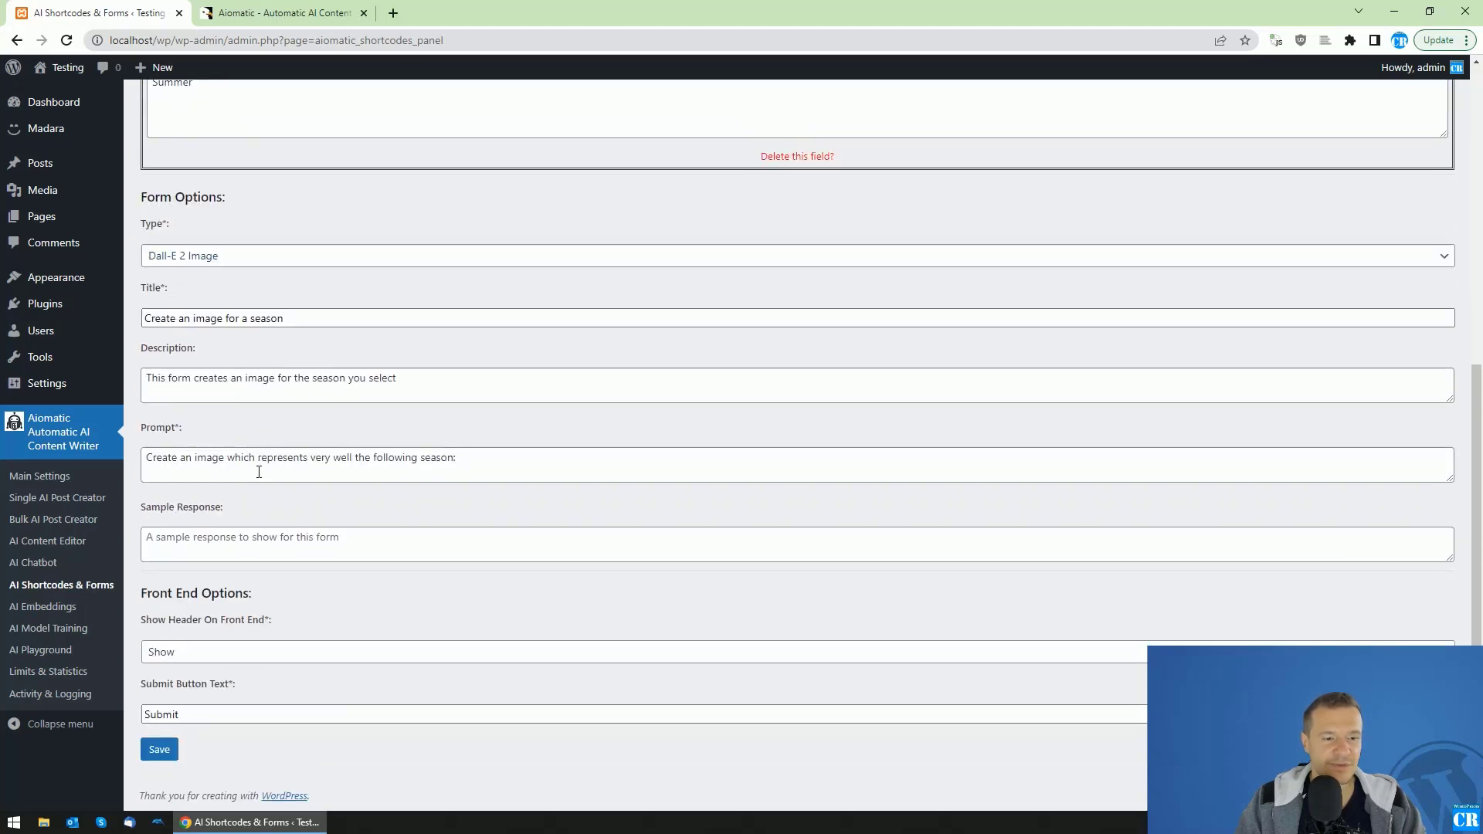
click(494, 463)
text(%%)
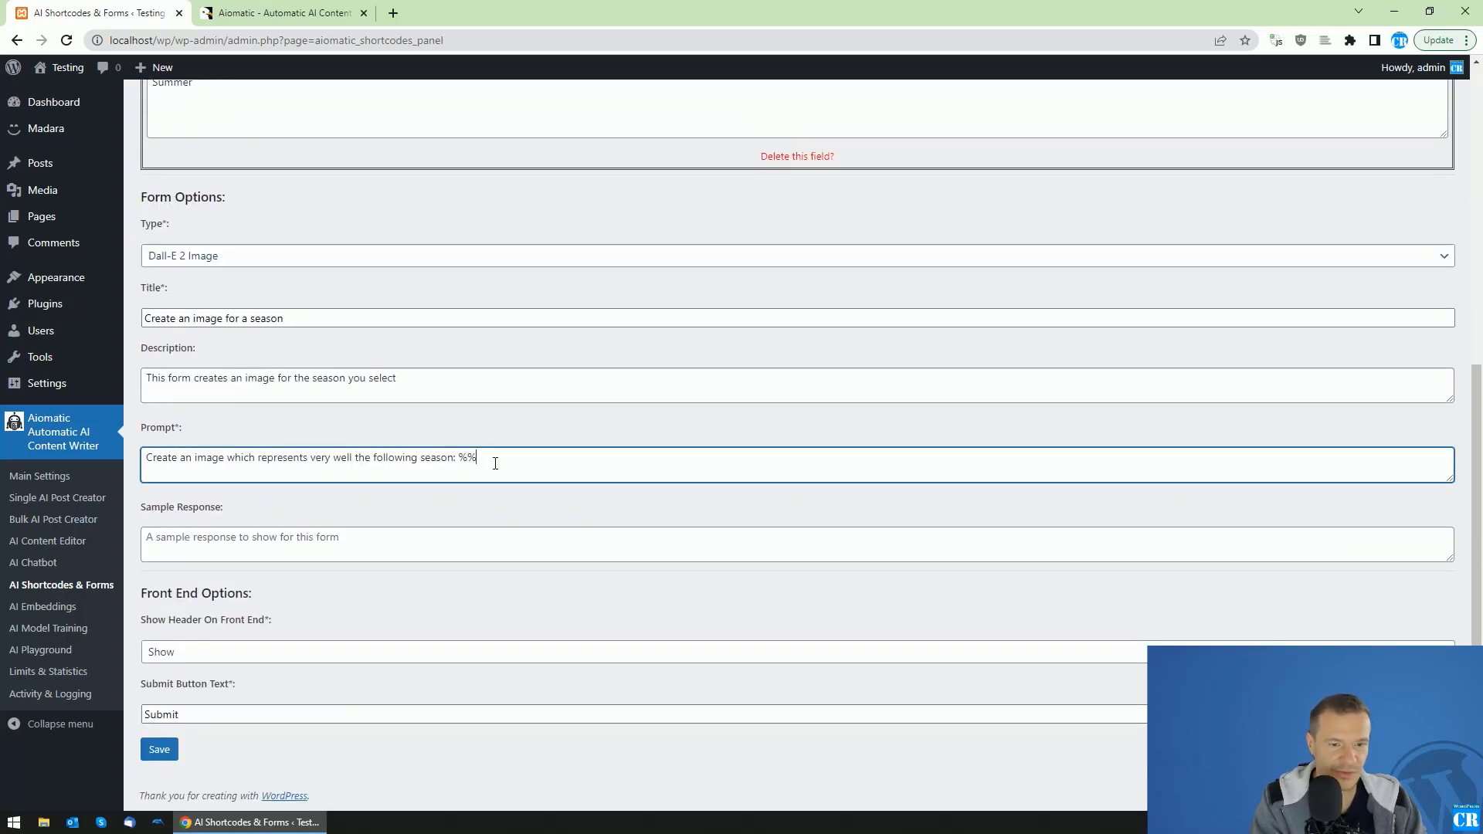
key(ctrl+v)
text(%%)
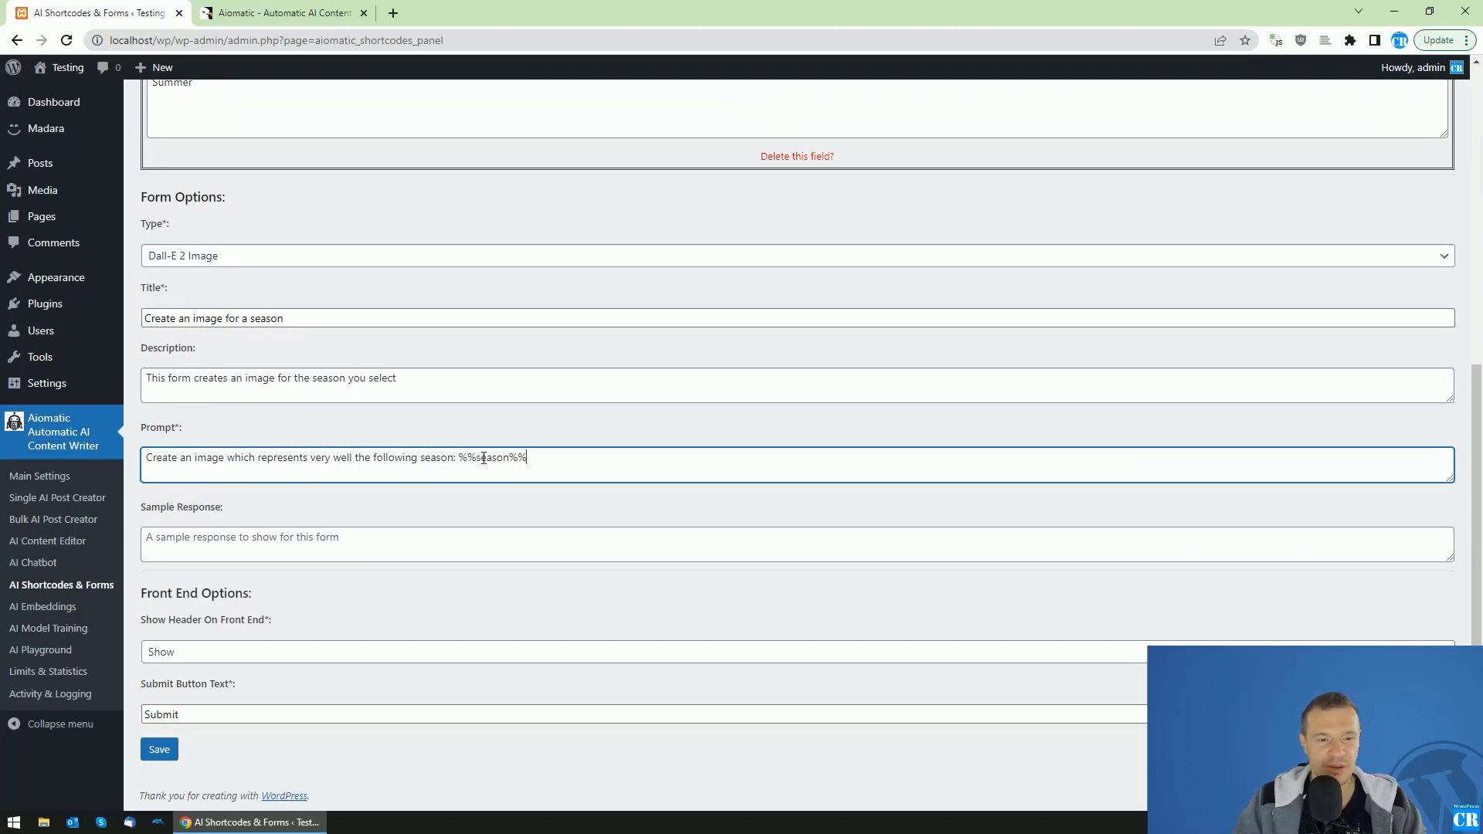
Check the %%season%% placeholder and save the season image form
drag(477, 458, 503, 459)
click(541, 459)
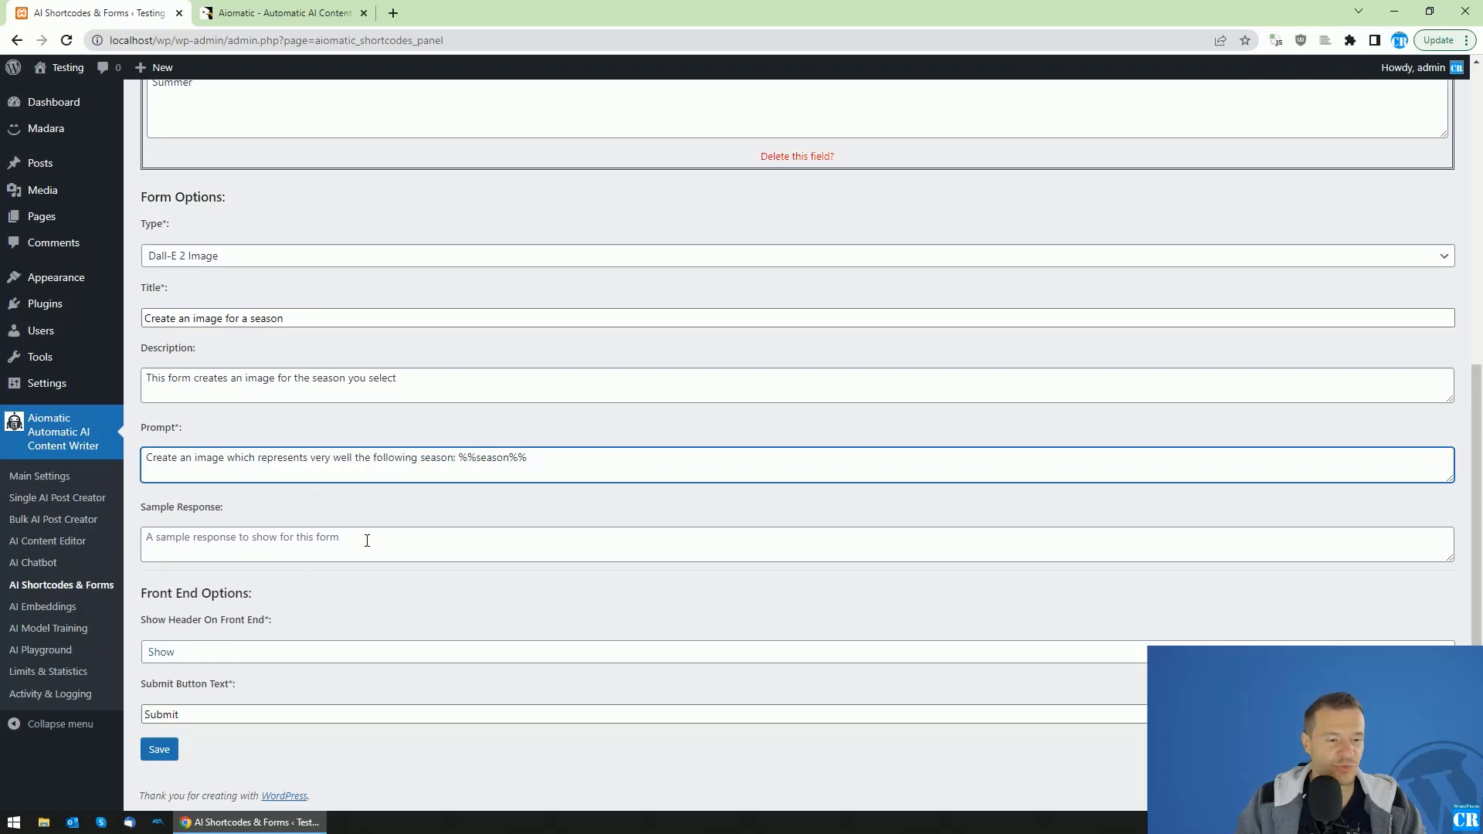
click(163, 750)
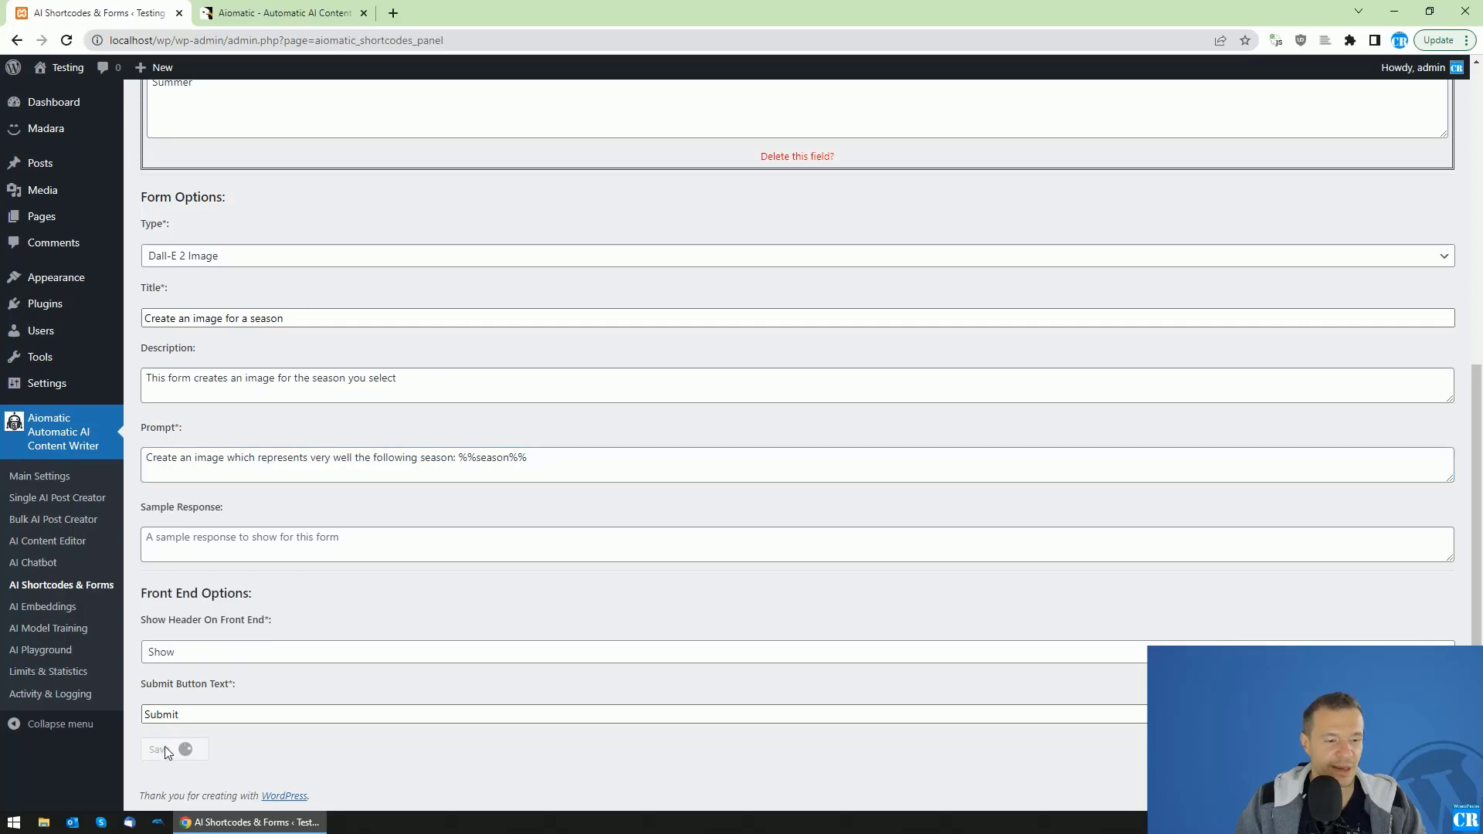
Open the saved forms list and preview 'Create an image for a season'
scroll(265, 548, up, 4)
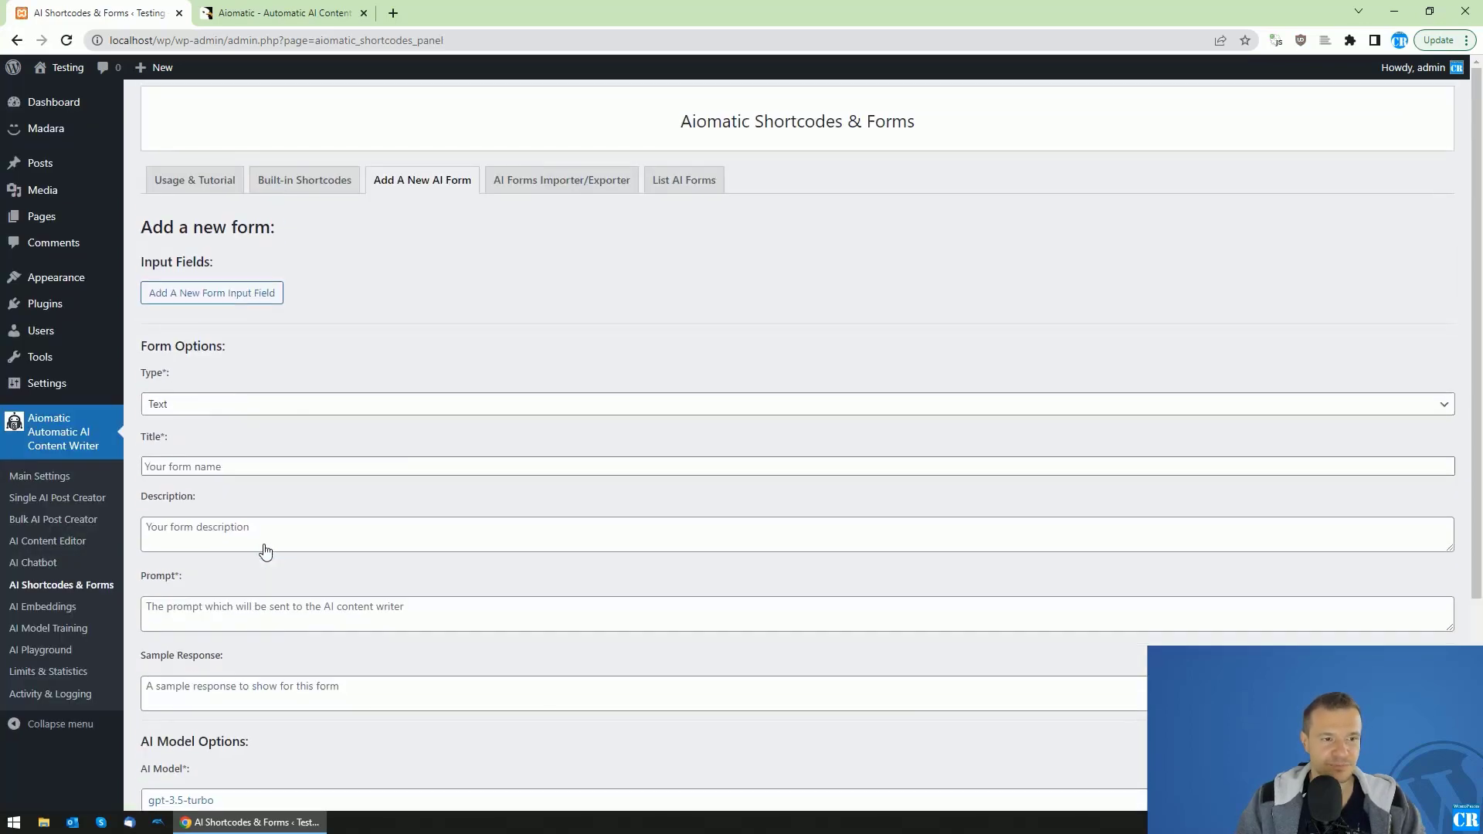
click(677, 182)
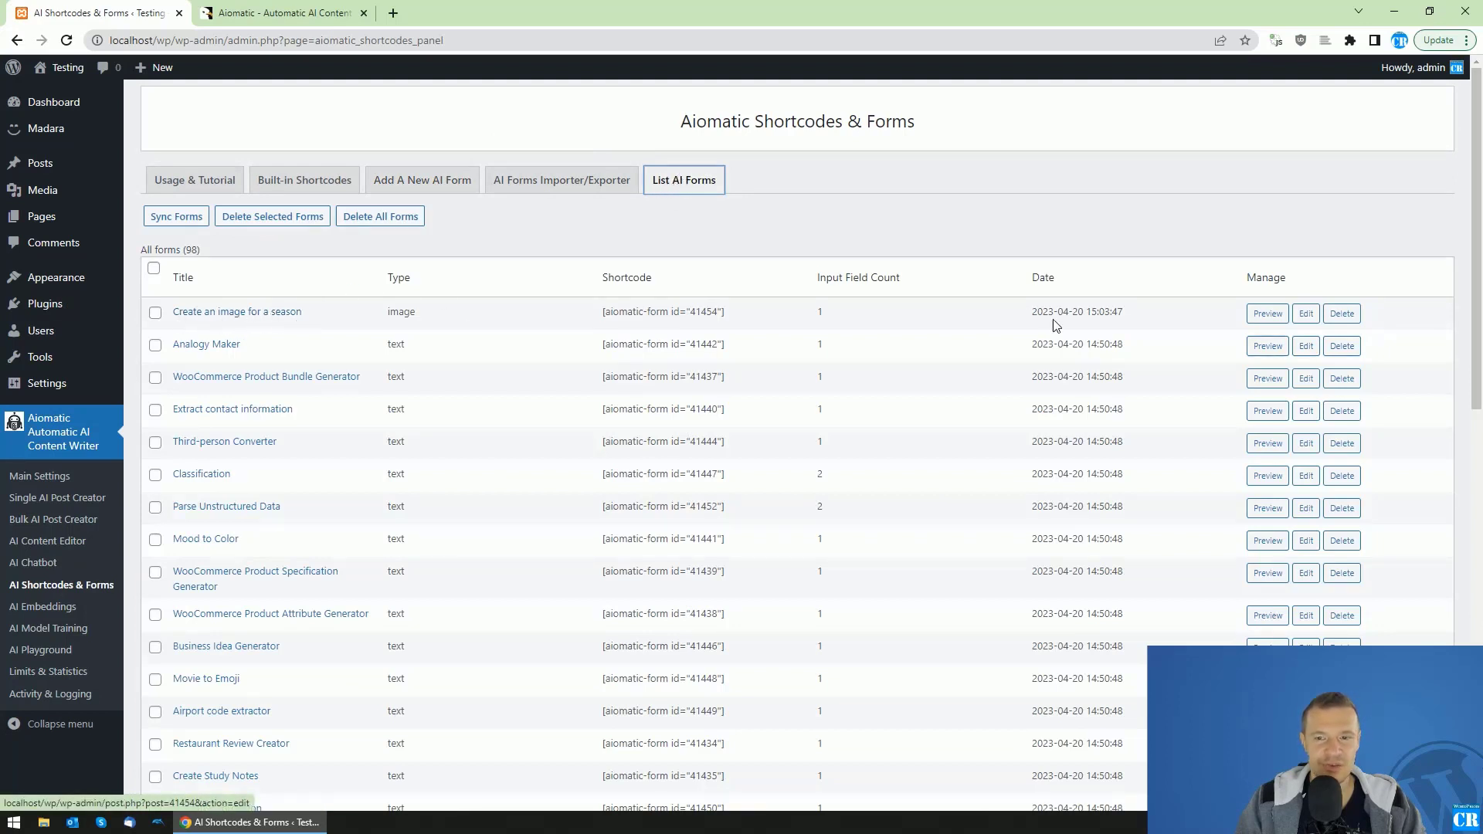
click(898, 200)
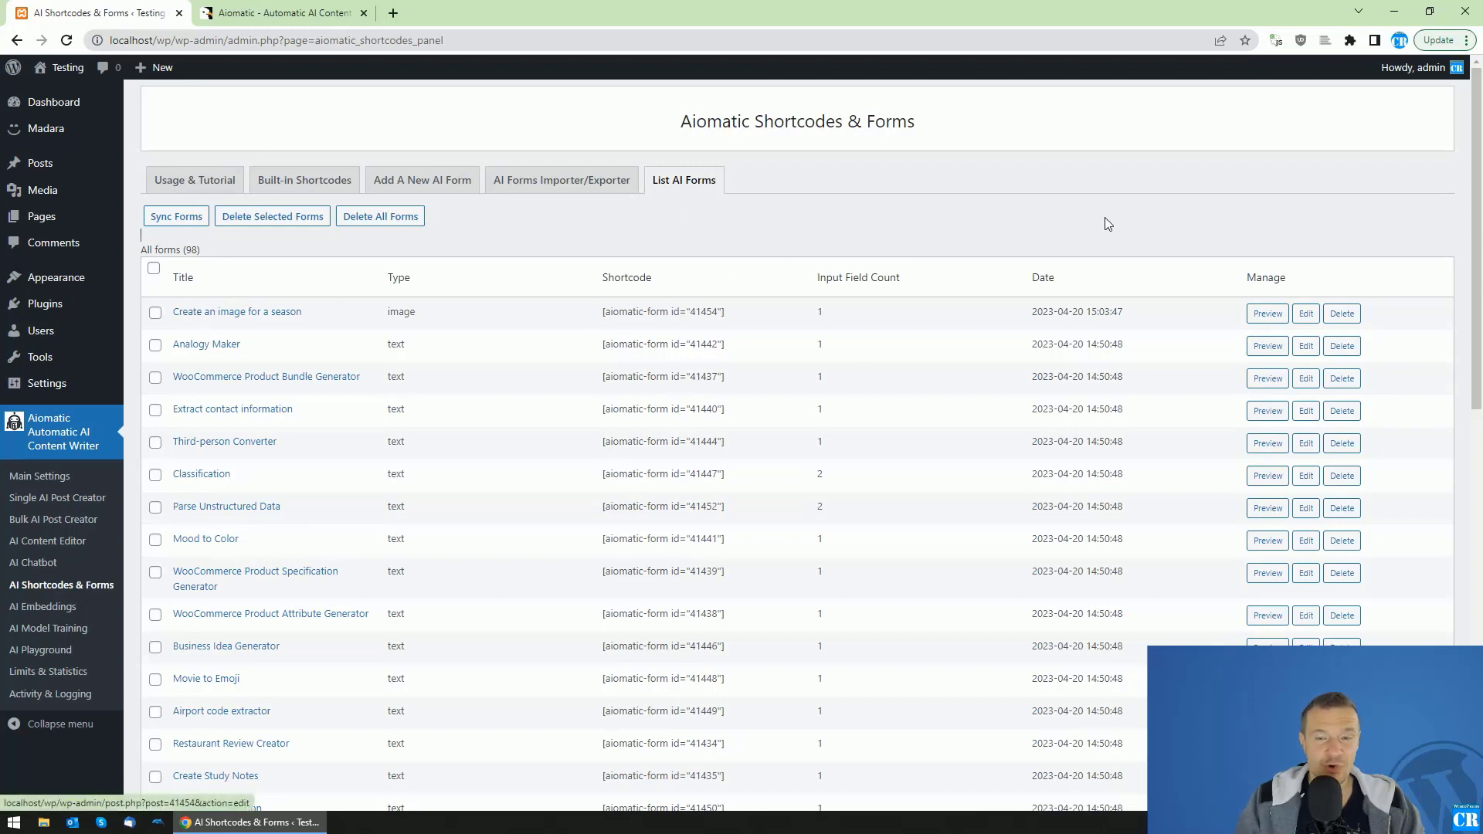
click(1268, 314)
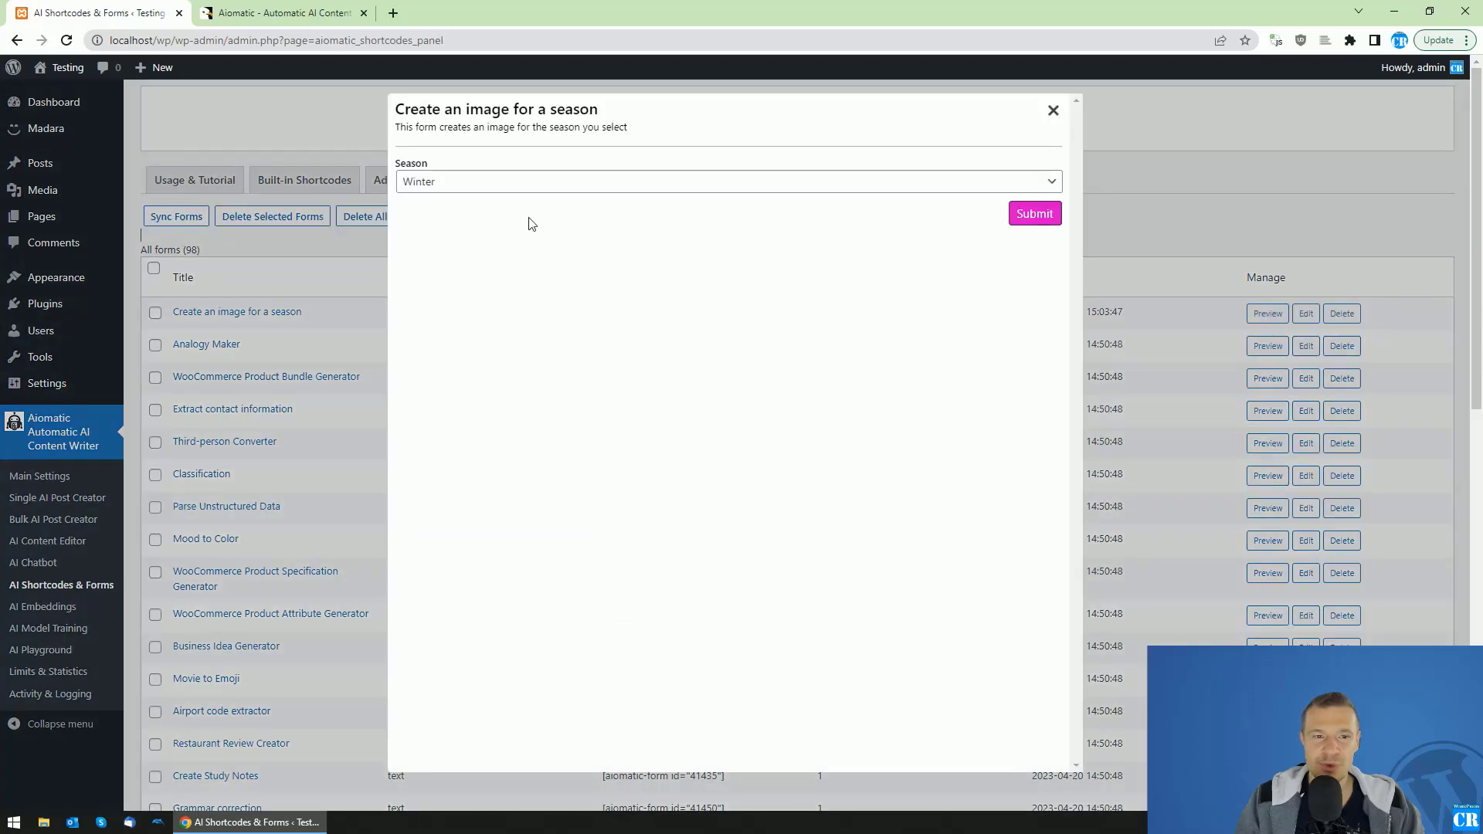
Choose Summer as the season, generate the image, and close the preview
click(452, 184)
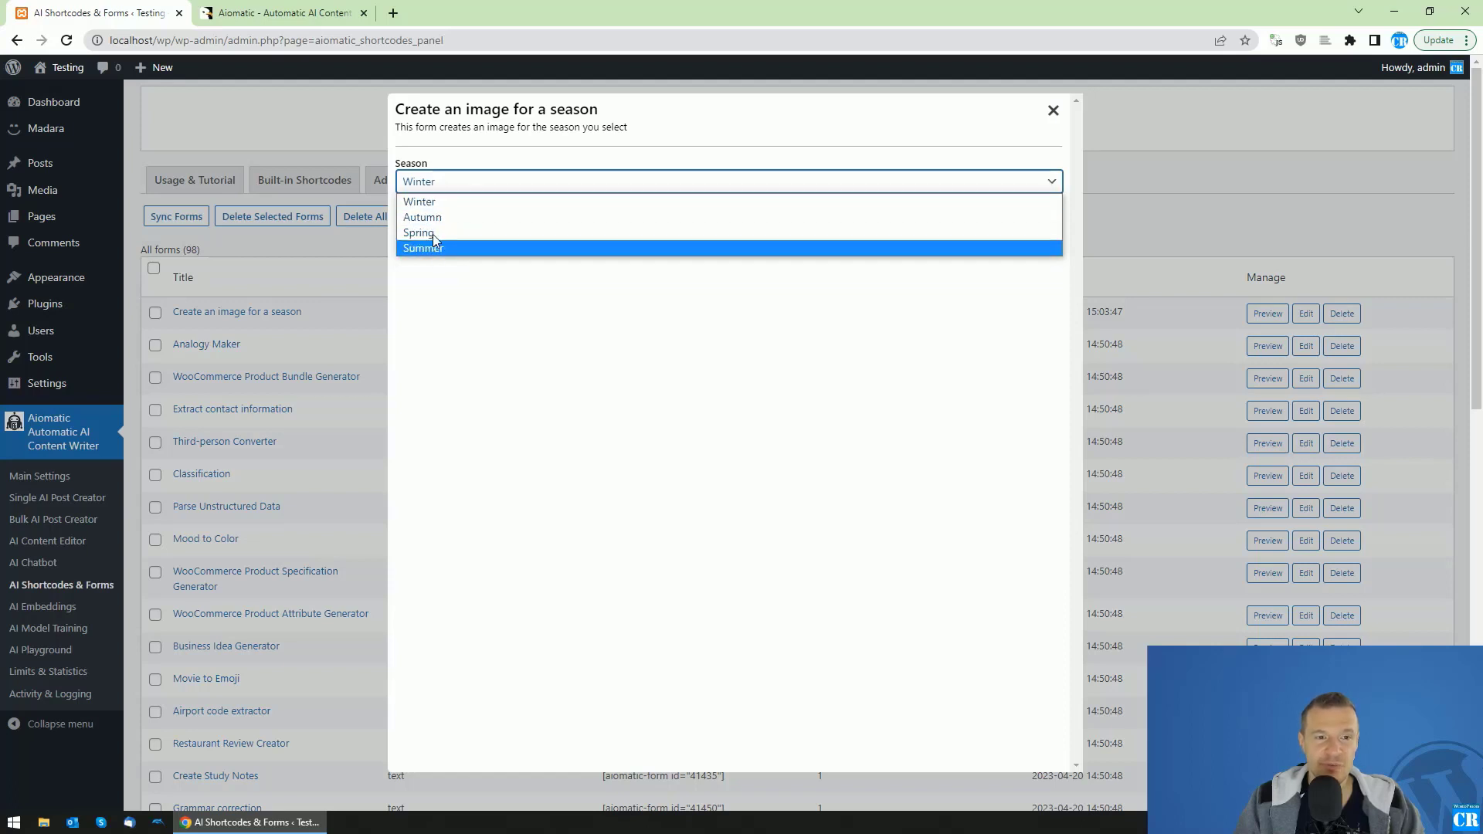
click(430, 234)
click(433, 182)
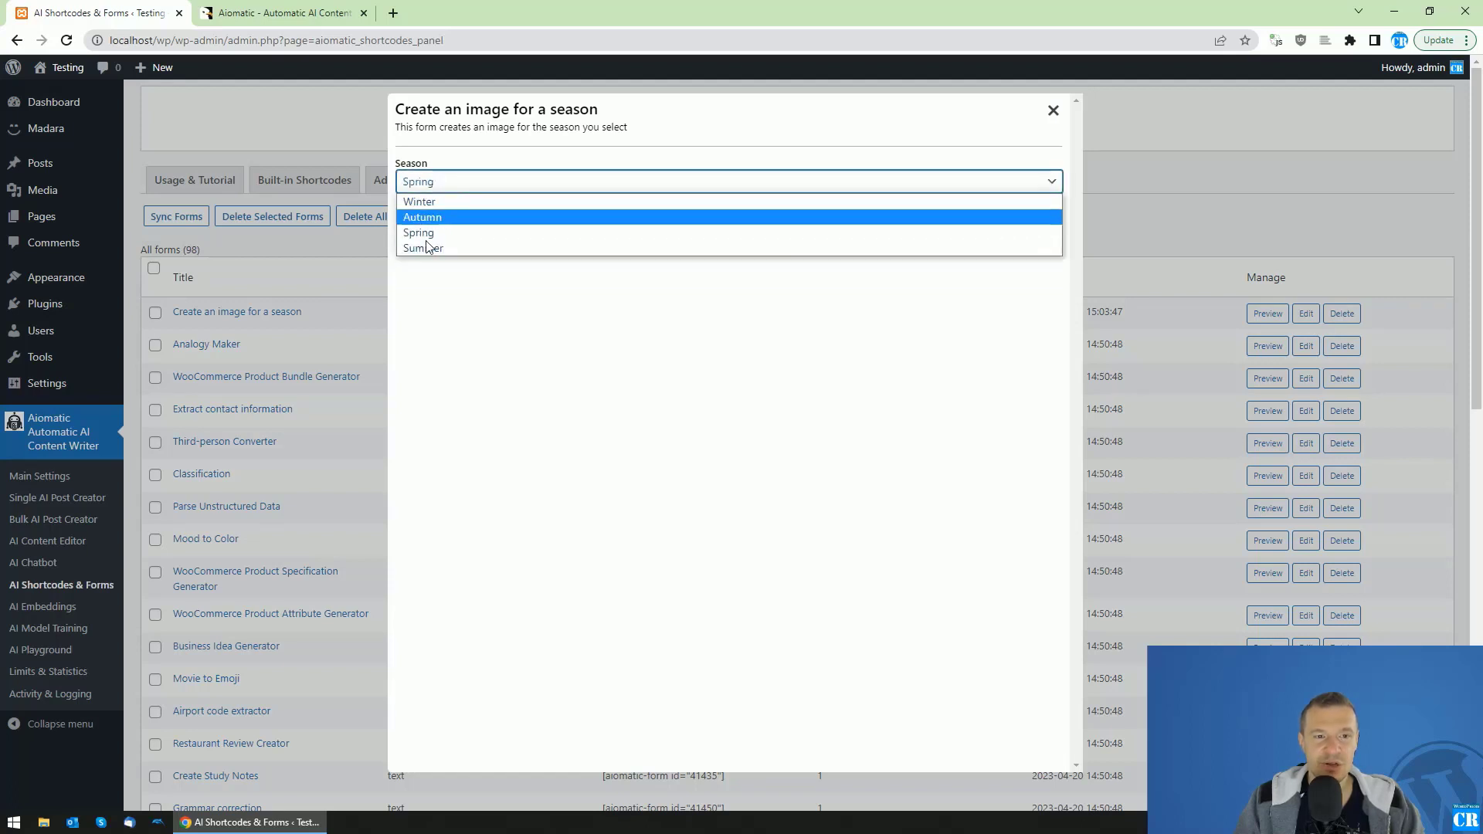
click(435, 248)
click(1035, 218)
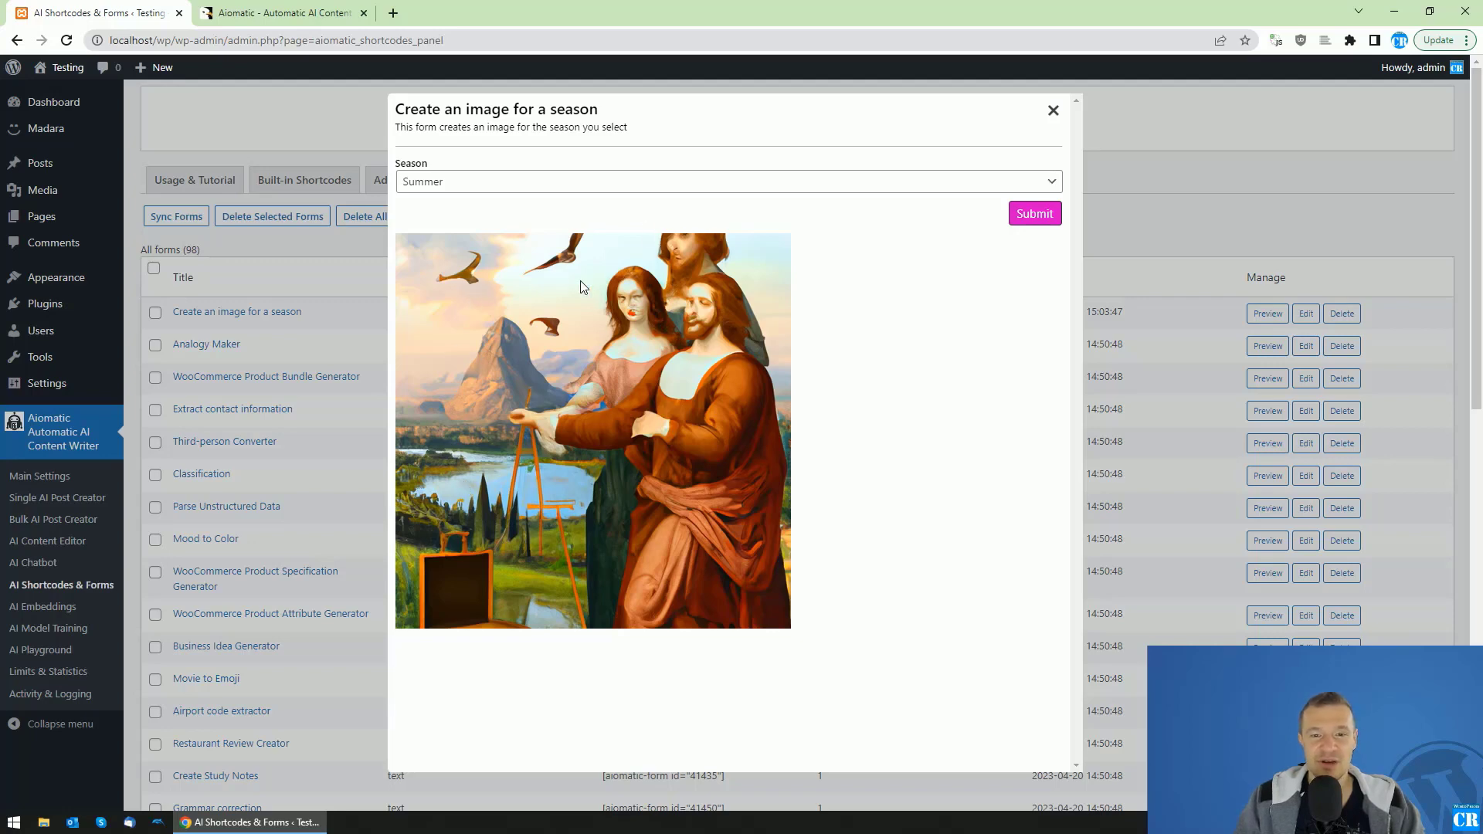
click(1053, 112)
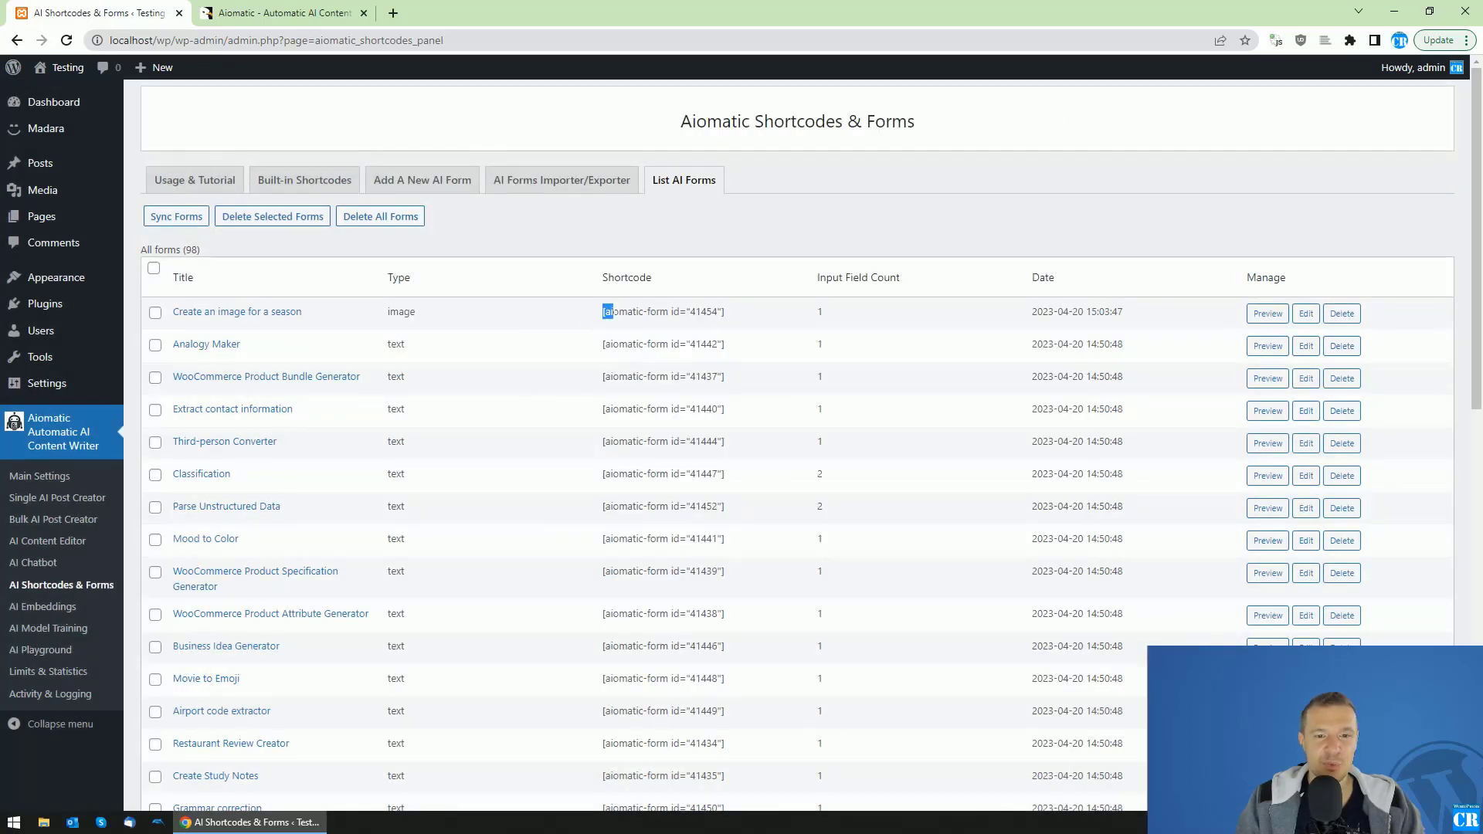
Copy the season form's shortcode and paste it into a new post
drag(614, 311, 735, 318)
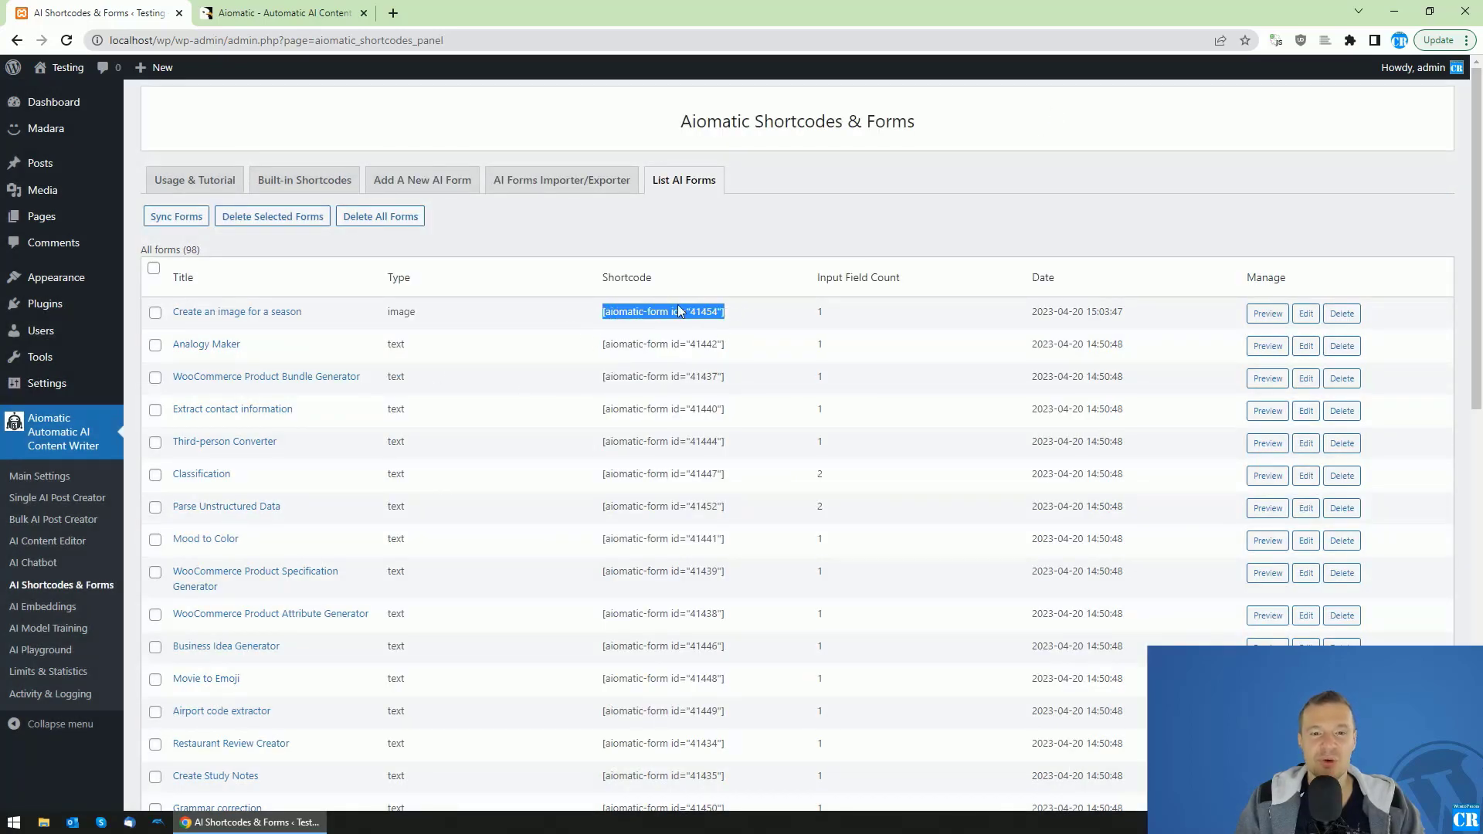
right_click(652, 311)
click(681, 324)
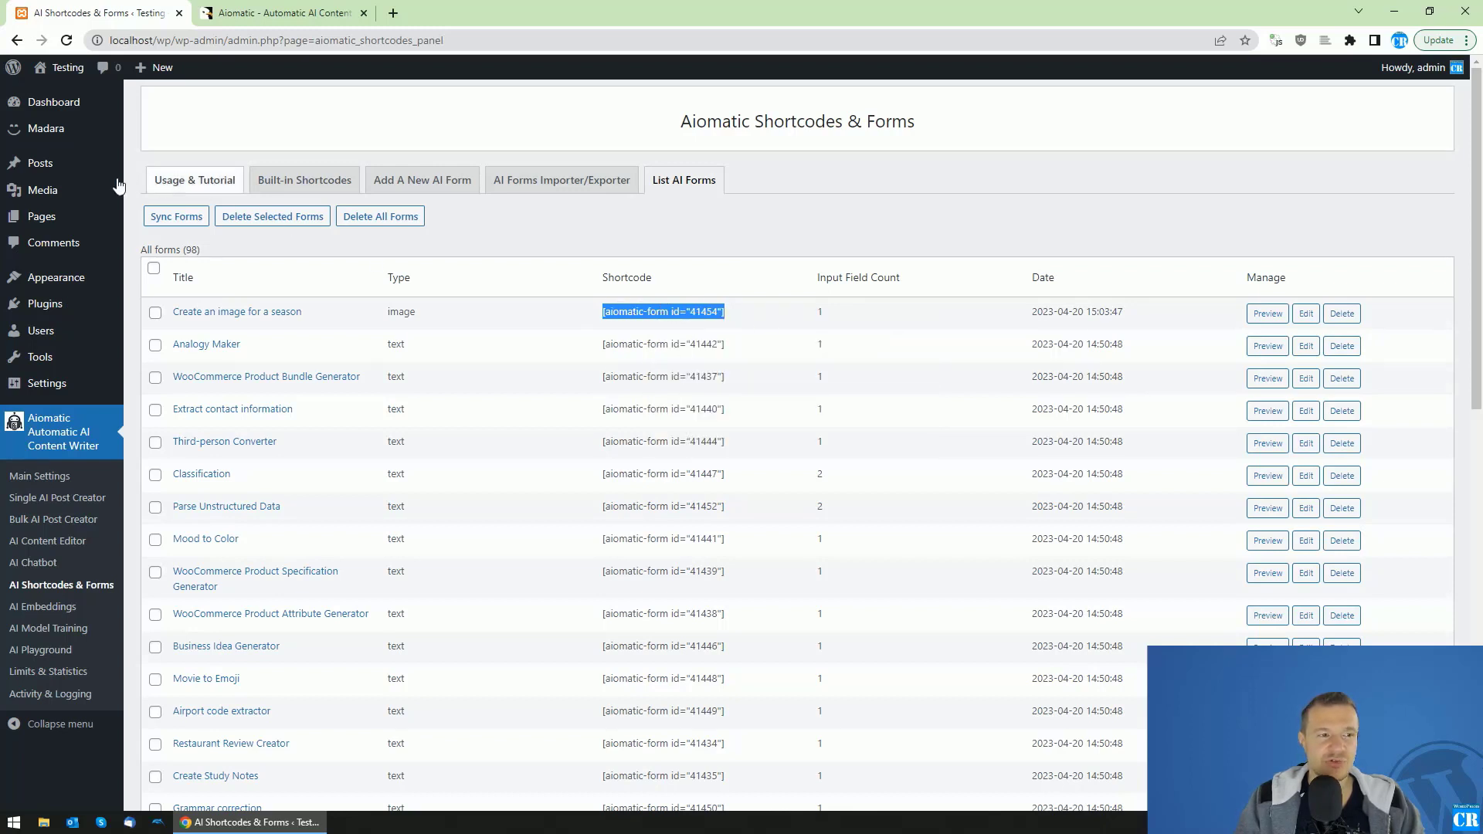
mouse_move(10, 170)
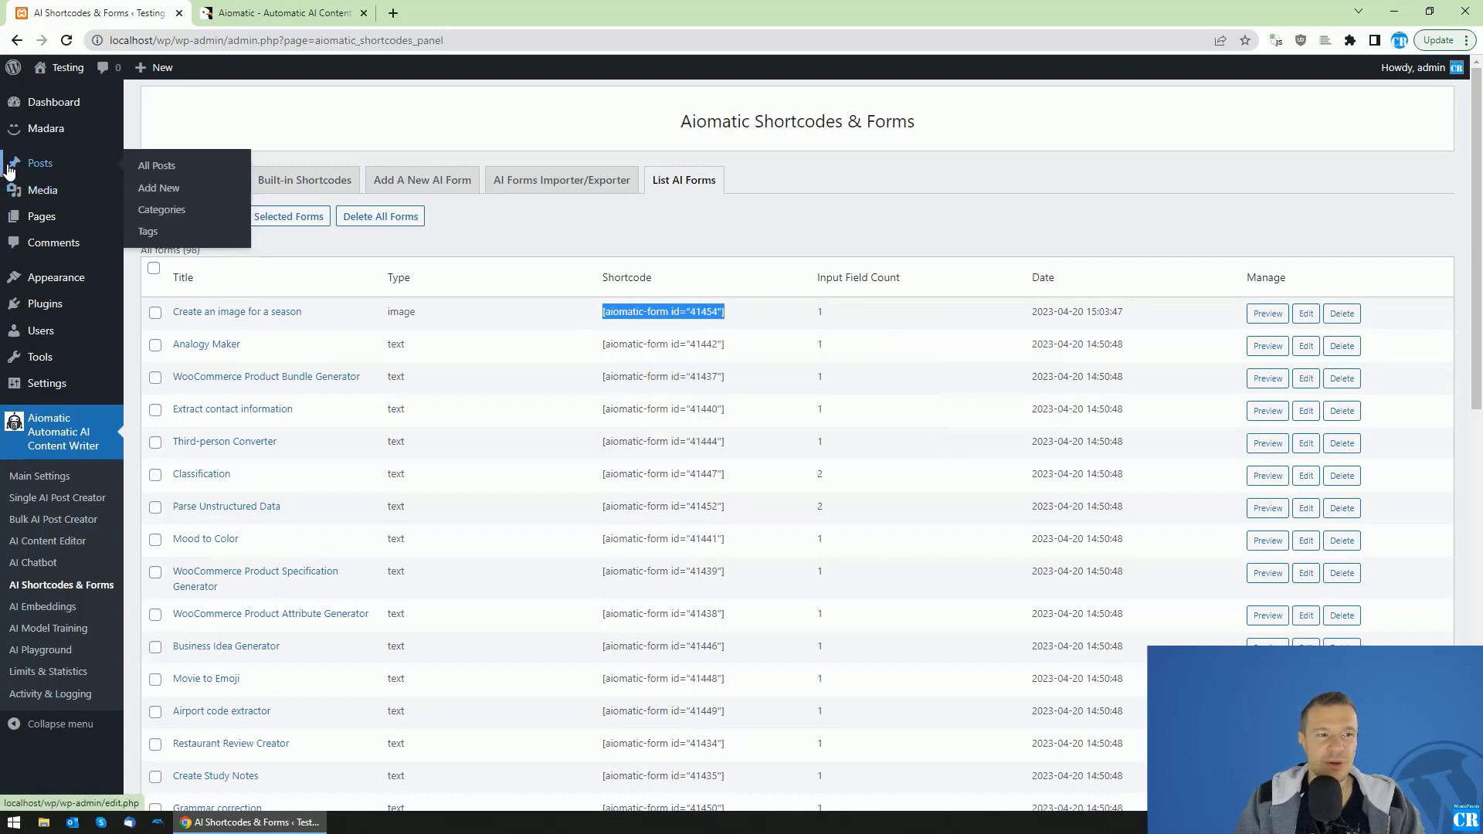
middle_click(177, 188)
click(313, 13)
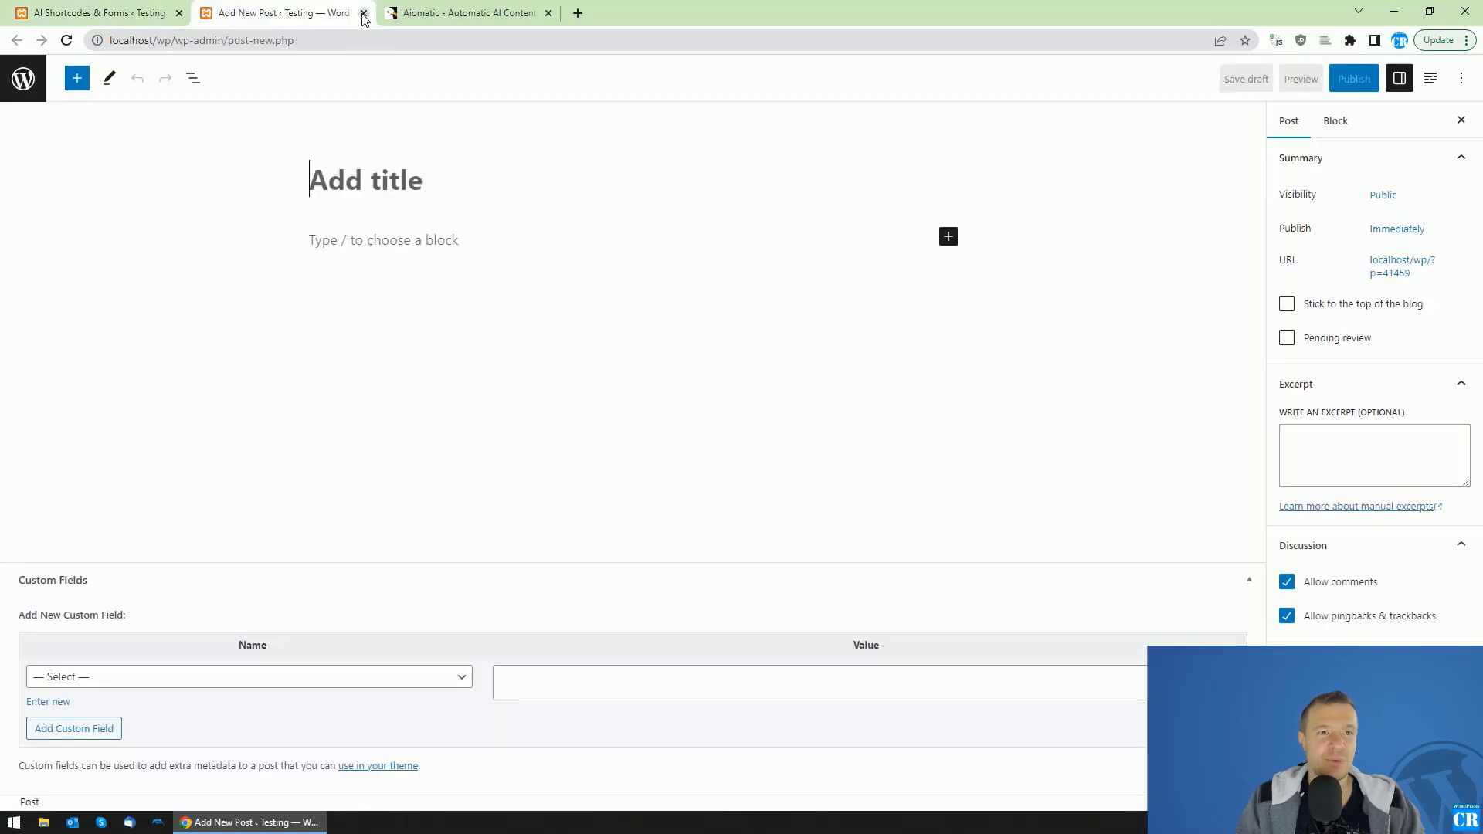
click(368, 239)
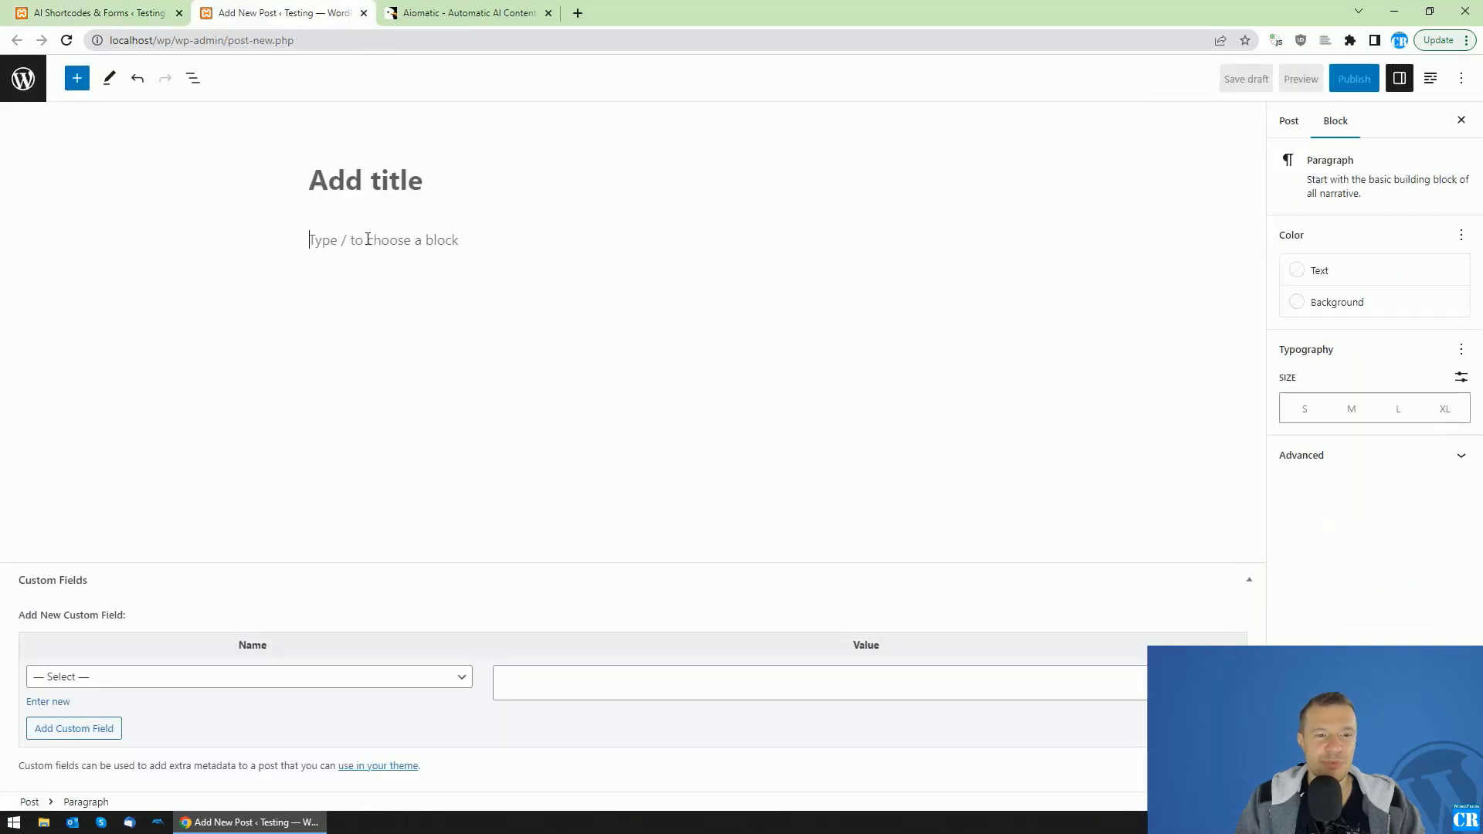
key(ctrl+v)
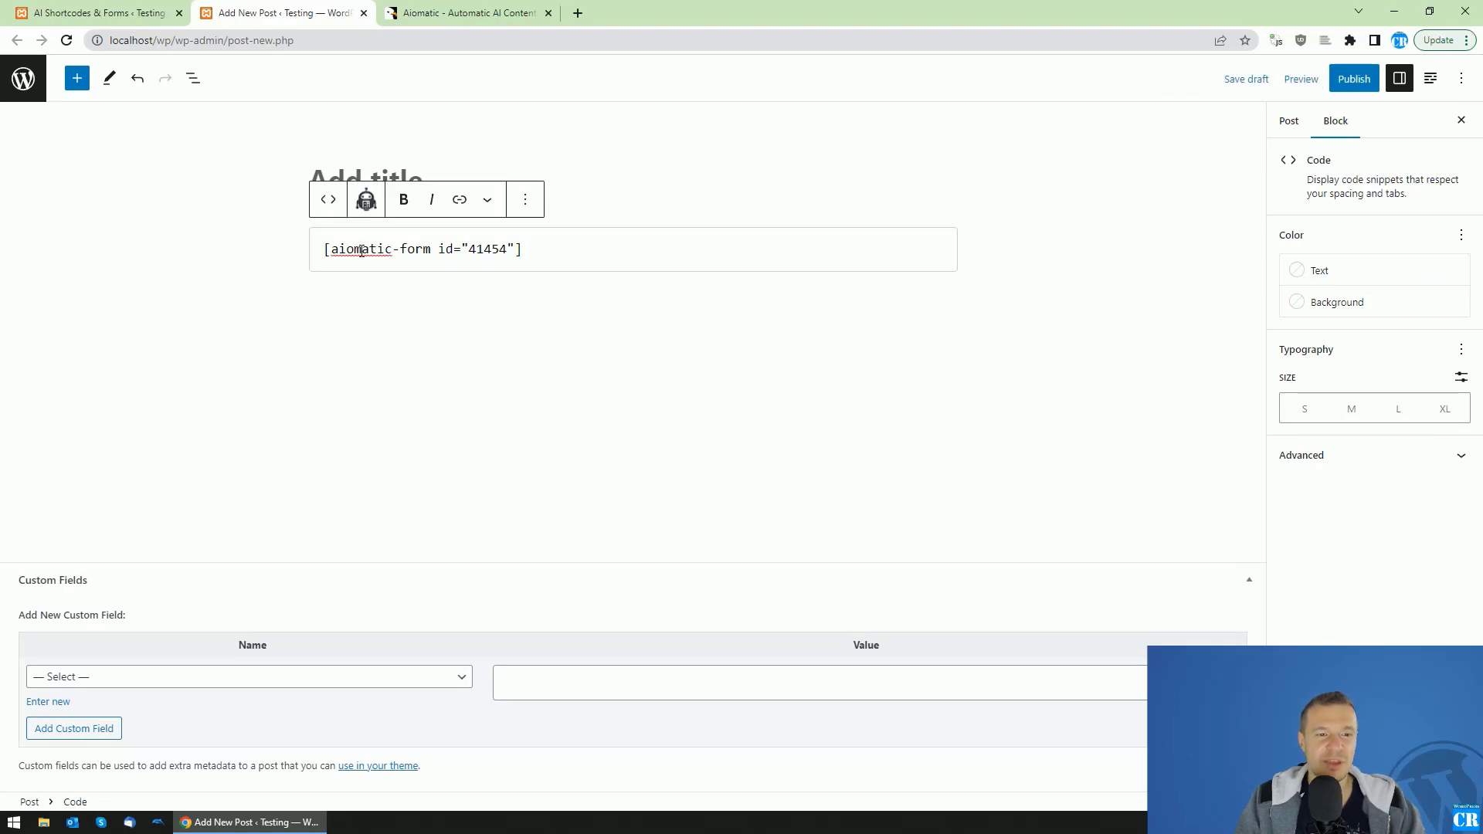
Delete the shortcode, leave the post unsaved, and return to the AI Shortcodes & Forms page
double_click(441, 249)
key(ctrl+a)
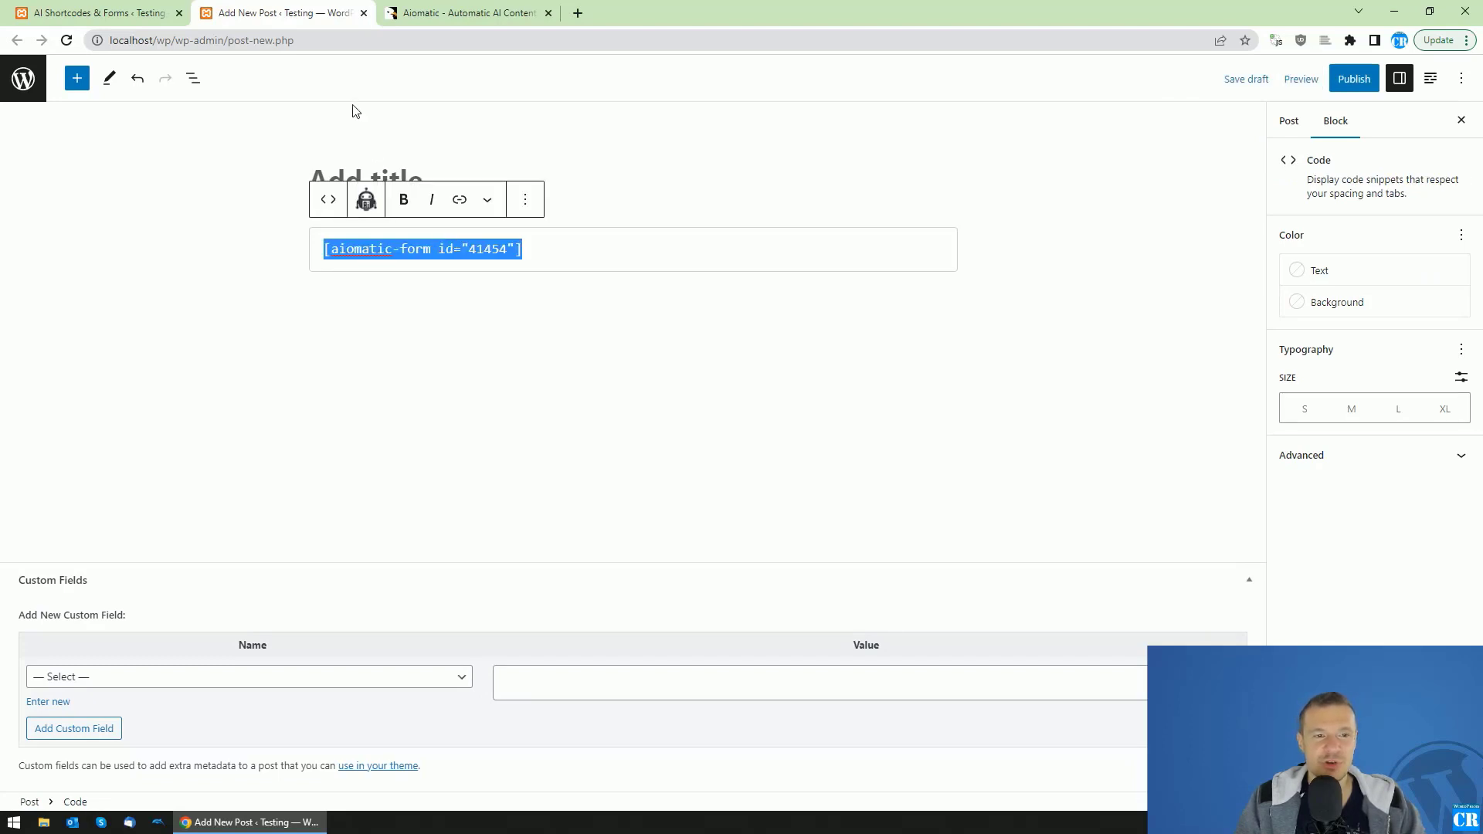
click(183, 195)
triple_click(465, 249)
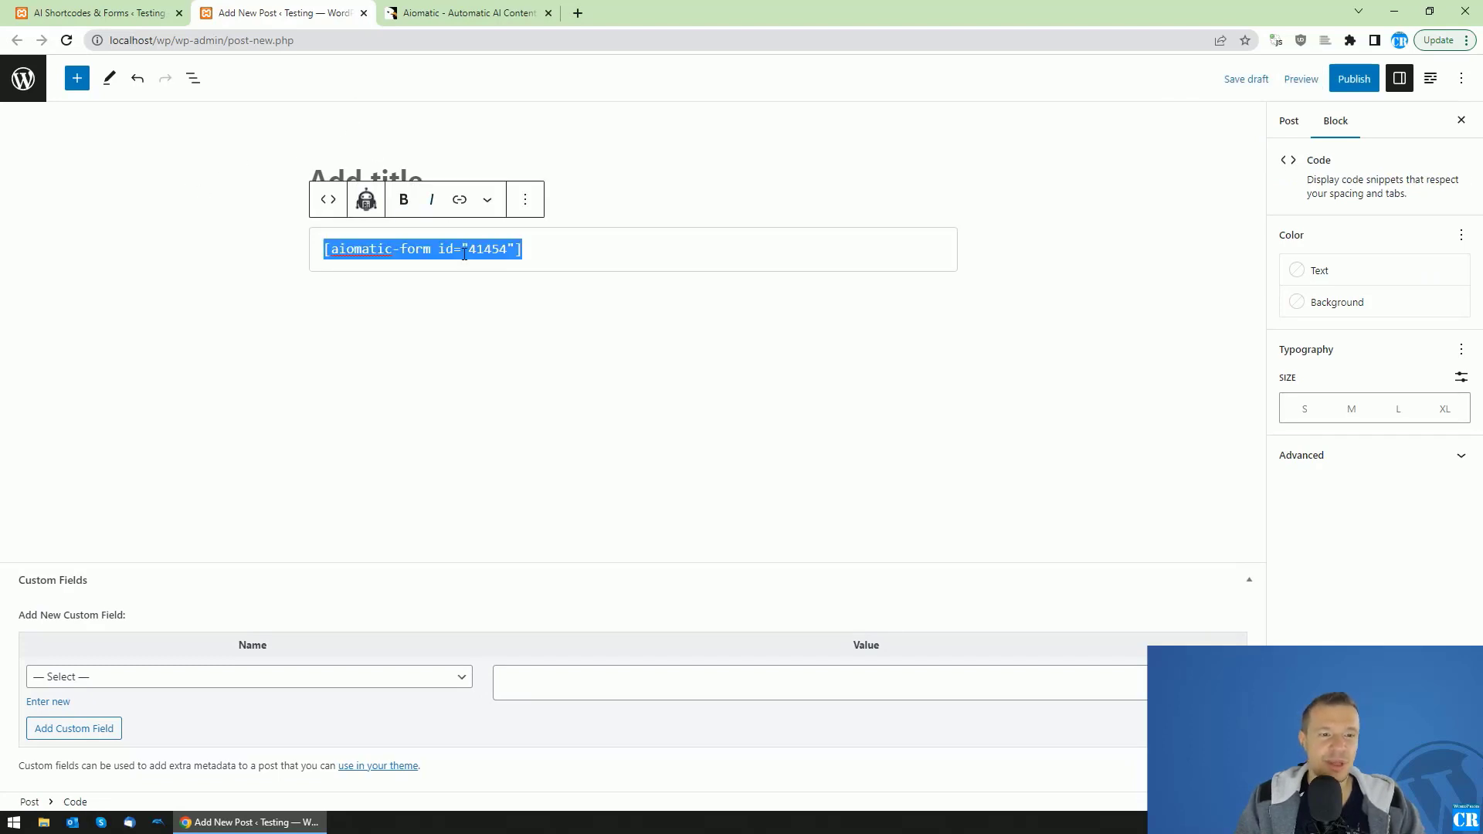
key(BackSpace)
click(35, 81)
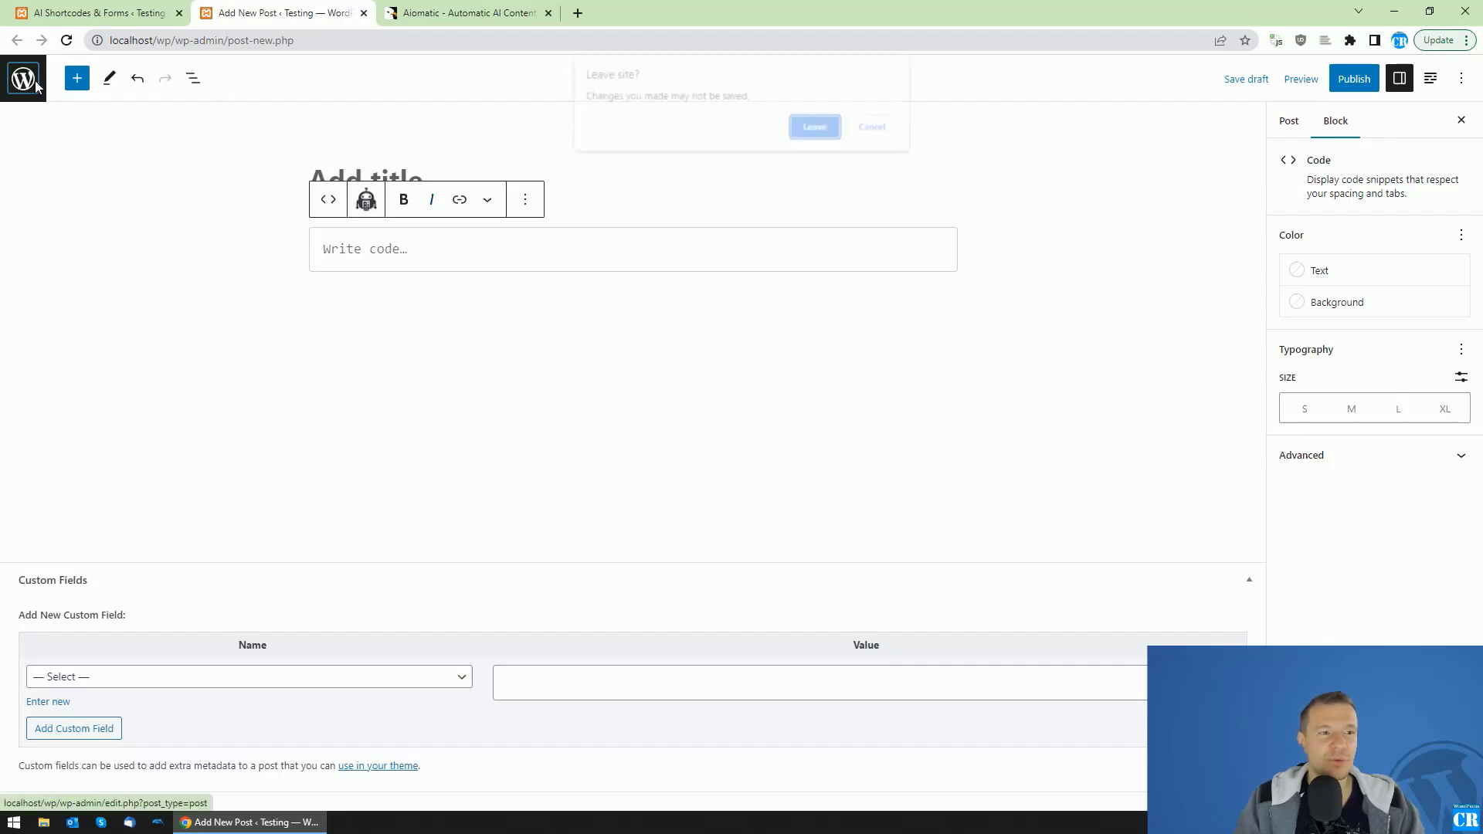
click(839, 132)
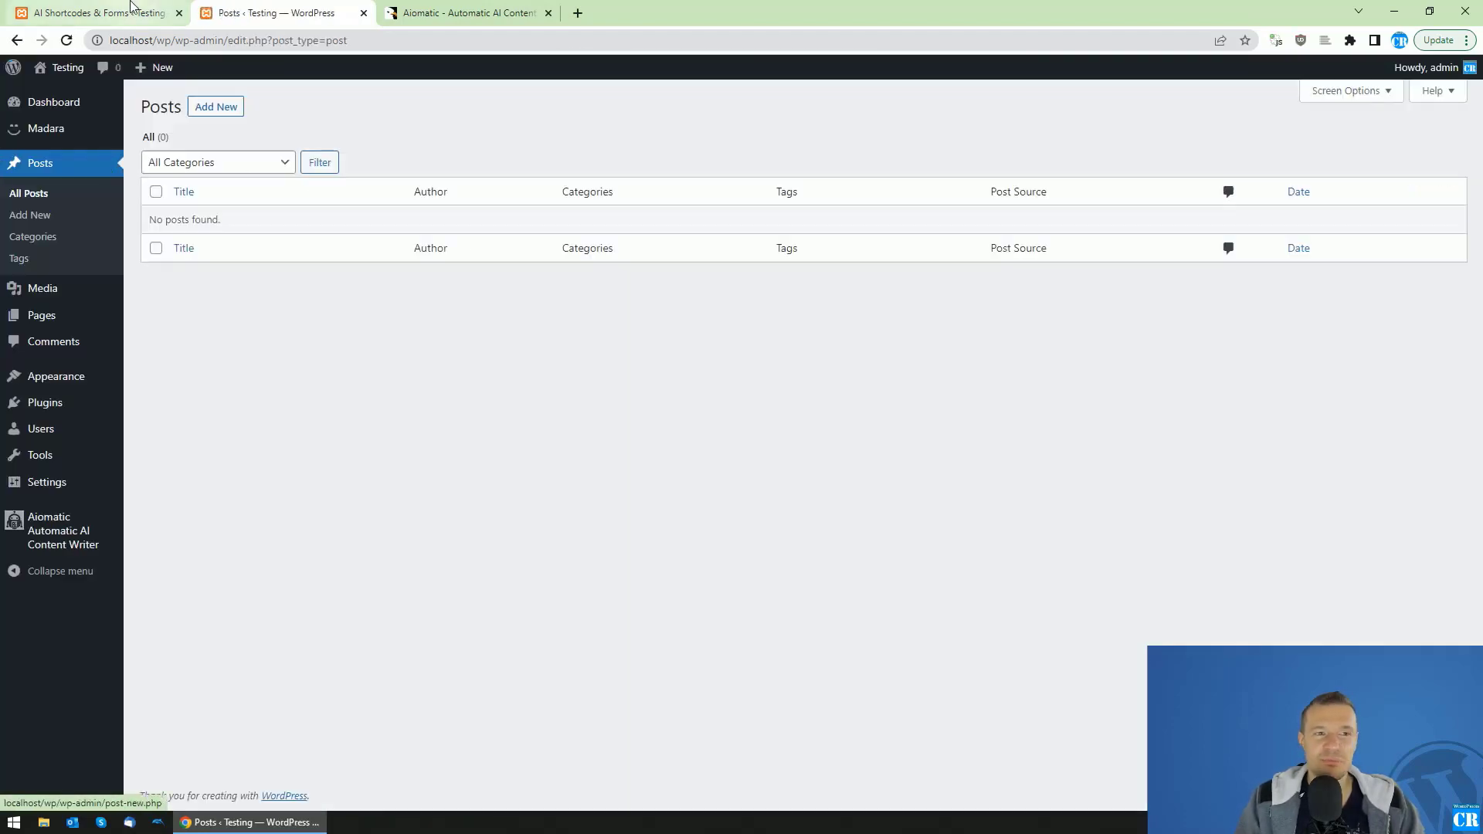
click(132, 9)
click(537, 224)
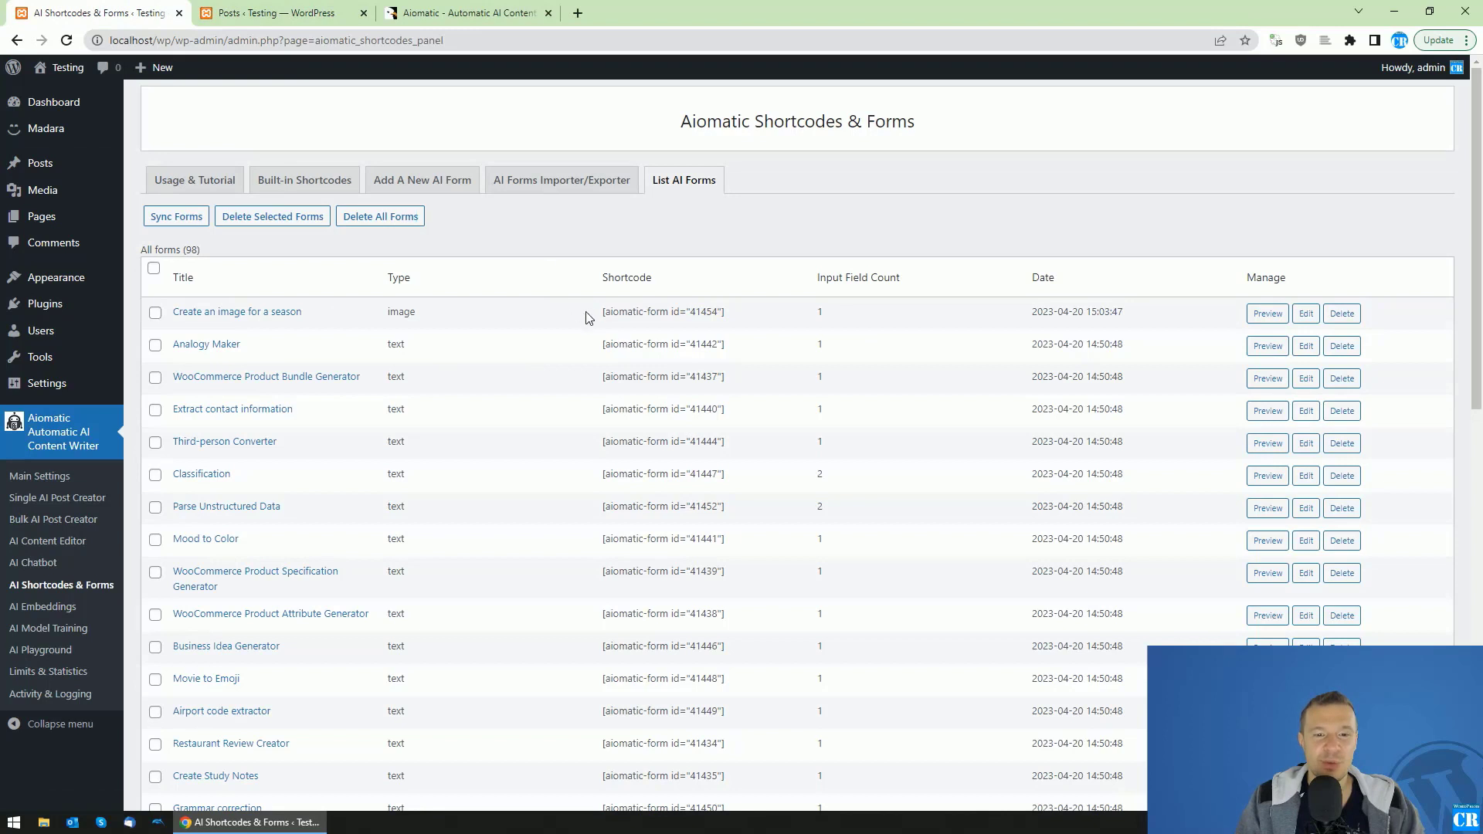
drag(602, 312, 725, 312)
click(1271, 313)
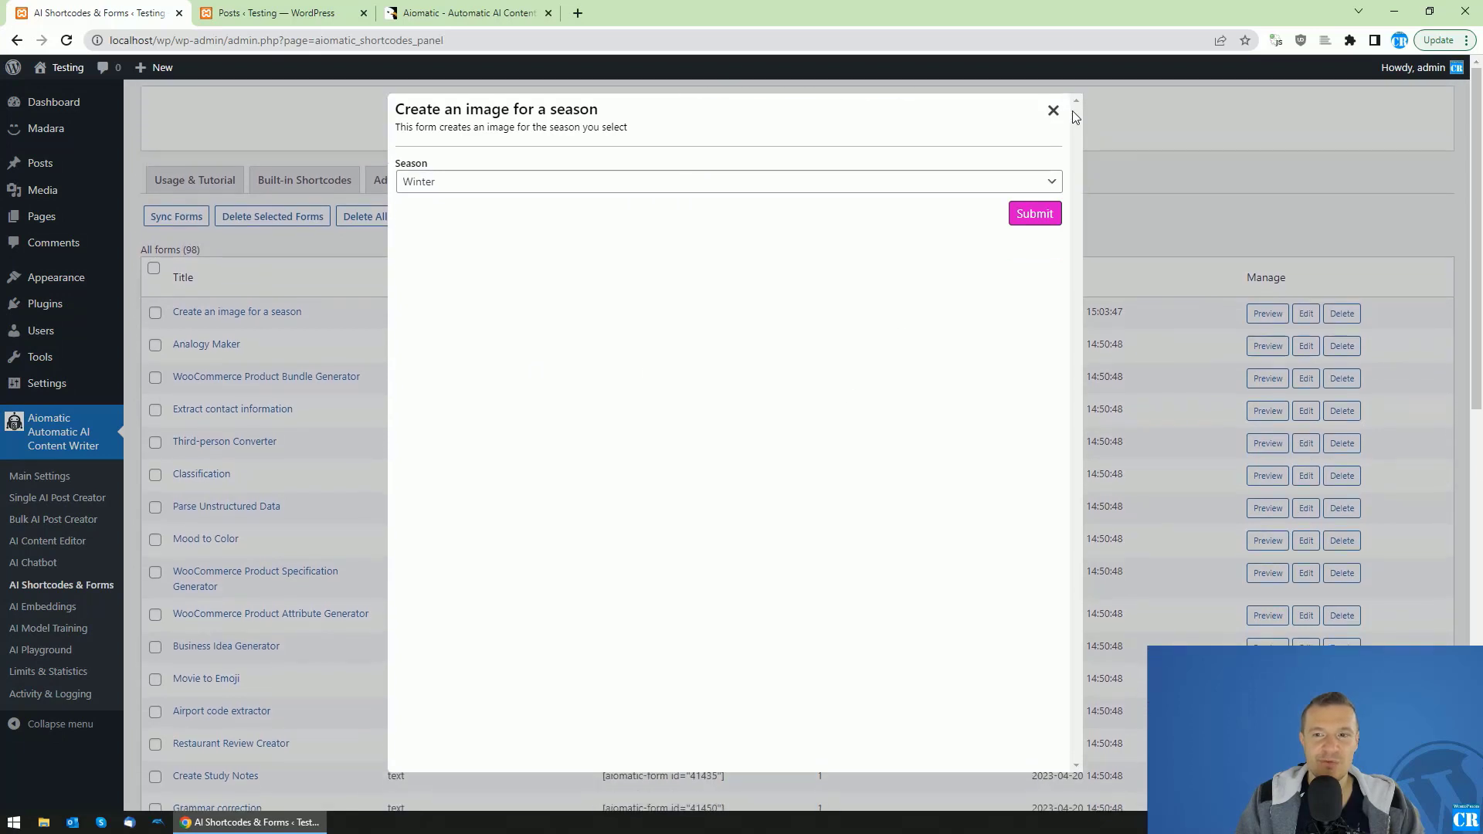
click(1053, 111)
click(1272, 315)
click(1053, 110)
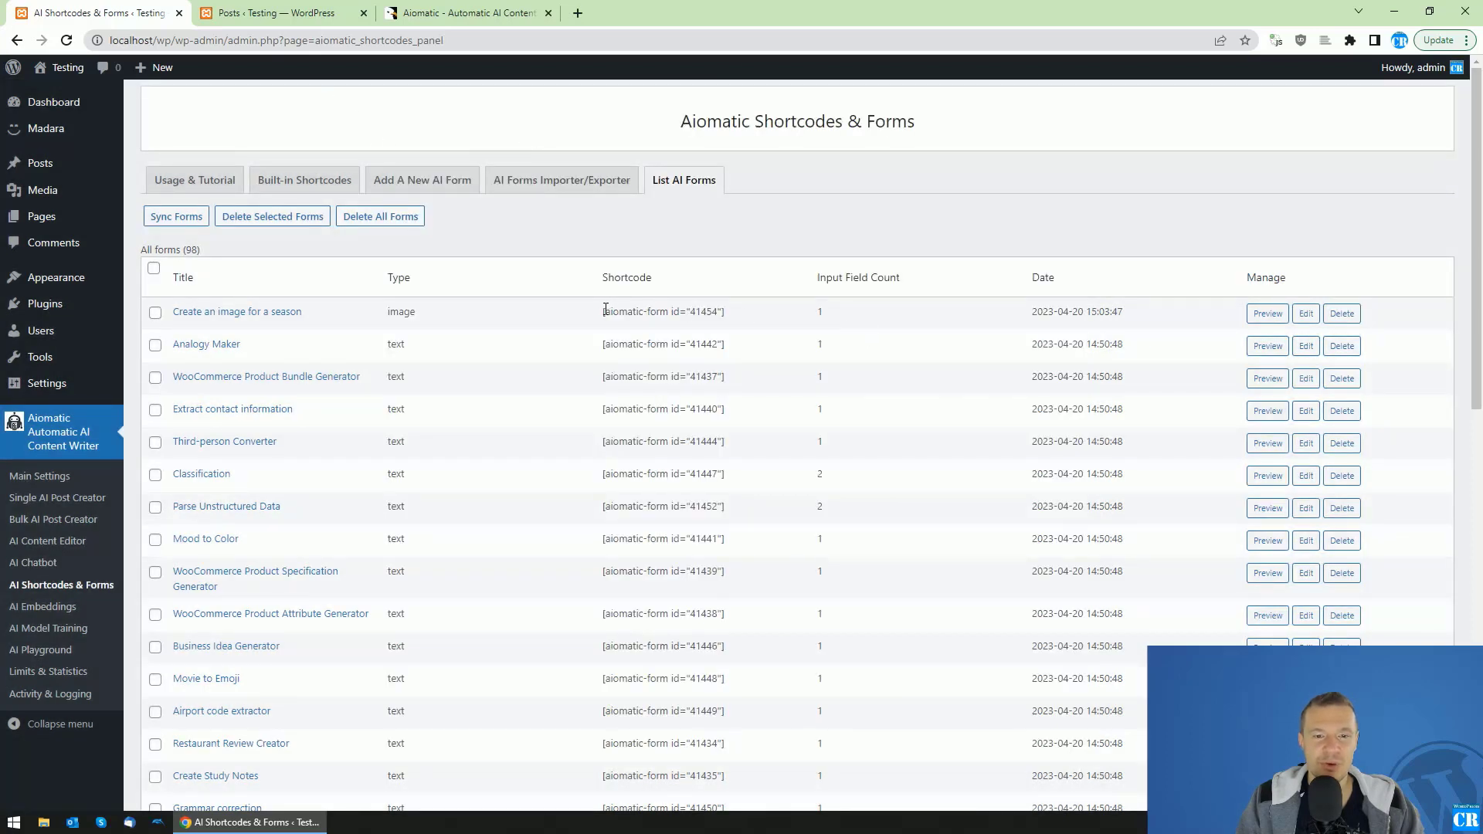
drag(604, 311, 738, 316)
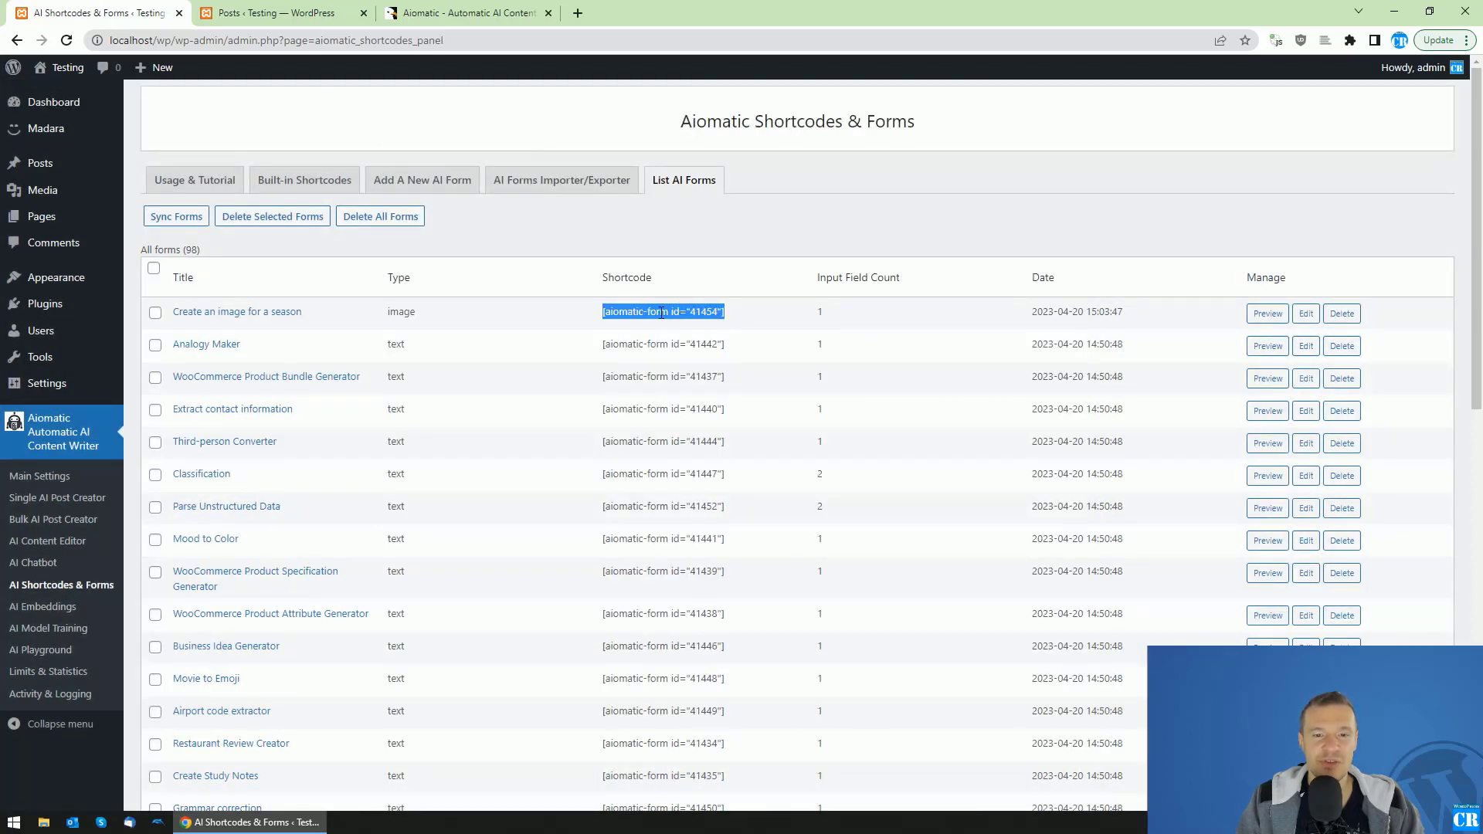
click(1115, 238)
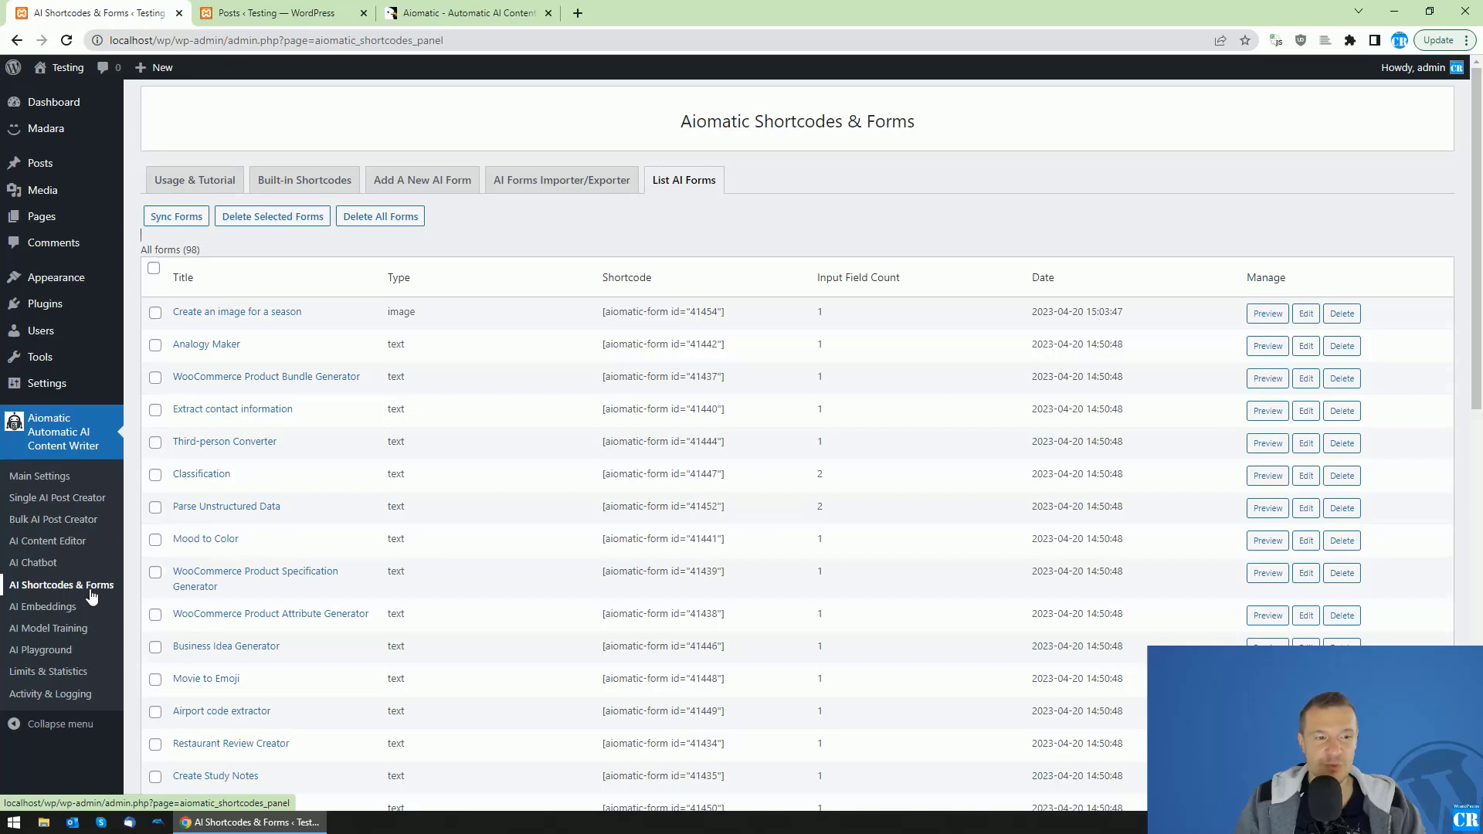
click(210, 185)
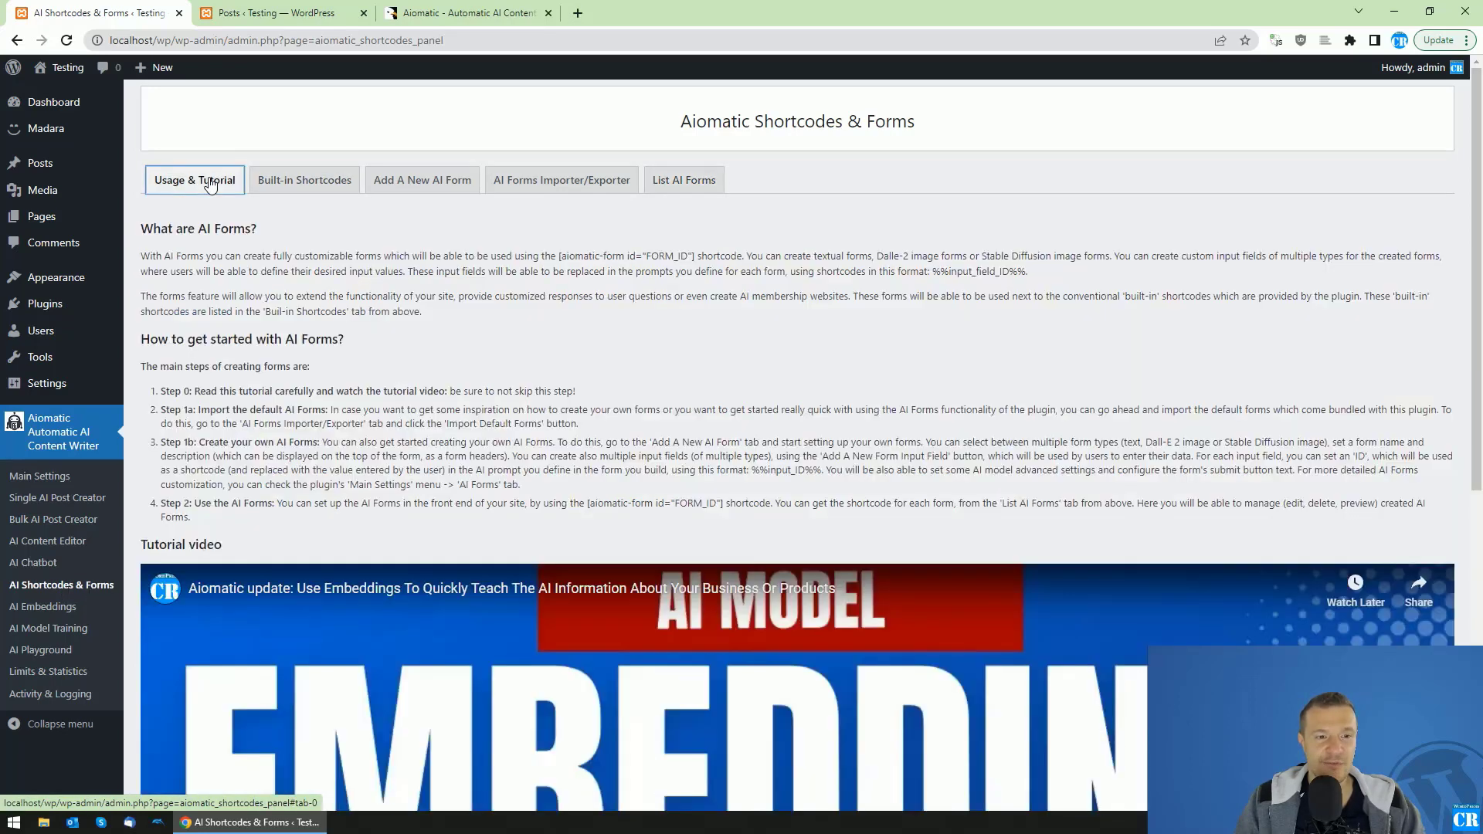
click(415, 186)
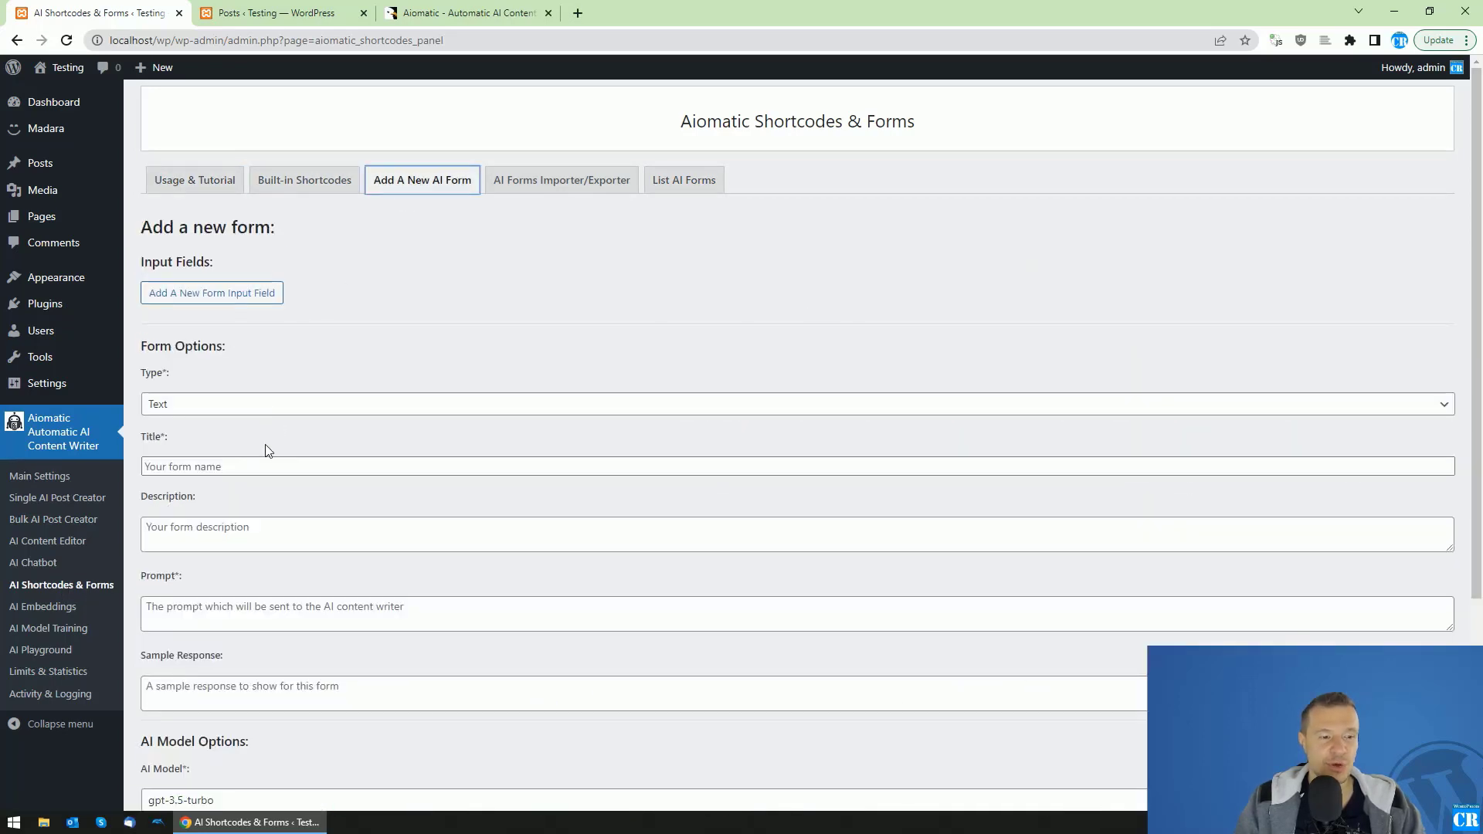
scroll(237, 589, down, 4)
scroll(632, 421, up, 4)
click(562, 181)
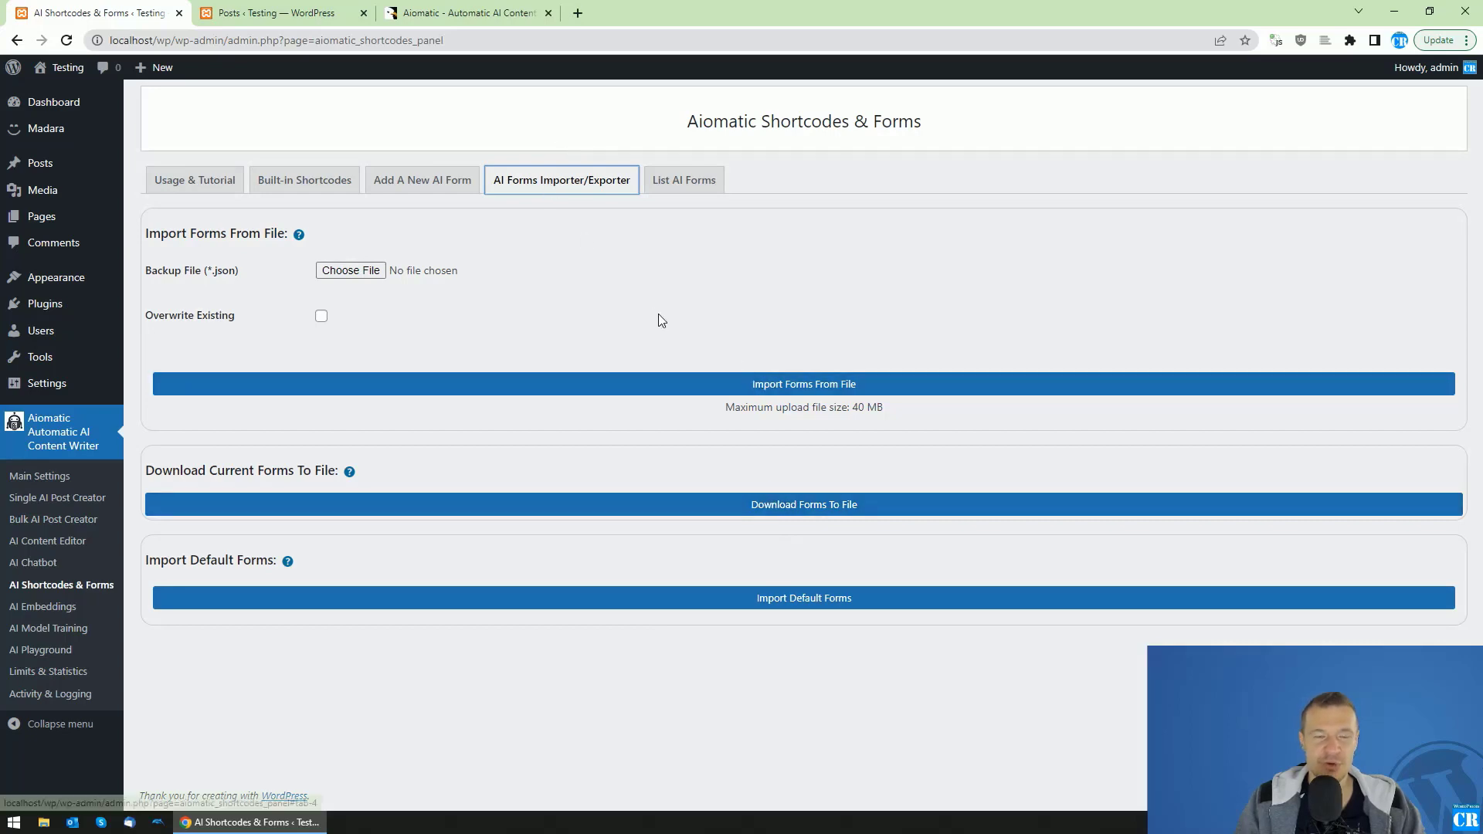
click(679, 181)
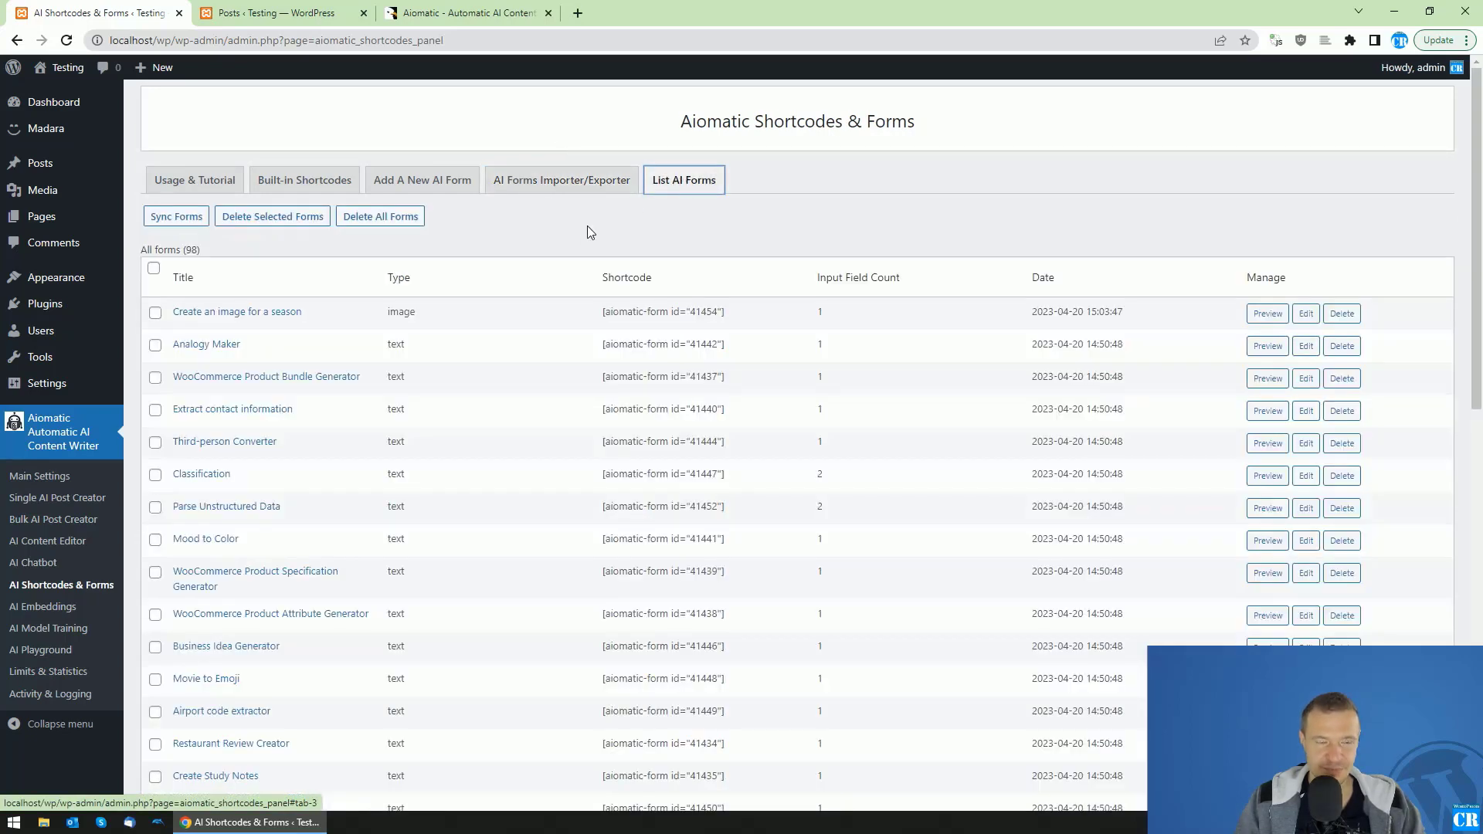
scroll(484, 345, down, 3)
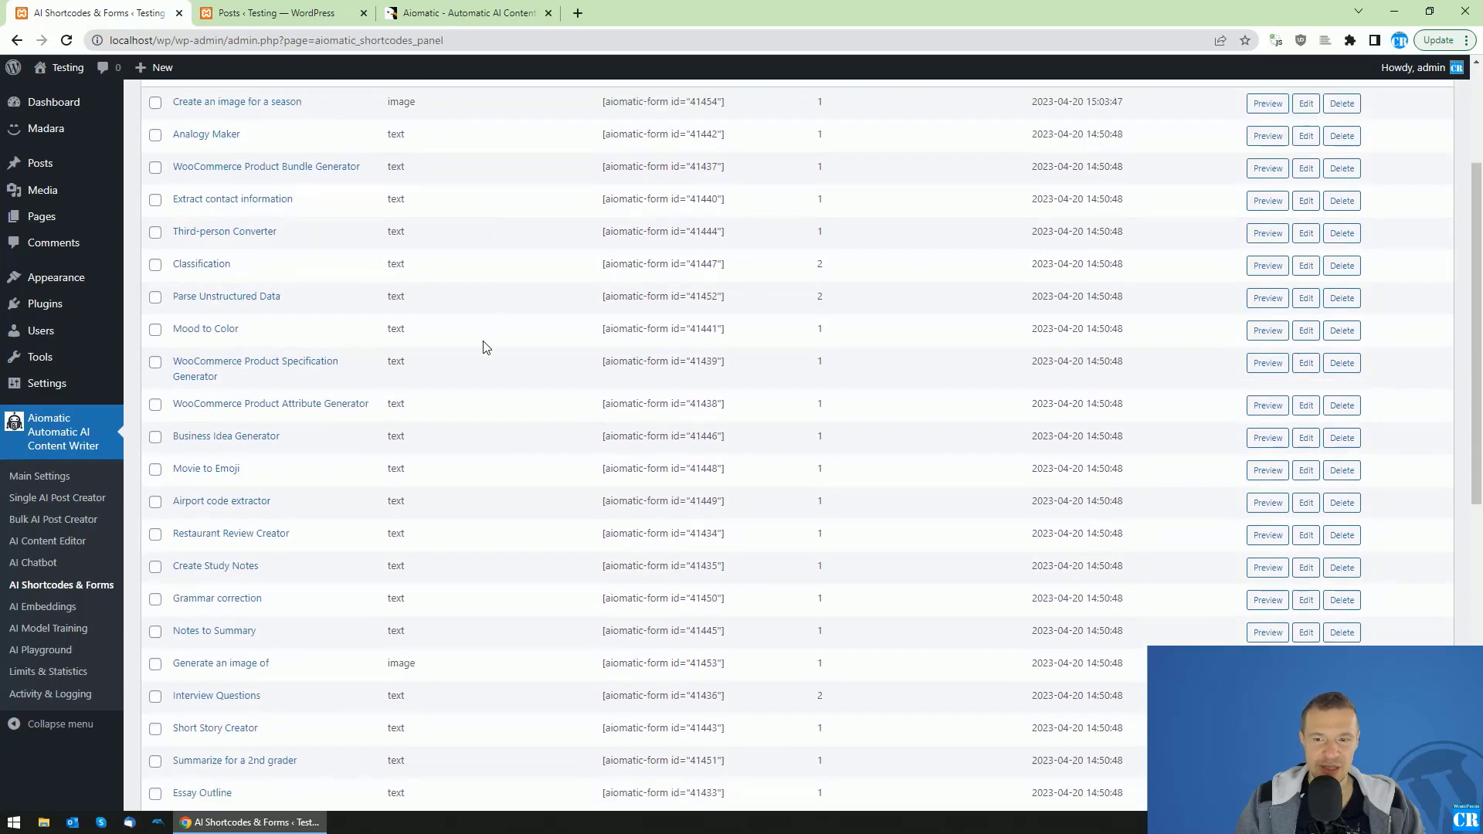
scroll(484, 344, up, 3)
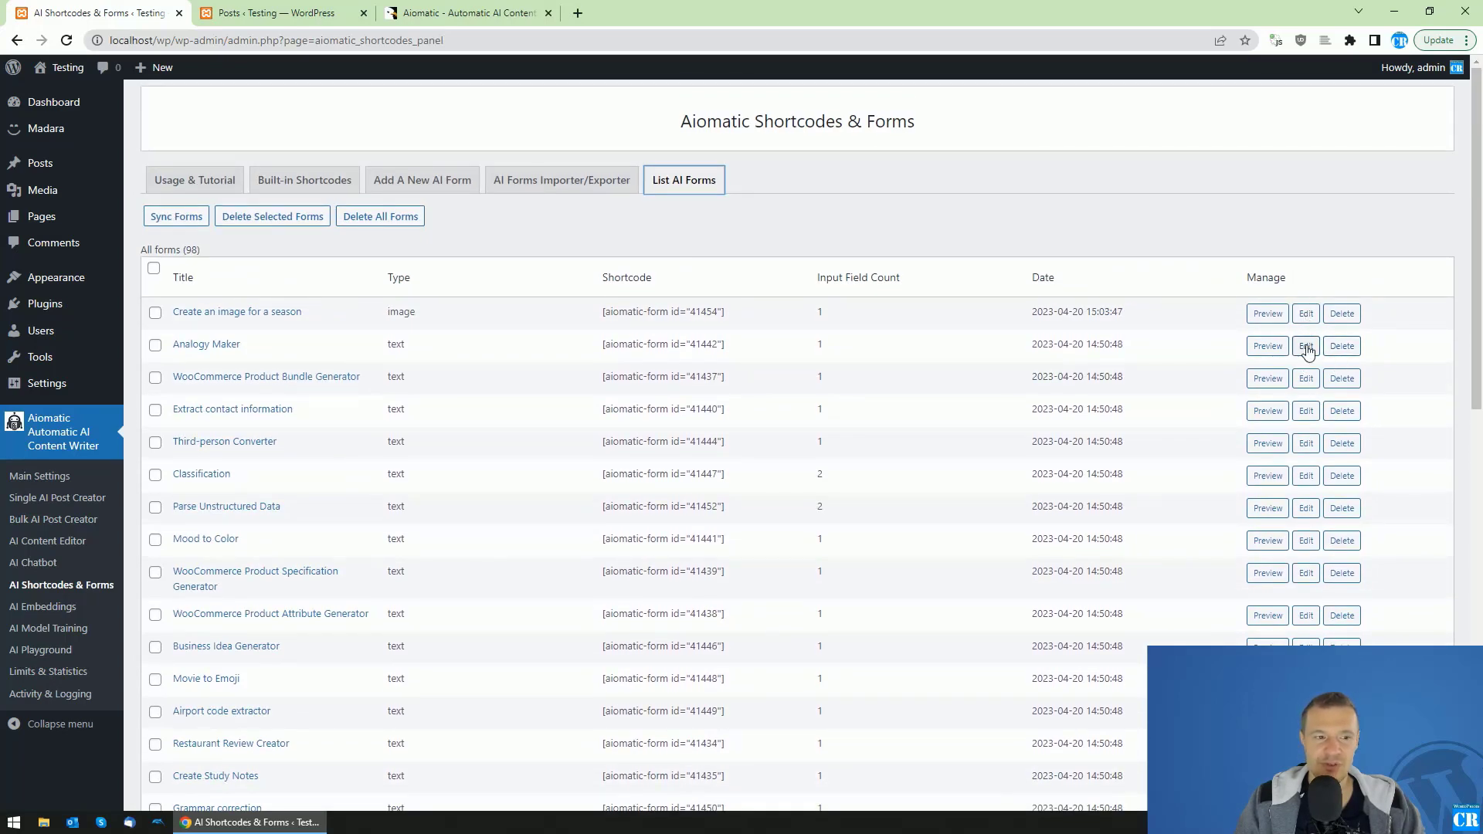
scroll(1000, 628, down, 15)
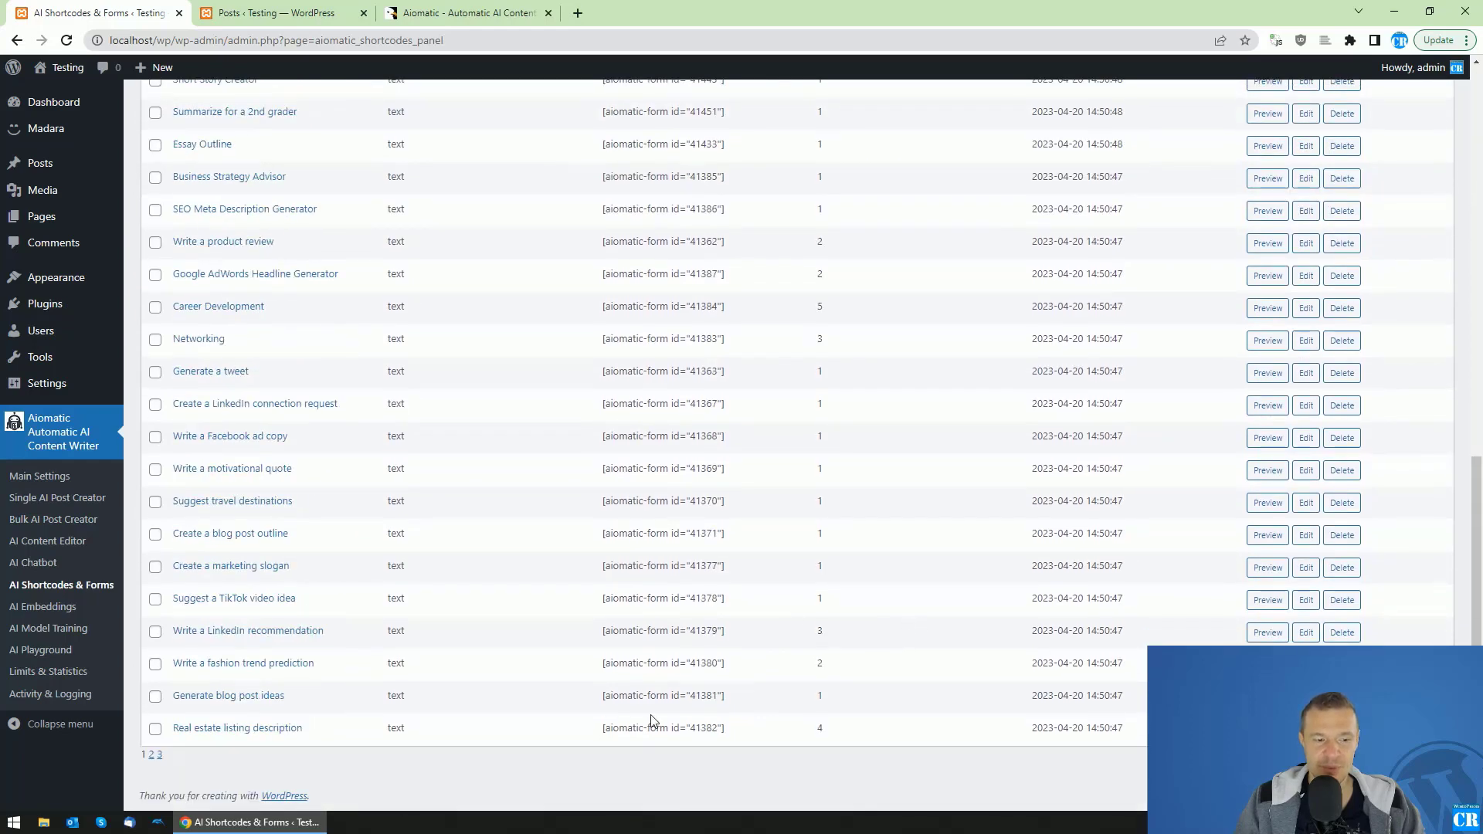
scroll(856, 712, up, 15)
scroll(1047, 572, down, 5)
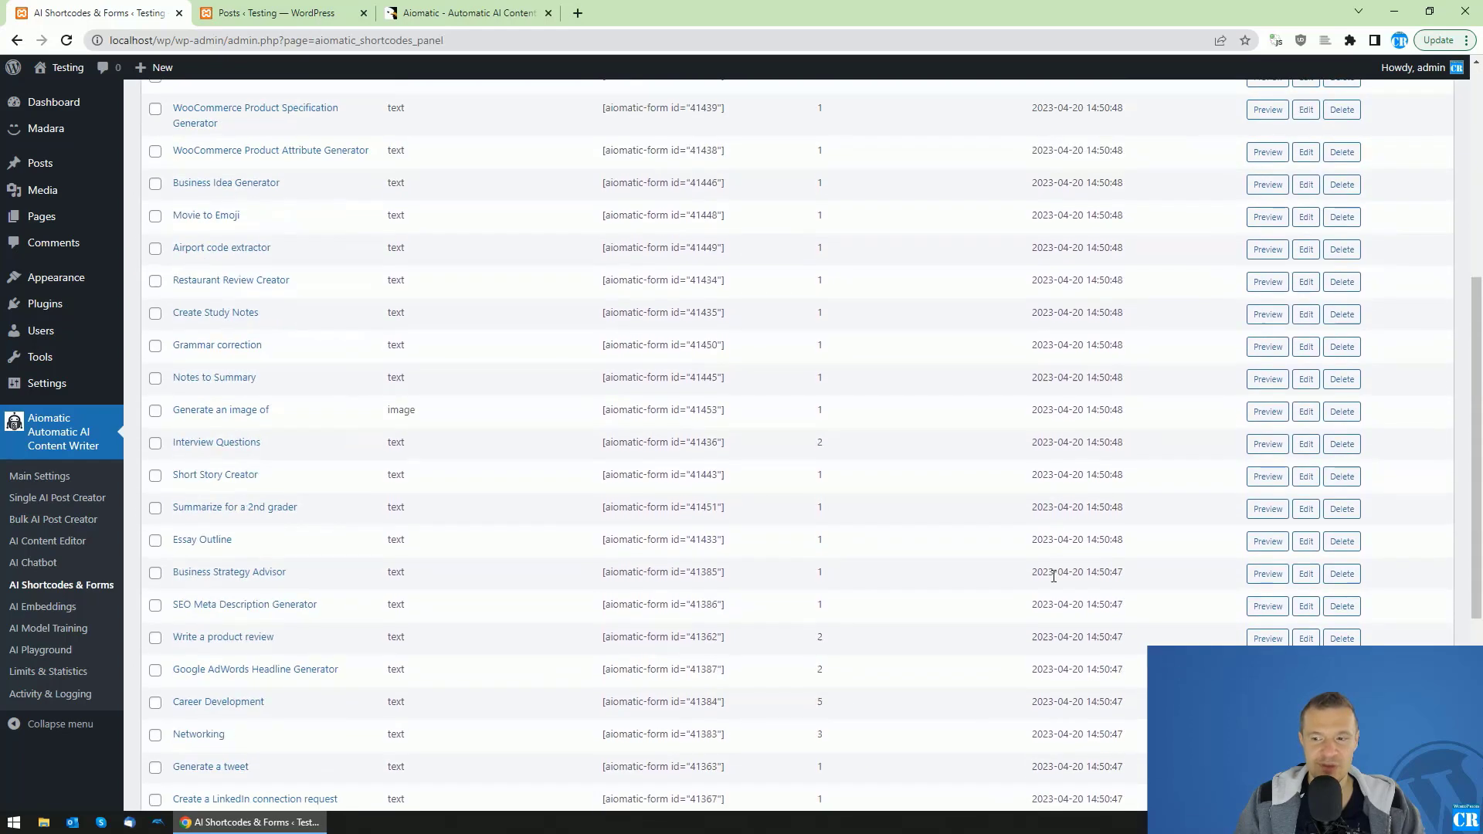
scroll(1054, 576, up, 5)
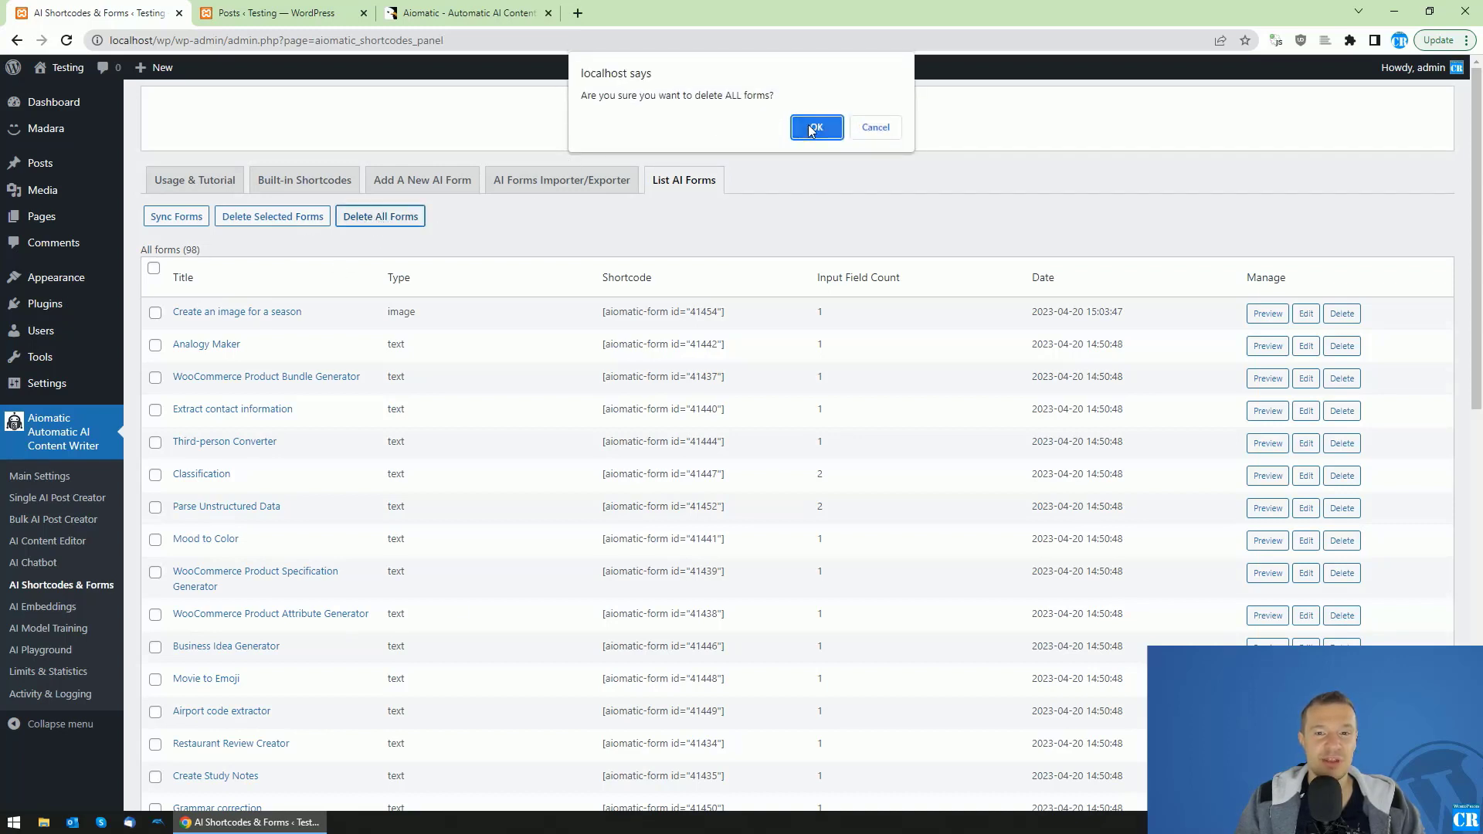
Delete all AI forms, confirming the deletion
click(874, 128)
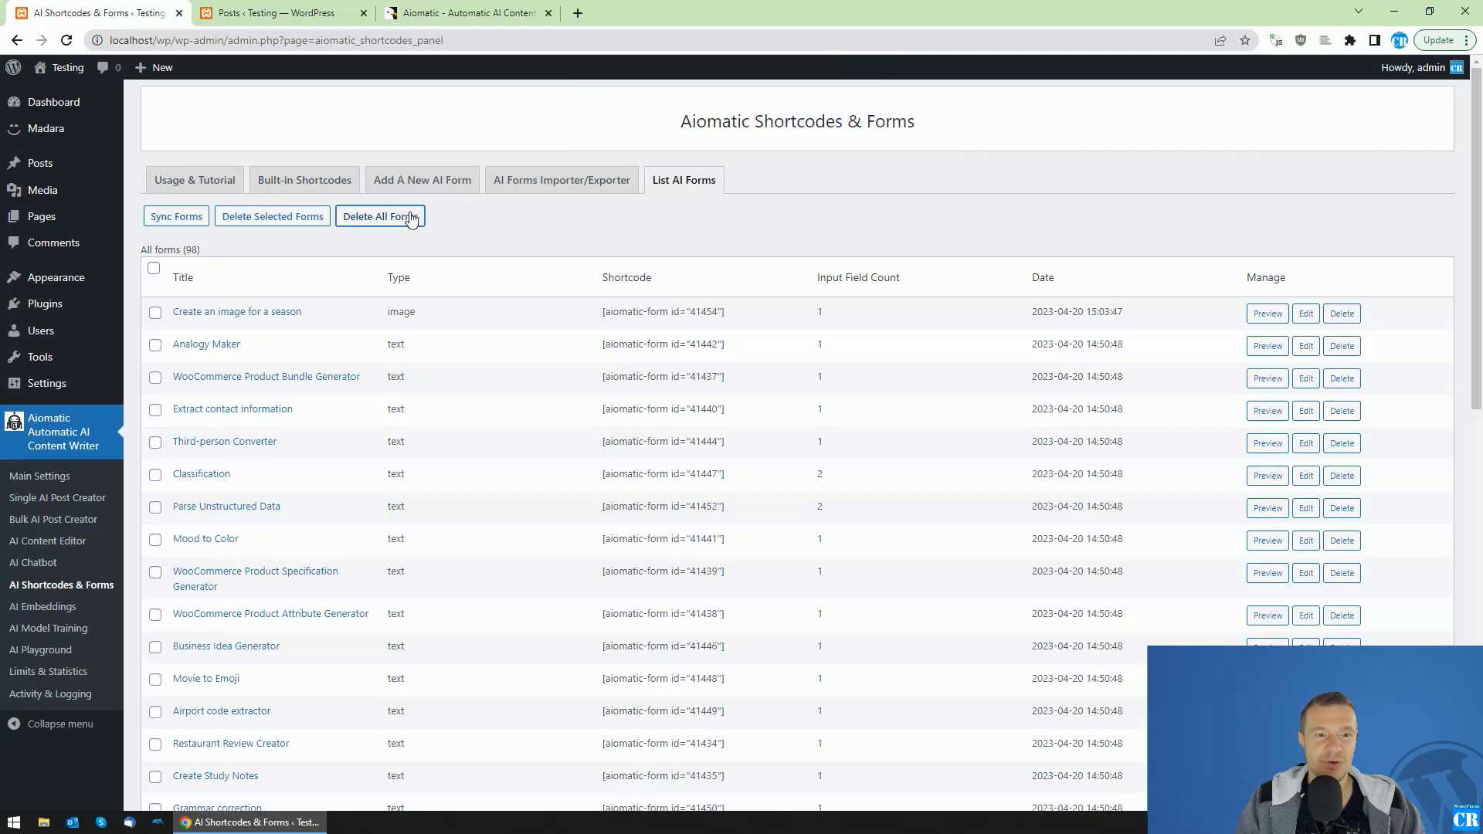
click(402, 220)
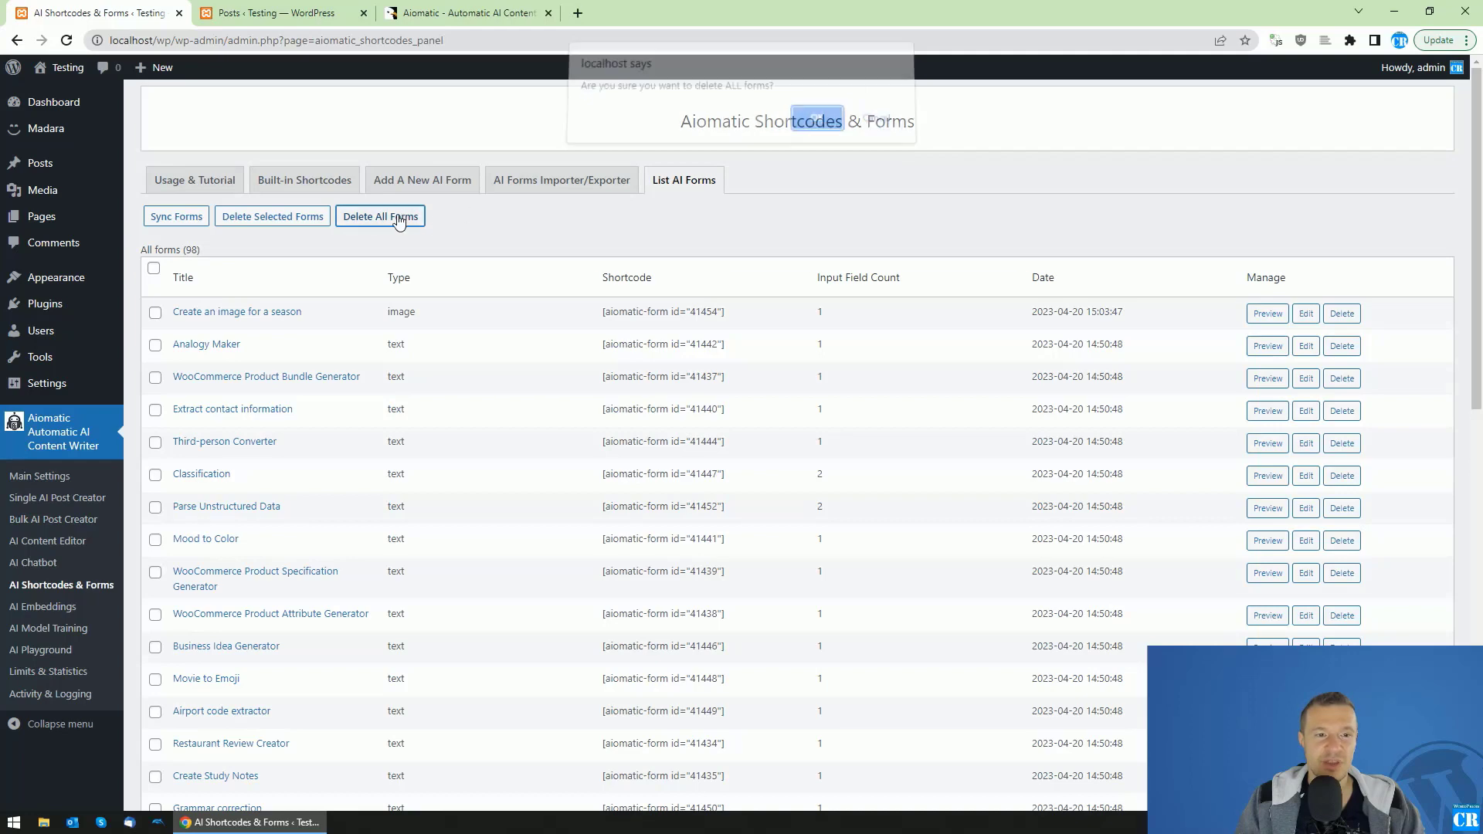
click(804, 135)
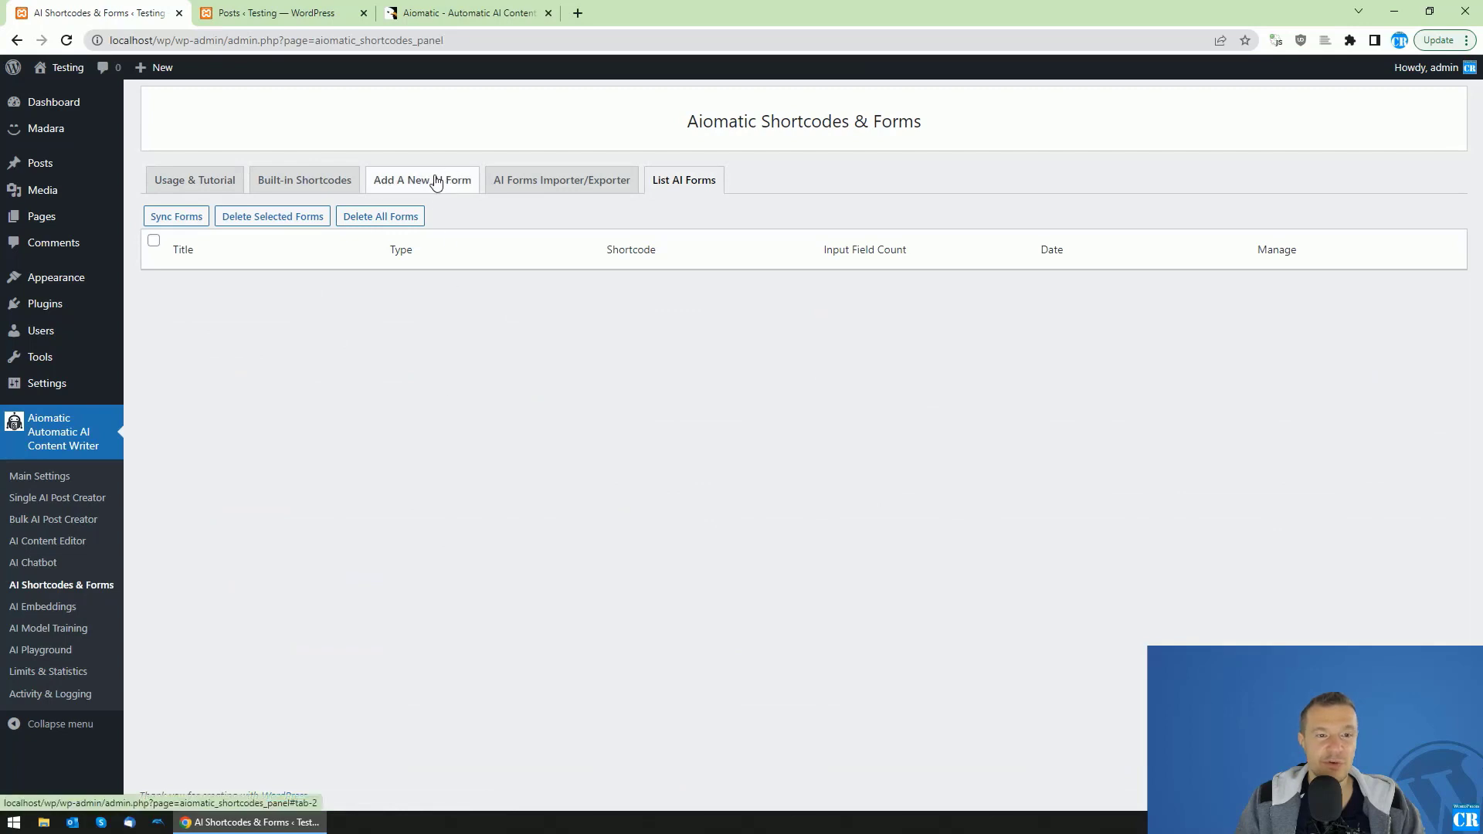
Import the bundled default forms and check the list shows 97 forms
click(507, 185)
click(780, 606)
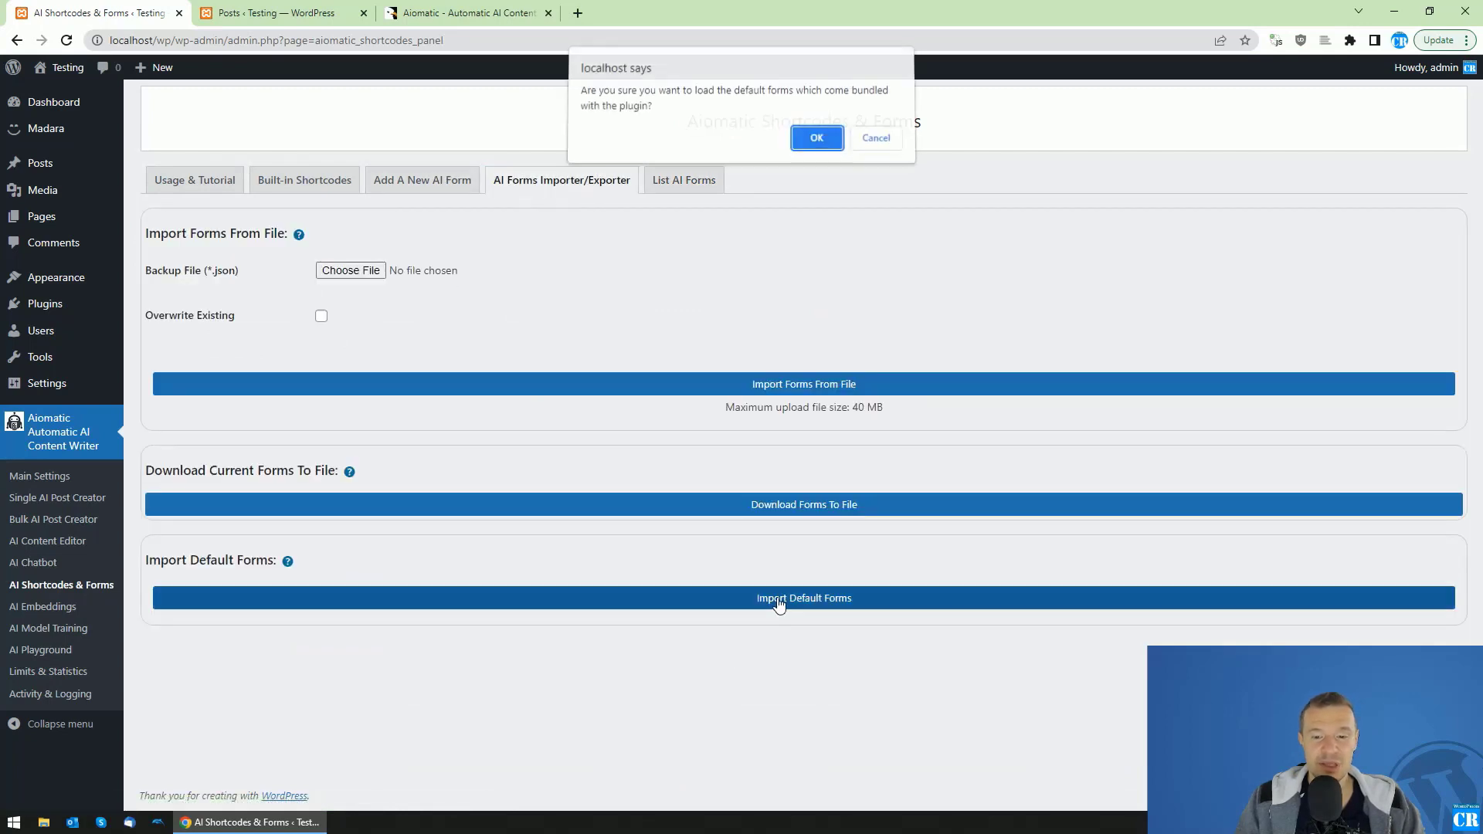
click(817, 147)
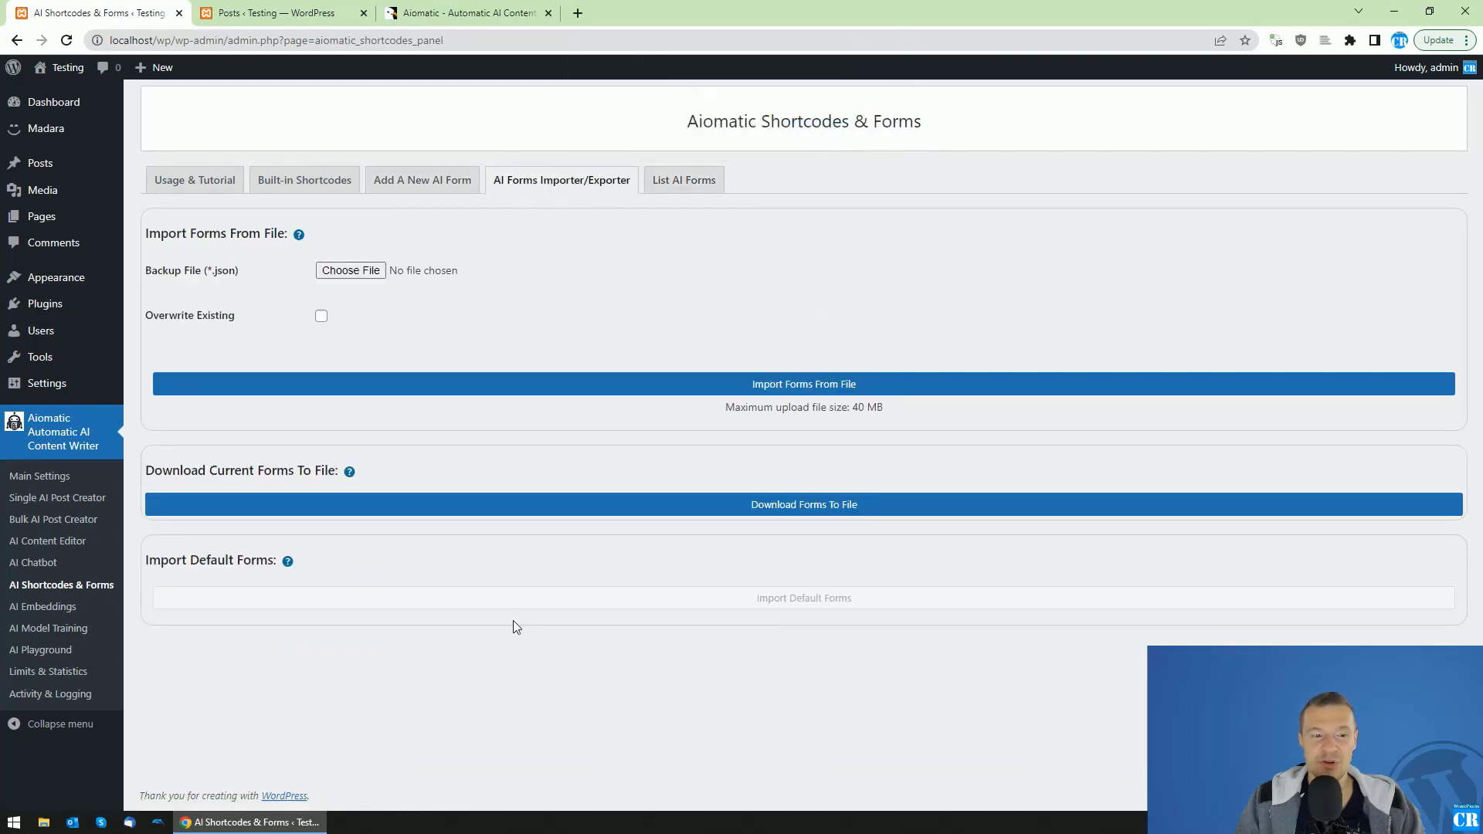
click(883, 129)
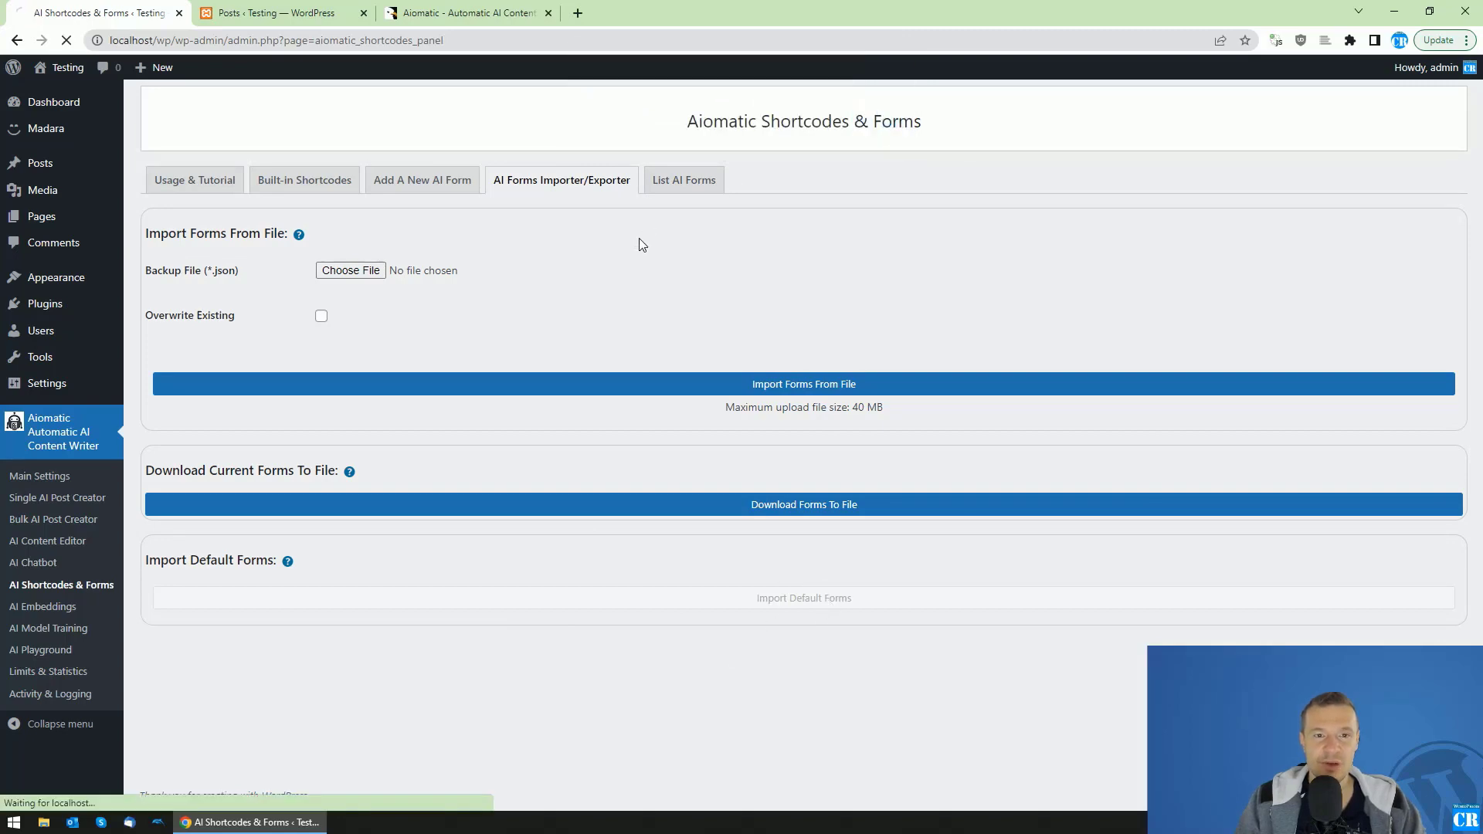
click(687, 185)
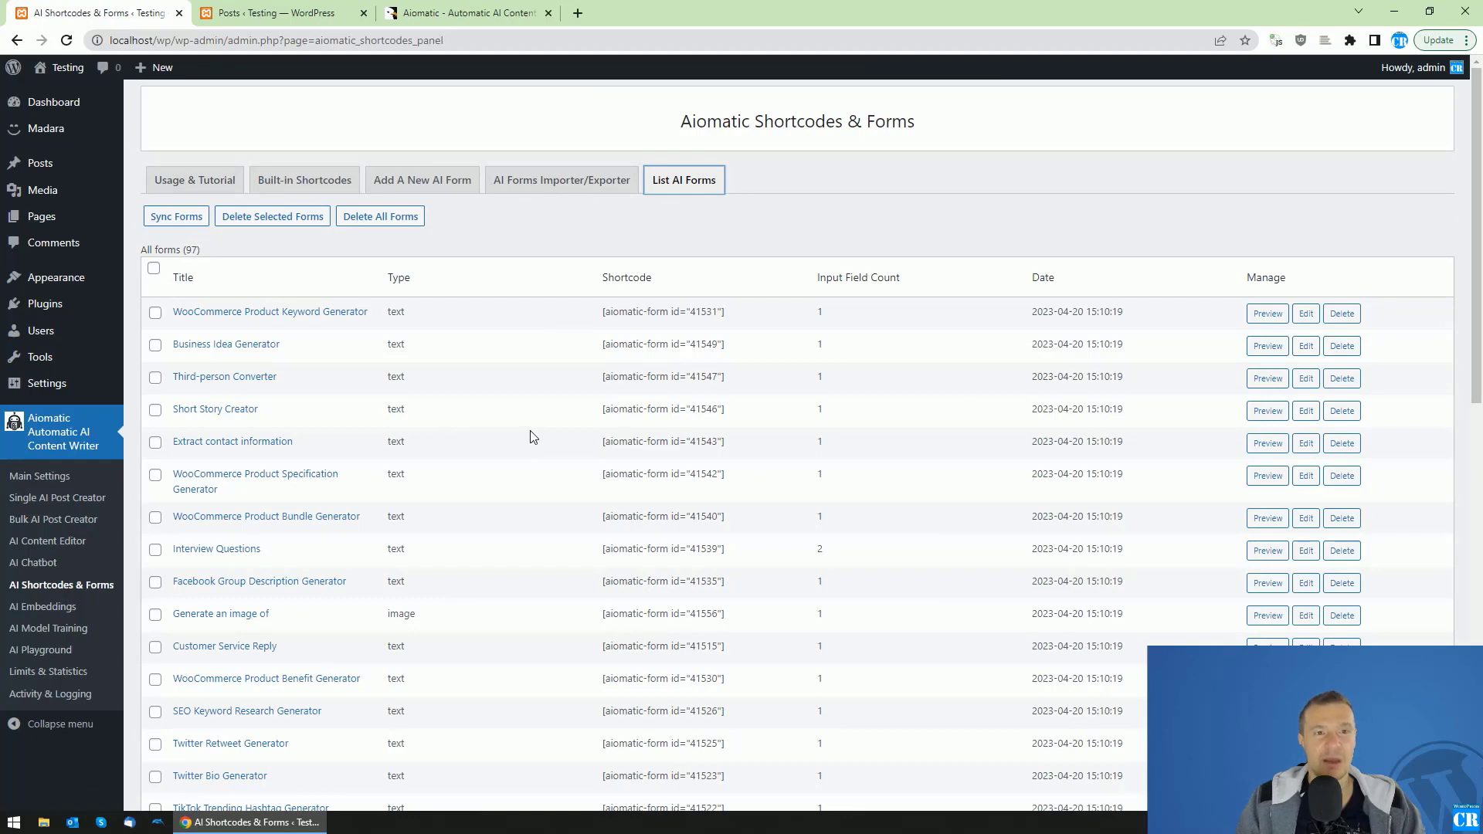
Switch to the Aiomatic CodeCanyon item page showing the $59 Regular License
click(386, 13)
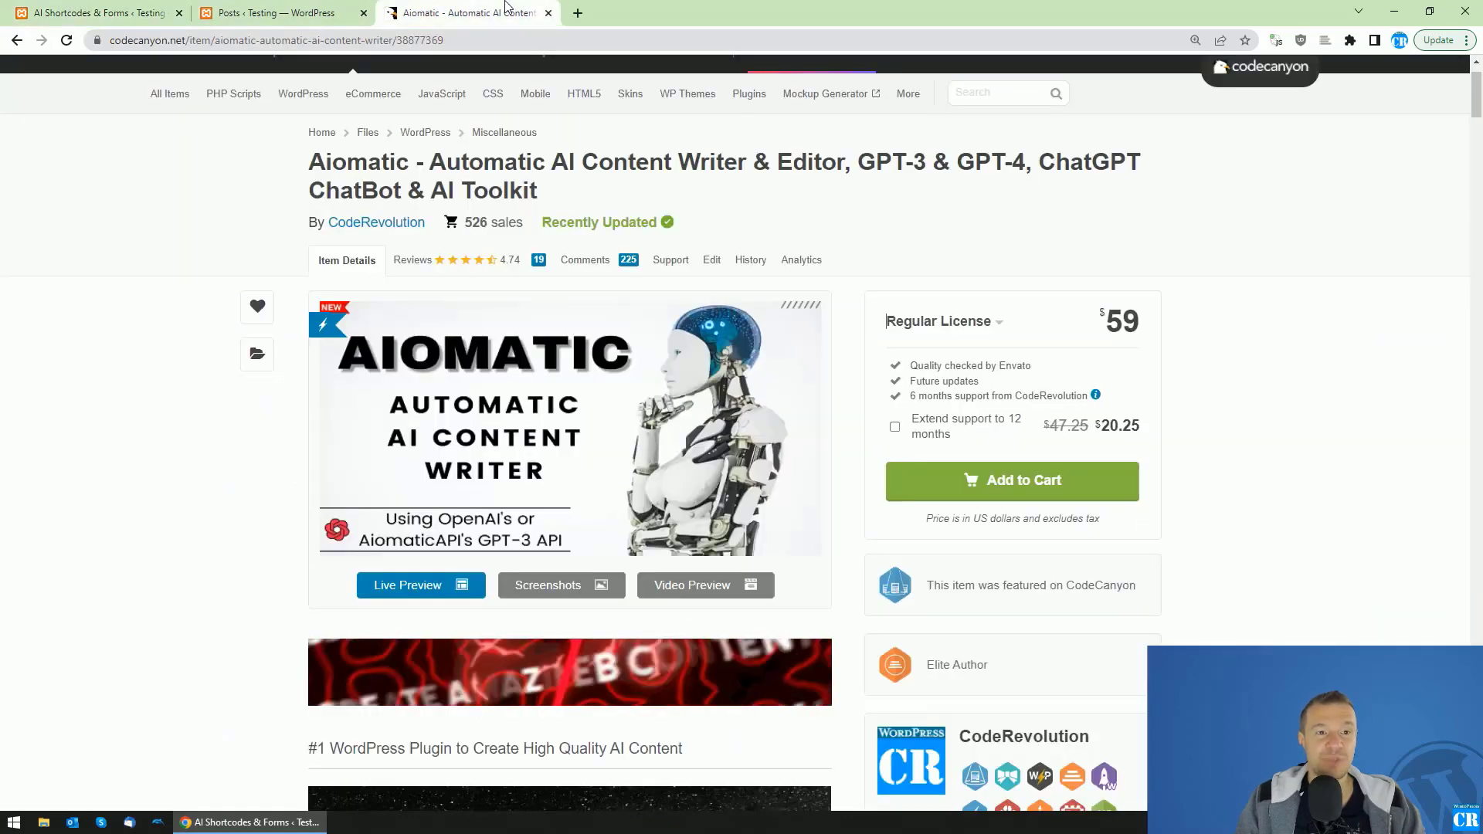